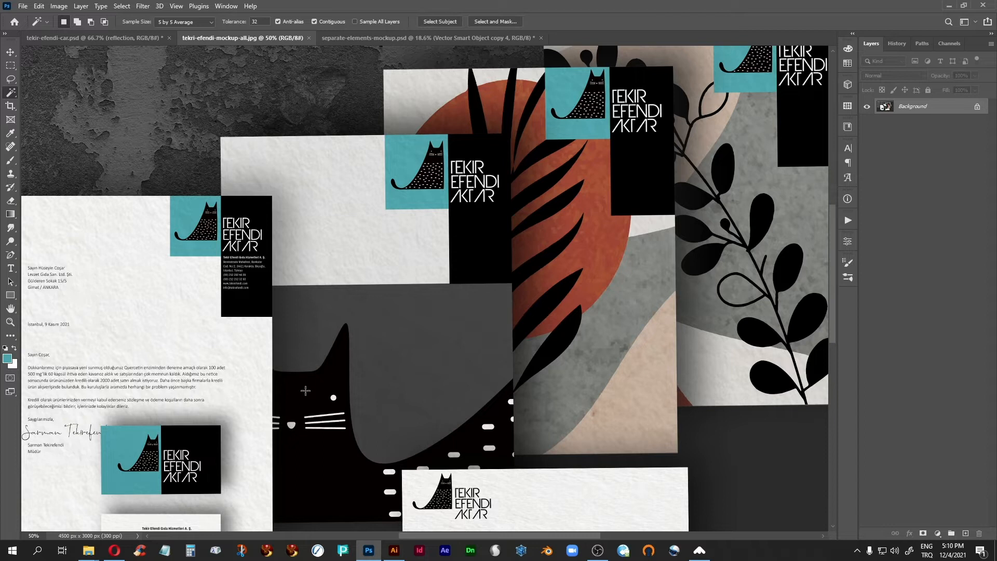
Examine the stationery, vehicle and separate-elements mockup documents, comparing how the cat and plant artwork is used on each
{"action": "left_click", "coordinate": [10, 52]}
{"action": "key", "text": "ctrl+minus"}
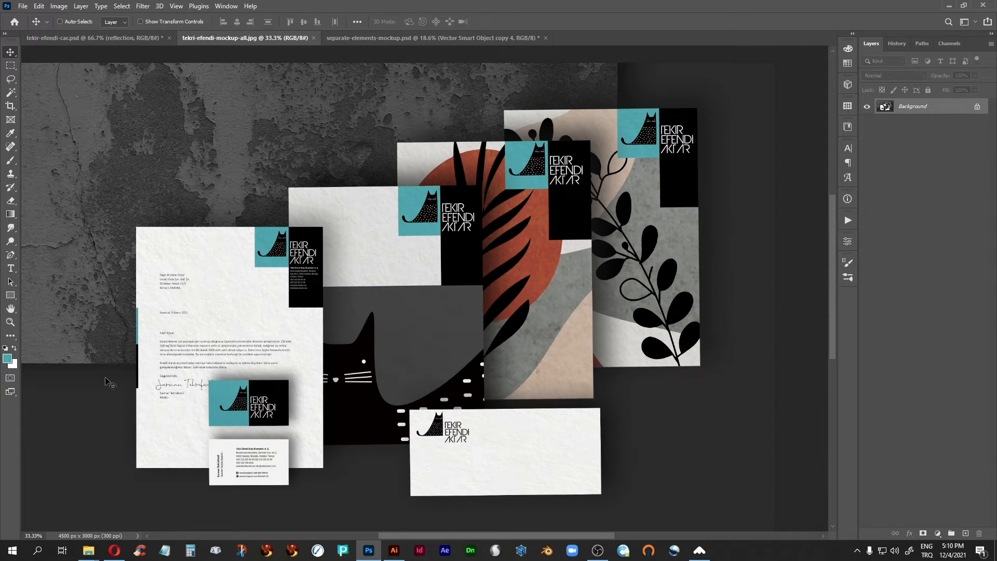
{"action": "left_click", "coordinate": [99, 38]}
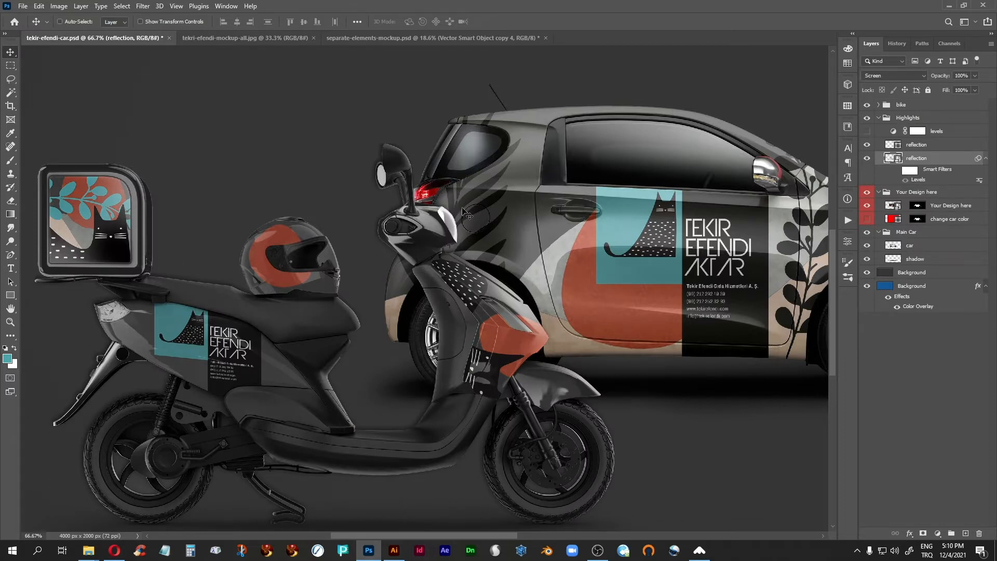
{"action": "left_click", "coordinate": [254, 39]}
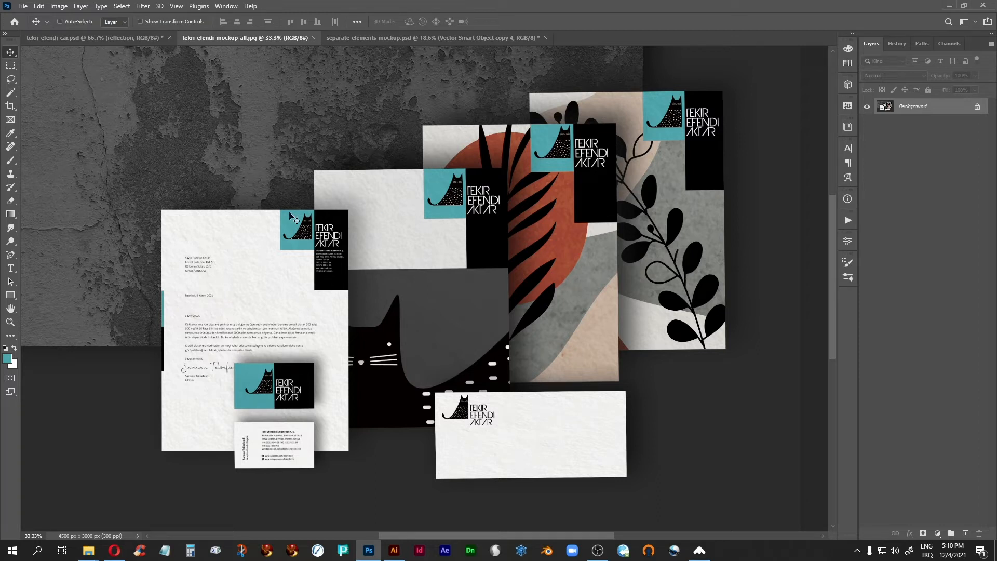
{"action": "left_click", "coordinate": [101, 38]}
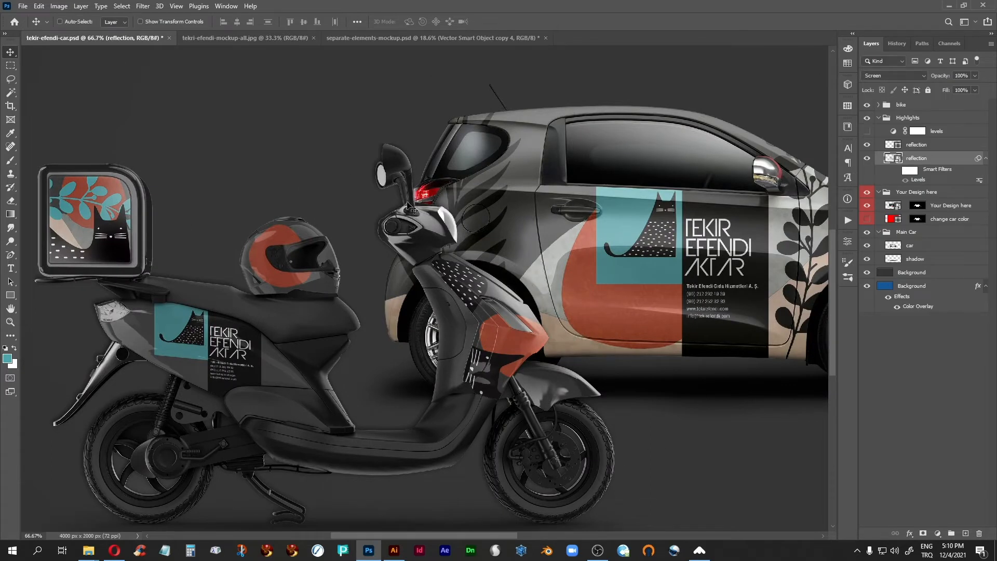
{"action": "left_click", "coordinate": [372, 41]}
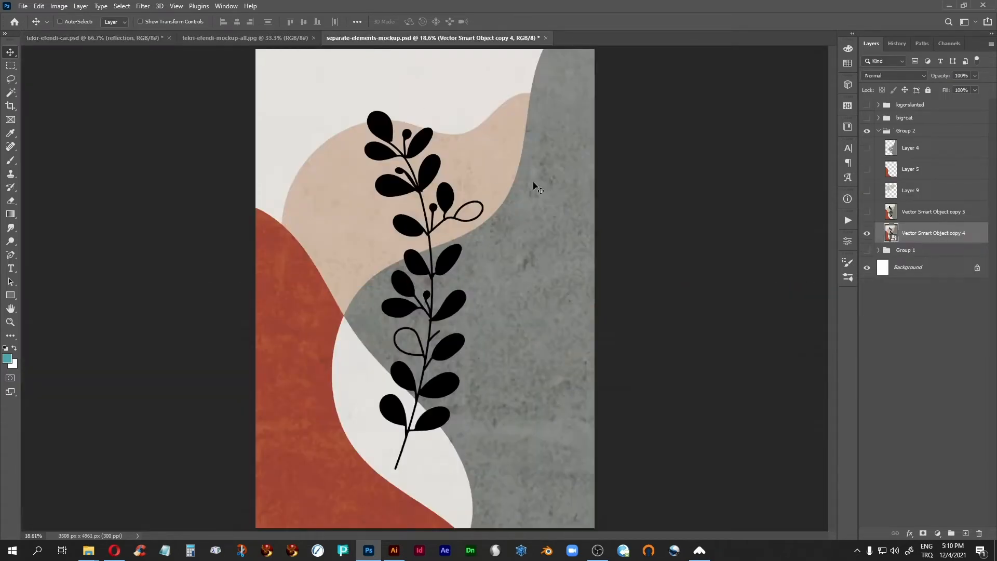
{"action": "left_click", "coordinate": [223, 41]}
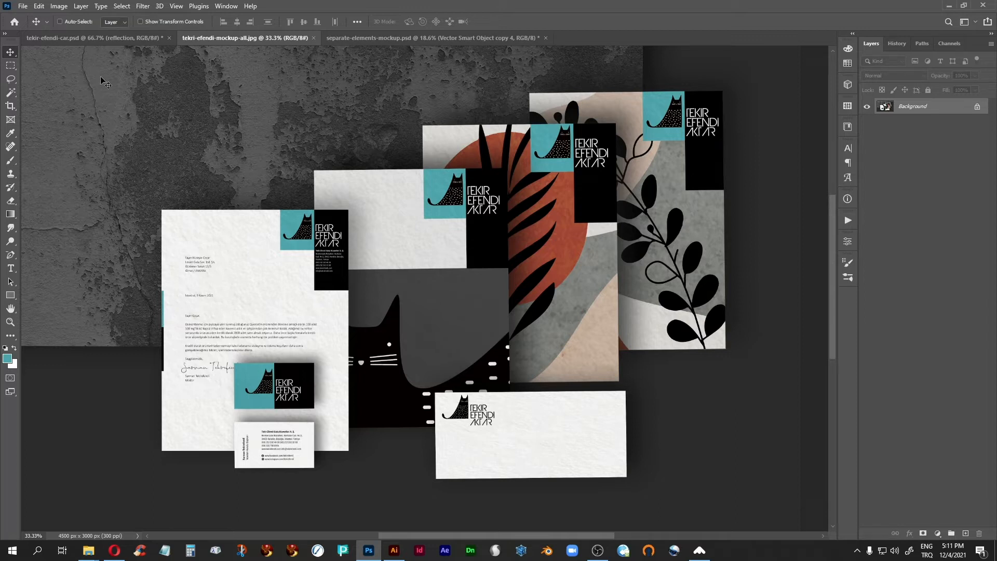
{"action": "left_click", "coordinate": [94, 38]}
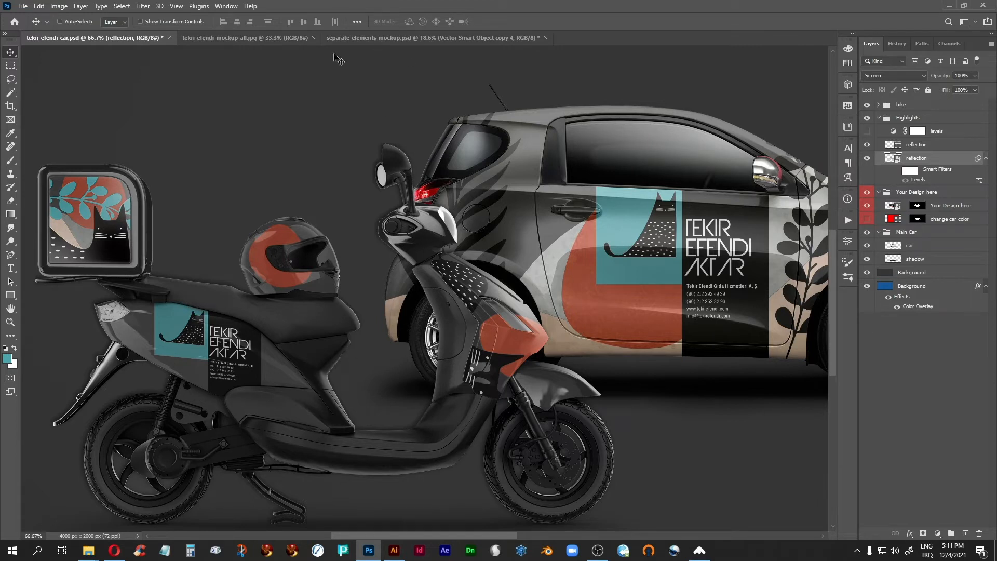
{"action": "left_click", "coordinate": [281, 38]}
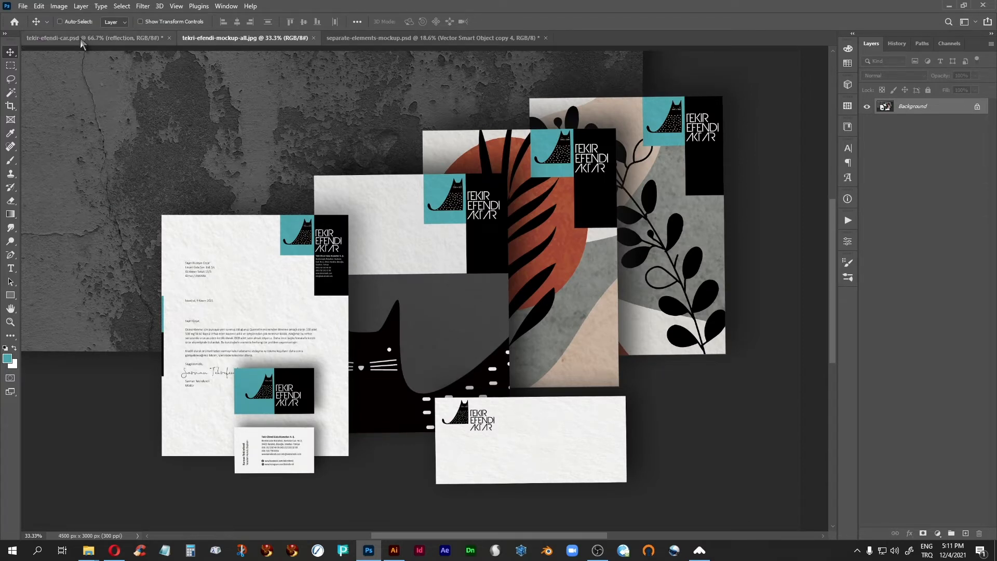
{"action": "left_click", "coordinate": [80, 38]}
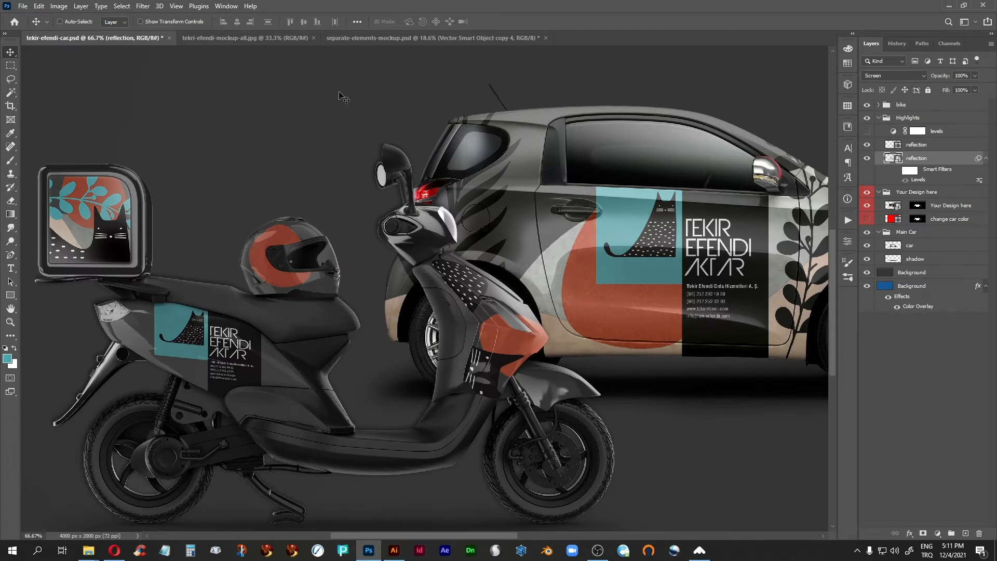
In separate-elements-mockup.psd, swap Group 2 for Group 1, expand Group 1, and compare its palm leaf artwork with the stationery mockup
{"action": "left_click", "coordinate": [374, 39]}
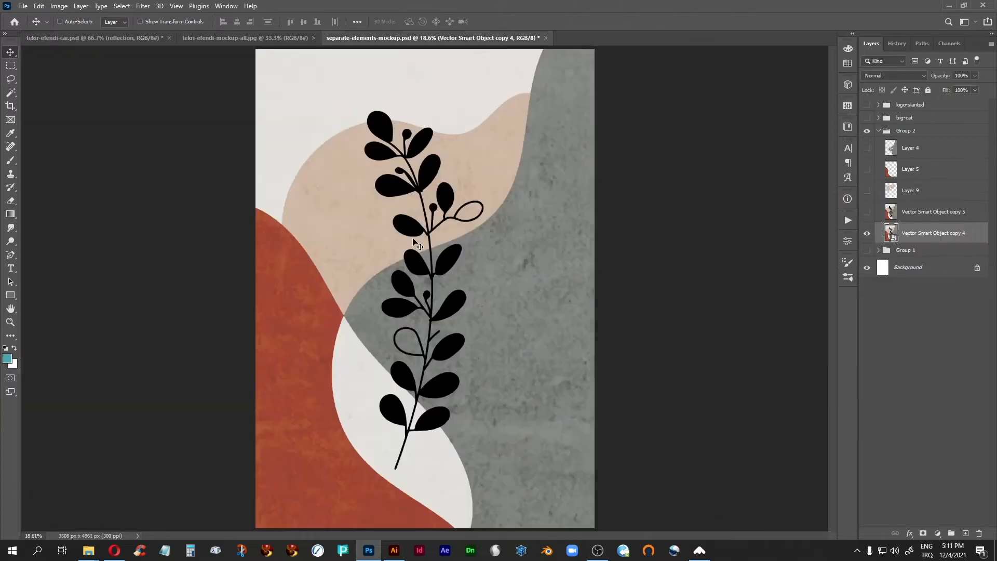
{"action": "left_click", "coordinate": [877, 130]}
{"action": "left_click", "coordinate": [867, 131]}
{"action": "left_click", "coordinate": [866, 143]}
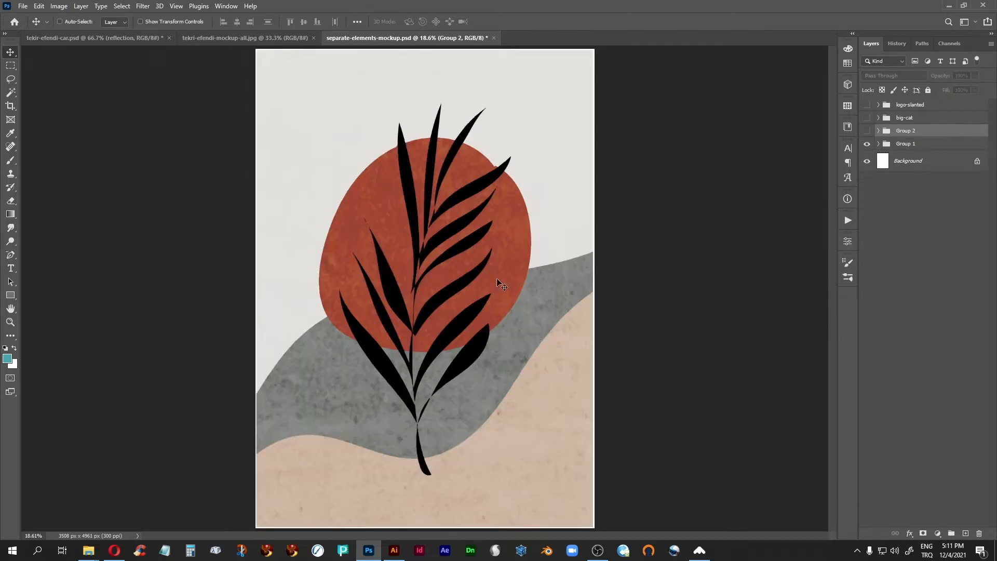
{"action": "left_click", "coordinate": [878, 144]}
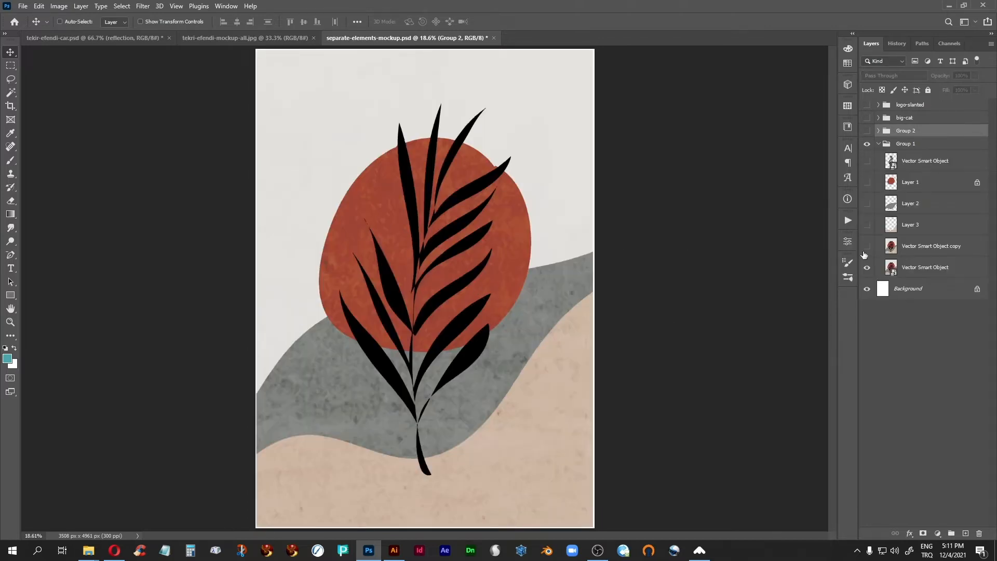
{"action": "left_click", "coordinate": [889, 269]}
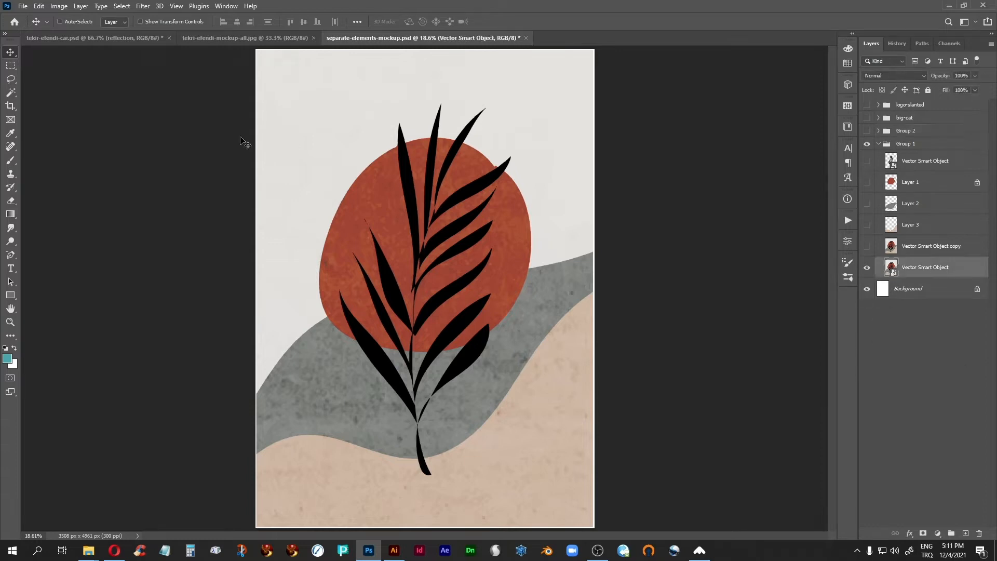
{"action": "left_click", "coordinate": [210, 38]}
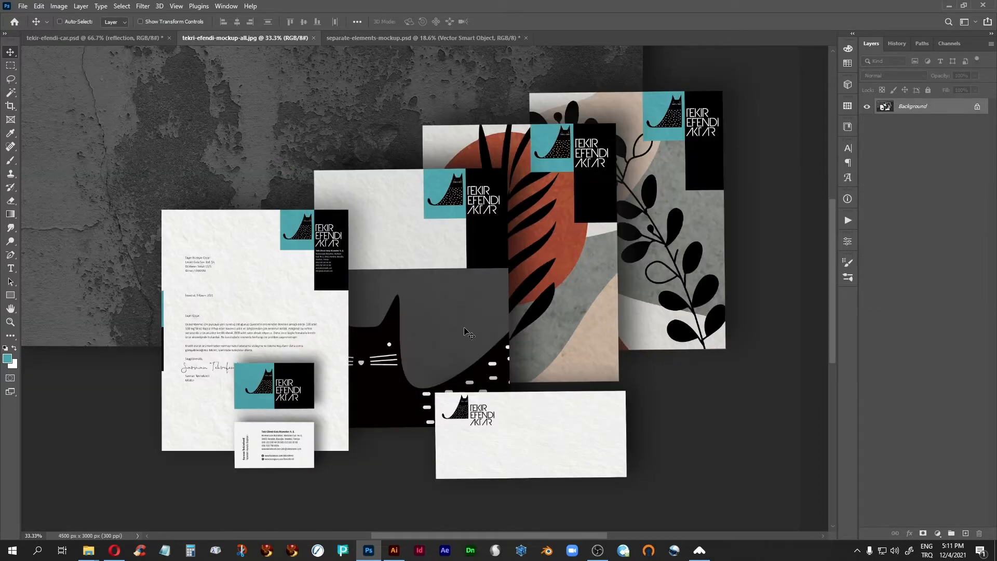
{"action": "left_click", "coordinate": [388, 38]}
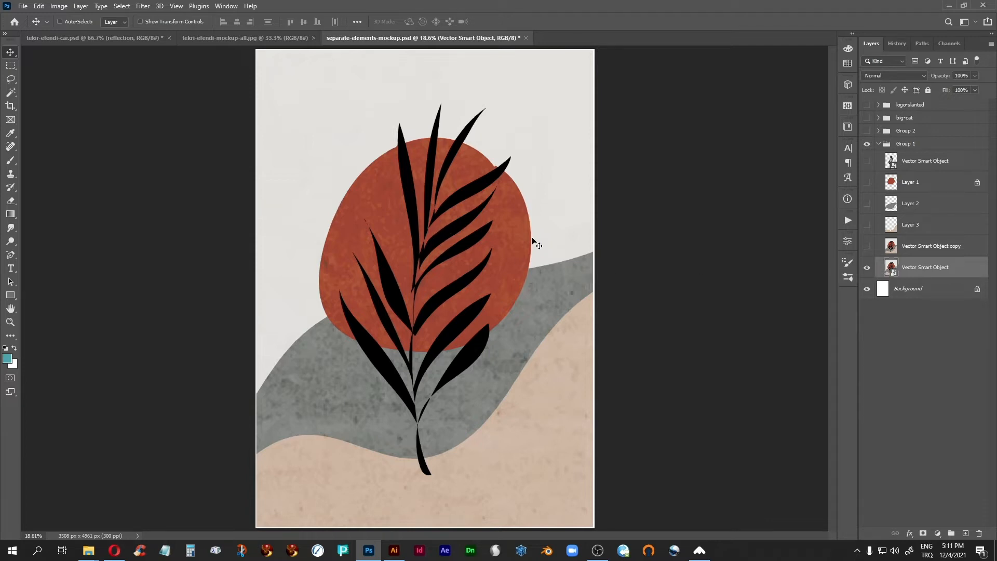
Examine Group 1's isolated leaf layer, full artwork smart object and its copy by toggling their visibility in turn
{"action": "left_click", "coordinate": [866, 267]}
{"action": "left_click", "coordinate": [866, 160]}
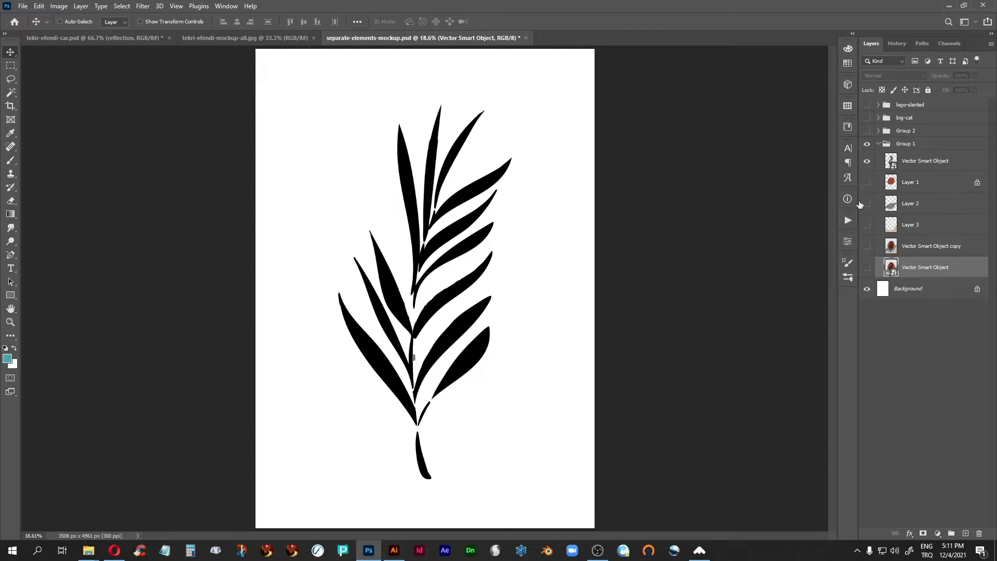
{"action": "left_click", "coordinate": [867, 163]}
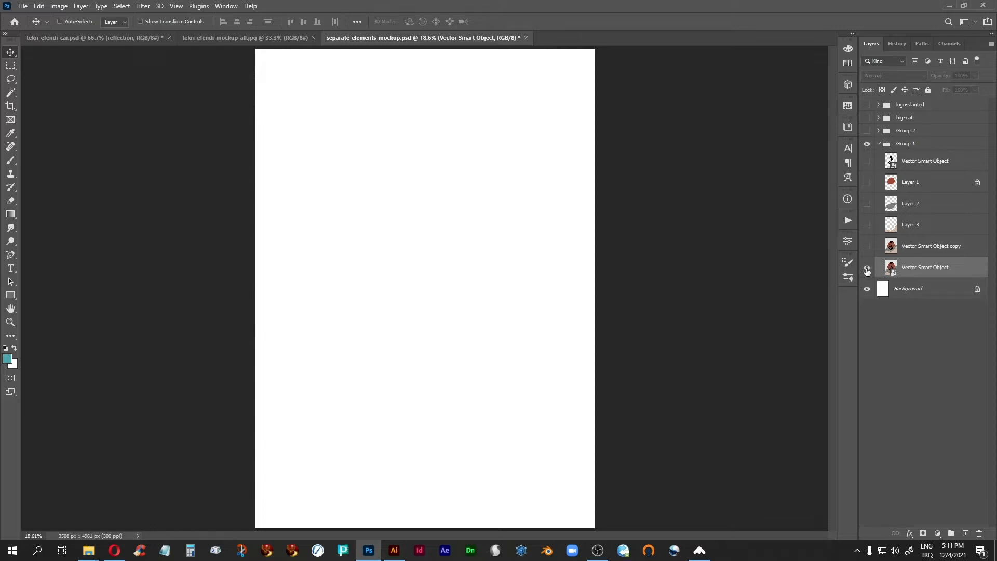
{"action": "left_click", "coordinate": [866, 268]}
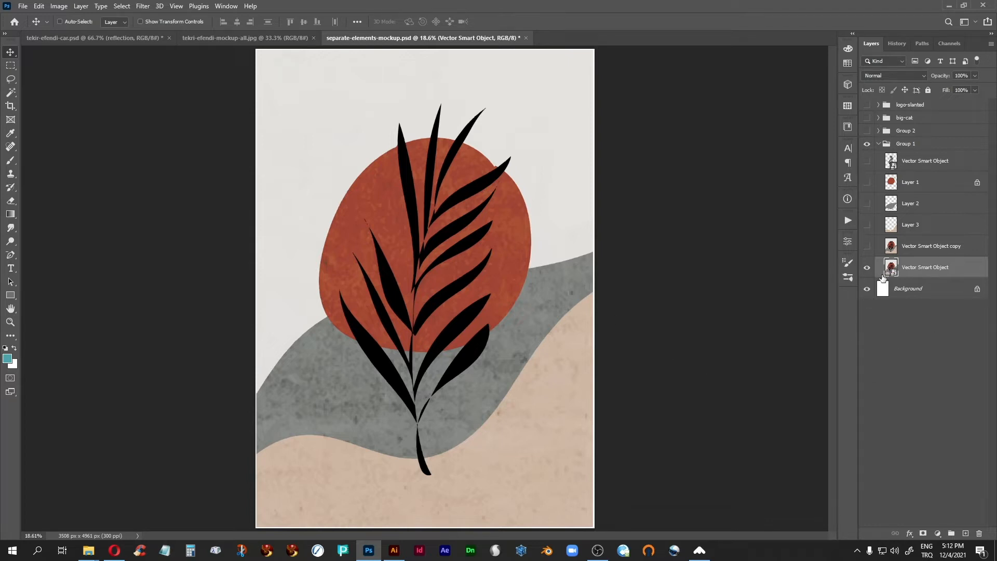
{"action": "left_click", "coordinate": [867, 247]}
{"action": "left_click", "coordinate": [930, 248]}
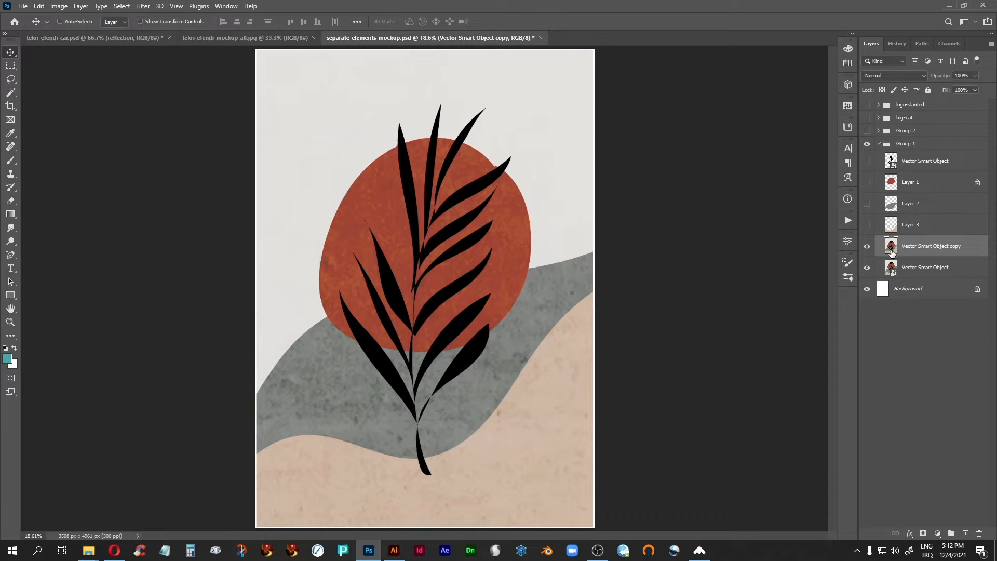
{"action": "left_click", "coordinate": [866, 247]}
{"action": "left_click", "coordinate": [918, 270]}
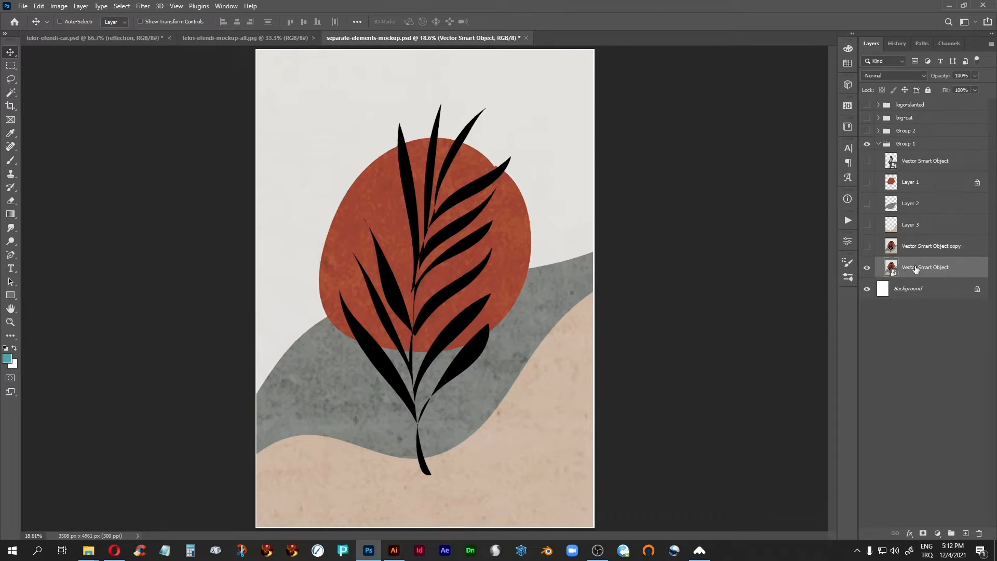
Try rasterizing a duplicate of Group 1's full artwork smart object layer, and delete the duplicate
{"action": "left_click_drag", "start_coordinate": [937, 268], "coordinate": [965, 534]}
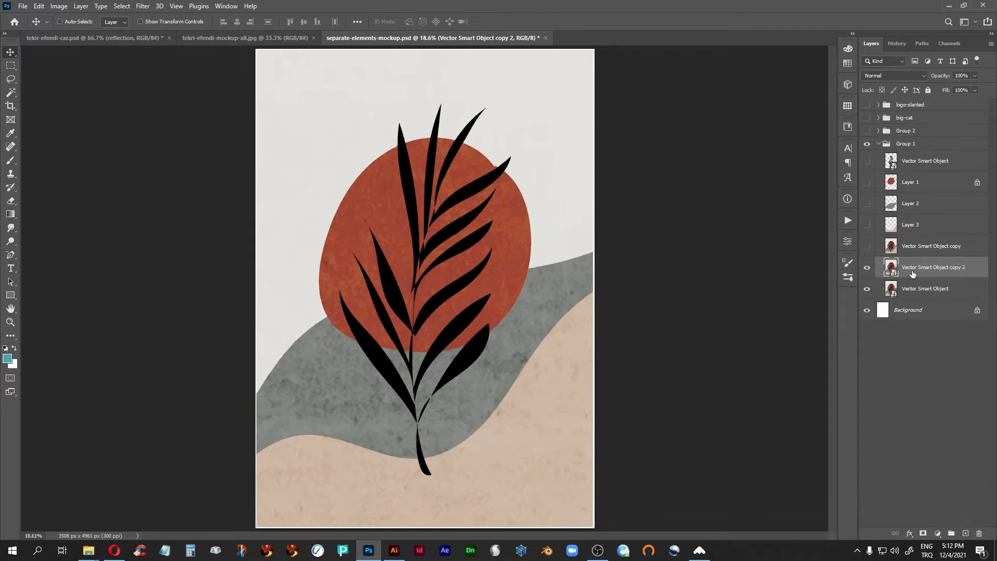
{"action": "right_click", "coordinate": [928, 267]}
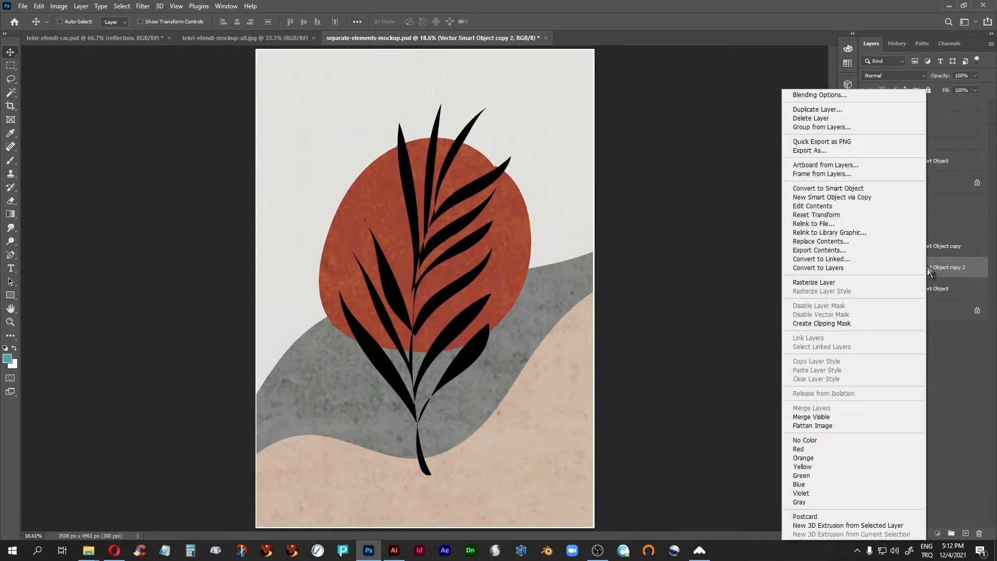
{"action": "left_click", "coordinate": [808, 283]}
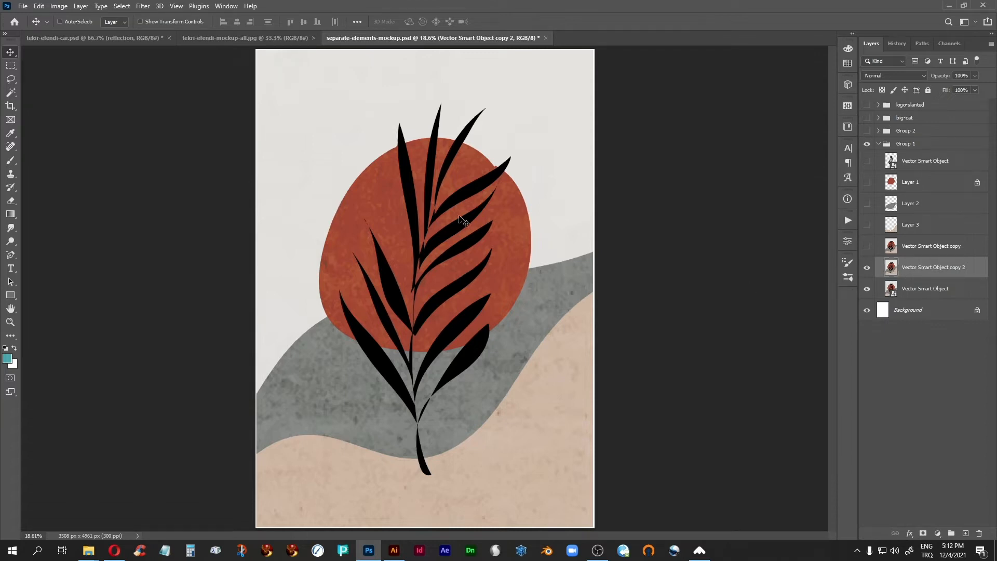
{"action": "left_click_drag", "start_coordinate": [953, 276], "coordinate": [979, 533]}
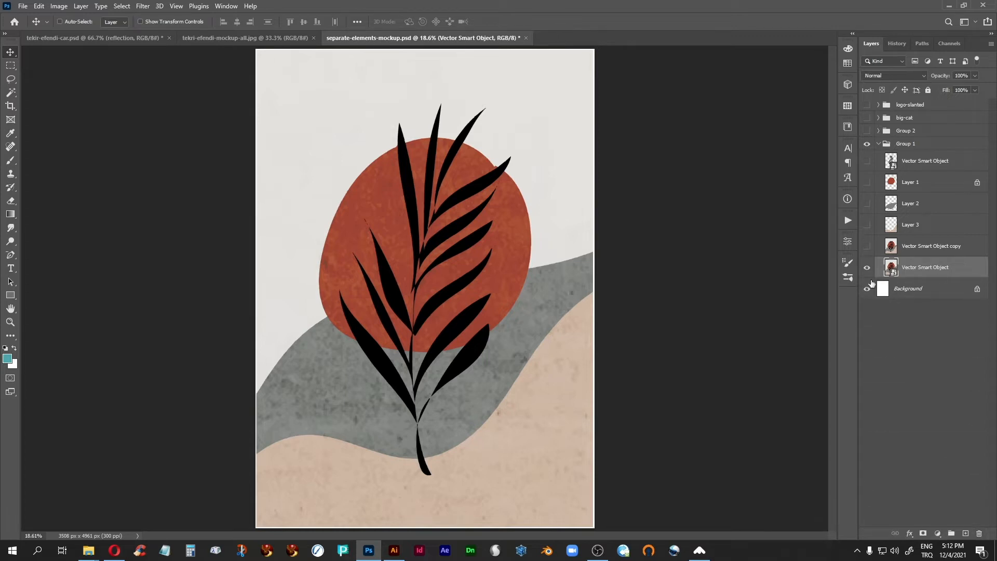
Collapse and hide Group 1, and display Group 2 with its layers expanded
{"action": "left_click", "coordinate": [888, 249]}
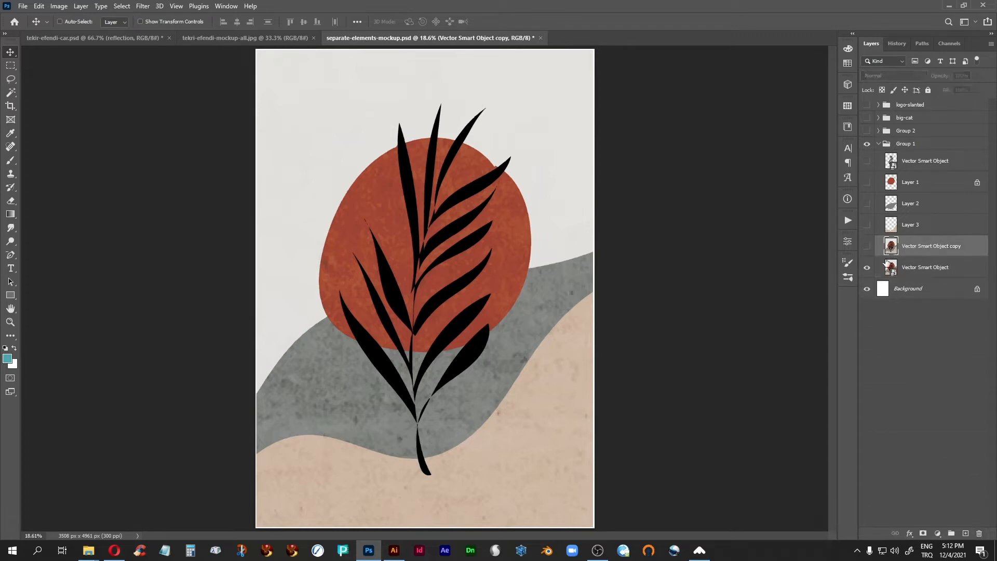
{"action": "left_click", "coordinate": [867, 247]}
{"action": "left_click", "coordinate": [878, 144]}
{"action": "left_click", "coordinate": [866, 144]}
{"action": "left_click", "coordinate": [866, 131]}
{"action": "left_click", "coordinate": [877, 131]}
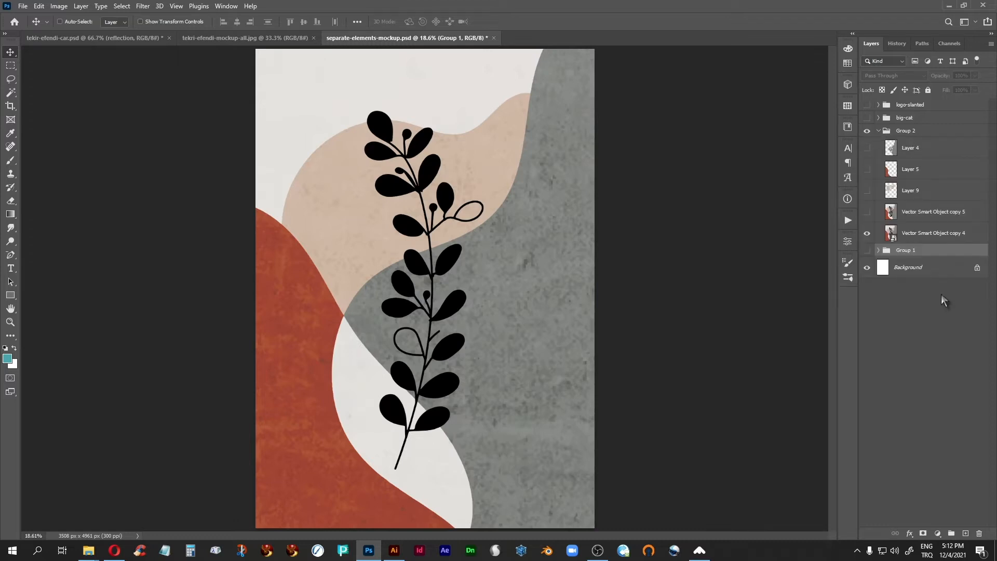
Copy the whole beige shape from Vector Smart Object copy 5 to a new layer using a contiguous Magic Wand selection, and hide both source artwork layers
{"action": "left_click", "coordinate": [893, 213]}
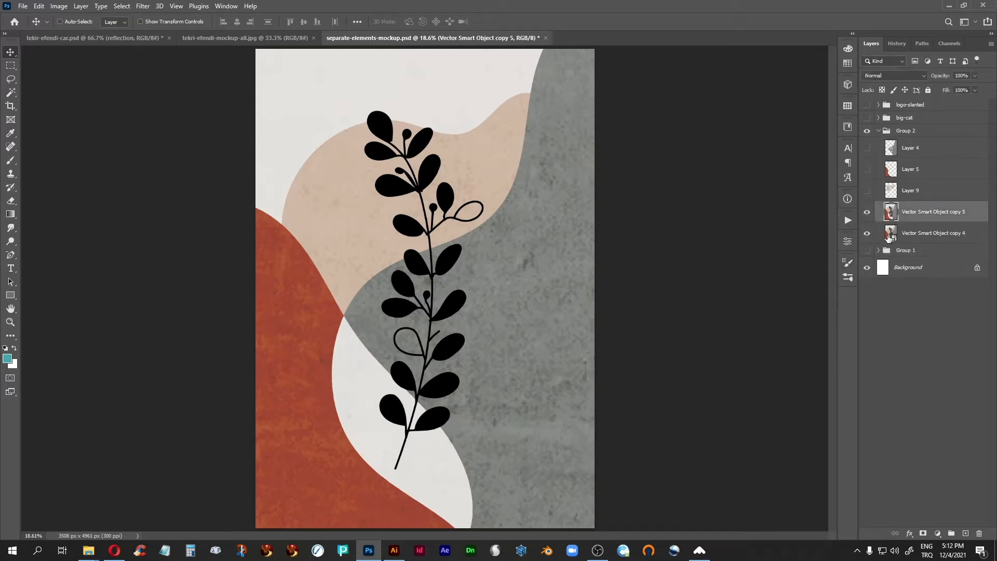
{"action": "left_click", "coordinate": [11, 93]}
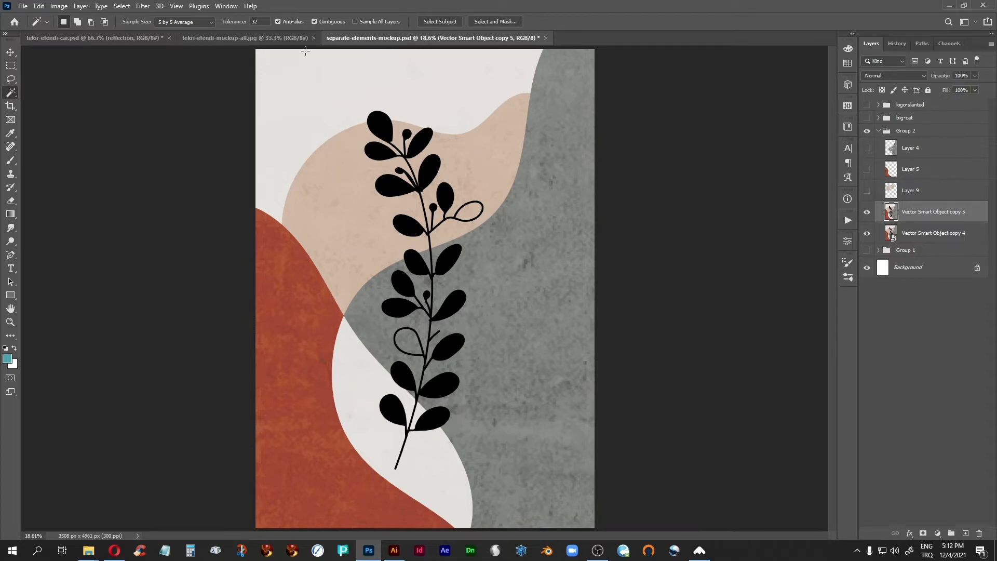
{"action": "left_click", "coordinate": [314, 21]}
{"action": "left_click", "coordinate": [314, 22]}
{"action": "left_click", "coordinate": [495, 161]}
{"action": "left_click", "coordinate": [410, 132], "text": "shift"}
{"action": "left_click", "coordinate": [470, 209], "text": "shift"}
{"action": "left_click", "coordinate": [354, 221], "text": "shift"}
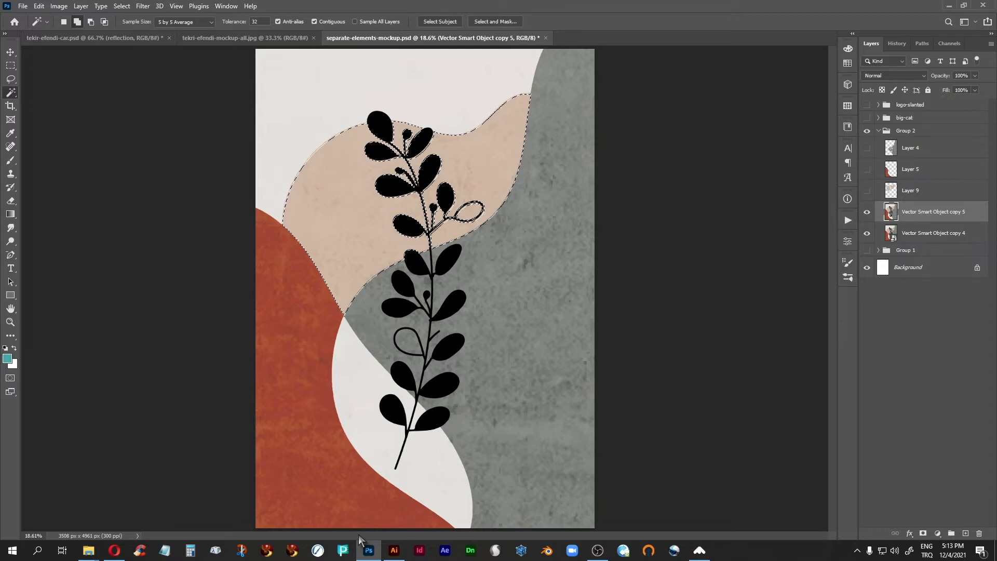
{"action": "key", "text": "ctrl+j"}
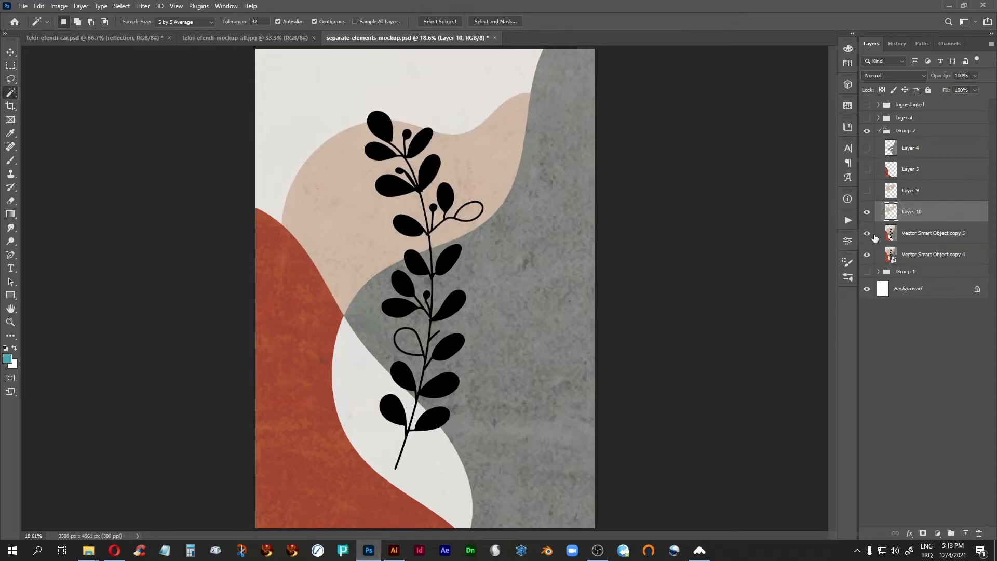
{"action": "left_click_drag", "start_coordinate": [867, 238], "coordinate": [866, 255]}
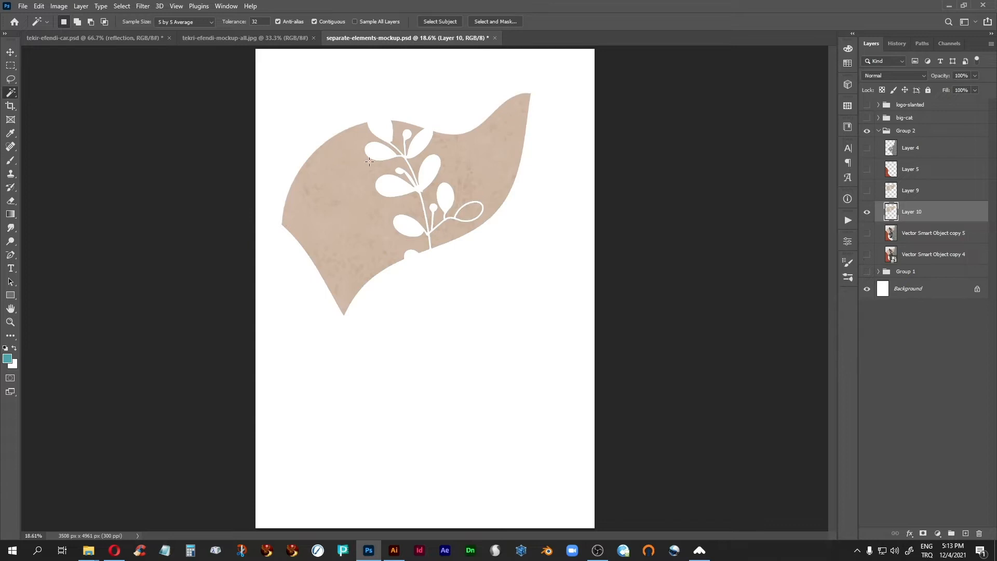
Inspect Group 2's separated shape layers, including the gray shape on Layer 4, by toggling their visibility
{"action": "left_click", "coordinate": [866, 233]}
{"action": "left_click", "coordinate": [866, 169]}
{"action": "left_click_drag", "start_coordinate": [867, 214], "coordinate": [859, 250]}
{"action": "left_click", "coordinate": [866, 170]}
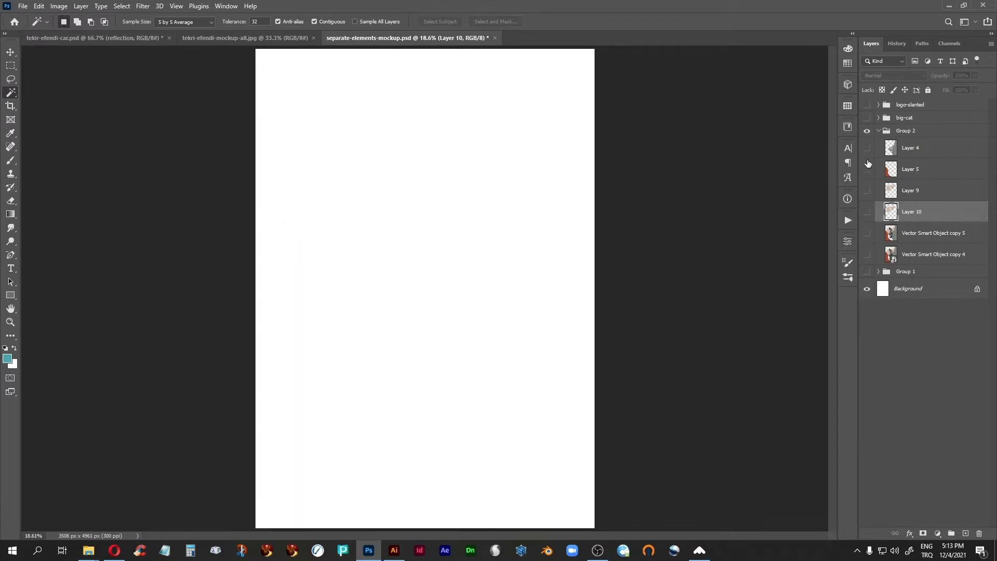
{"action": "left_click", "coordinate": [867, 149]}
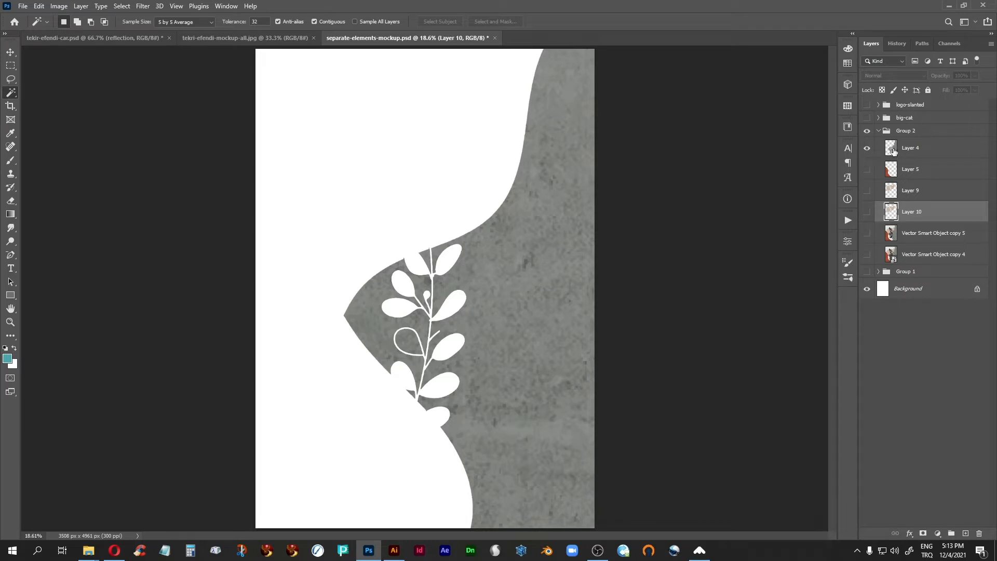
{"action": "left_click", "coordinate": [866, 148]}
Show only the new beige shape layer, Layer 10, with the Background layer hidden
{"action": "left_click", "coordinate": [866, 212]}
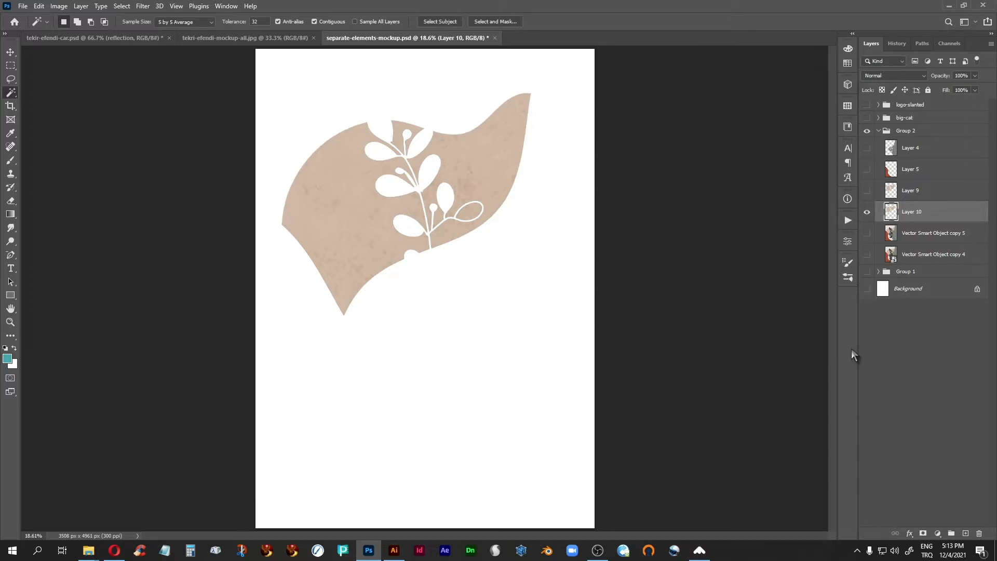
{"action": "left_click", "coordinate": [369, 180]}
{"action": "key", "text": "Delete"}
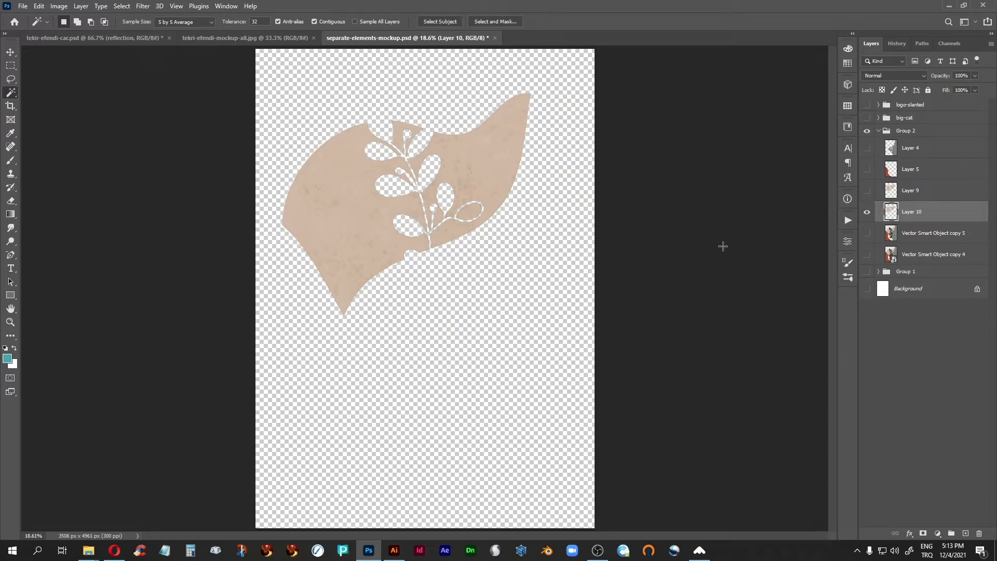
Show the white Background layer behind the beige shape on Layer 10
{"action": "left_click", "coordinate": [867, 289]}
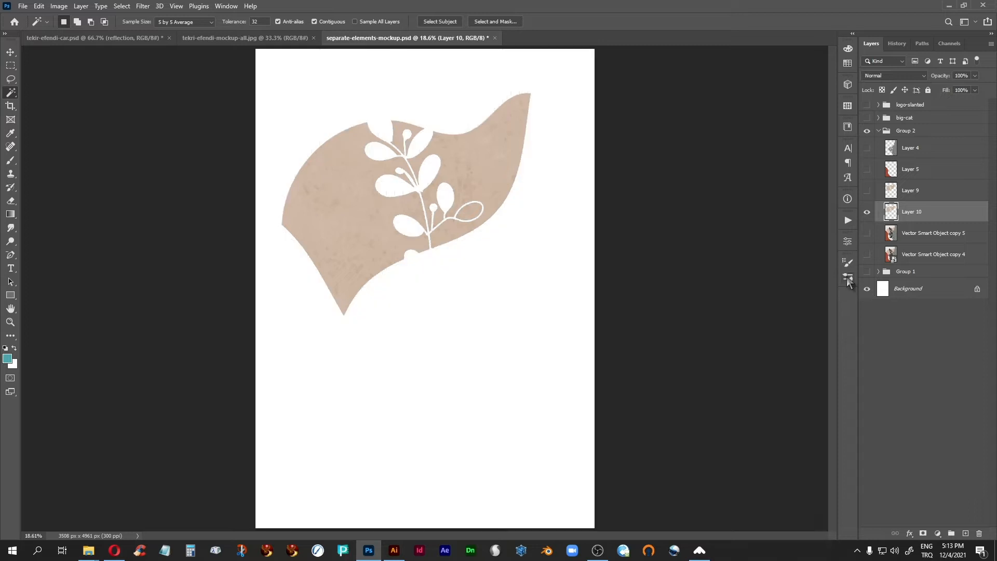
{"action": "left_click", "coordinate": [10, 322]}
{"action": "left_click_drag", "start_coordinate": [330, 101], "coordinate": [540, 316]}
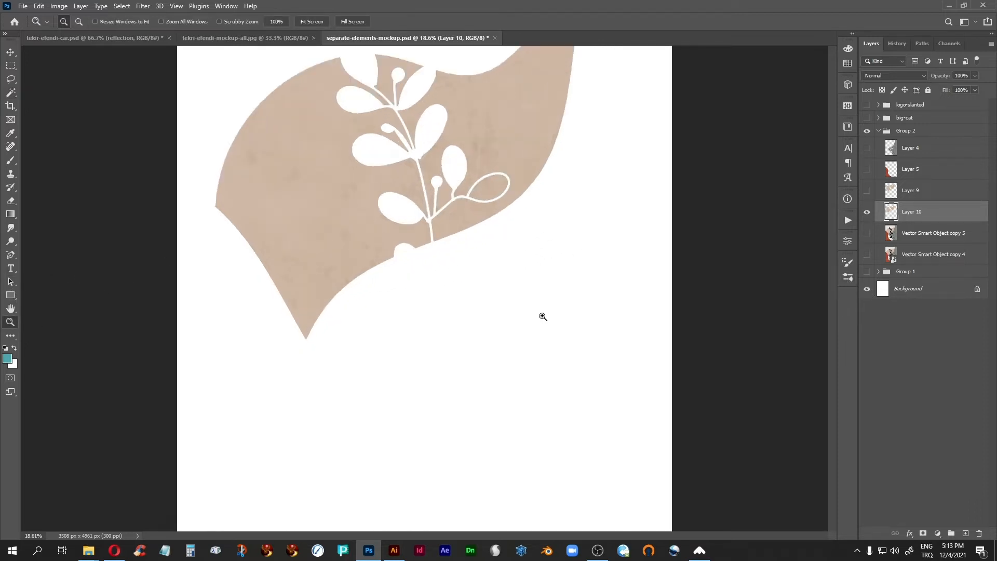
{"action": "left_click_drag", "start_coordinate": [429, 358], "coordinate": [438, 492]}
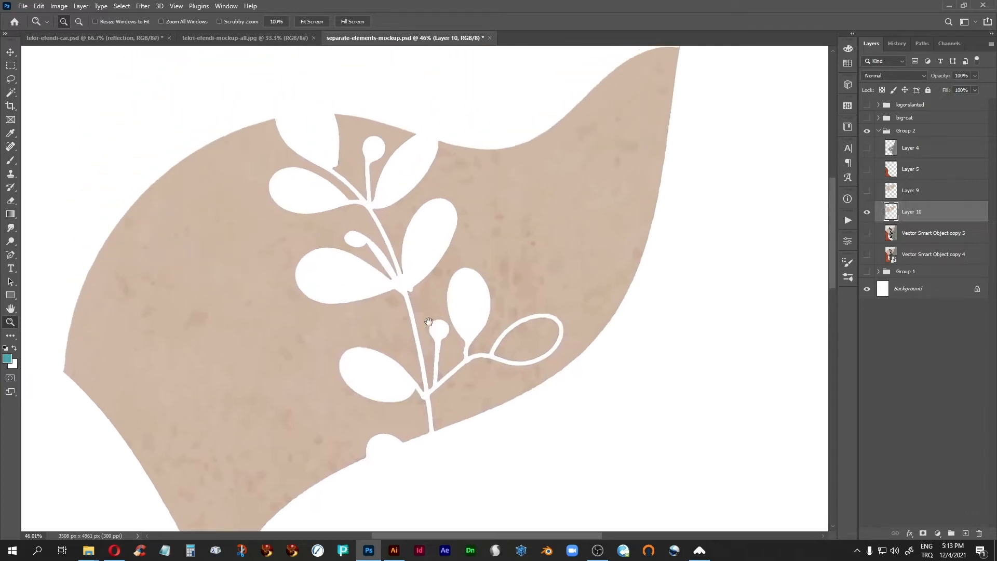
{"action": "left_click_drag", "start_coordinate": [200, 101], "coordinate": [529, 397]}
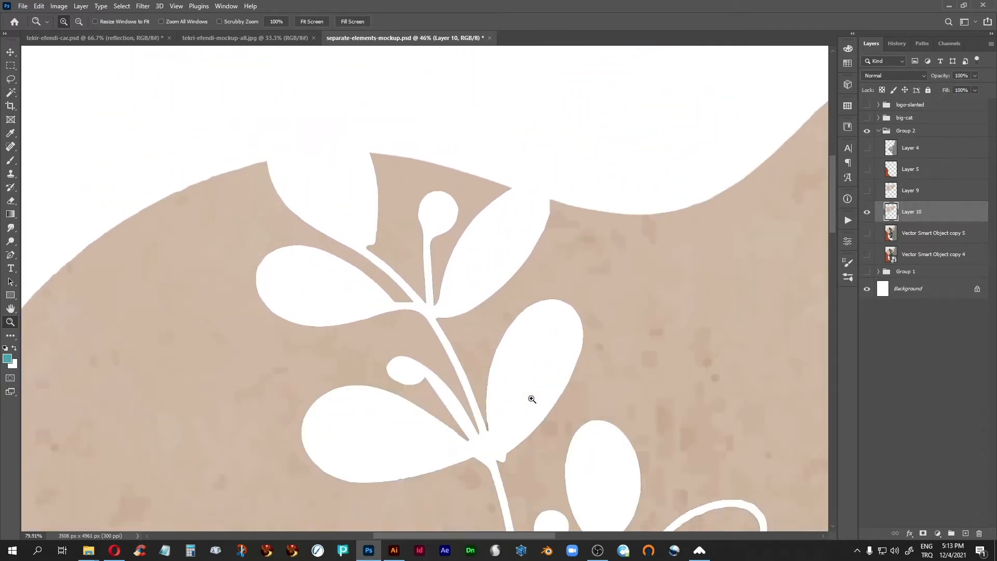
{"action": "left_click_drag", "start_coordinate": [189, 86], "coordinate": [618, 418]}
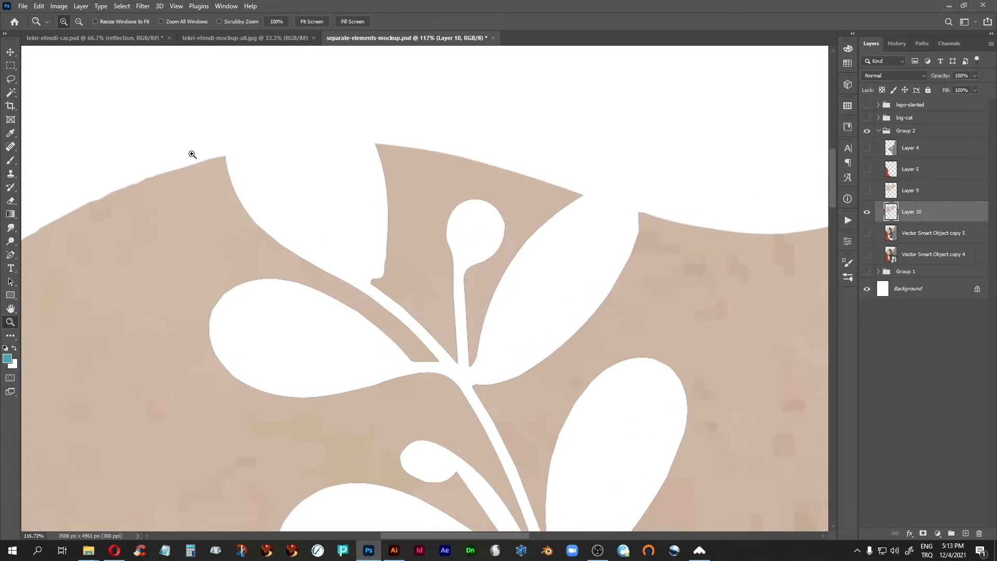
Outline the upper plant cutouts of the beige shape with a Polygonal Lasso selection that follows the shape's upper edge
{"action": "left_click", "coordinate": [12, 79]}
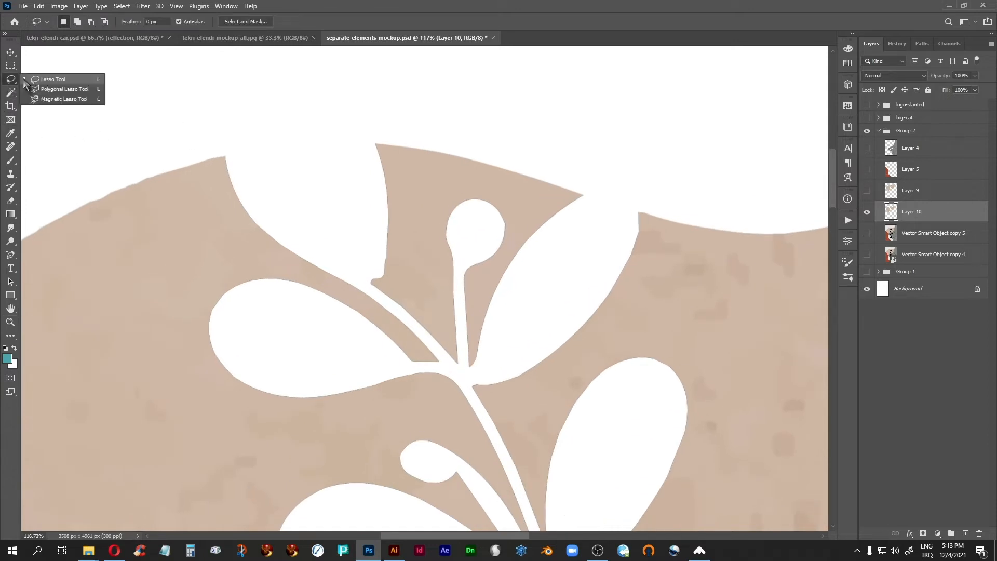
{"action": "left_click", "coordinate": [53, 89]}
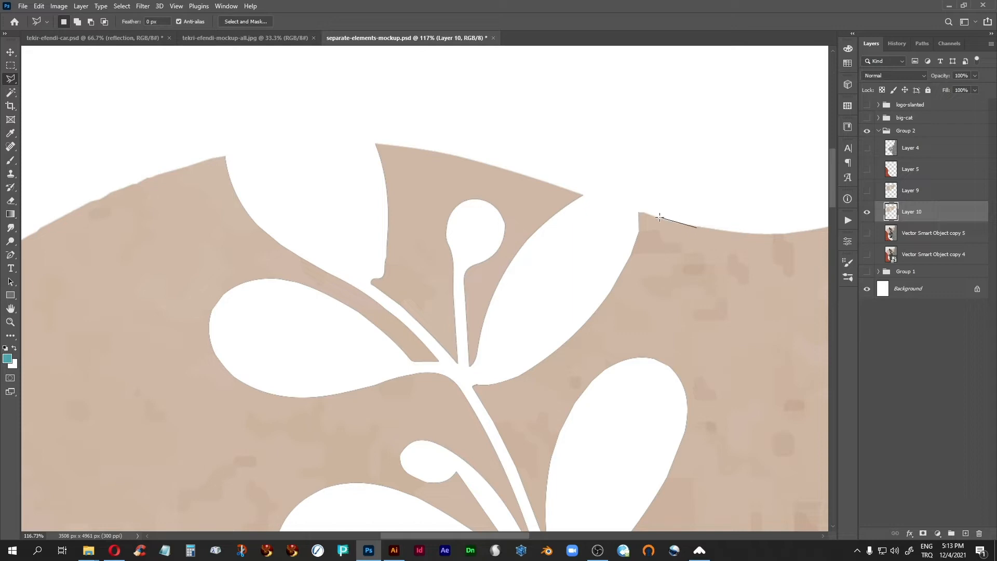
{"action": "left_click", "coordinate": [583, 195]}
{"action": "left_click", "coordinate": [491, 180]}
{"action": "left_click", "coordinate": [283, 143]}
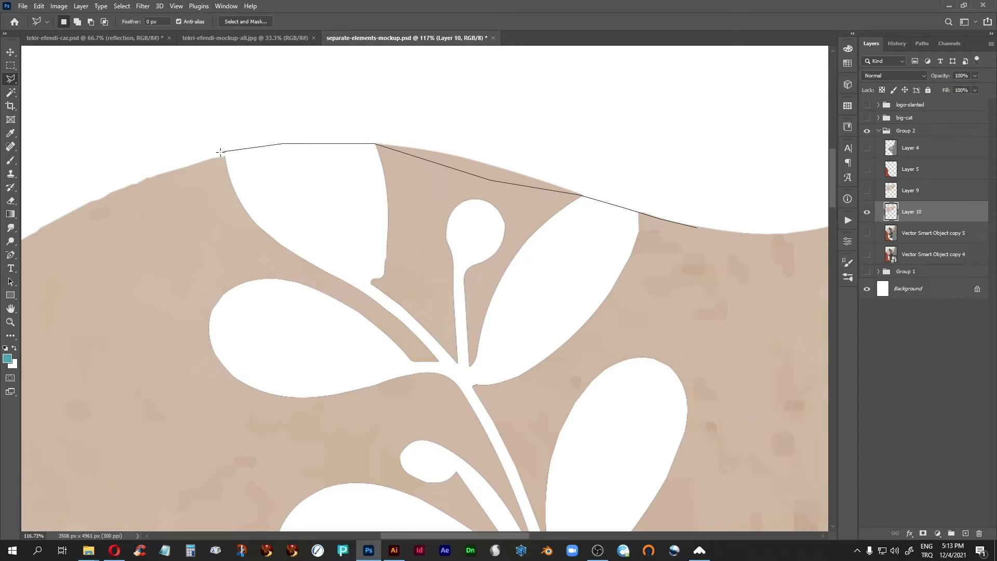
{"action": "left_click", "coordinate": [205, 160]}
{"action": "left_click", "coordinate": [85, 241]}
{"action": "left_click", "coordinate": [64, 361]}
{"action": "left_click", "coordinate": [104, 457]}
{"action": "left_click", "coordinate": [195, 371]}
{"action": "left_click", "coordinate": [527, 455]}
{"action": "left_click", "coordinate": [753, 262]}
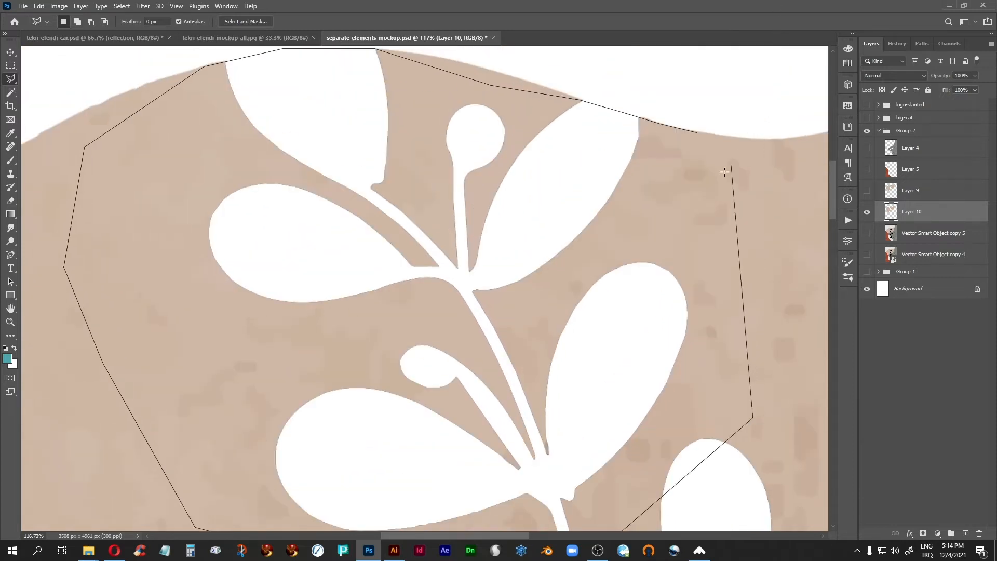
{"action": "left_click", "coordinate": [714, 187]}
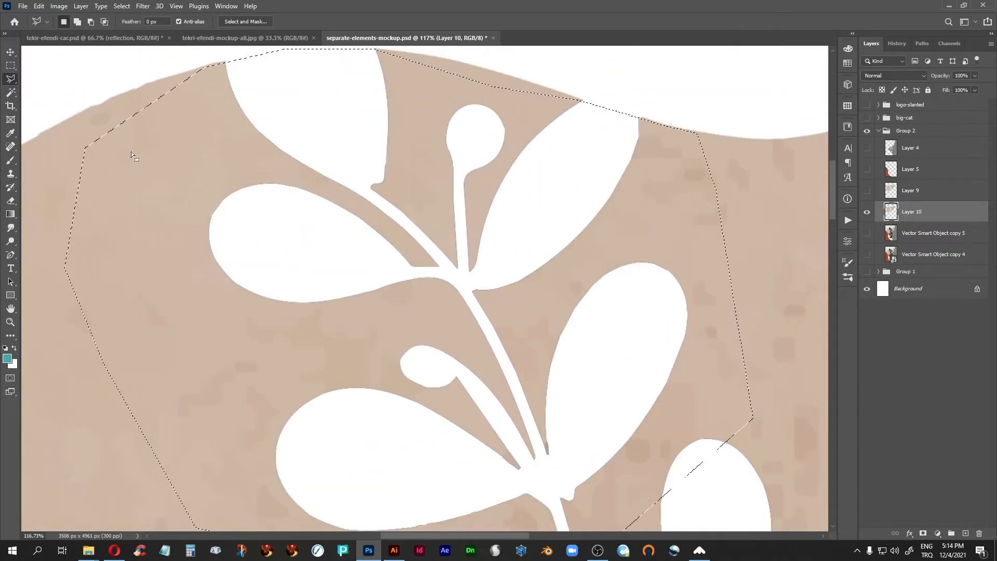
Clone Stamp the nearby beige texture over the upper leaf and stem gaps inside the selection on Layer 10
{"action": "left_click", "coordinate": [10, 174]}
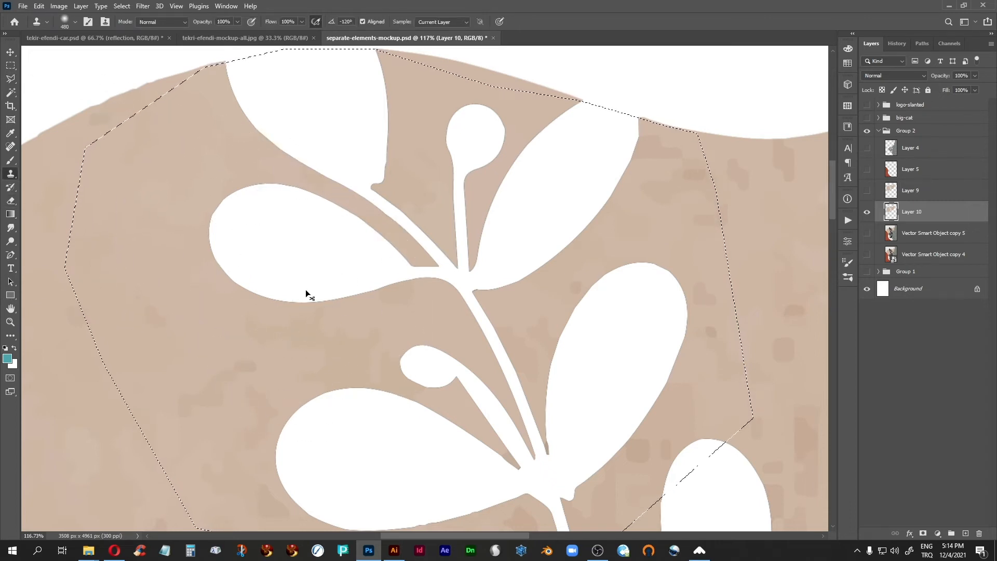
{"action": "key", "text": "ctrl+minus"}
{"action": "key", "text": "ctrl+minus"}
{"action": "key", "text": "ctrl+minus"}
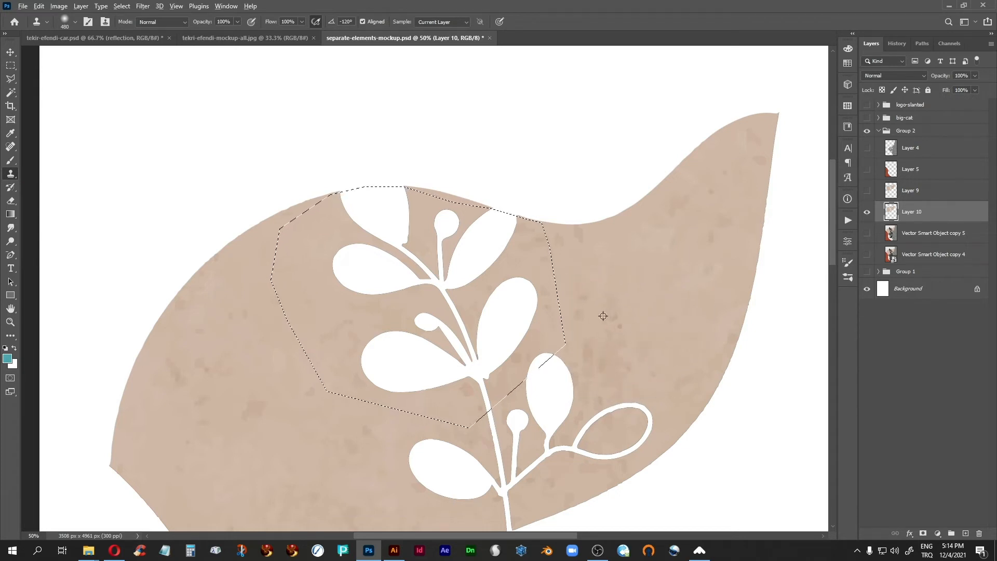
{"action": "left_click", "coordinate": [626, 309], "text": "alt"}
{"action": "left_click", "coordinate": [503, 315]}
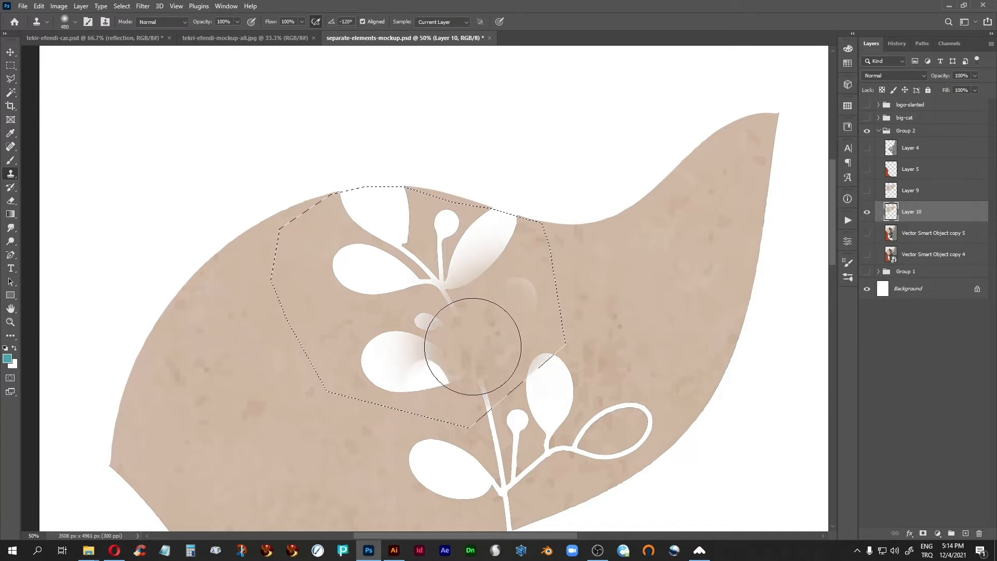
{"action": "key", "text": "ctrl+z"}
{"action": "left_click", "coordinate": [619, 293], "text": "alt"}
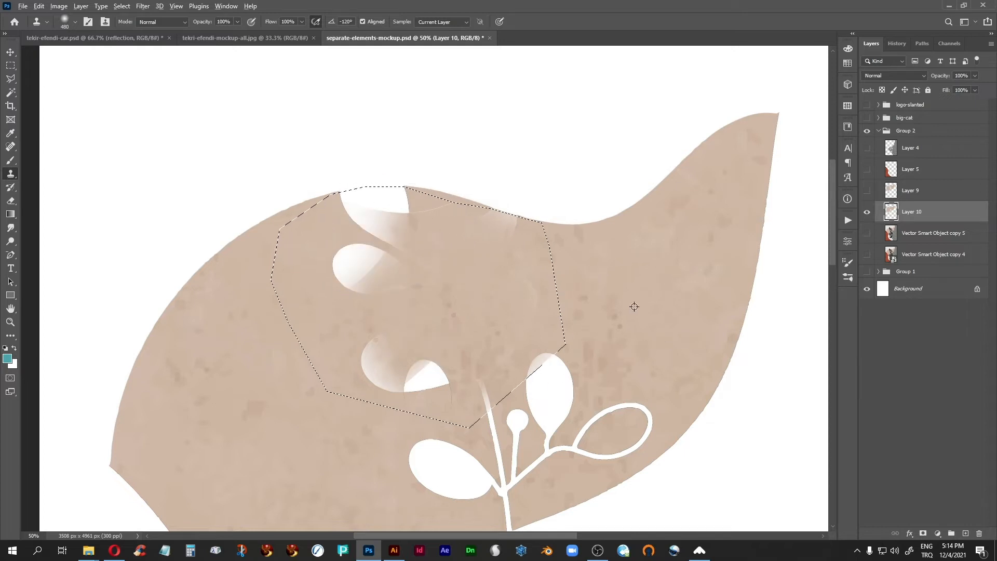
{"action": "left_click_drag", "start_coordinate": [345, 208], "coordinate": [483, 223]}
{"action": "left_click", "coordinate": [648, 279], "text": "alt"}
{"action": "mouse_move", "coordinate": [541, 282]}
{"action": "left_mouse_down"}
{"action": "mouse_move", "coordinate": [485, 236]}
{"action": "mouse_move", "coordinate": [418, 222]}
{"action": "mouse_move", "coordinate": [394, 278]}
{"action": "left_mouse_up"}
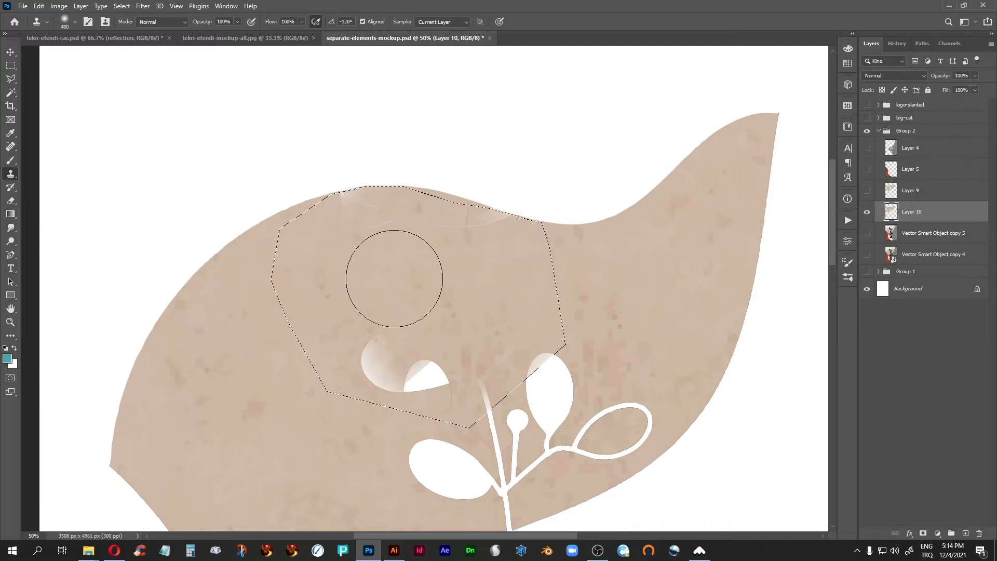
Clone beige texture over the remaining leaf gaps and faint seams inside the selection, and deselect
{"action": "left_click", "coordinate": [278, 323], "text": "alt"}
{"action": "left_click_drag", "start_coordinate": [381, 219], "coordinate": [481, 200]}
{"action": "left_click", "coordinate": [330, 302], "text": "alt"}
{"action": "mouse_move", "coordinate": [364, 363]}
{"action": "left_mouse_down"}
{"action": "mouse_move", "coordinate": [434, 360]}
{"action": "mouse_move", "coordinate": [540, 306]}
{"action": "left_mouse_up"}
{"action": "left_click", "coordinate": [637, 314], "text": "alt"}
{"action": "left_click_drag", "start_coordinate": [530, 354], "coordinate": [503, 341]}
{"action": "left_click", "coordinate": [11, 65]}
{"action": "key", "text": "ctrl+d"}
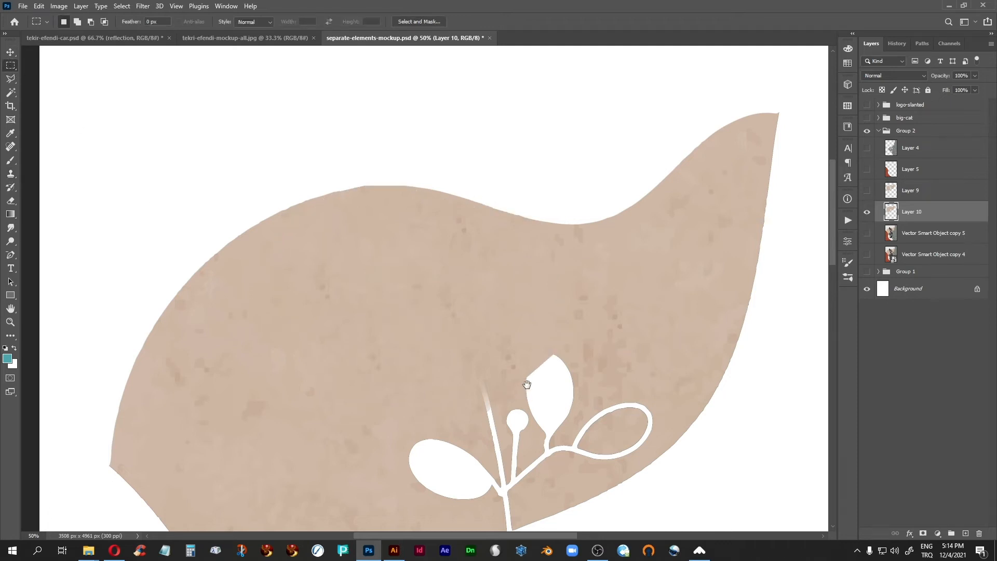
Outline the lower plant cutouts with a Polygonal Lasso selection that bridges the gaps along the beige shape's lower edge
{"action": "left_click_drag", "start_coordinate": [526, 384], "coordinate": [502, 275]}
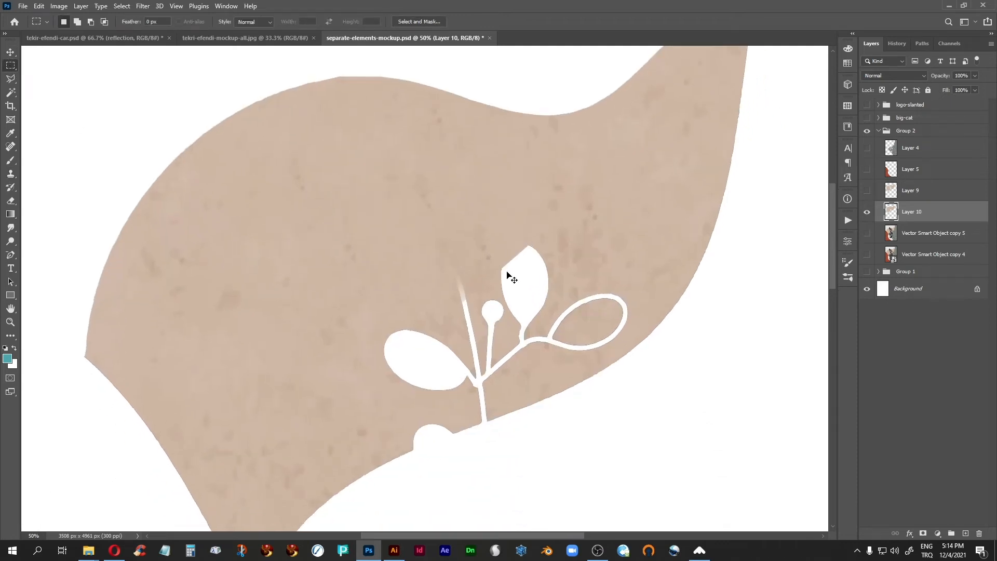
{"action": "key", "text": "ctrl+plus"}
{"action": "mouse_move", "coordinate": [310, 372]}
{"action": "left_mouse_down"}
{"action": "mouse_move", "coordinate": [269, 147]}
{"action": "mouse_move", "coordinate": [233, 155]}
{"action": "left_mouse_up"}
{"action": "left_click", "coordinate": [11, 78]}
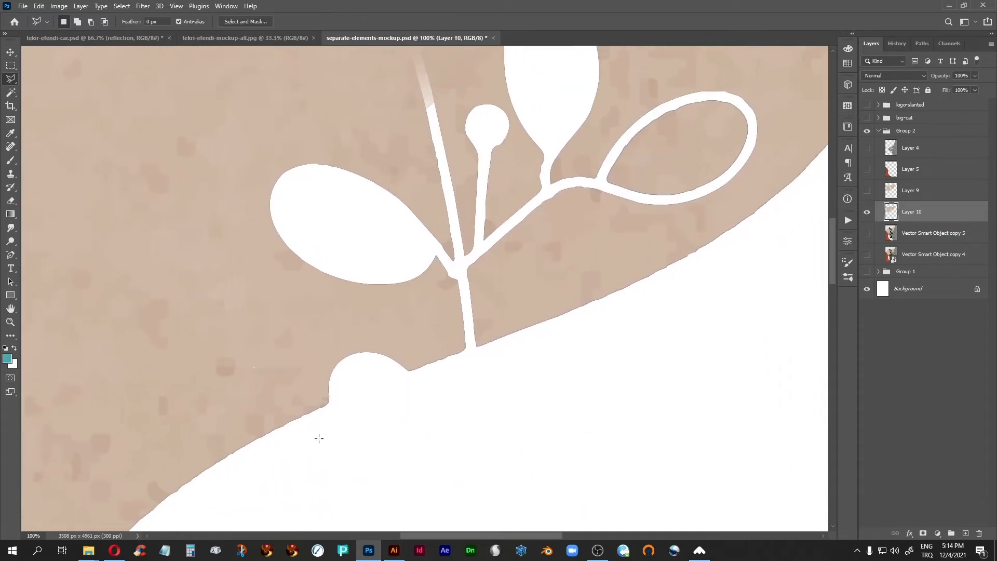
{"action": "left_click", "coordinate": [329, 402]}
{"action": "left_click", "coordinate": [408, 370]}
{"action": "left_click", "coordinate": [720, 218]}
{"action": "left_click", "coordinate": [800, 101]}
{"action": "scroll", "coordinate": [701, 155], "scroll_direction": "up", "scroll_amount": 6}
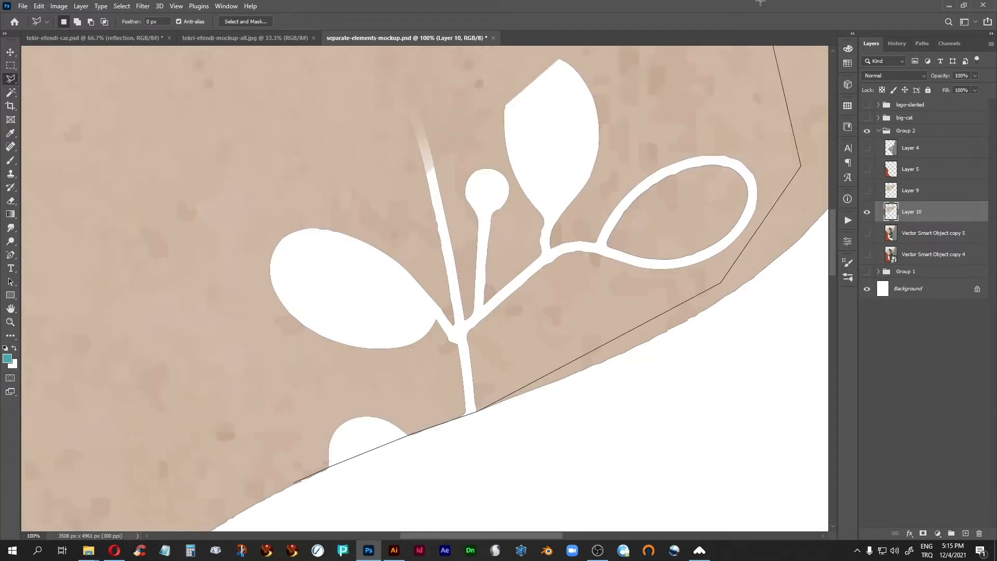
{"action": "left_click", "coordinate": [699, 158]}
{"action": "left_click", "coordinate": [318, 173]}
{"action": "left_click", "coordinate": [130, 288]}
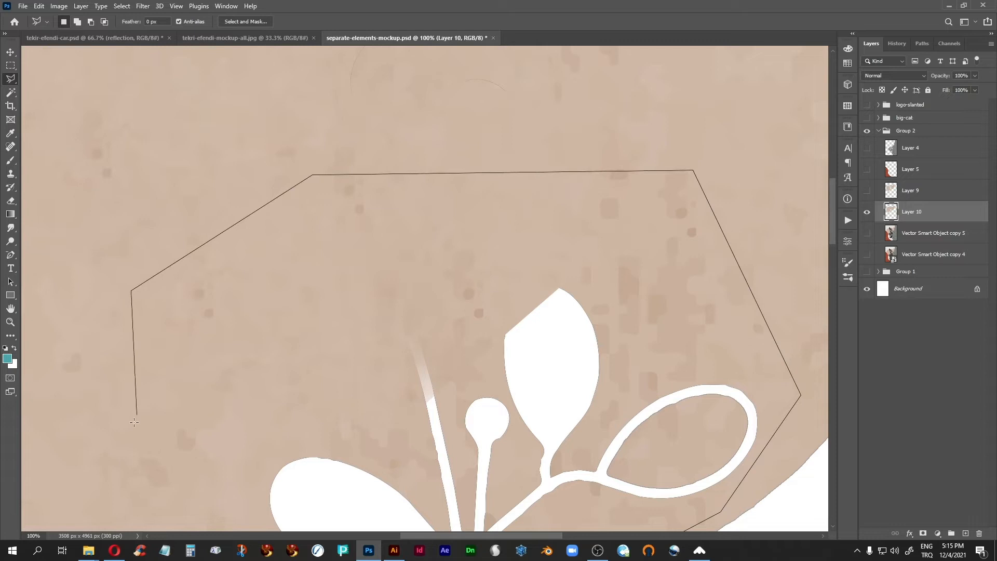
{"action": "double_click", "coordinate": [131, 344]}
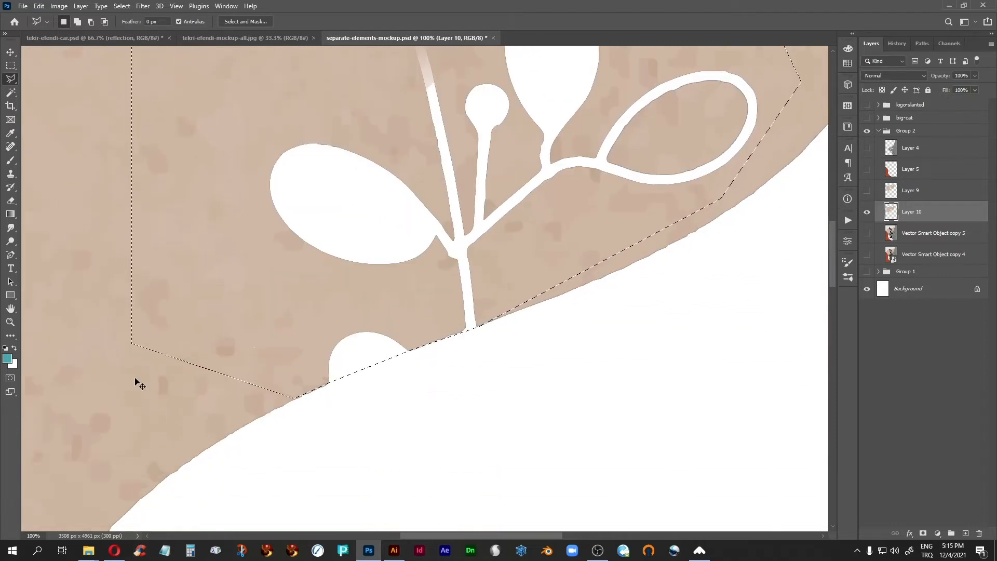
Clone Stamp the beige texture over all lower leaf and stem gaps inside the selection, and deselect
{"action": "key", "text": "ctrl+minus"}
{"action": "key", "text": "ctrl+minus"}
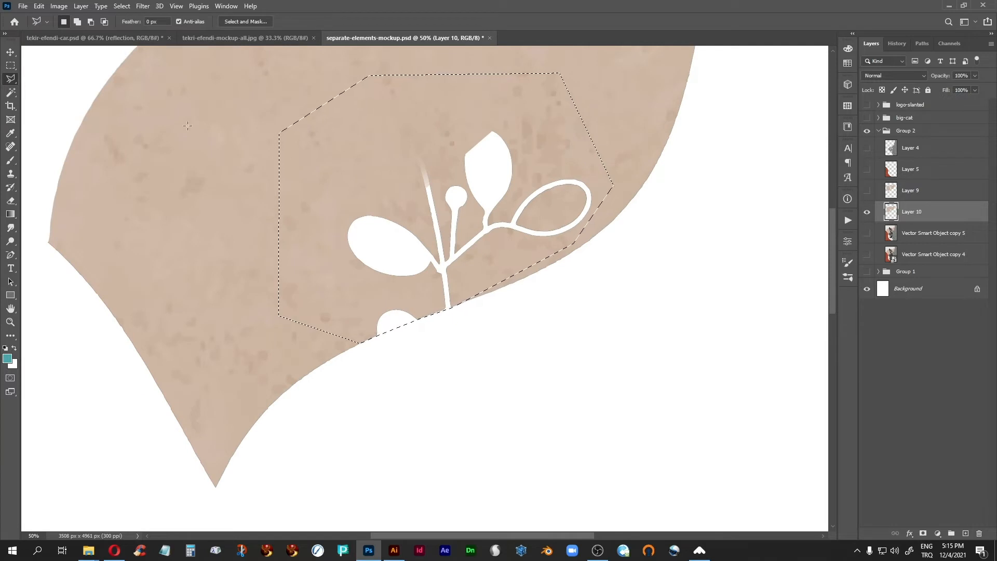
{"action": "left_click", "coordinate": [10, 173]}
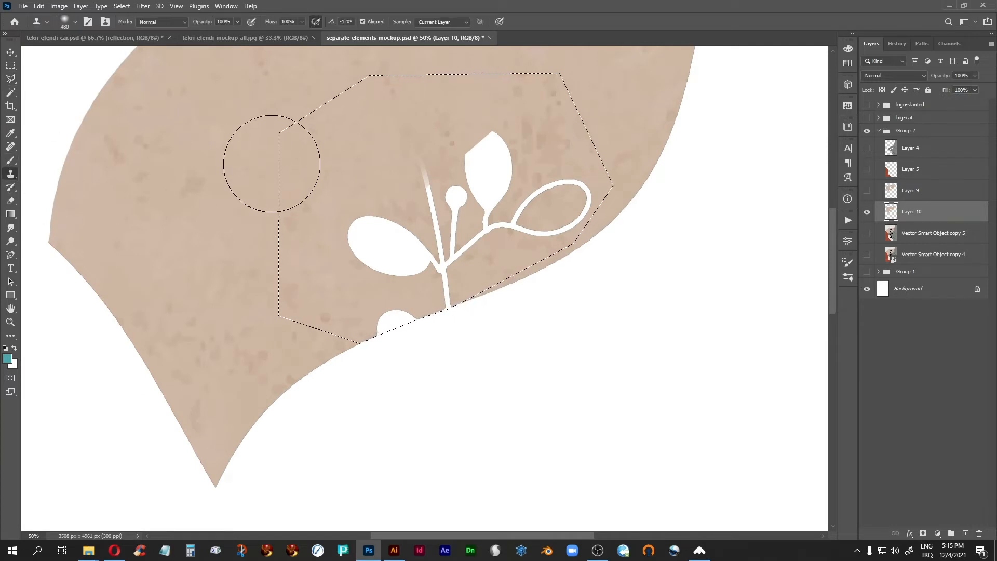
{"action": "left_click", "coordinate": [229, 138], "text": "alt"}
{"action": "mouse_move", "coordinate": [365, 206]}
{"action": "left_mouse_down"}
{"action": "mouse_move", "coordinate": [443, 167]}
{"action": "mouse_move", "coordinate": [488, 163]}
{"action": "mouse_move", "coordinate": [525, 200]}
{"action": "mouse_move", "coordinate": [552, 198]}
{"action": "mouse_move", "coordinate": [474, 195]}
{"action": "mouse_move", "coordinate": [440, 232]}
{"action": "mouse_move", "coordinate": [372, 239]}
{"action": "mouse_move", "coordinate": [379, 296]}
{"action": "mouse_move", "coordinate": [444, 289]}
{"action": "mouse_move", "coordinate": [441, 201]}
{"action": "mouse_move", "coordinate": [459, 178]}
{"action": "mouse_move", "coordinate": [517, 163]}
{"action": "left_mouse_up"}
{"action": "left_click", "coordinate": [11, 65]}
{"action": "left_click", "coordinate": [61, 99]}
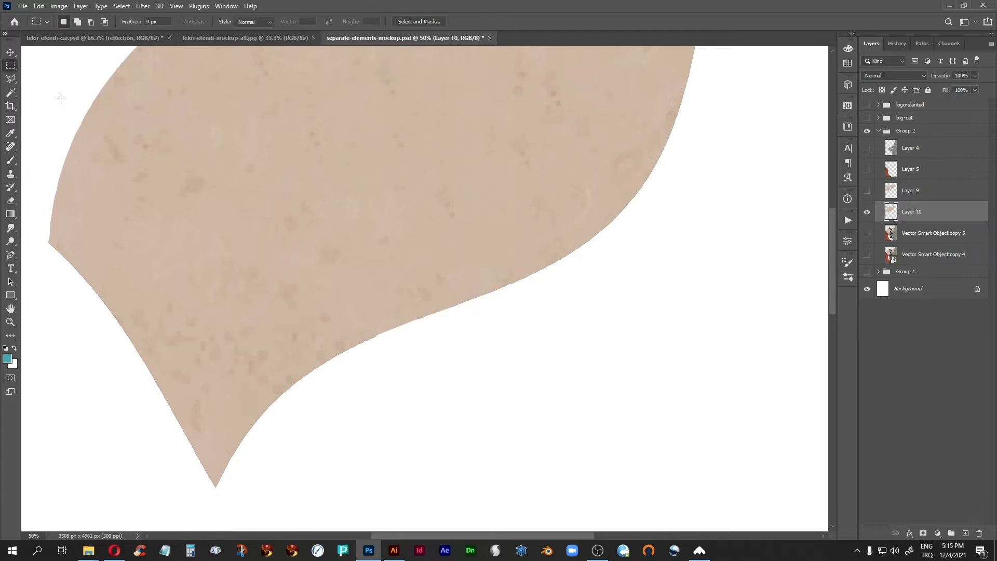
Check the document's pixel dimensions and resolution in Image Size without changing them
{"action": "key", "text": "ctrl+0"}
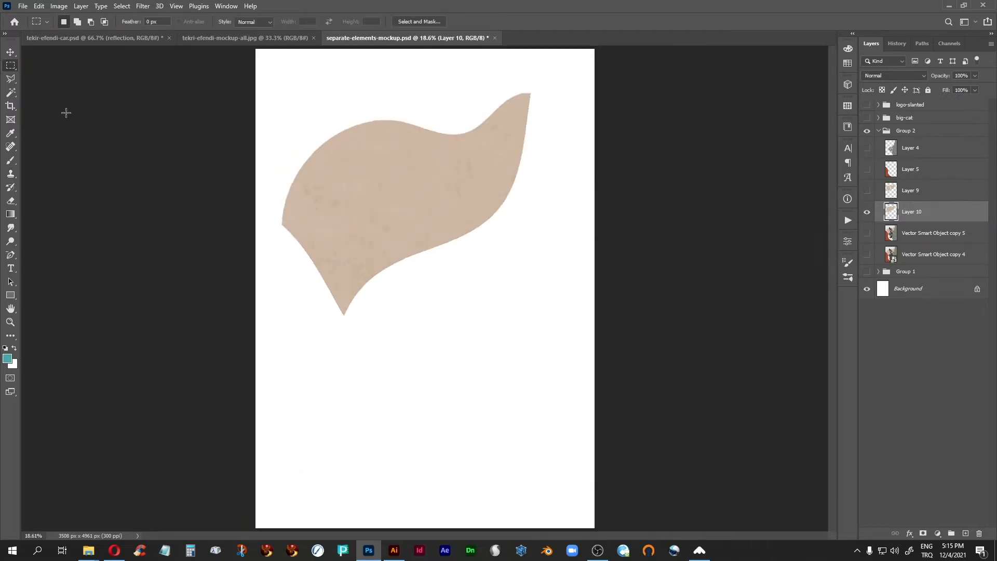
{"action": "left_click", "coordinate": [59, 6]}
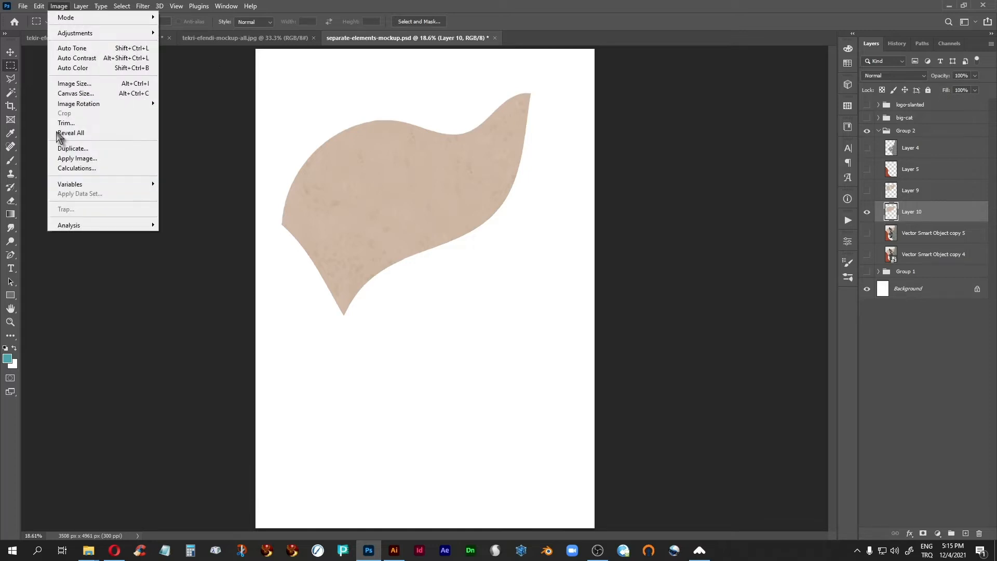
{"action": "left_click", "coordinate": [85, 86]}
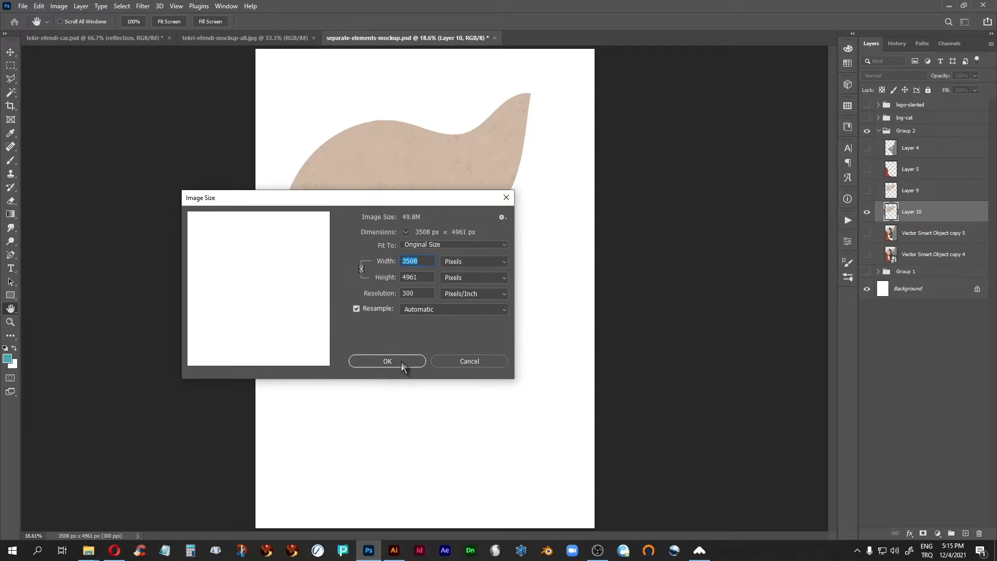
{"action": "left_click", "coordinate": [459, 362]}
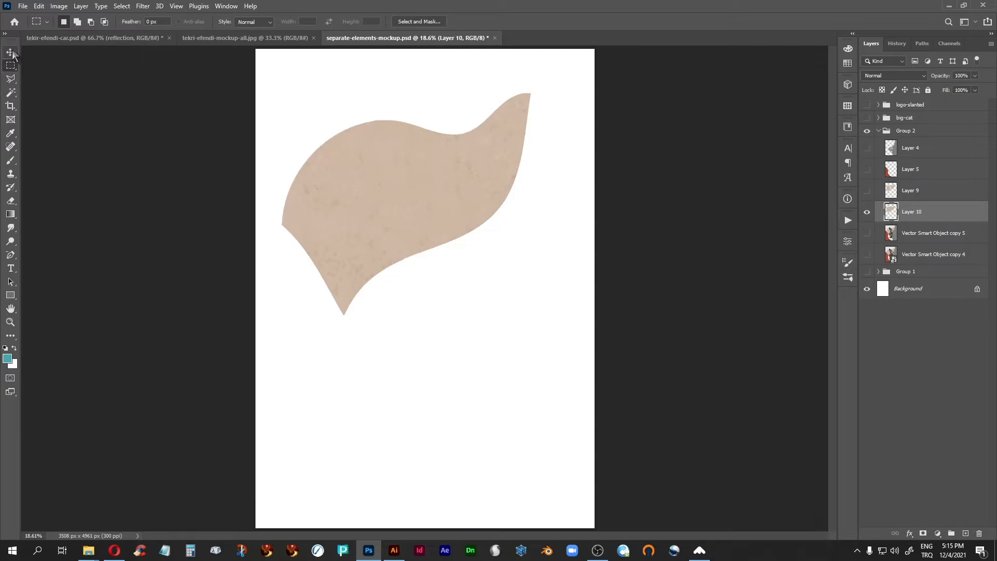
{"action": "key", "text": "v"}
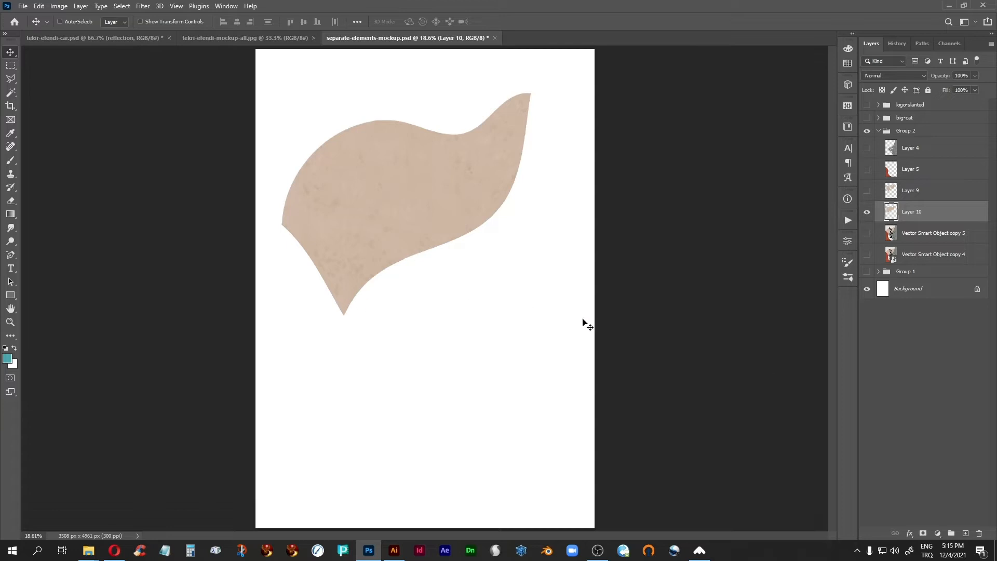
Hide Layer 10 and briefly view the original artwork on Vector Smart Object copy 4
{"action": "left_click", "coordinate": [866, 211]}
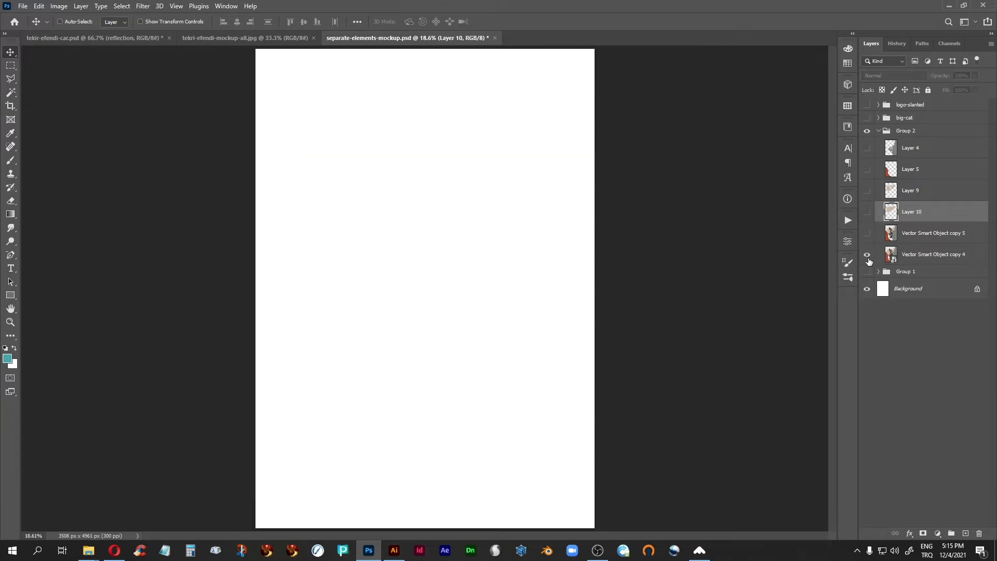
{"action": "left_click", "coordinate": [867, 255]}
{"action": "left_click", "coordinate": [916, 258]}
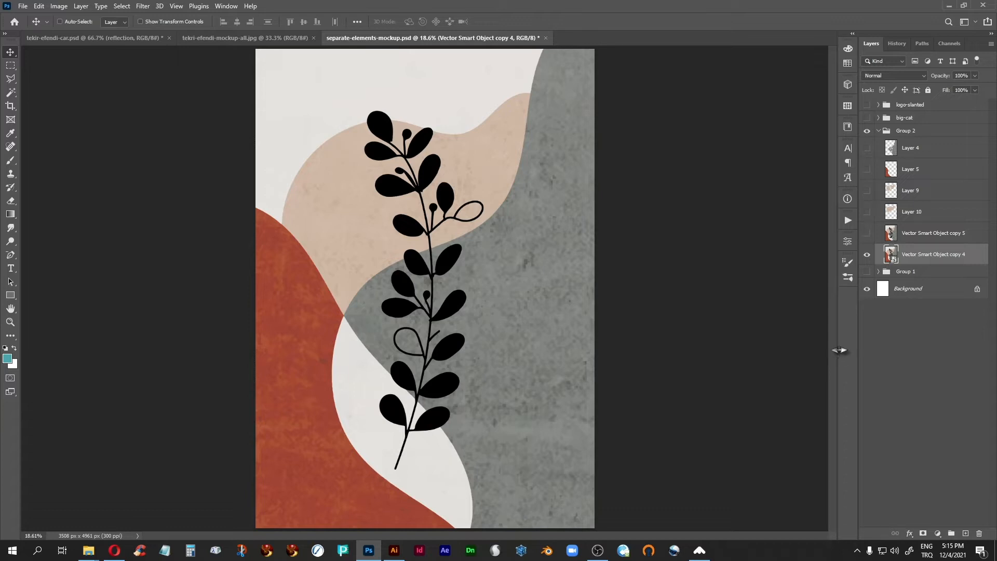
{"action": "left_click", "coordinate": [867, 254]}
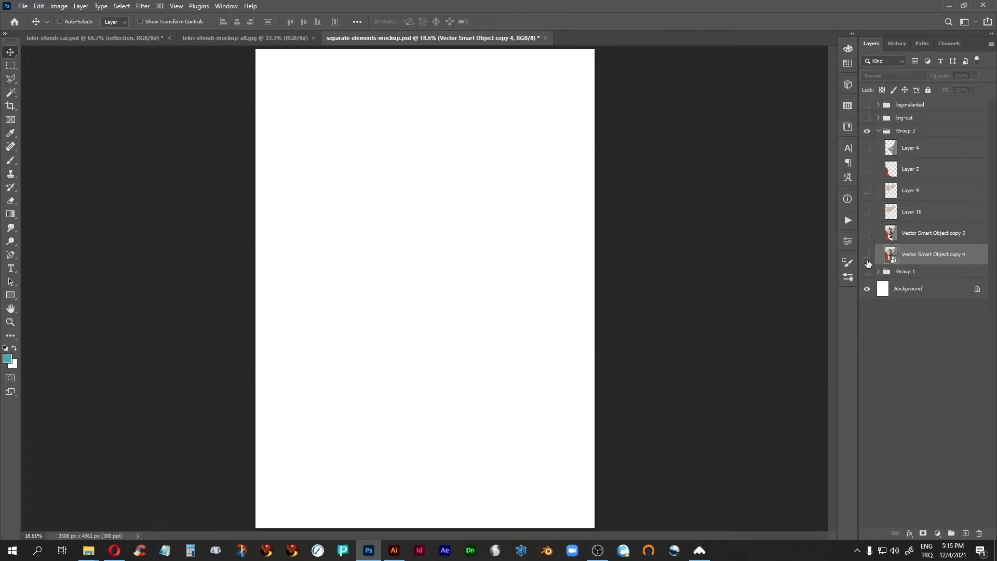
Review the separated shapes on Layer 10, Layer 5 and Layer 4 one at a time, leaving Layer 4 shown
{"action": "left_click", "coordinate": [866, 212]}
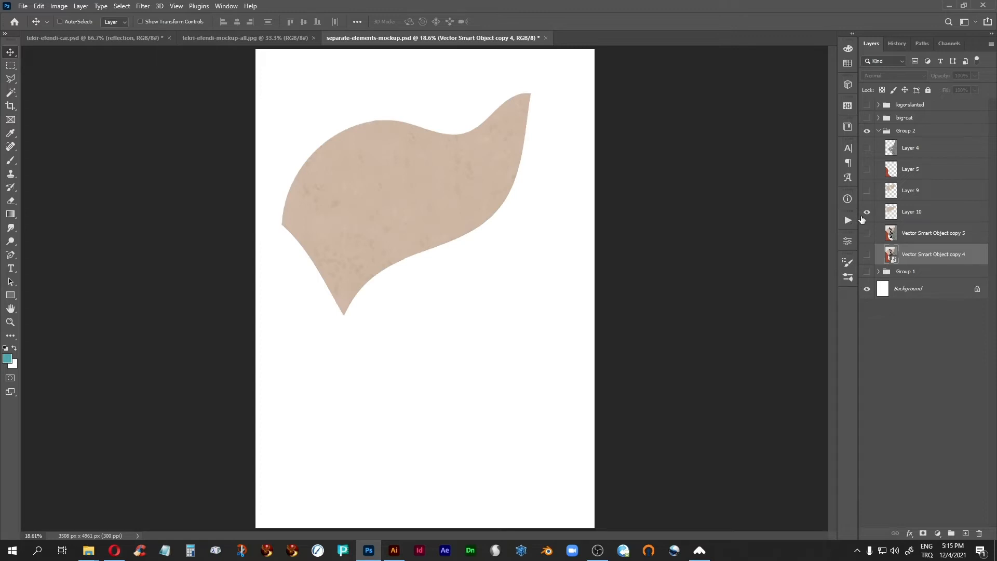
{"action": "left_click", "coordinate": [867, 212]}
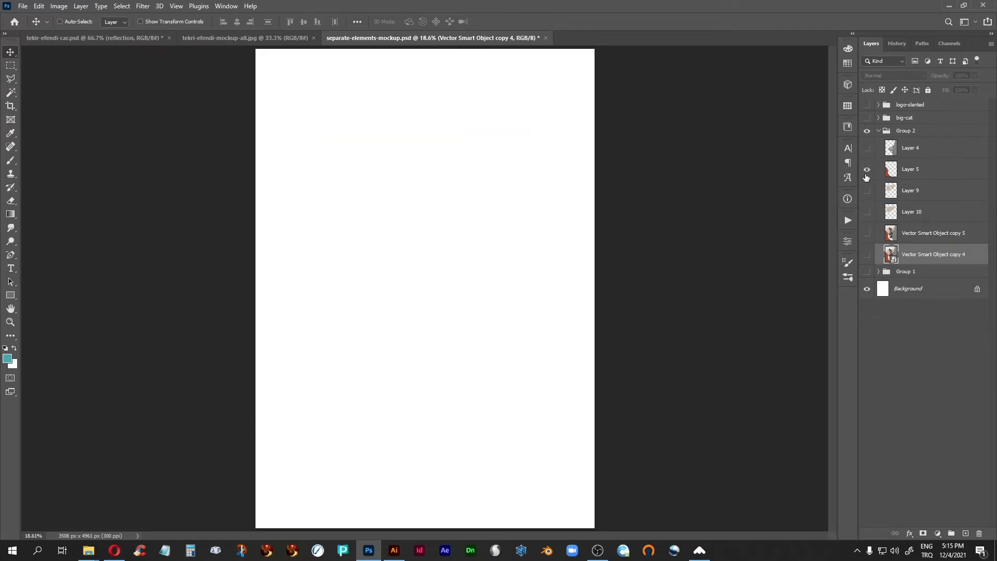
{"action": "left_click", "coordinate": [867, 177]}
{"action": "left_click", "coordinate": [866, 149]}
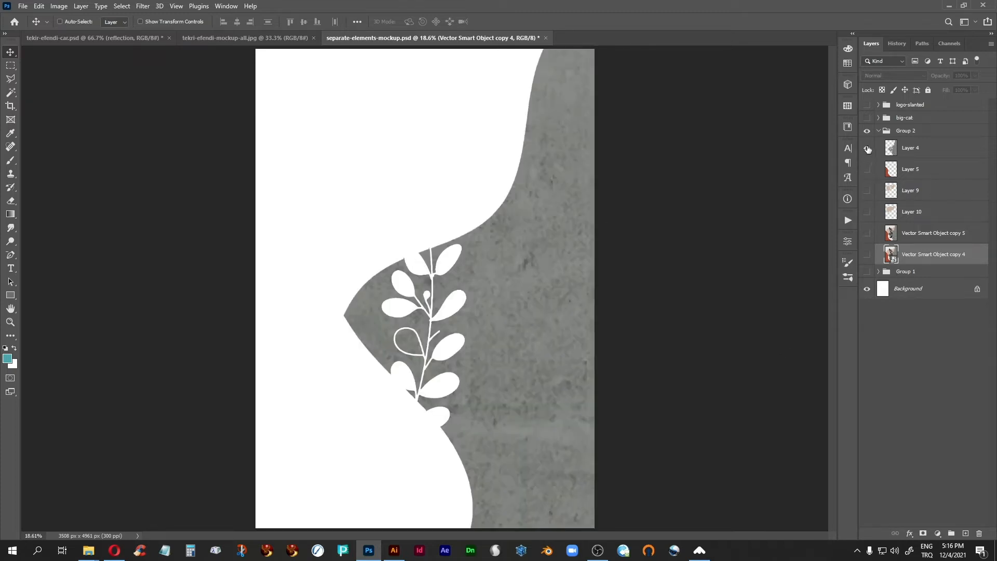
Hide Layer 4, open the artwork of Vector Smart Object copy 4 in Illustrator, copy the black plant, and return to Photoshop
{"action": "left_click", "coordinate": [891, 148]}
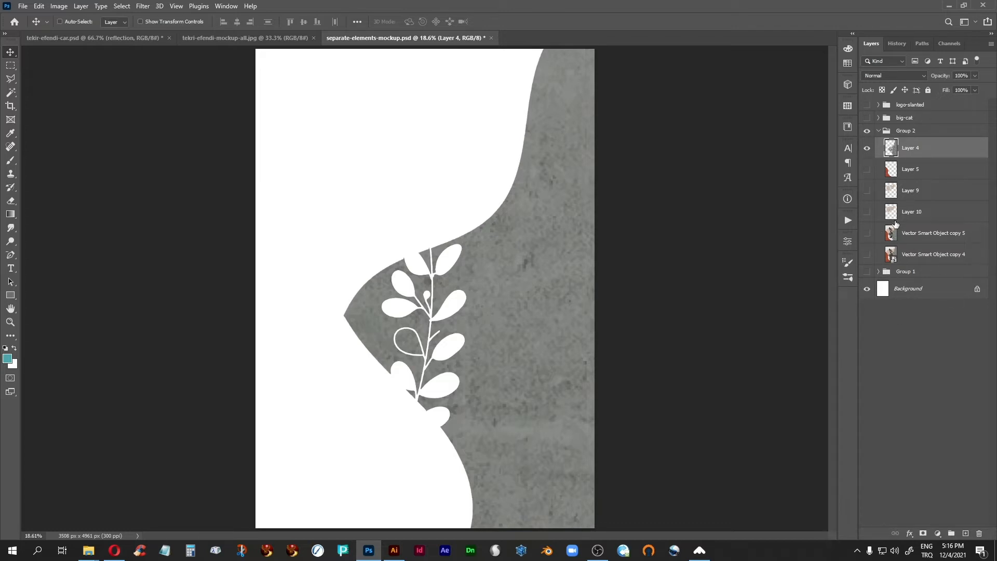
{"action": "left_click", "coordinate": [866, 147]}
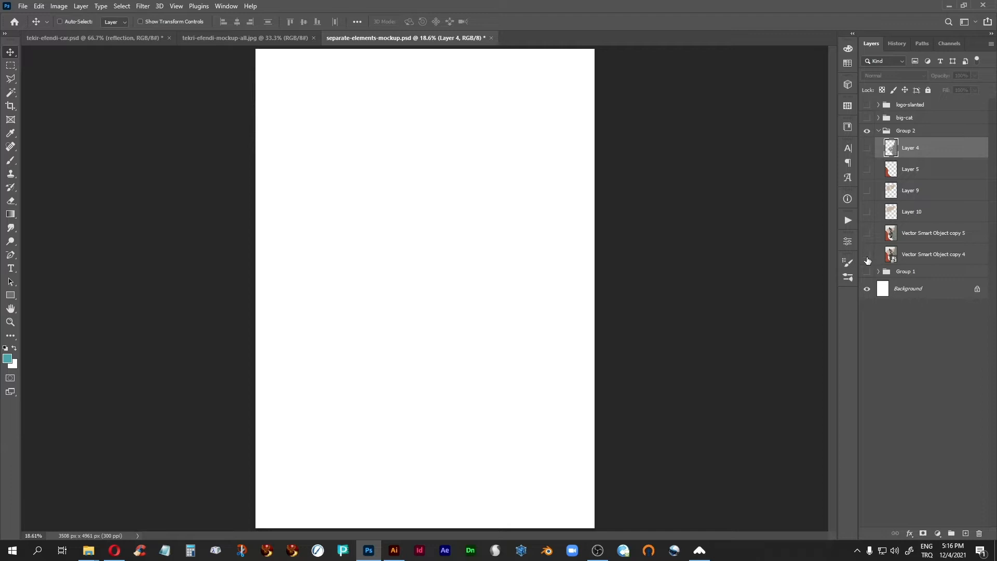
{"action": "left_click", "coordinate": [867, 254]}
{"action": "left_click", "coordinate": [891, 255]}
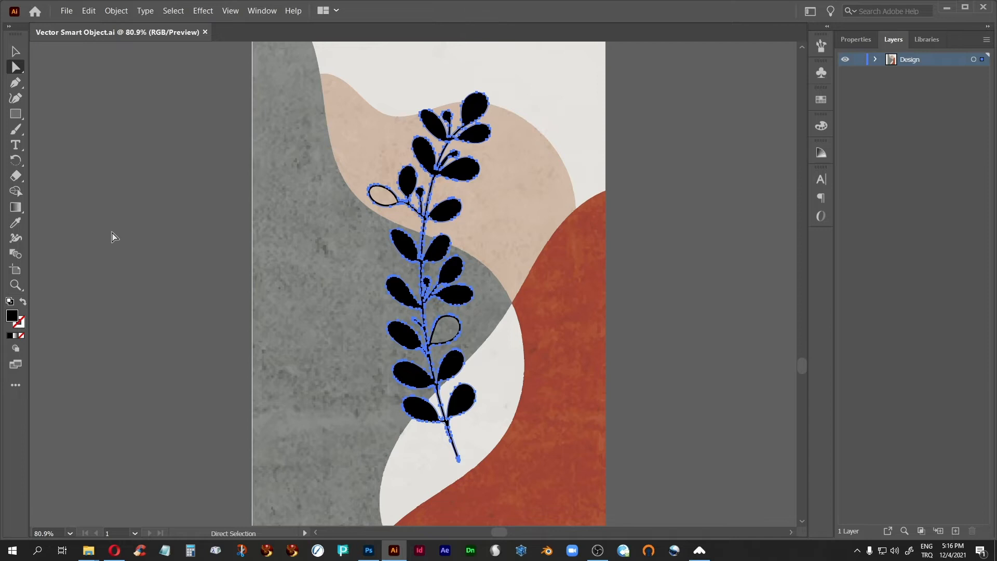
{"action": "key", "text": "v"}
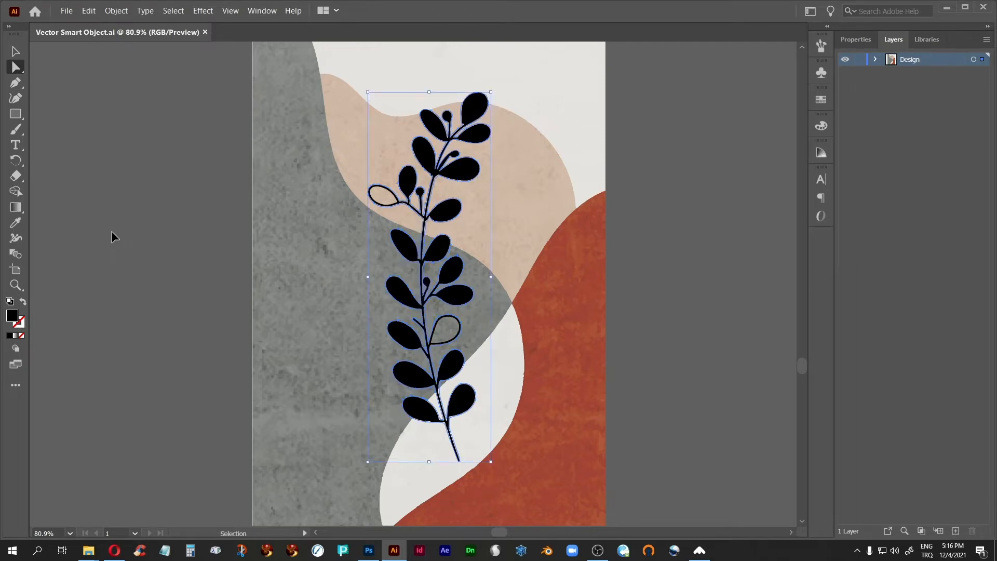
{"action": "left_click", "coordinate": [369, 550]}
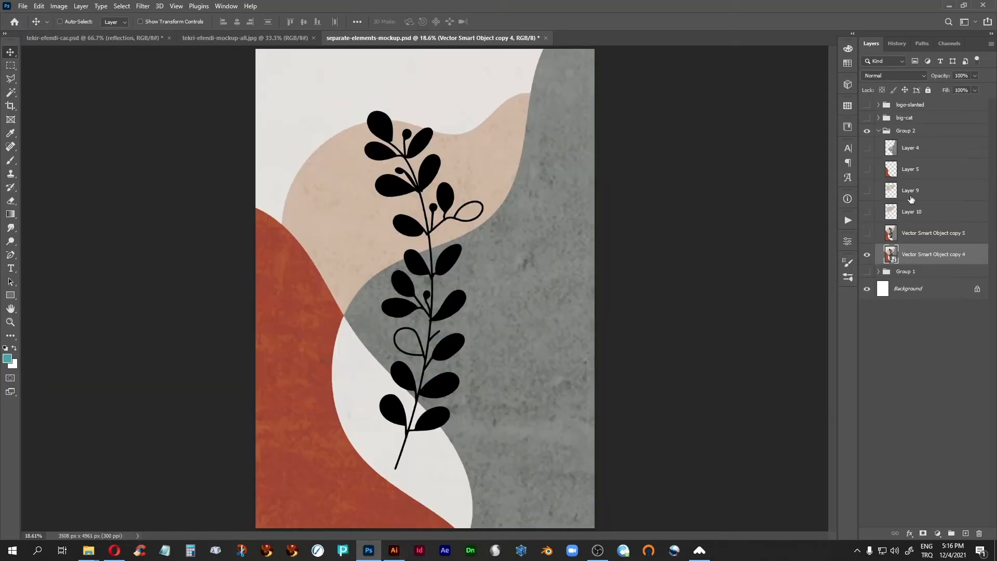
Hide Vector Smart Object copy 4 and paste the copied plant as a Smart Object directly above Layer 4
{"action": "left_click", "coordinate": [889, 153]}
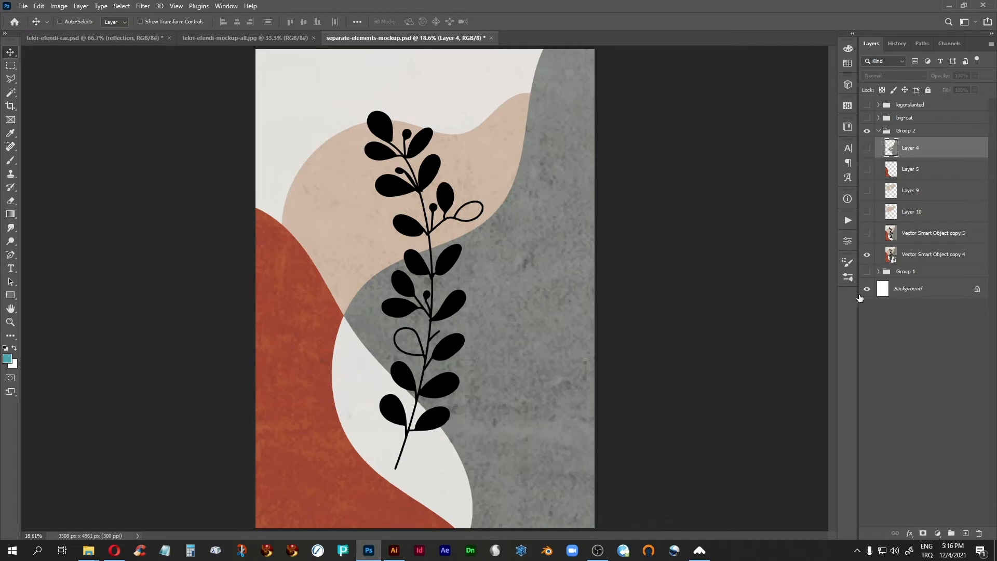
{"action": "left_click", "coordinate": [866, 255]}
{"action": "key", "text": "ctrl+v"}
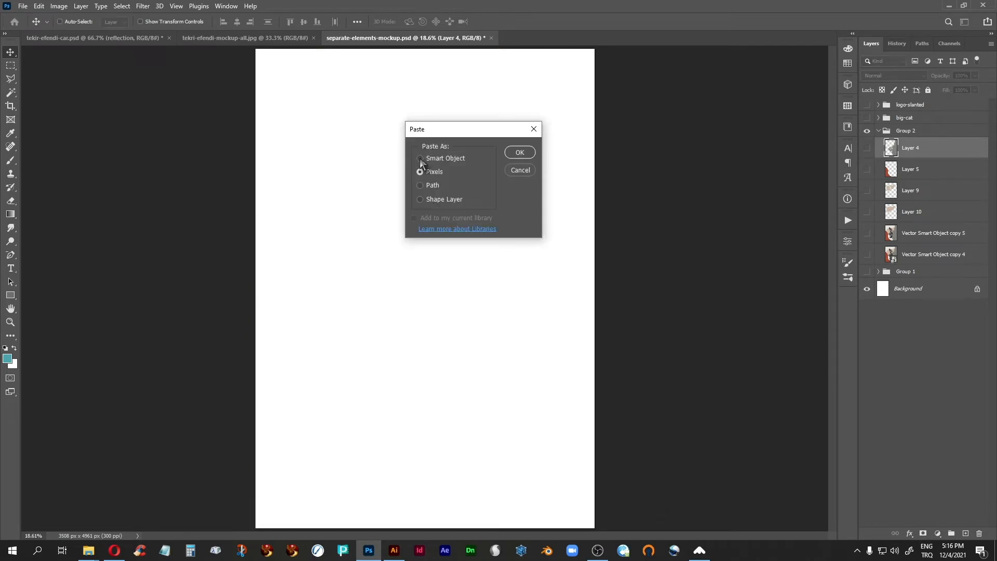
{"action": "left_click_drag", "start_coordinate": [469, 134], "coordinate": [464, 182]}
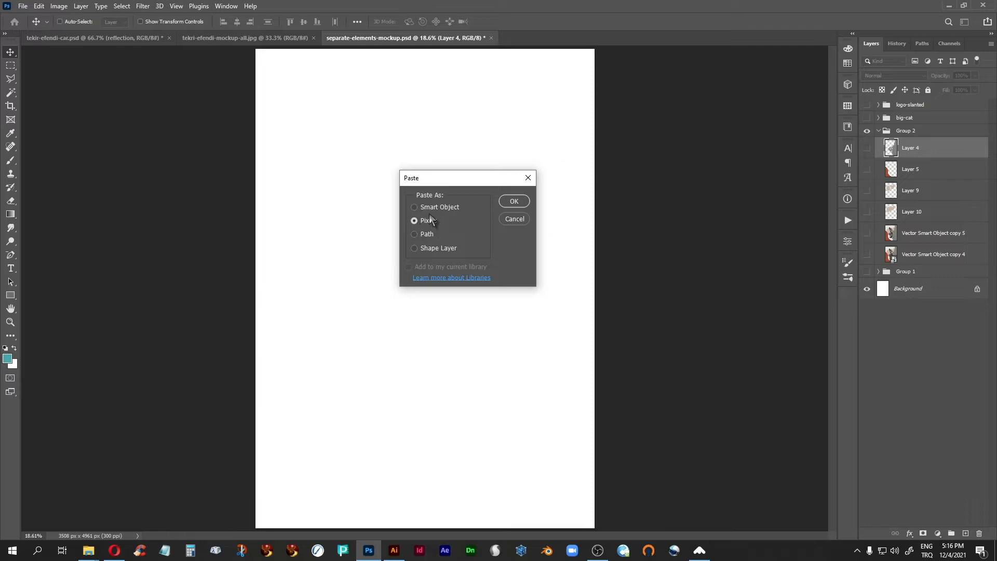
{"action": "left_click_drag", "start_coordinate": [455, 183], "coordinate": [445, 188]}
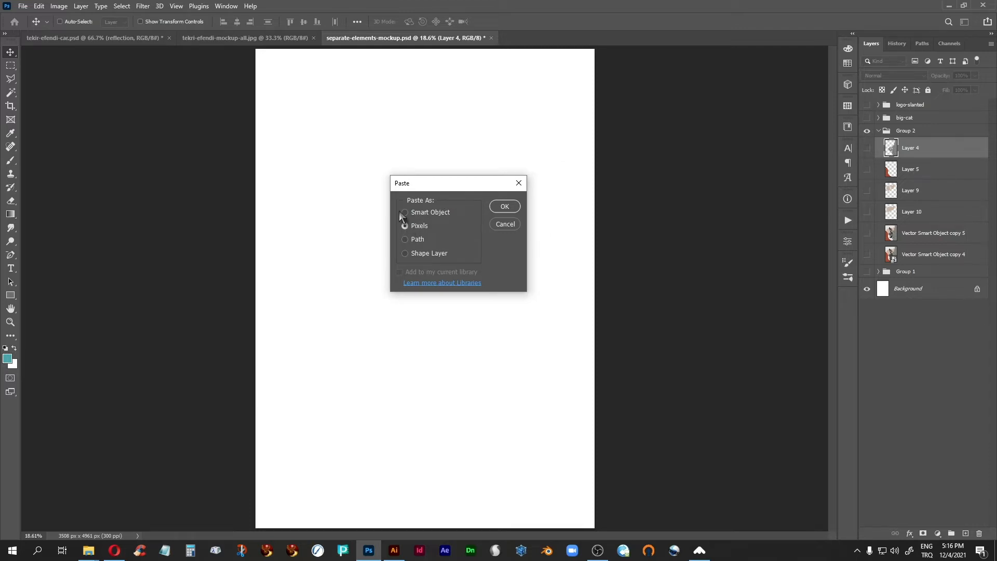
{"action": "left_click", "coordinate": [405, 213]}
{"action": "left_click", "coordinate": [506, 207]}
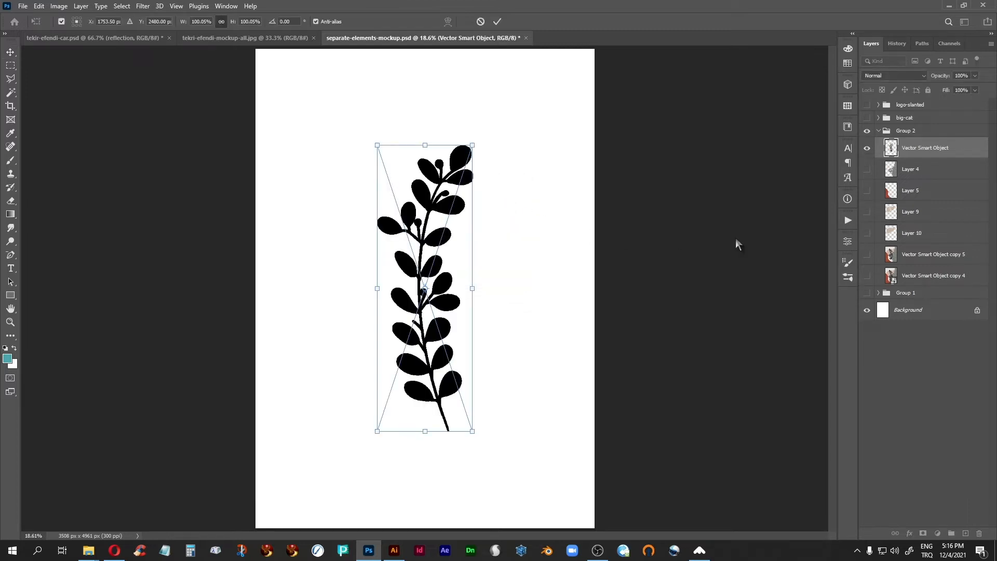
{"action": "key", "text": "Return"}
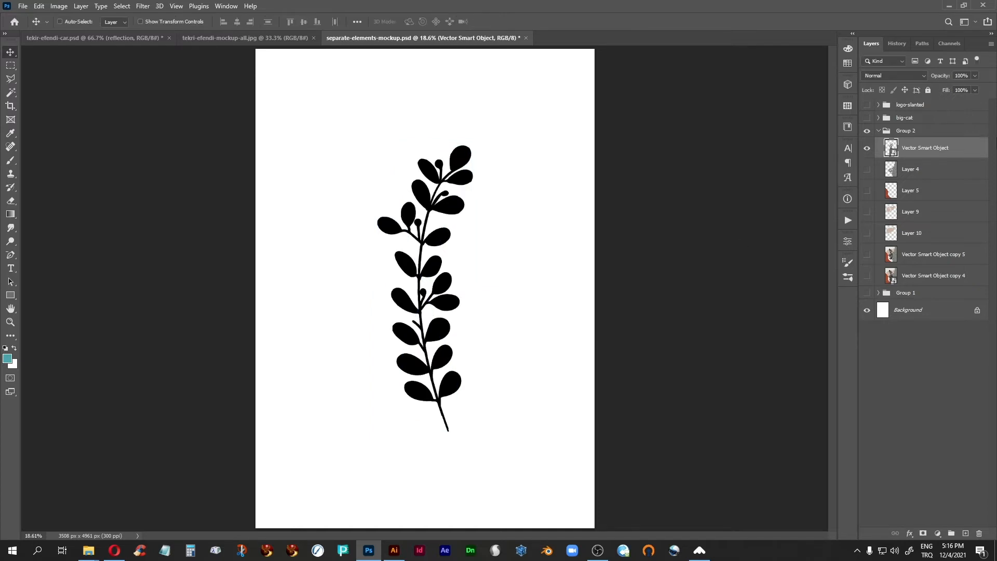
Show Layer 4, Layer 5 and Layer 10 behind the pasted plant, and move the plant slightly lower
{"action": "left_click", "coordinate": [865, 174]}
{"action": "left_click", "coordinate": [866, 191]}
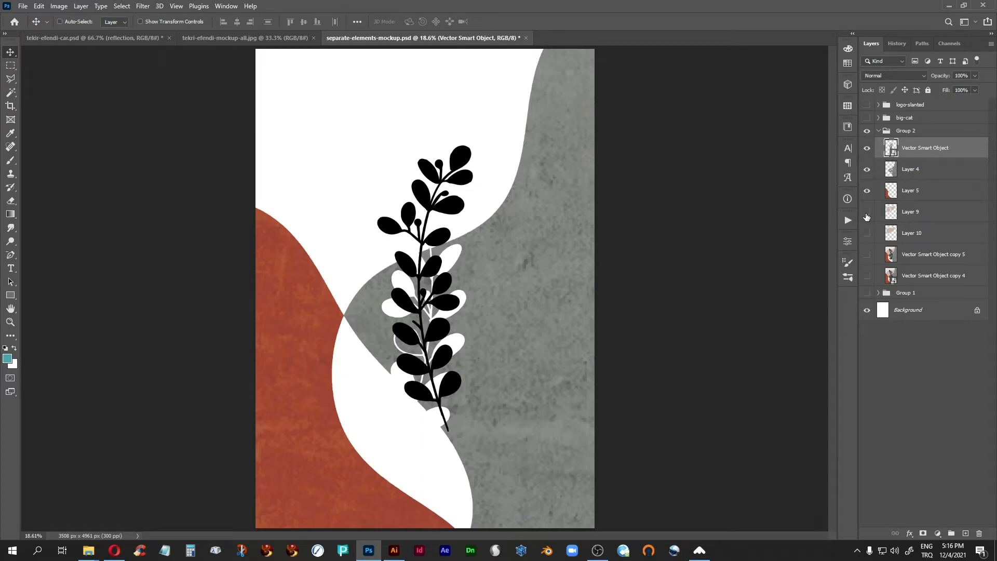
{"action": "left_click", "coordinate": [866, 232]}
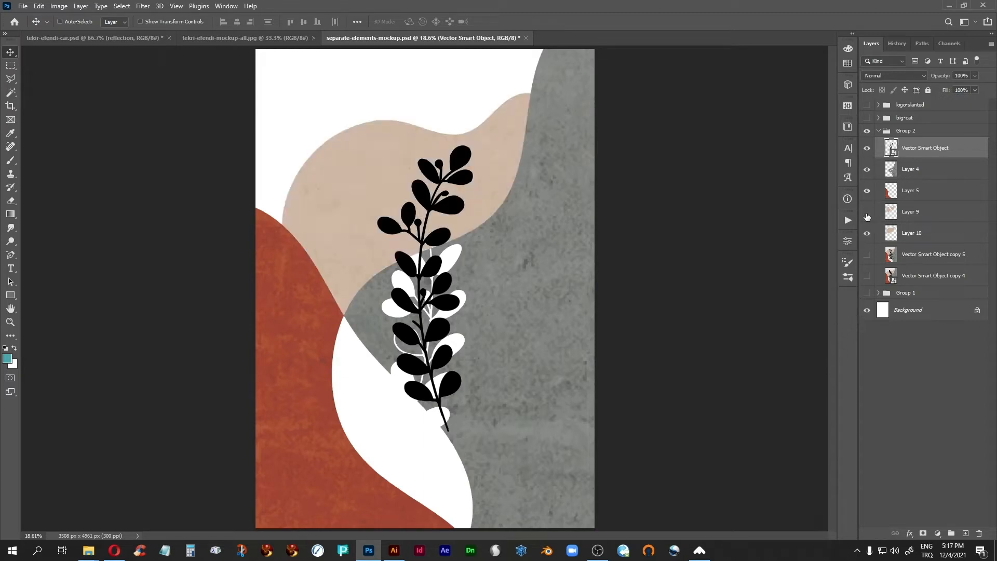
{"action": "left_click_drag", "start_coordinate": [430, 213], "coordinate": [428, 233]}
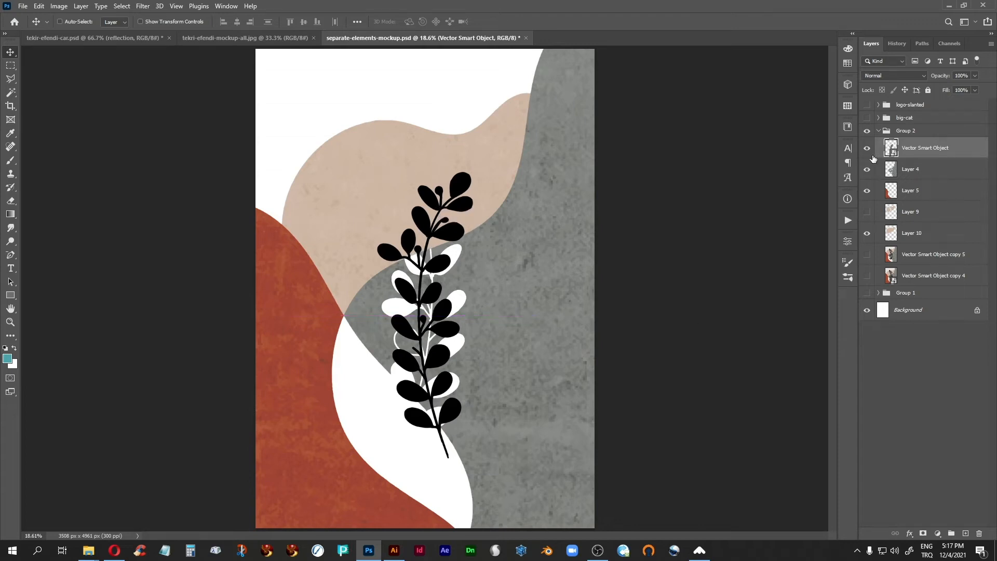
Hide the pasted plant and compare the separated shapes with the tekir-efendi-car.psd mockup and Vector Smart Object copy 5
{"action": "left_click", "coordinate": [867, 149]}
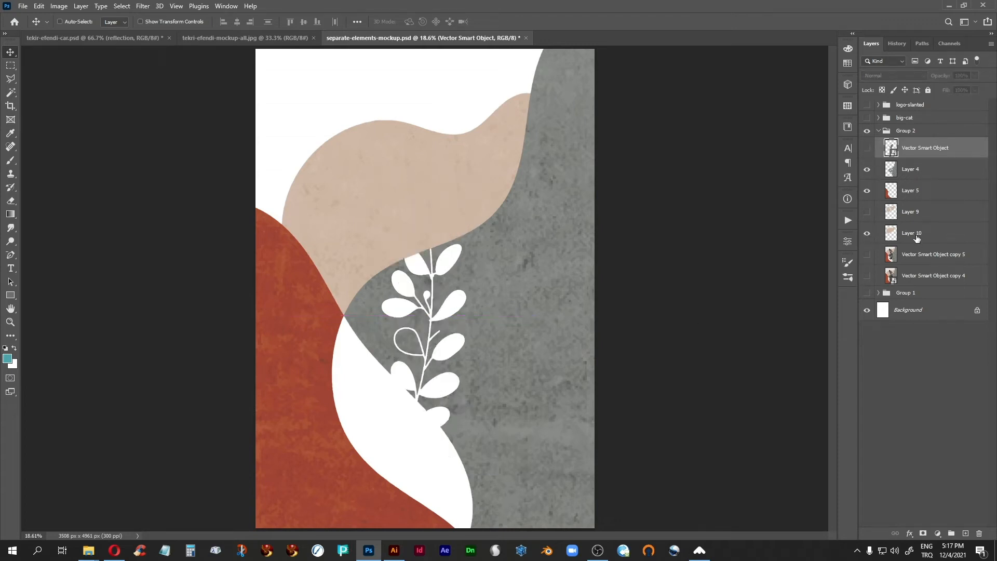
{"action": "left_click", "coordinate": [918, 239]}
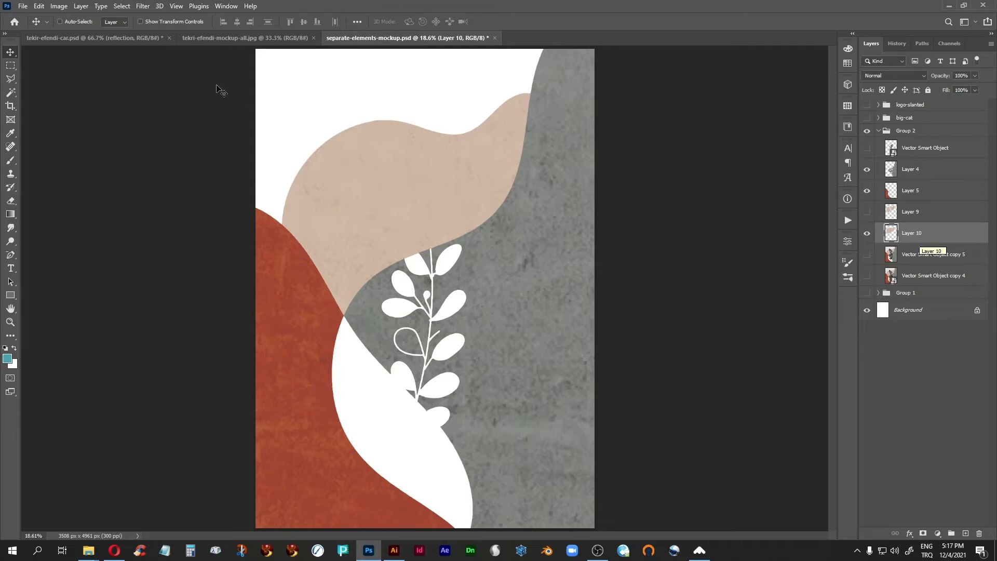
{"action": "left_click", "coordinate": [104, 38]}
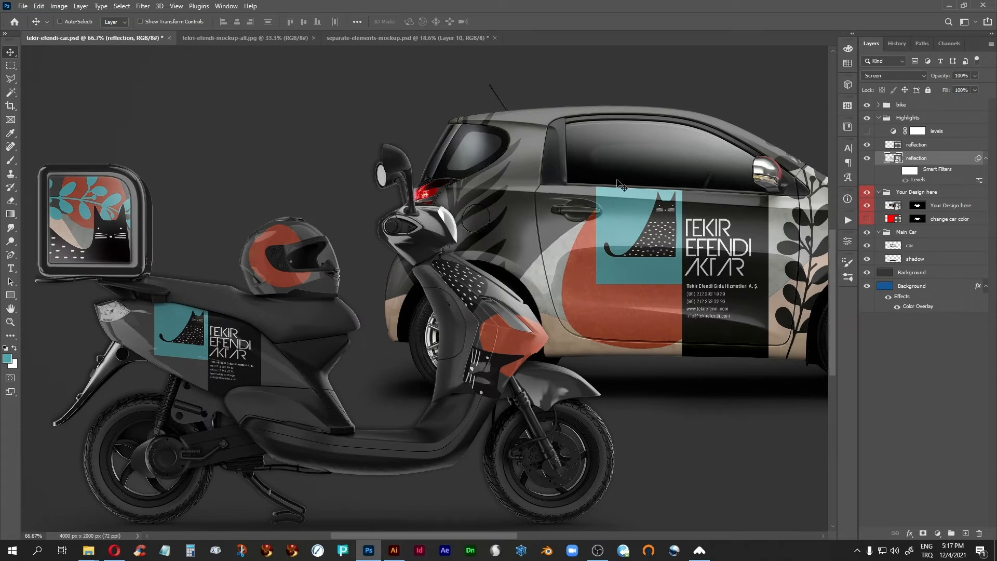
{"action": "left_click", "coordinate": [407, 38]}
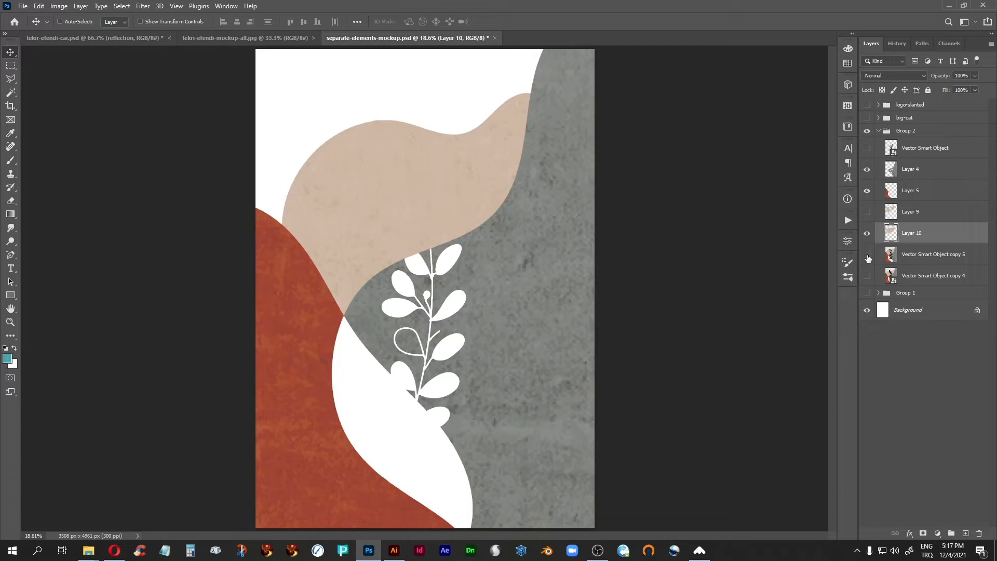
{"action": "left_click", "coordinate": [867, 254]}
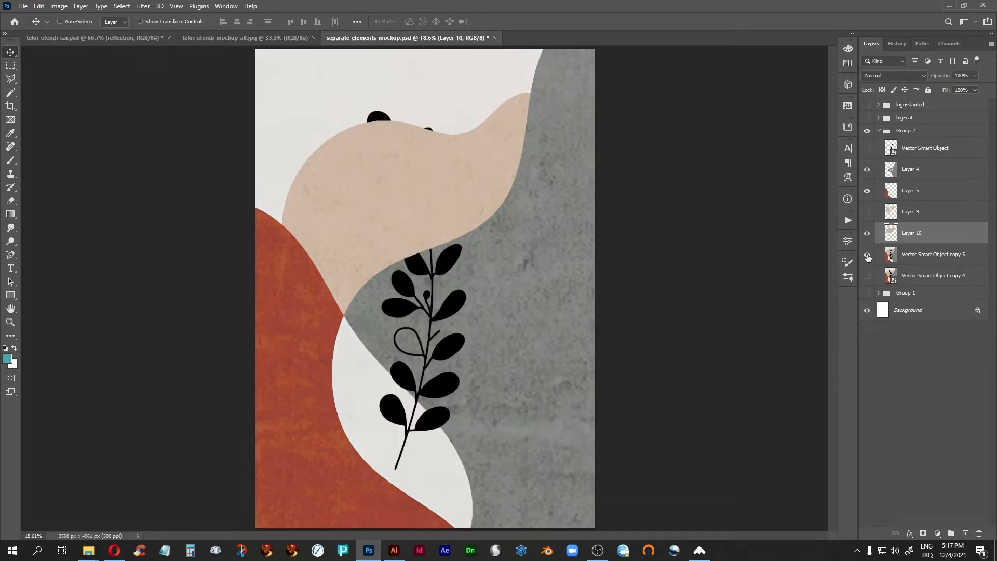
{"action": "left_click", "coordinate": [866, 255]}
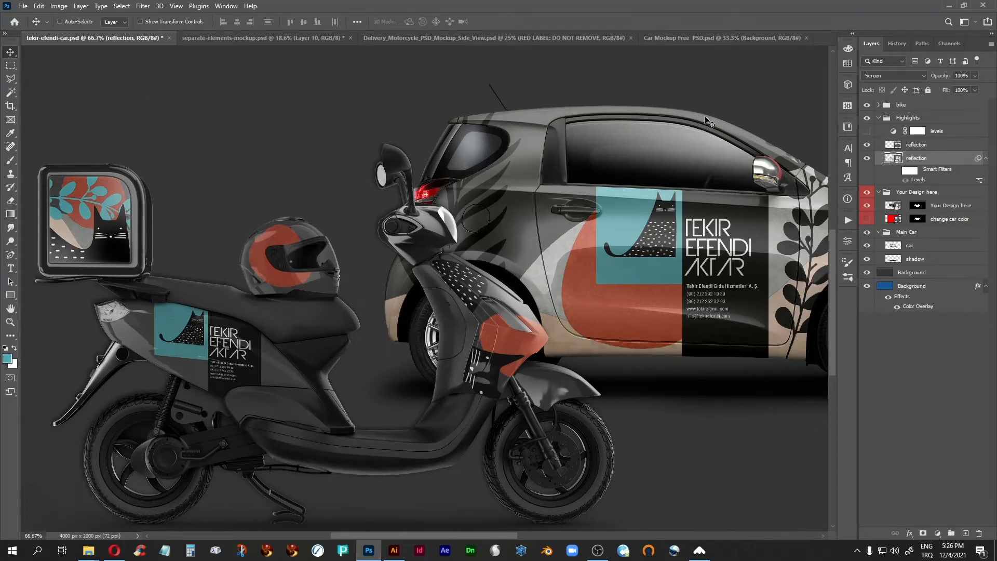
Compare the original delivery motorcycle and car mockup files with the finished vehicle design in tekir-efendi-car.psd
{"action": "left_click", "coordinate": [522, 38]}
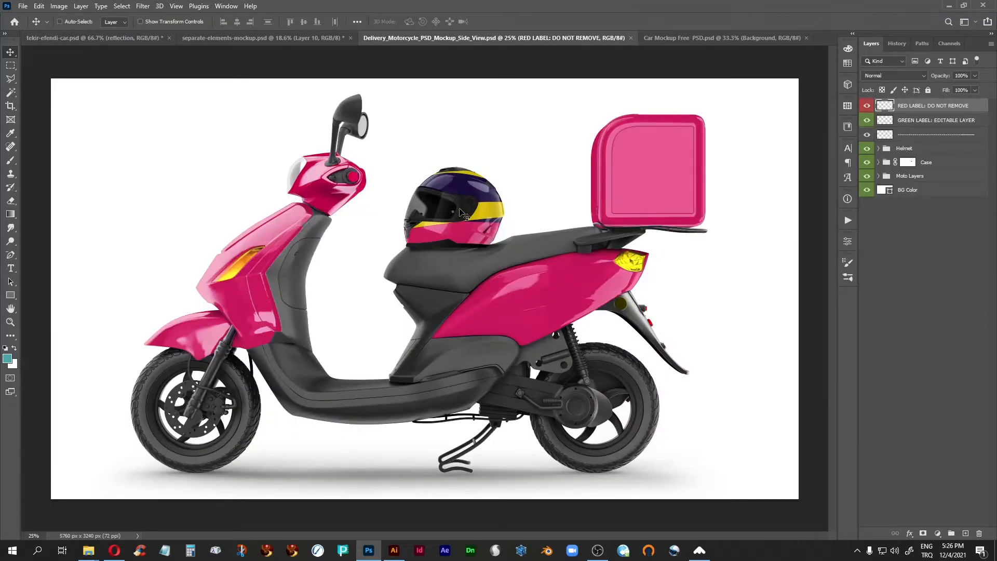
{"action": "left_click", "coordinate": [93, 38]}
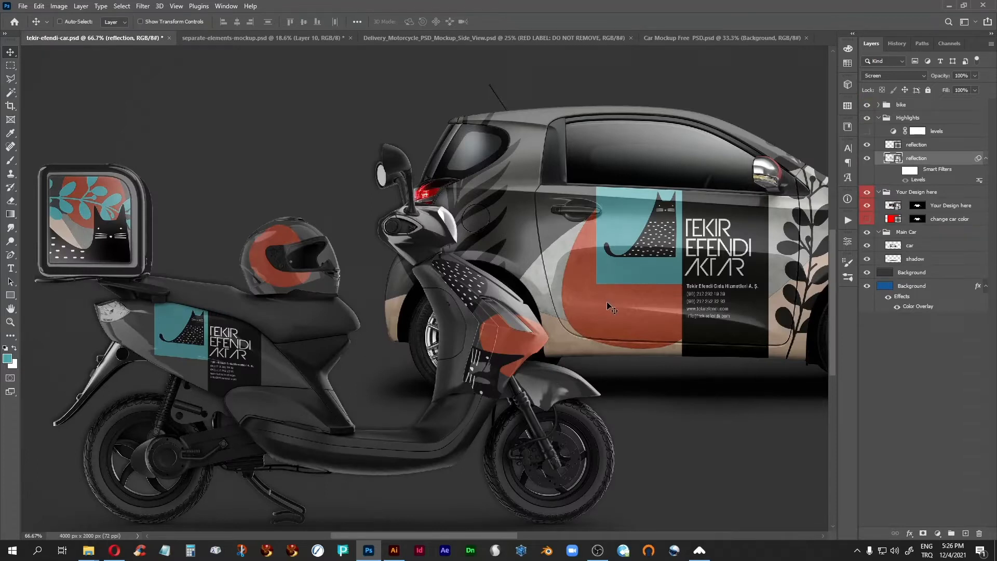
{"action": "left_click", "coordinate": [535, 38]}
{"action": "left_click", "coordinate": [699, 38]}
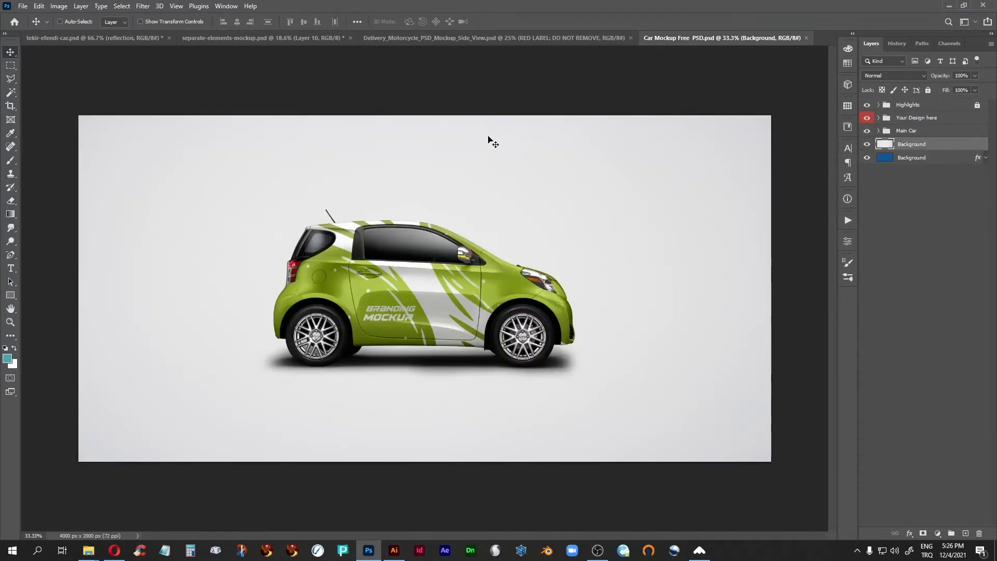
{"action": "left_click", "coordinate": [139, 38]}
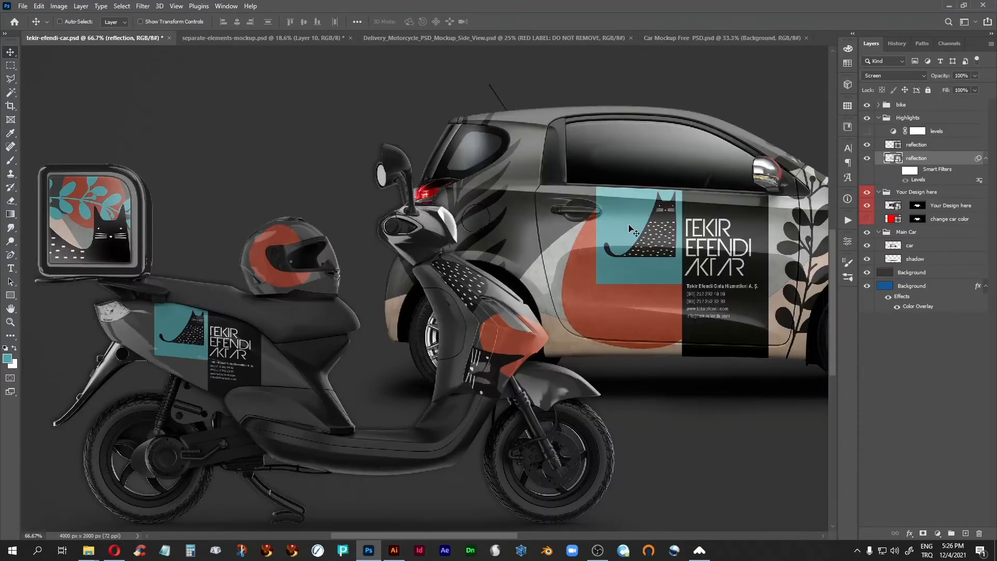
{"action": "left_click", "coordinate": [689, 39]}
{"action": "key", "text": "ctrl+plus"}
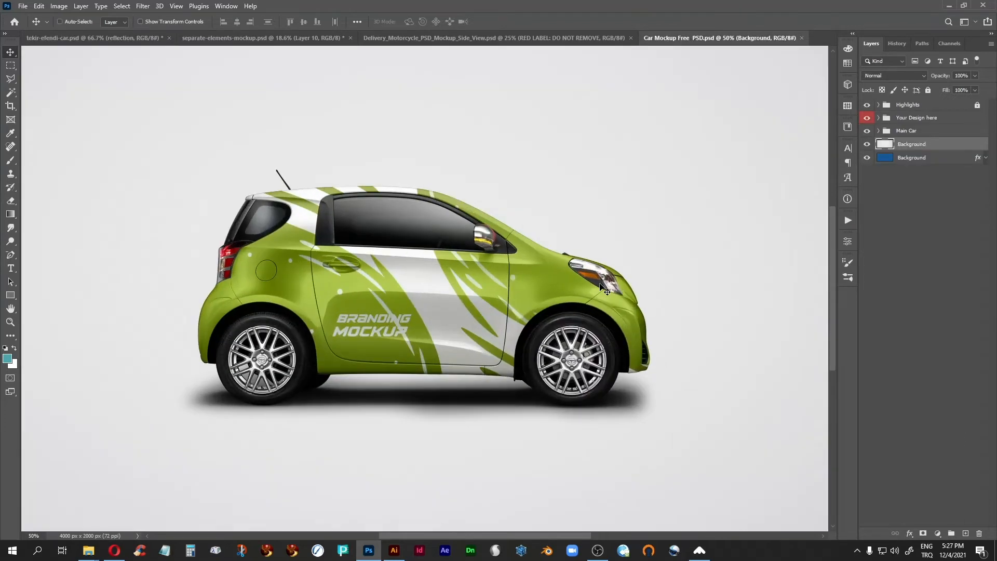
{"action": "left_click", "coordinate": [92, 39]}
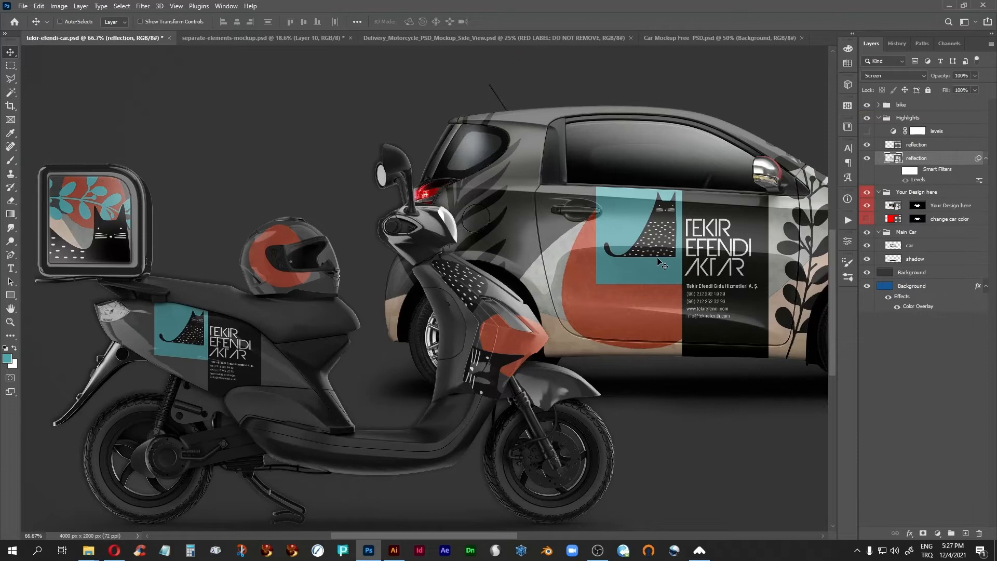
{"action": "left_click", "coordinate": [719, 38]}
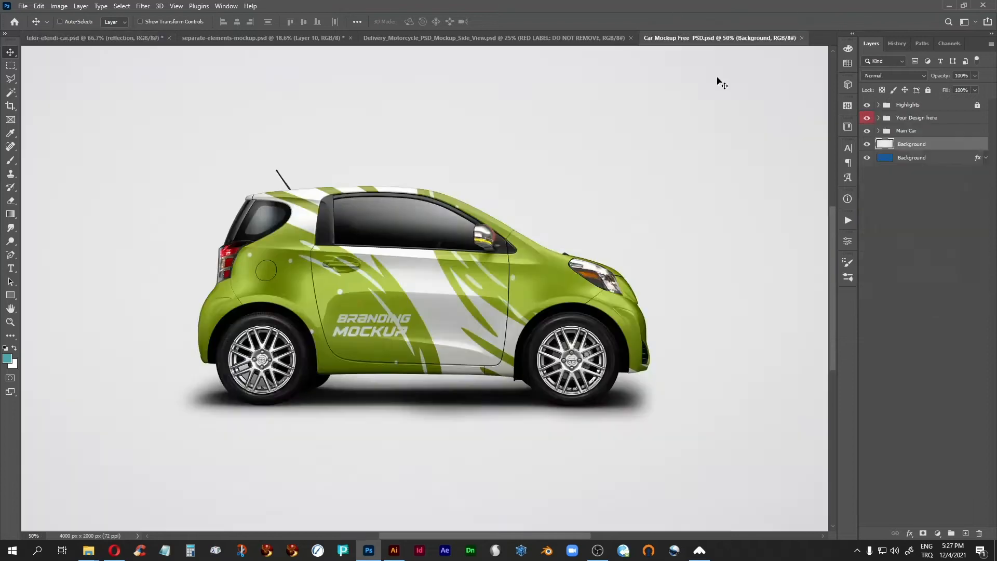
Close the Car Mockup Free PSD file and expand the Moto Layers group in the delivery motorcycle mockup
{"action": "left_click", "coordinate": [801, 38]}
{"action": "left_click", "coordinate": [462, 38]}
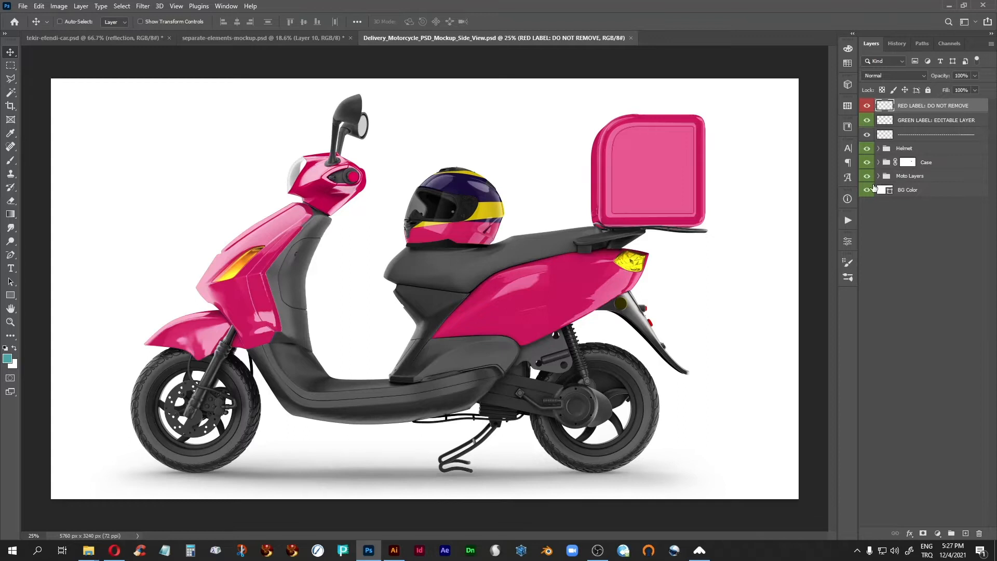
{"action": "left_click", "coordinate": [879, 176]}
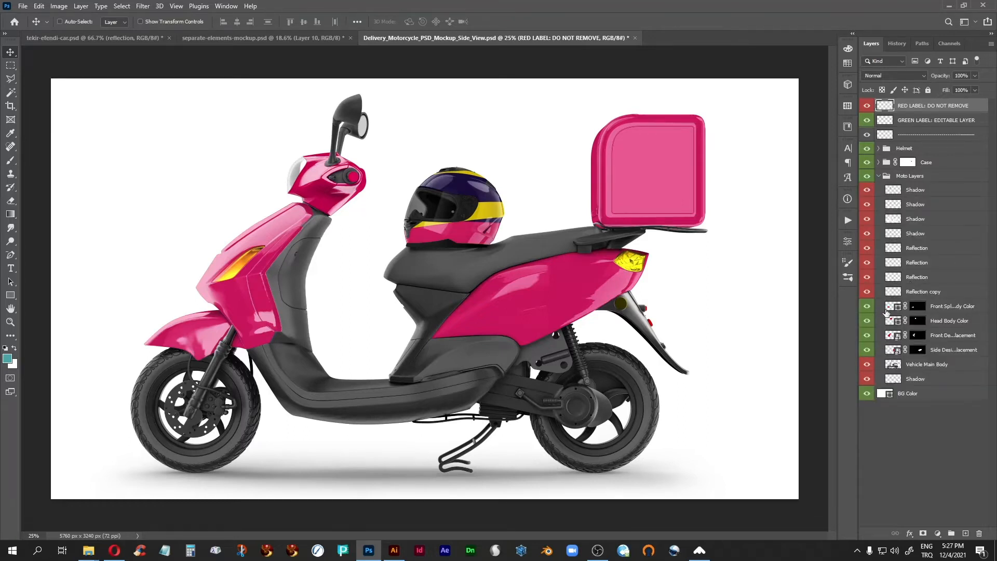
{"action": "double_click", "coordinate": [889, 308]}
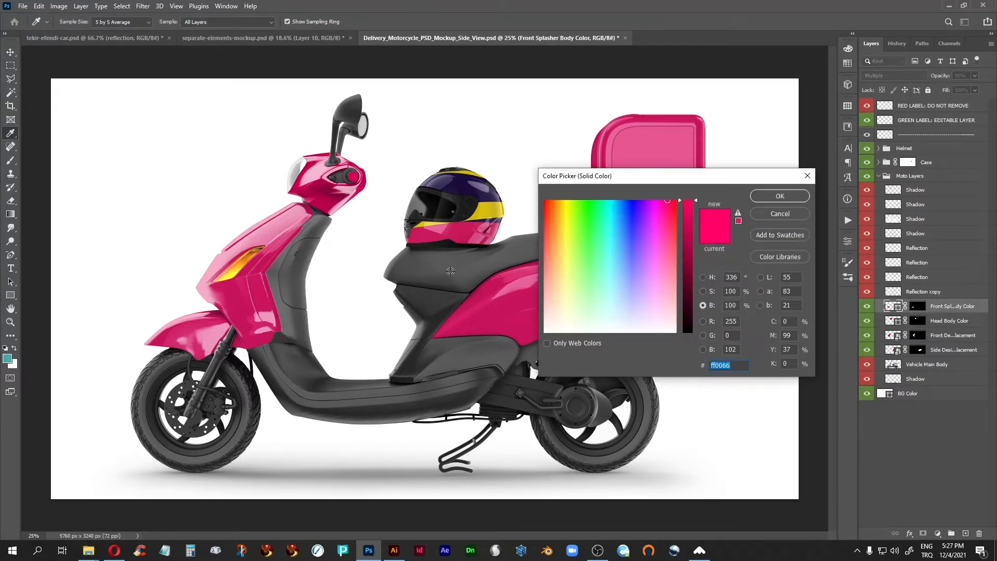
{"action": "left_click", "coordinate": [450, 271]}
{"action": "left_click_drag", "start_coordinate": [676, 181], "coordinate": [590, 207]}
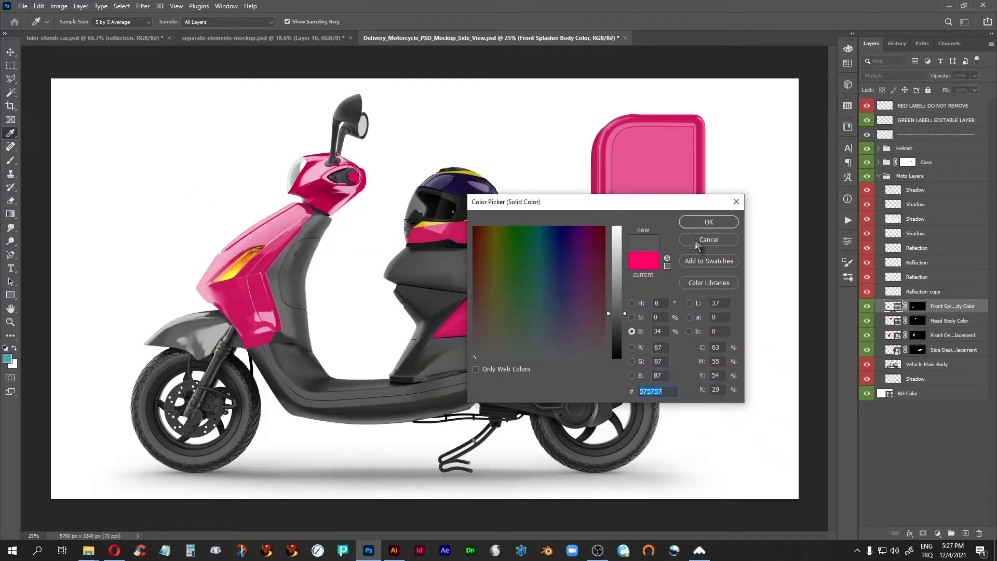
{"action": "left_click", "coordinate": [708, 239]}
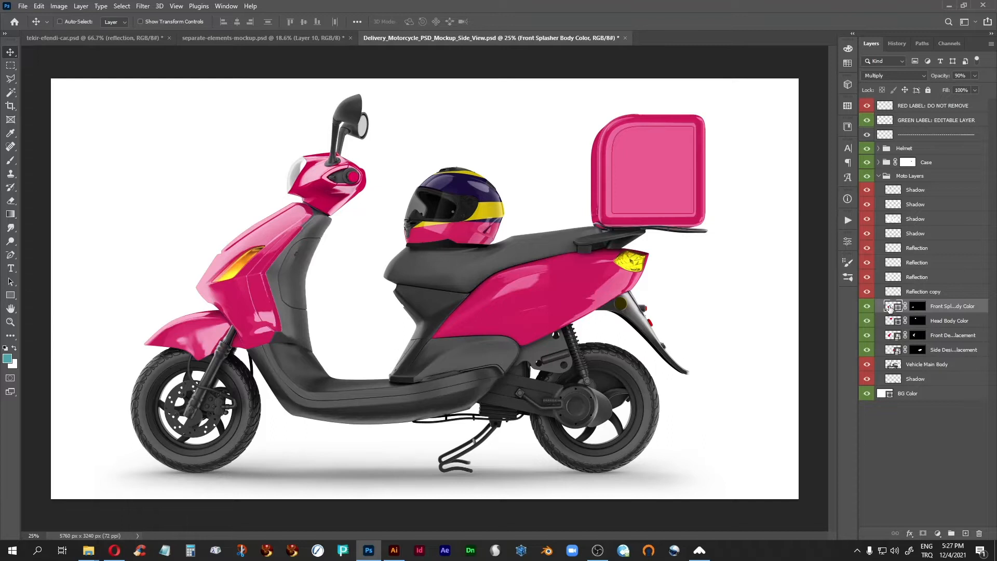
Recolor the Front Splasher Body Color layer with the dark grey 545454 sampled from the scooter's inner front panel
{"action": "double_click", "coordinate": [889, 307]}
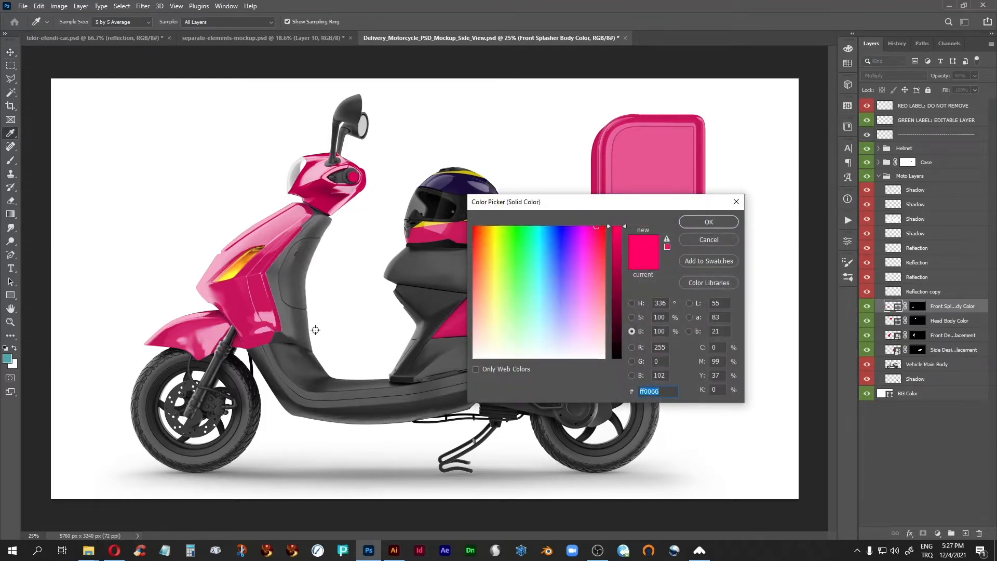
{"action": "left_click", "coordinate": [292, 281]}
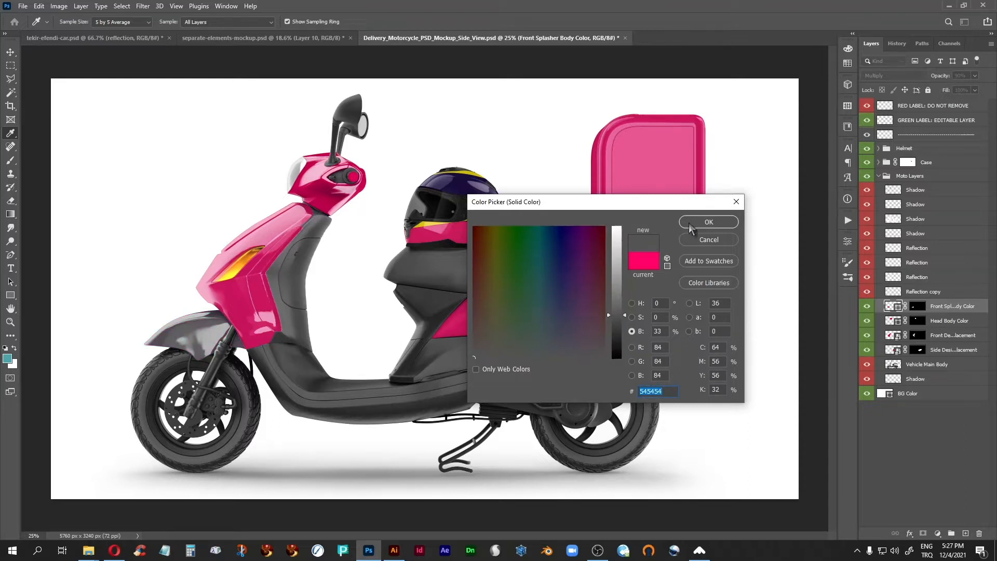
{"action": "left_click", "coordinate": [709, 241]}
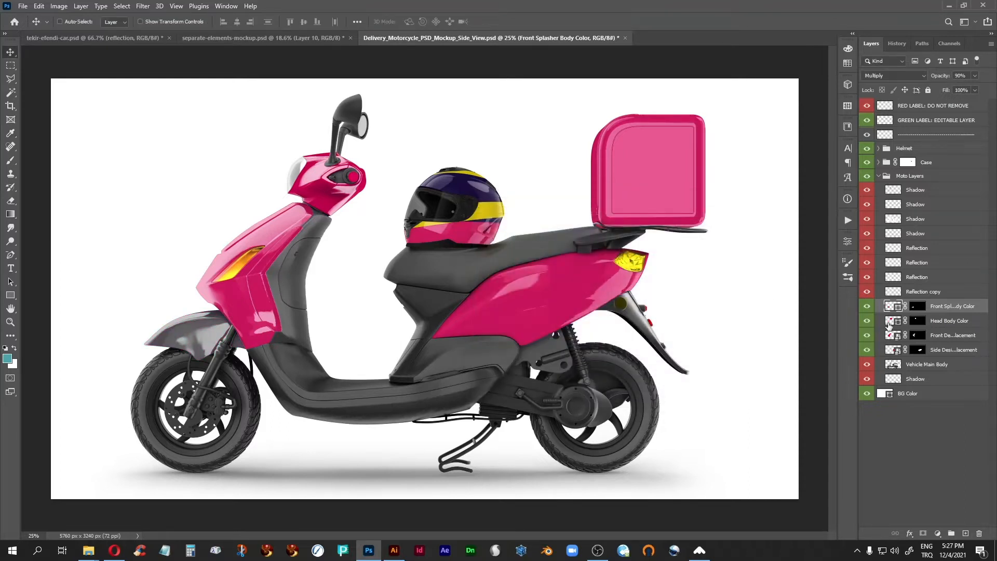
Recolor the Head Body Color layer with the dark grey 505050 sampled from the scooter's inner front panel
{"action": "double_click", "coordinate": [889, 322]}
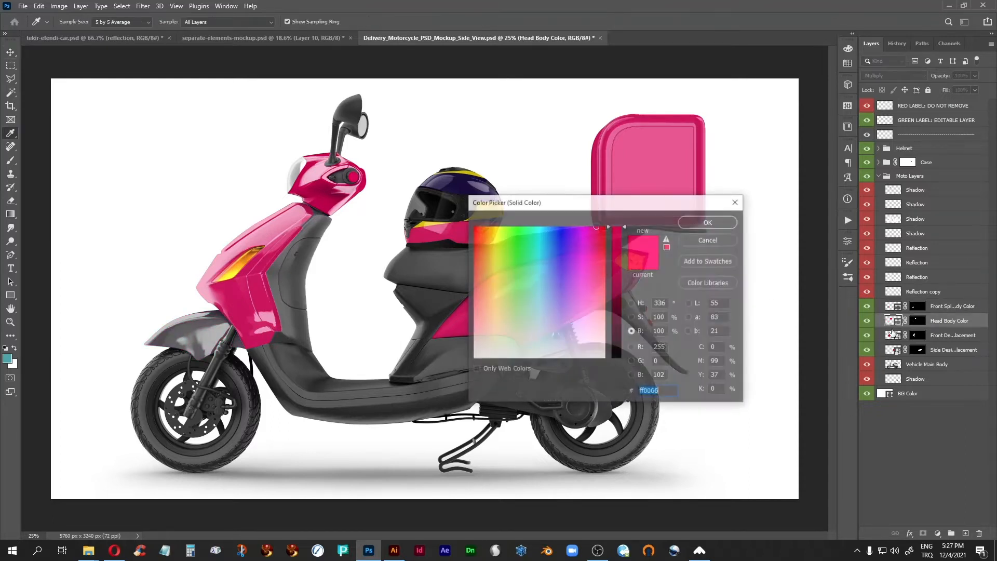
{"action": "left_click", "coordinate": [284, 291]}
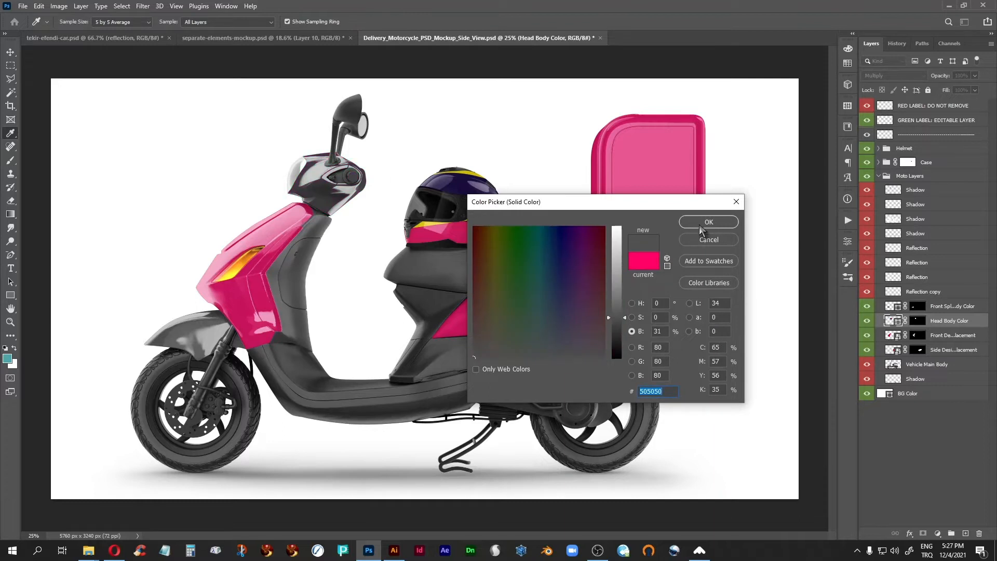
{"action": "left_click", "coordinate": [708, 240]}
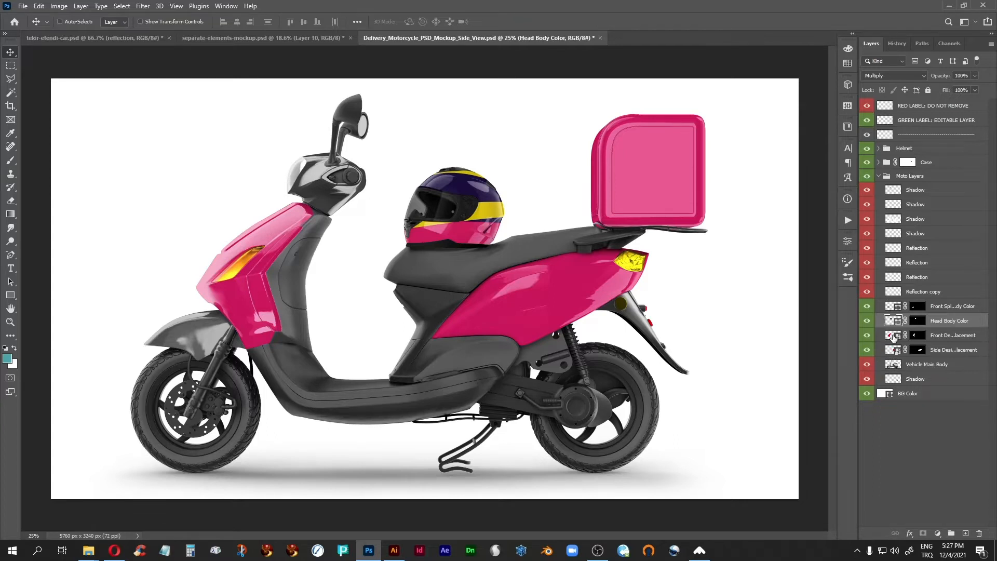
Toggle the Front Design Replacement layer, and hide the Side Design Replacement and Vehicle Main Body layers to check which parts they cover
{"action": "left_click", "coordinate": [891, 337]}
{"action": "left_click", "coordinate": [867, 335]}
{"action": "left_click", "coordinate": [867, 336]}
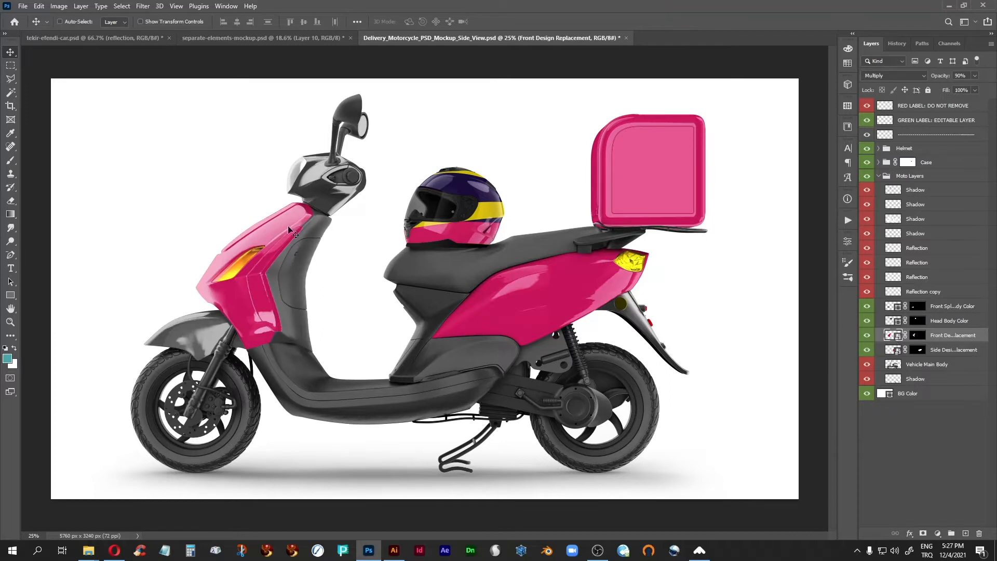
{"action": "left_click", "coordinate": [867, 351]}
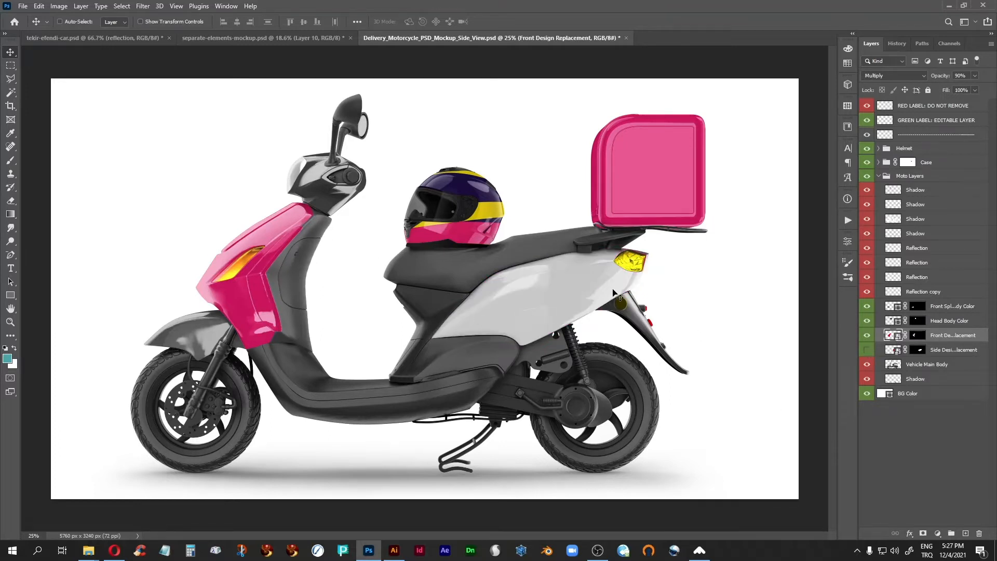
{"action": "left_click", "coordinate": [866, 366]}
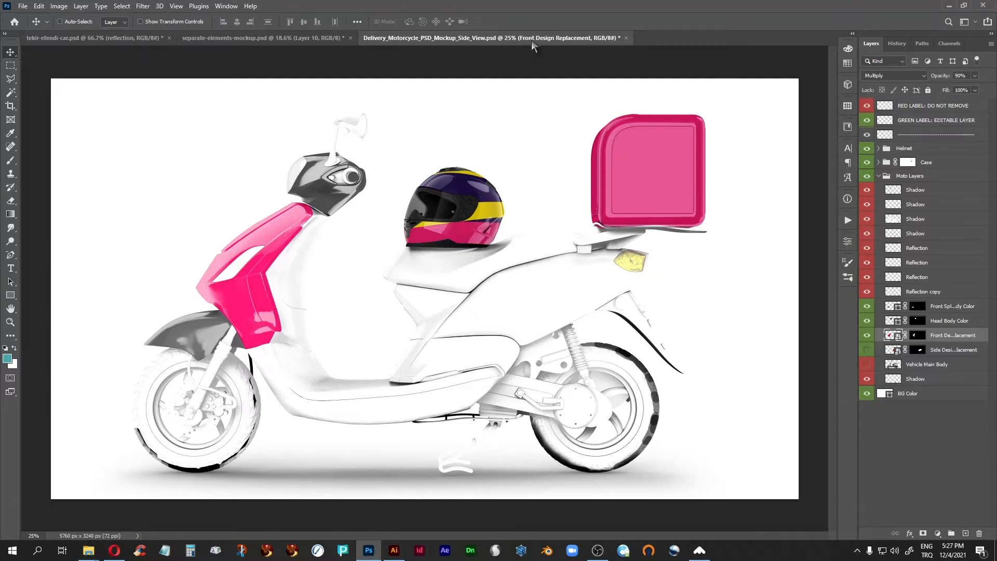
Close the delivery motorcycle mockup without saving its changes
{"action": "left_click", "coordinate": [626, 38]}
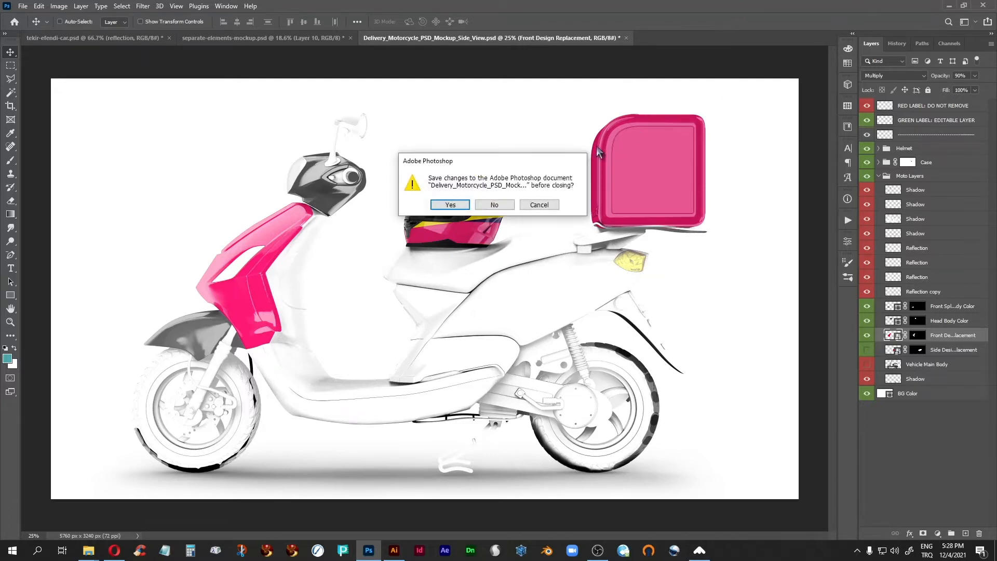
{"action": "left_click", "coordinate": [497, 204]}
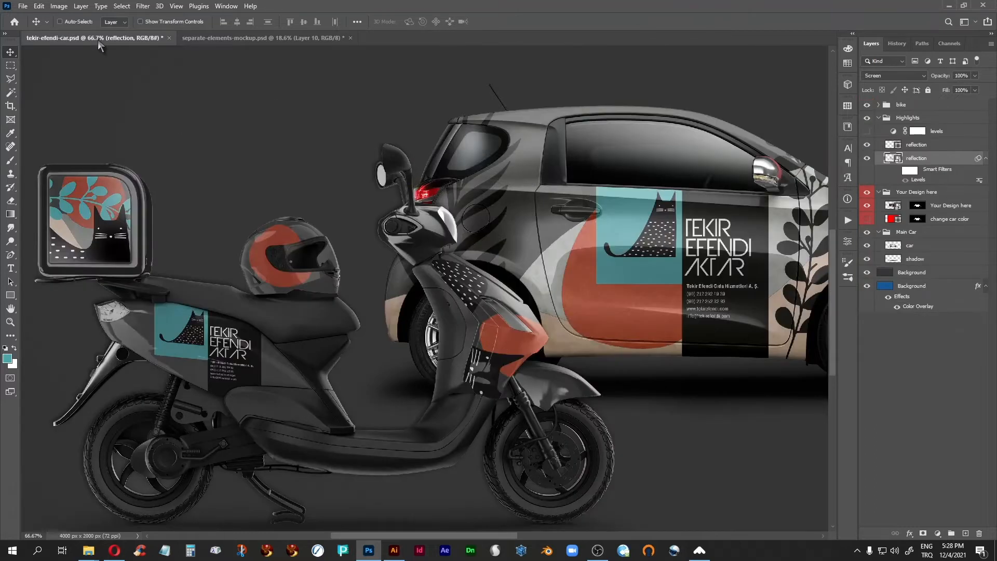
Collapse the Highlights group and hide the Highlights, Your Design here and Main Car groups, leaving only the scooter in tekir-efendi-car.psd
{"action": "left_click_drag", "start_coordinate": [413, 382], "coordinate": [436, 342]}
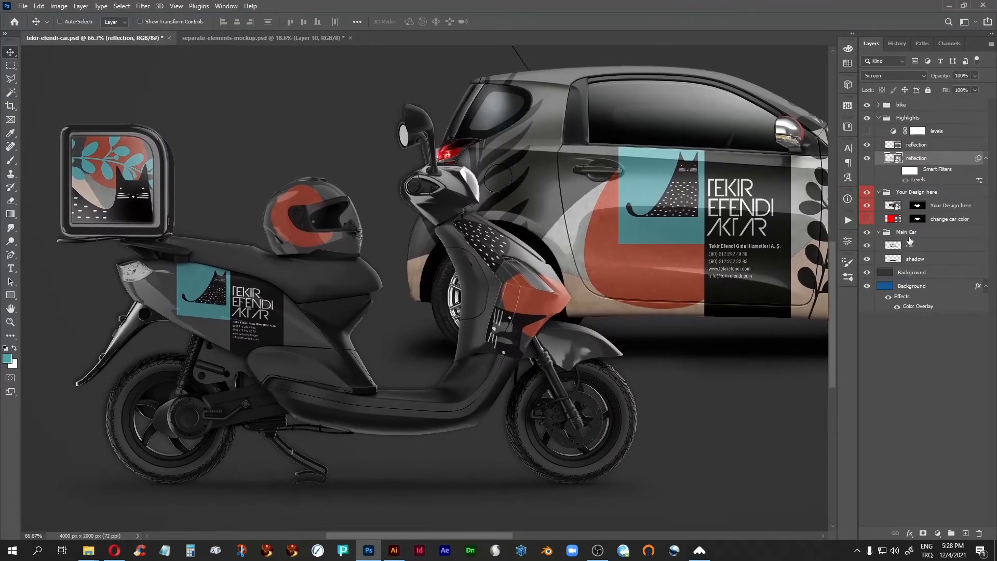
{"action": "left_click", "coordinate": [866, 232]}
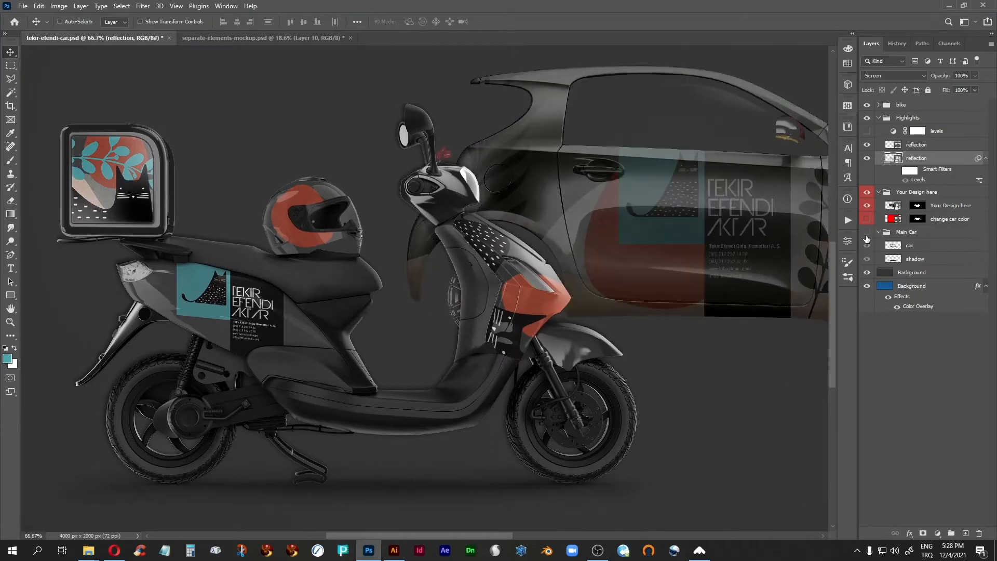
{"action": "left_click", "coordinate": [867, 233]}
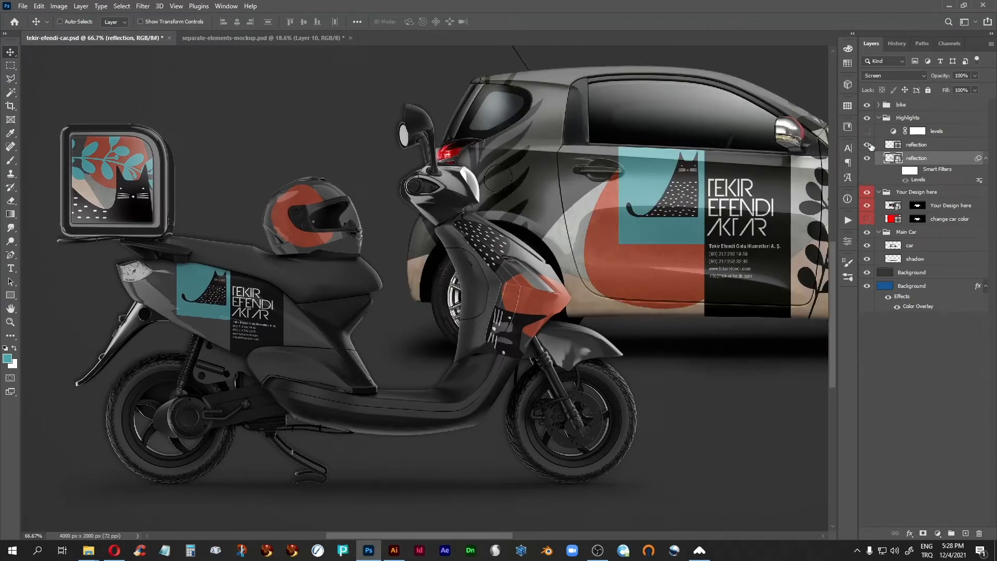
{"action": "left_click", "coordinate": [878, 117]}
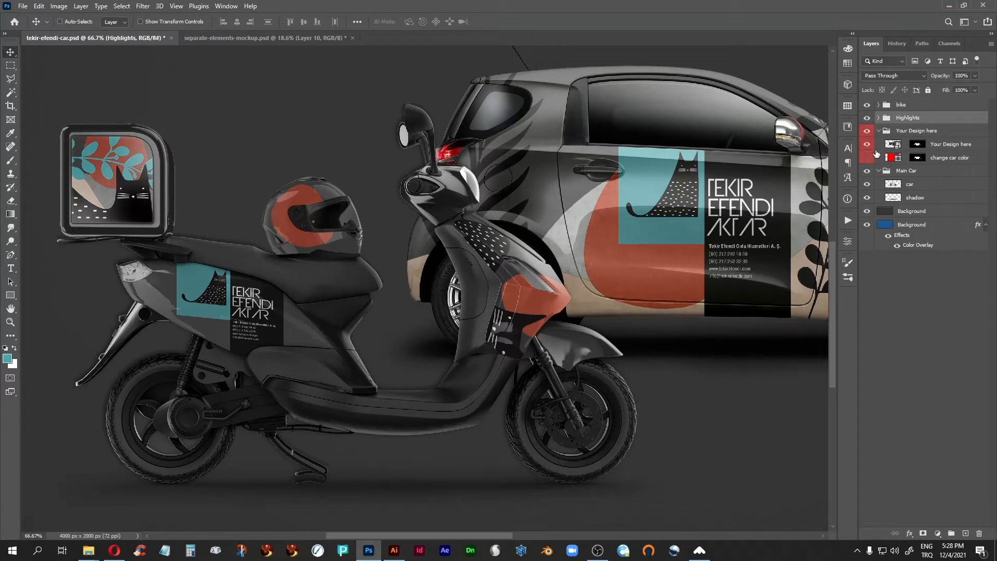
{"action": "left_click_drag", "start_coordinate": [867, 118], "coordinate": [867, 144]}
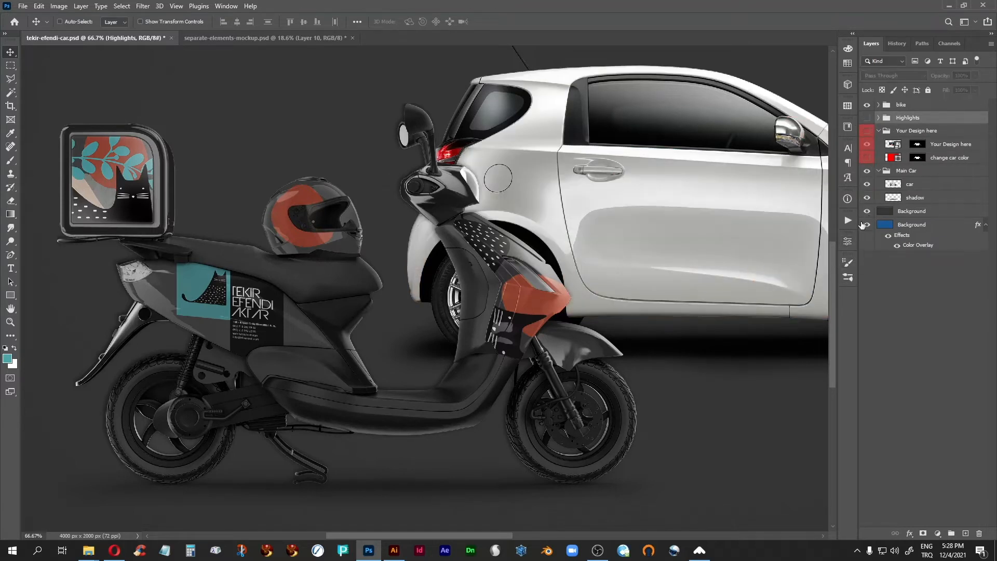
{"action": "left_click", "coordinate": [867, 171]}
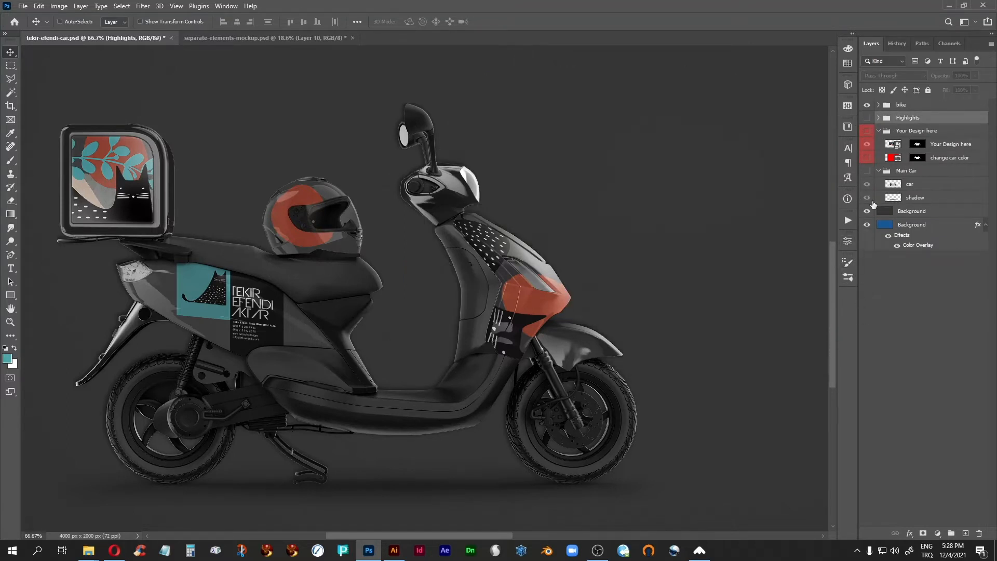
Expand the bike group and its Moto Layers subgroup to list the scooter's layers
{"action": "left_click_drag", "start_coordinate": [381, 335], "coordinate": [398, 348]}
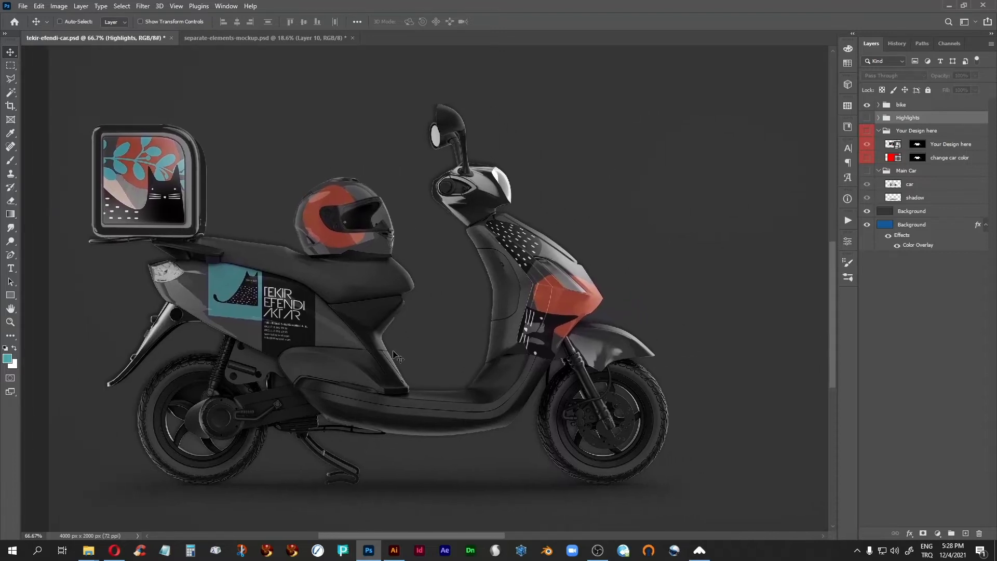
{"action": "left_click", "coordinate": [892, 159]}
{"action": "left_click", "coordinate": [878, 104]}
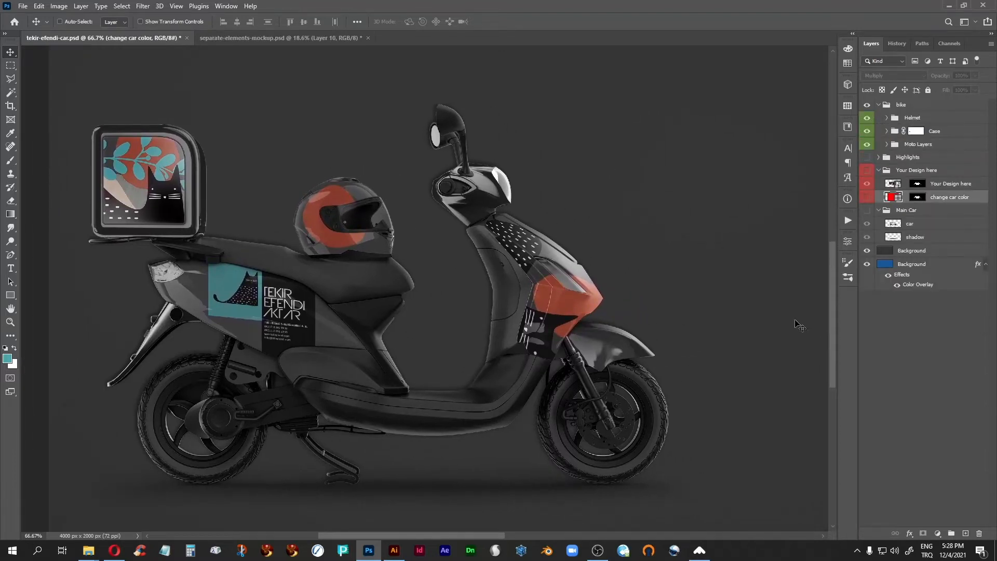
{"action": "left_click", "coordinate": [886, 144]}
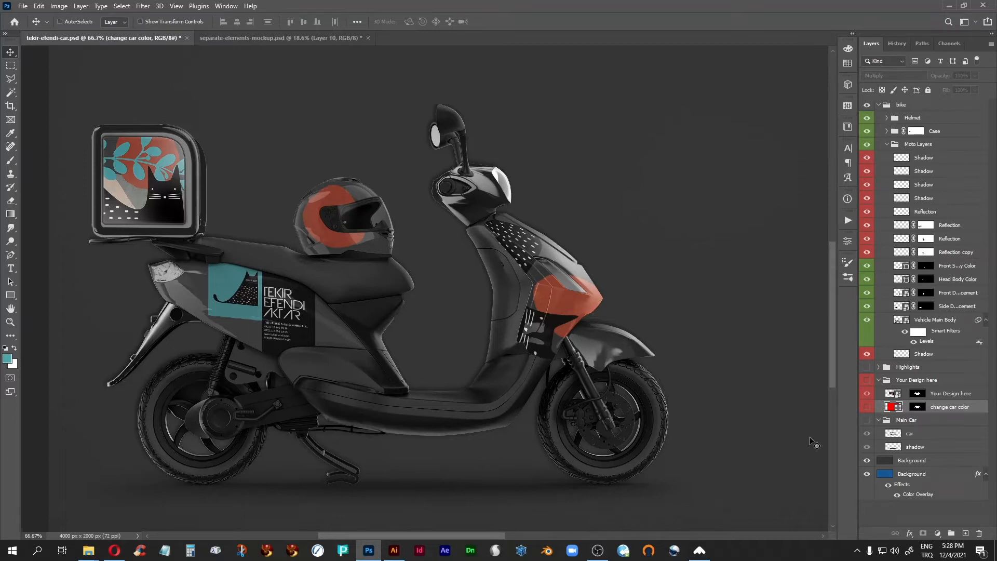
Open the car's Your Design here smart object, review its artwork, and close it again
{"action": "left_click", "coordinate": [894, 396]}
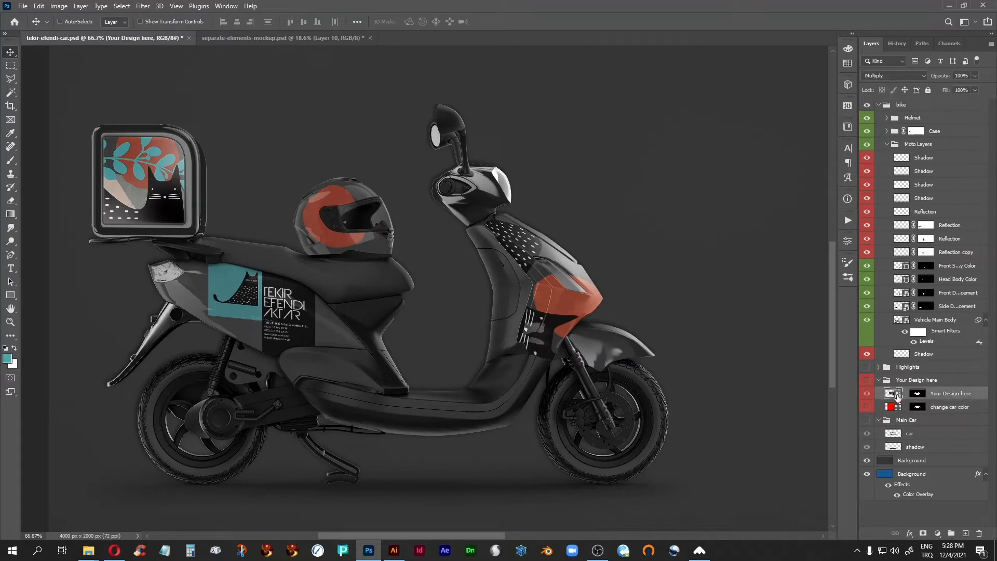
{"action": "double_click", "coordinate": [891, 396]}
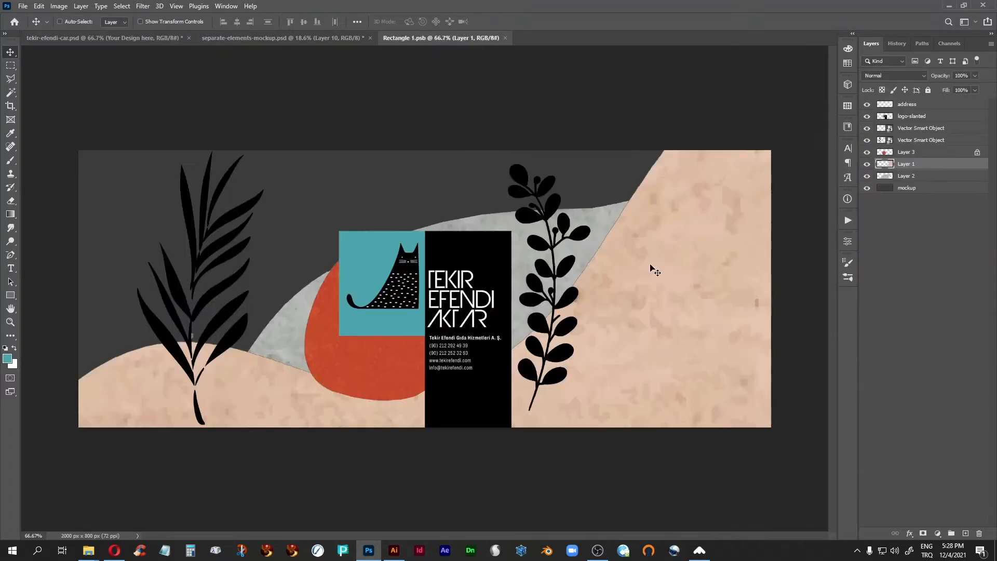
{"action": "left_click", "coordinate": [504, 38]}
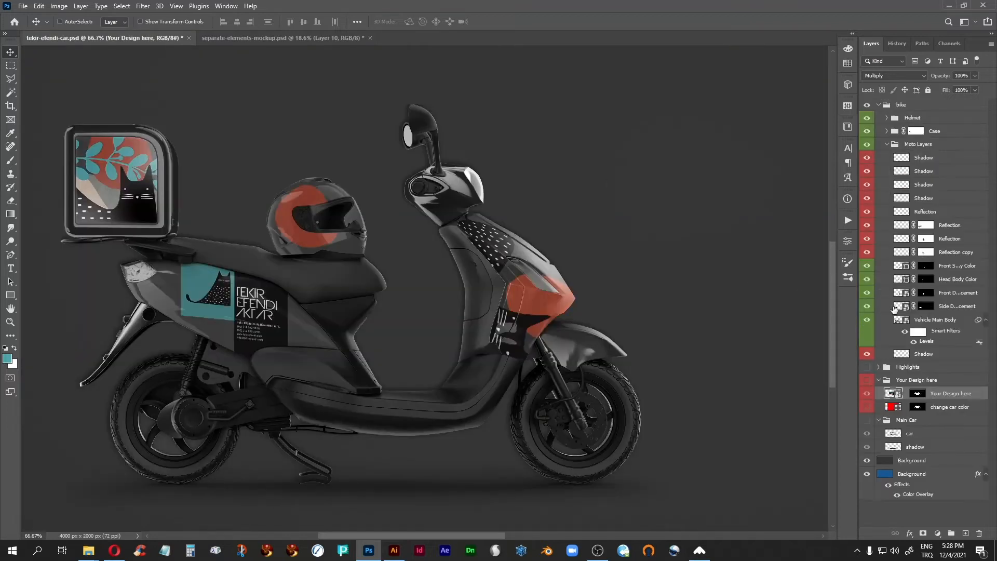
Open the scooter's Side Design Replacement smart object and compare its mirrored logo artwork with the scooter mockup
{"action": "double_click", "coordinate": [899, 307]}
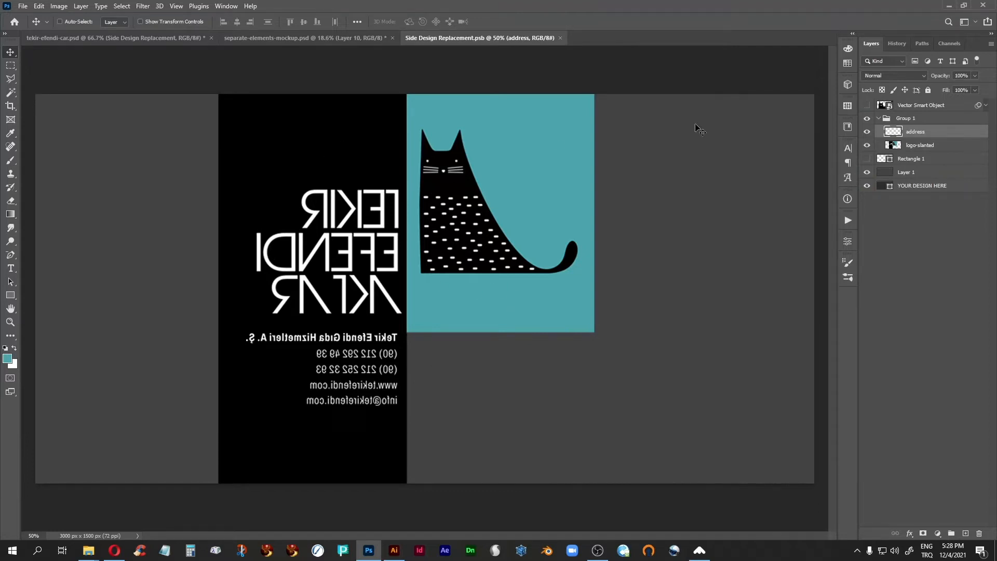
{"action": "left_click", "coordinate": [93, 40]}
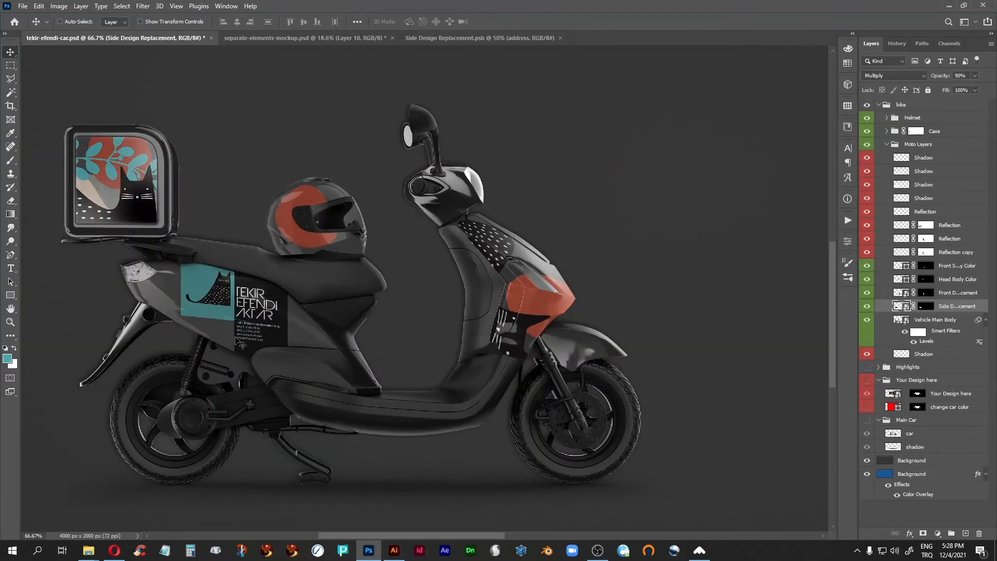
{"action": "left_click", "coordinate": [501, 40]}
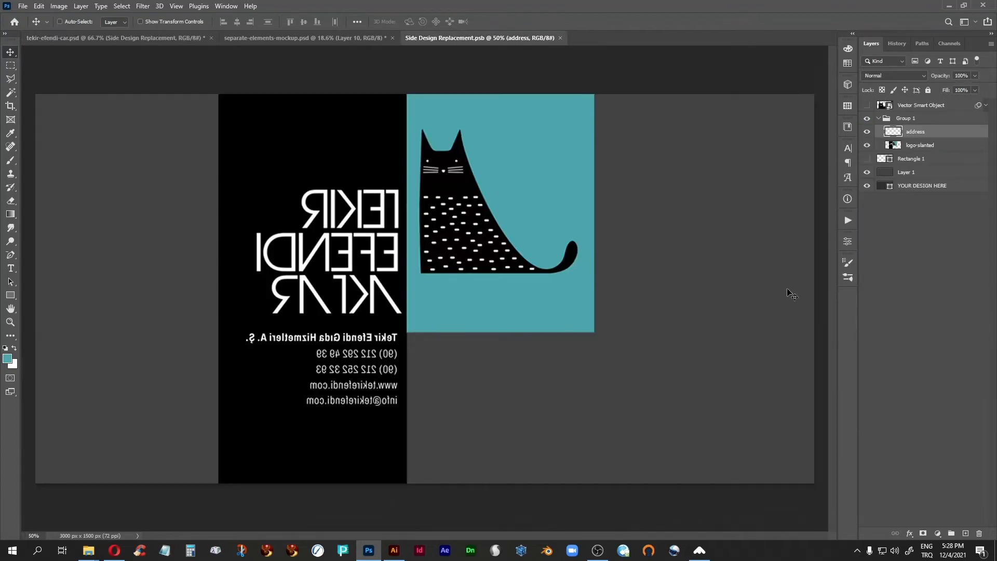
Flip Group 1 horizontally in the Side Design Replacement file, save it, and check the logo on the scooter
{"action": "left_click", "coordinate": [907, 121]}
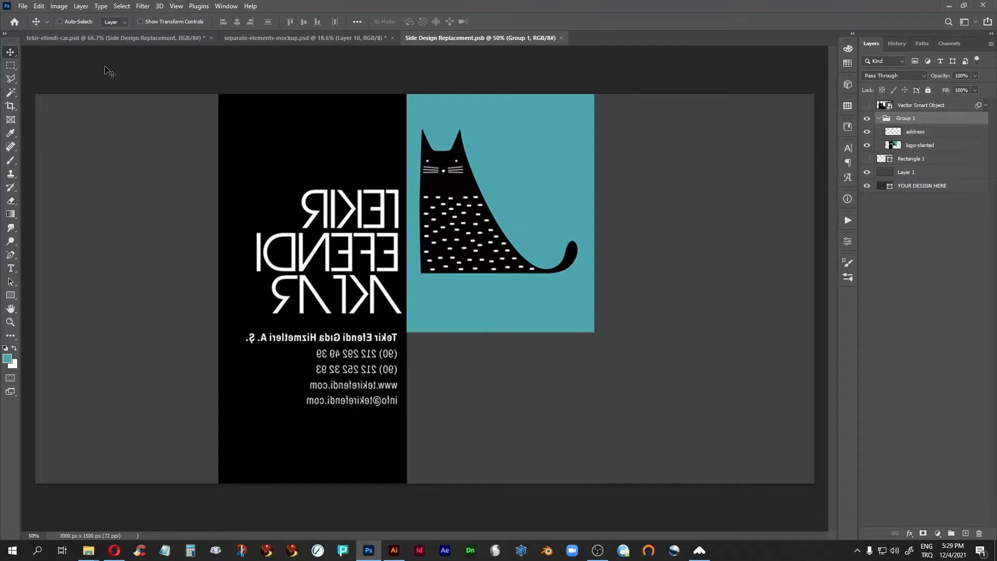
{"action": "left_click", "coordinate": [40, 7]}
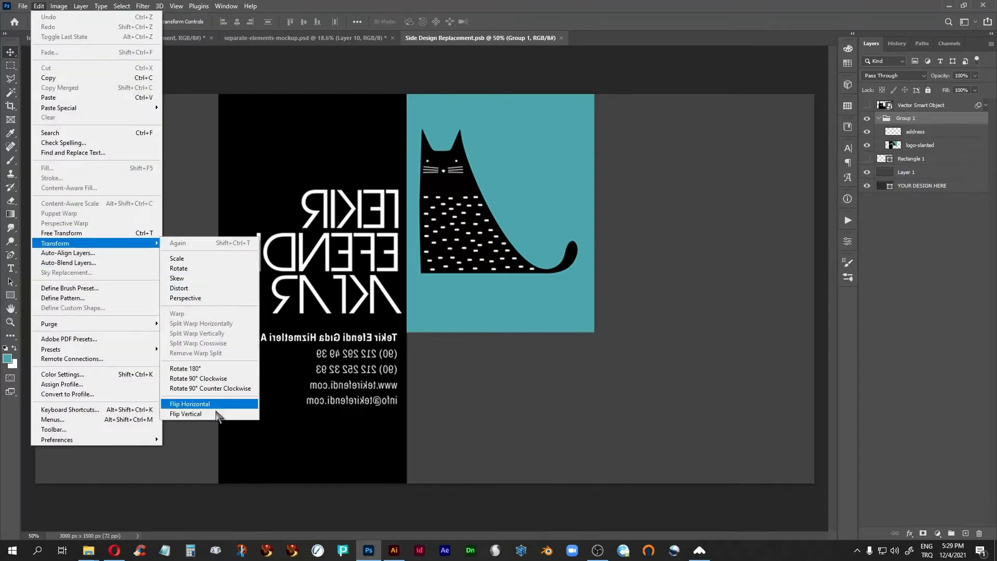
{"action": "left_click", "coordinate": [189, 403]}
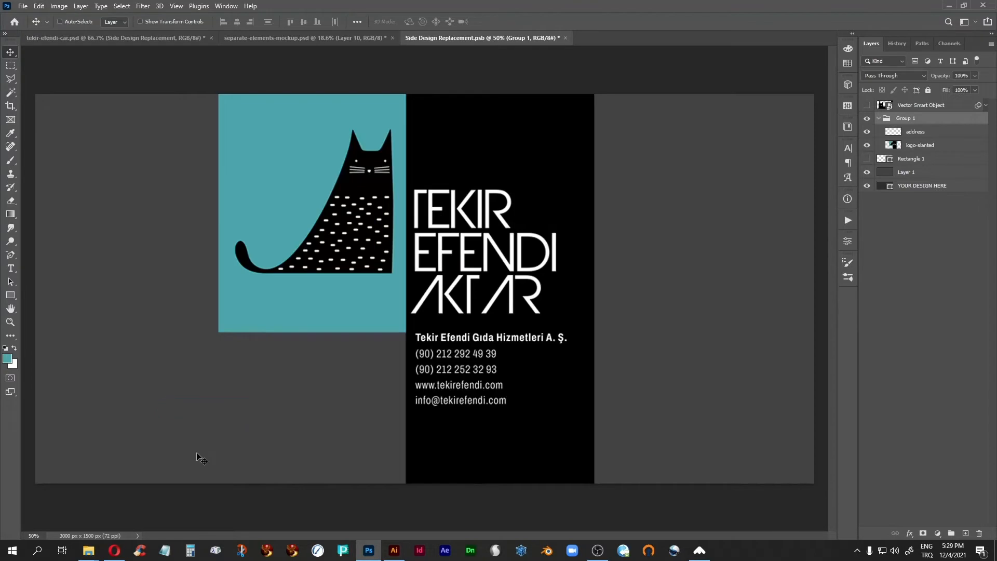
{"action": "key", "text": "ctrl+s"}
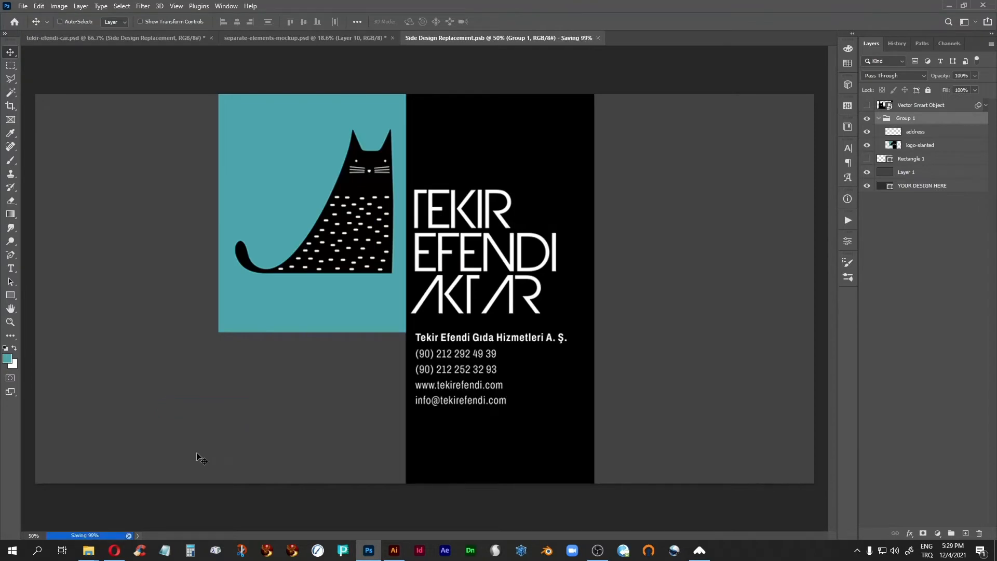
{"action": "left_click", "coordinate": [151, 38]}
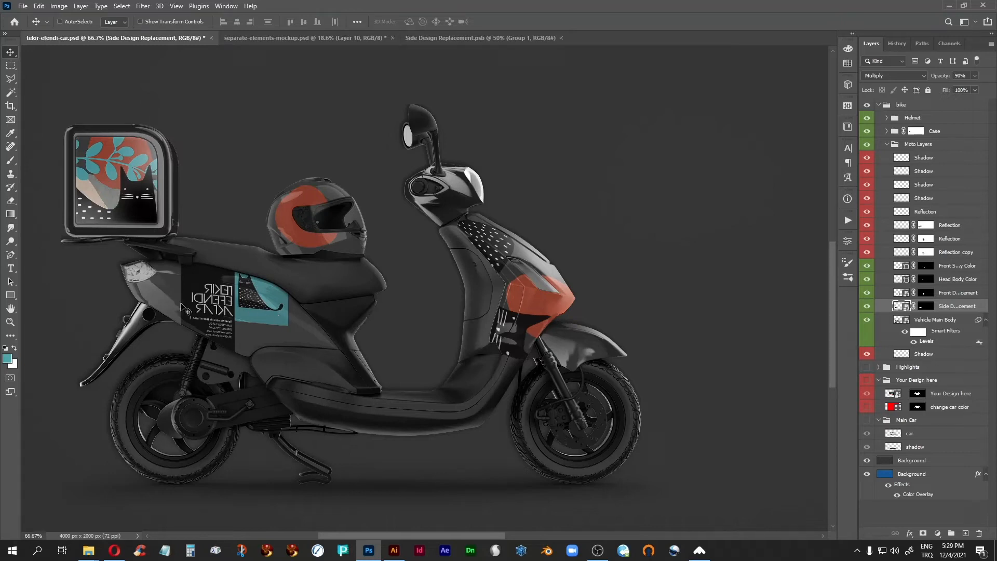
Revert the Side Design Replacement file to its opened state, save it, and check the side logo on the scooter
{"action": "left_click", "coordinate": [482, 38]}
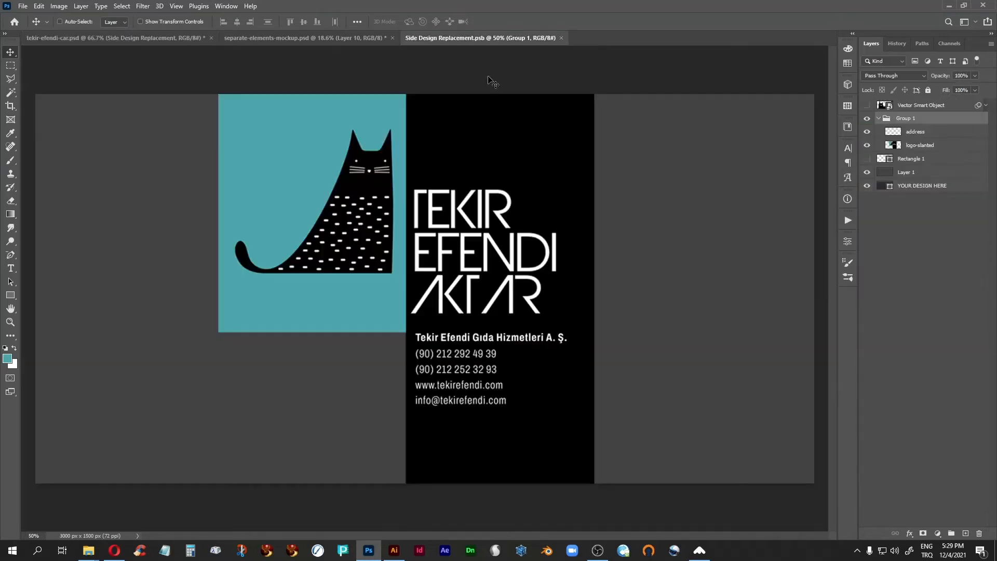
{"action": "left_click", "coordinate": [897, 43]}
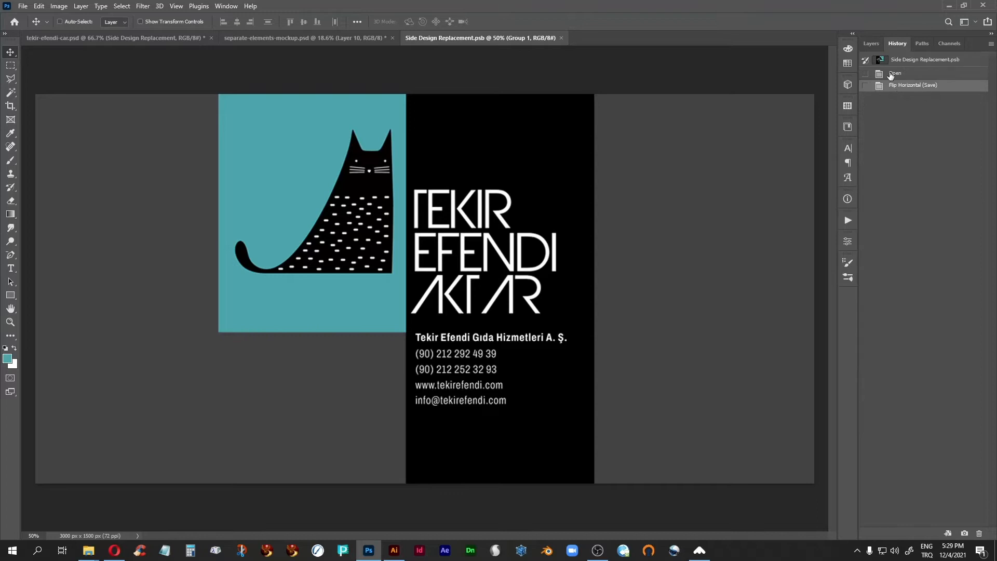
{"action": "left_click", "coordinate": [892, 74]}
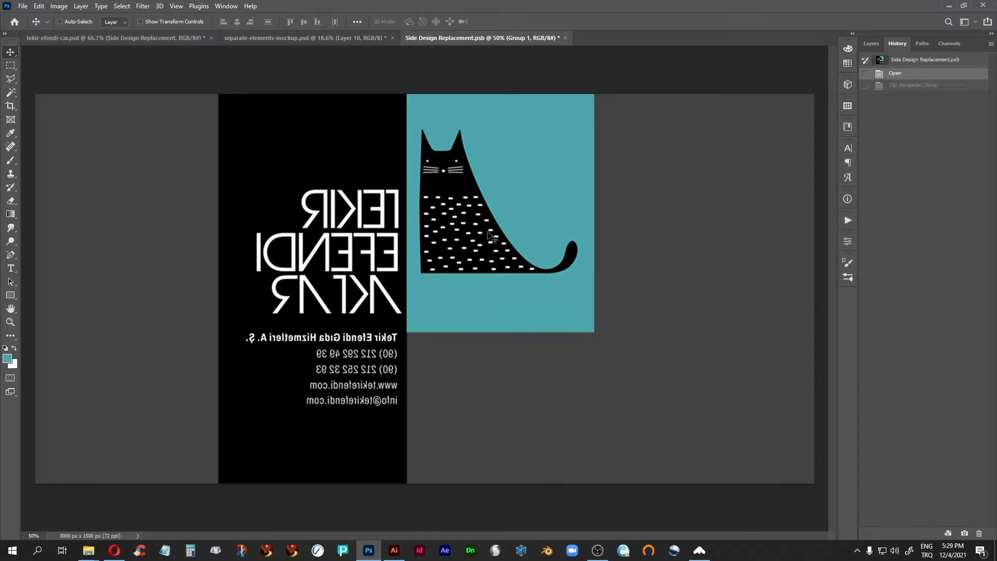
{"action": "left_click", "coordinate": [109, 38]}
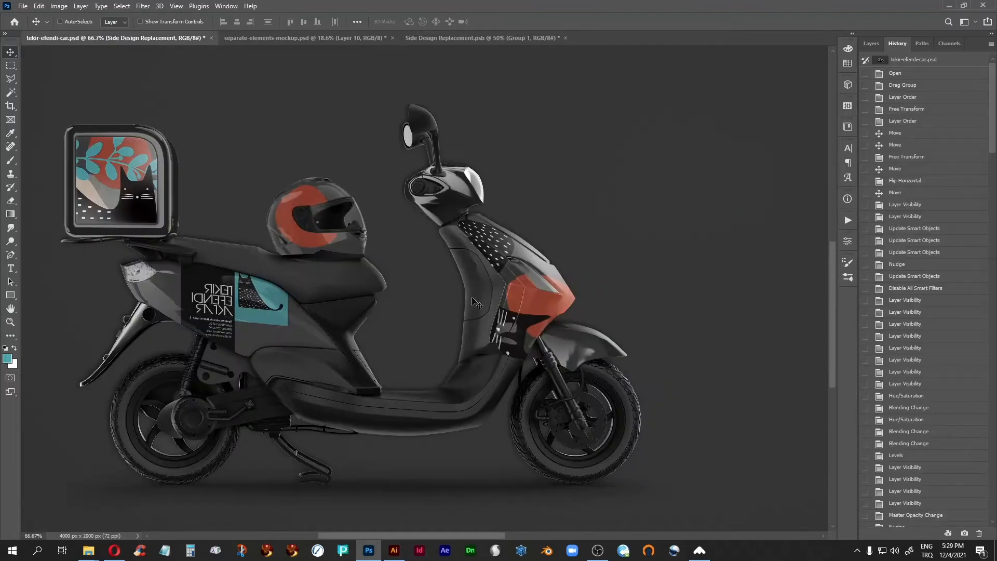
{"action": "left_click", "coordinate": [455, 39]}
{"action": "key", "text": "ctrl+s"}
{"action": "left_click", "coordinate": [128, 38]}
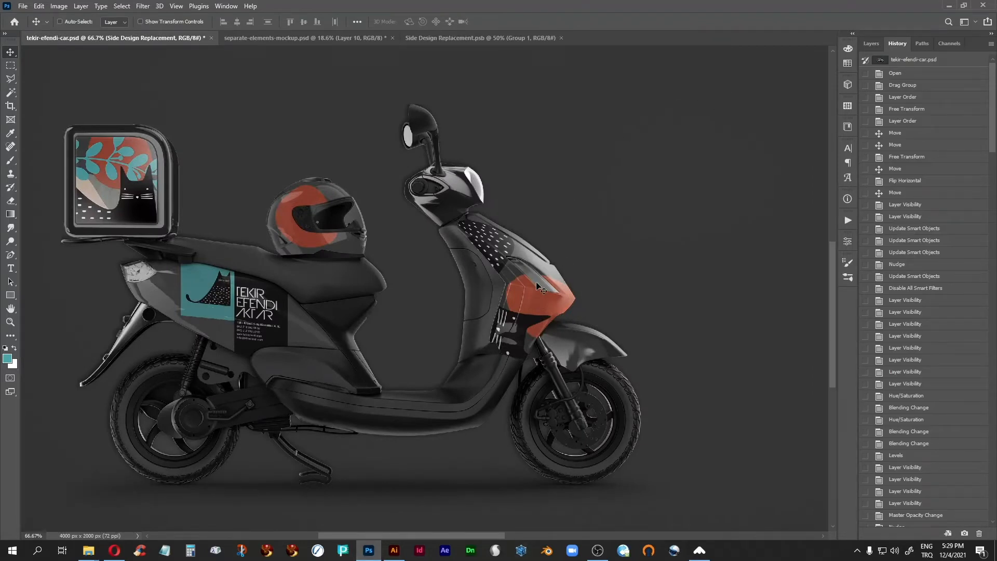
Toggle the visibility of the upper masked Reflection layer in the Moto Layers group and disable its layer mask
{"action": "left_click", "coordinate": [871, 43]}
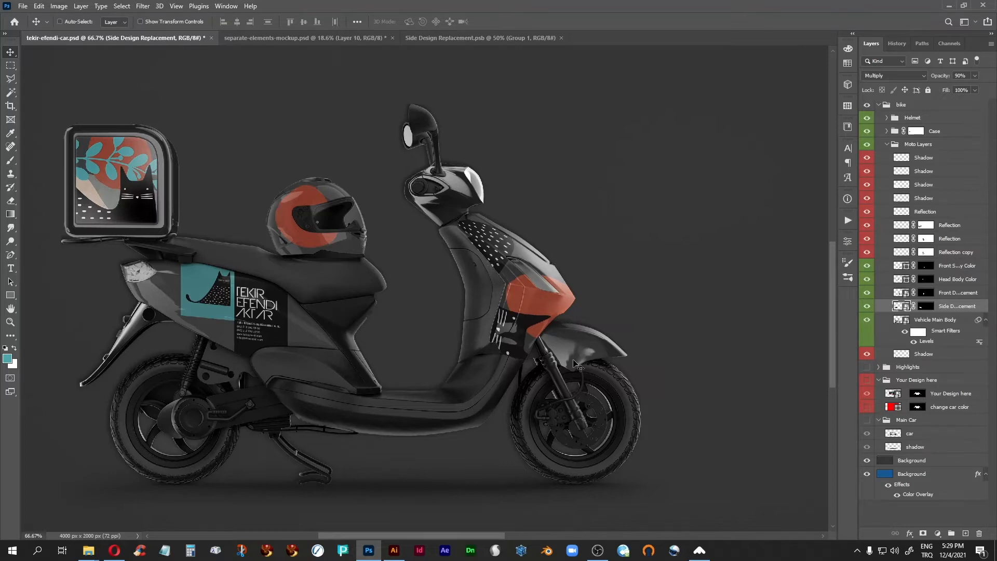
{"action": "left_click", "coordinate": [930, 229]}
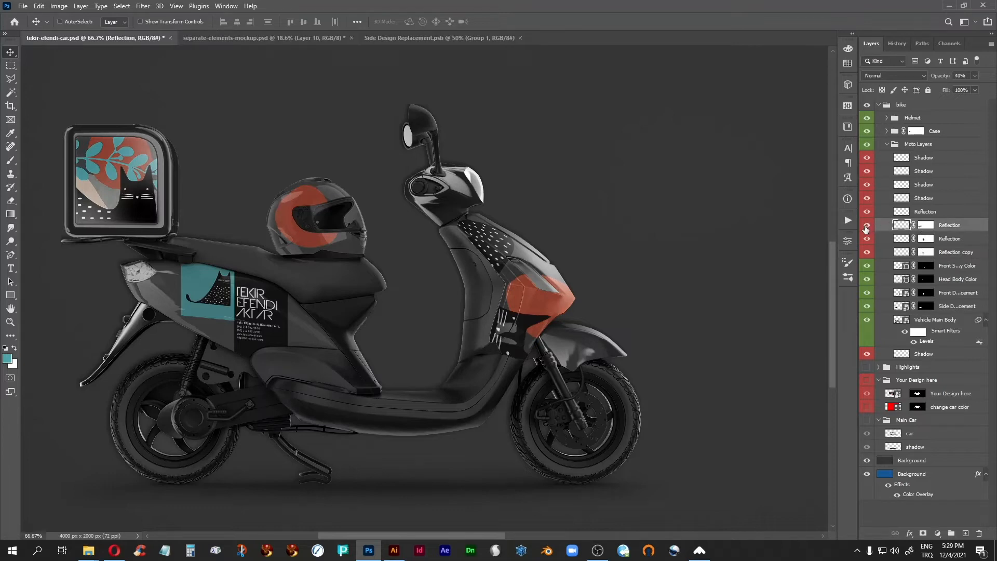
{"action": "left_click", "coordinate": [866, 226]}
{"action": "left_click", "coordinate": [866, 226]}
{"action": "left_click", "coordinate": [926, 225]}
{"action": "right_click", "coordinate": [927, 228]}
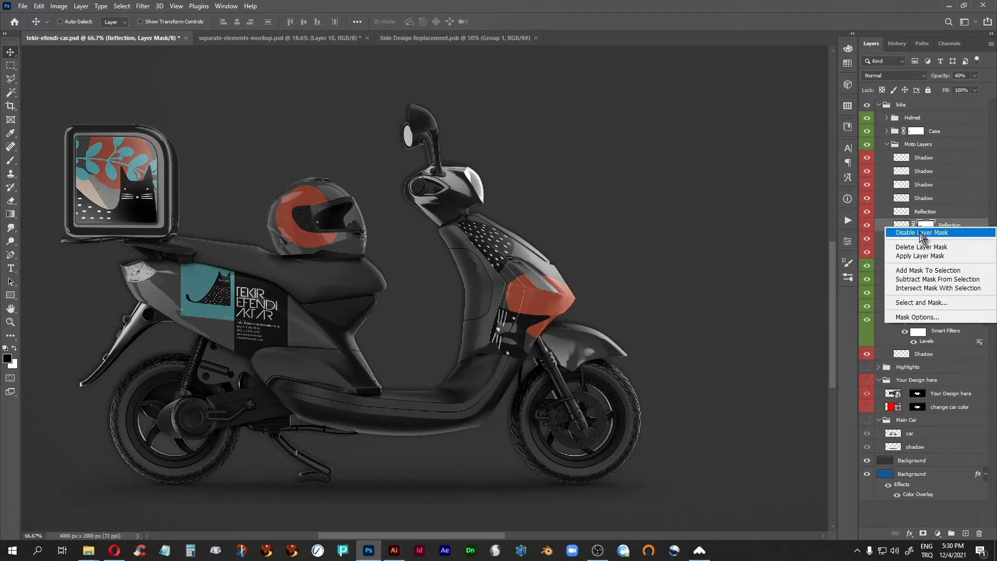
{"action": "left_click", "coordinate": [921, 233]}
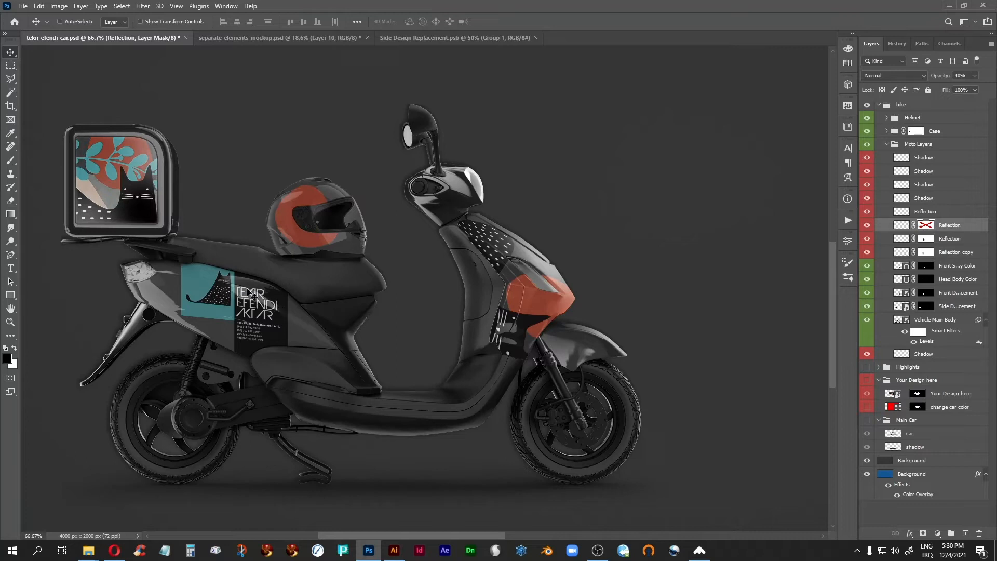
Examine the scooter's side artwork with the upper Reflection layer's mask disabled, and enable that mask again
{"action": "key", "text": "ctrl+plus"}
{"action": "key", "text": "ctrl+plus"}
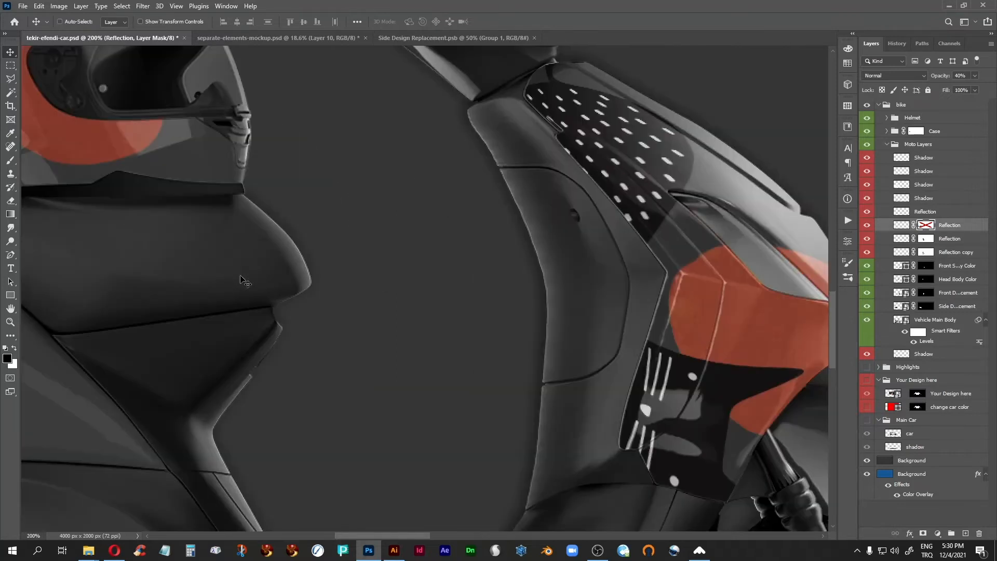
{"action": "left_click_drag", "start_coordinate": [236, 375], "coordinate": [467, 367]}
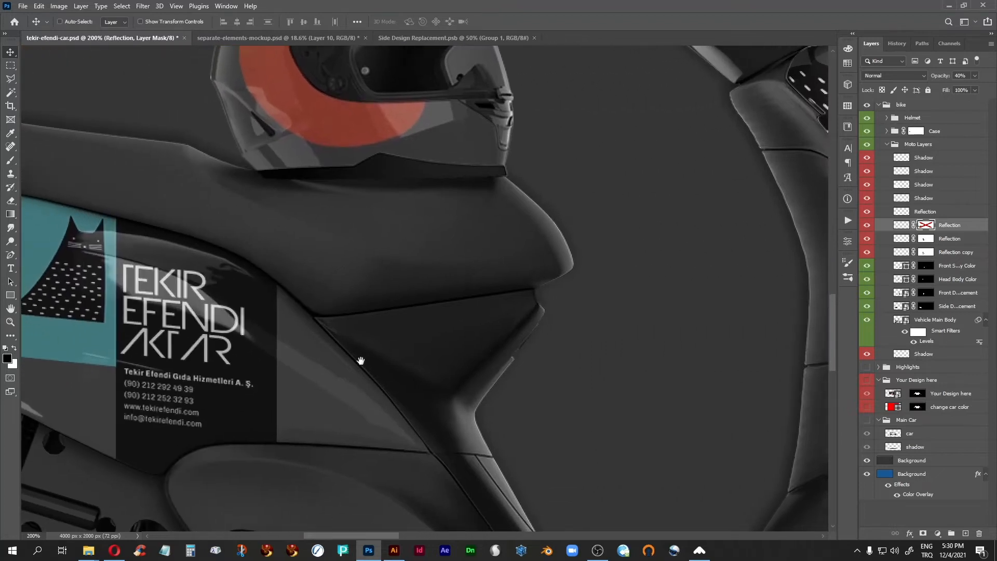
{"action": "left_click_drag", "start_coordinate": [369, 352], "coordinate": [485, 345]}
{"action": "key", "text": "ctrl+minus"}
{"action": "left_click_drag", "start_coordinate": [458, 385], "coordinate": [406, 397]}
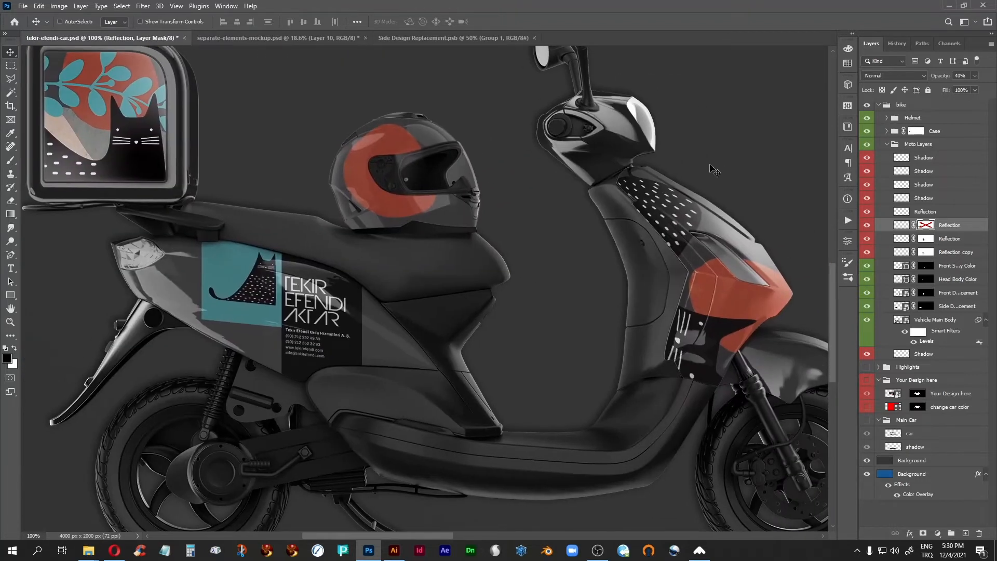
{"action": "right_click", "coordinate": [930, 227]}
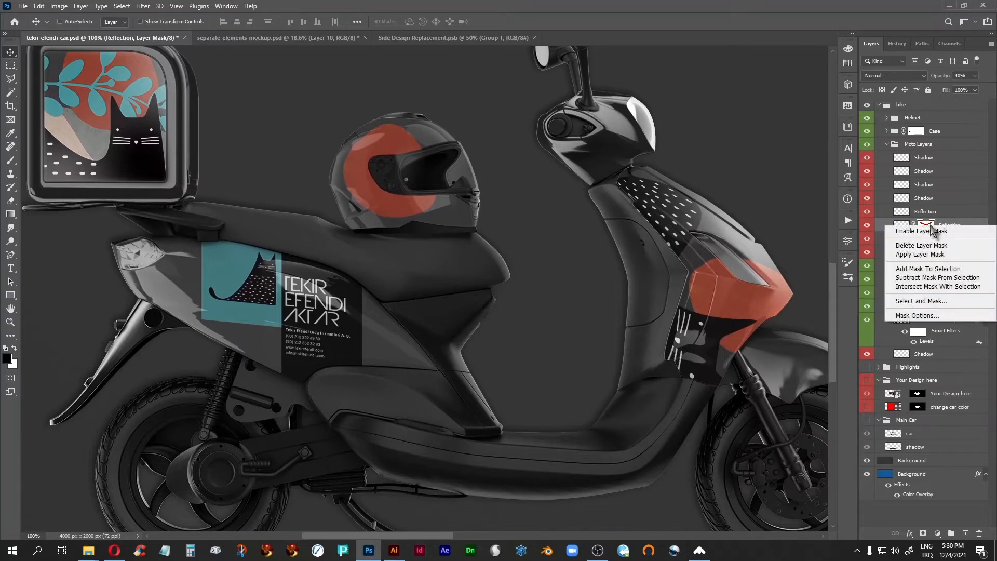
{"action": "left_click", "coordinate": [926, 231]}
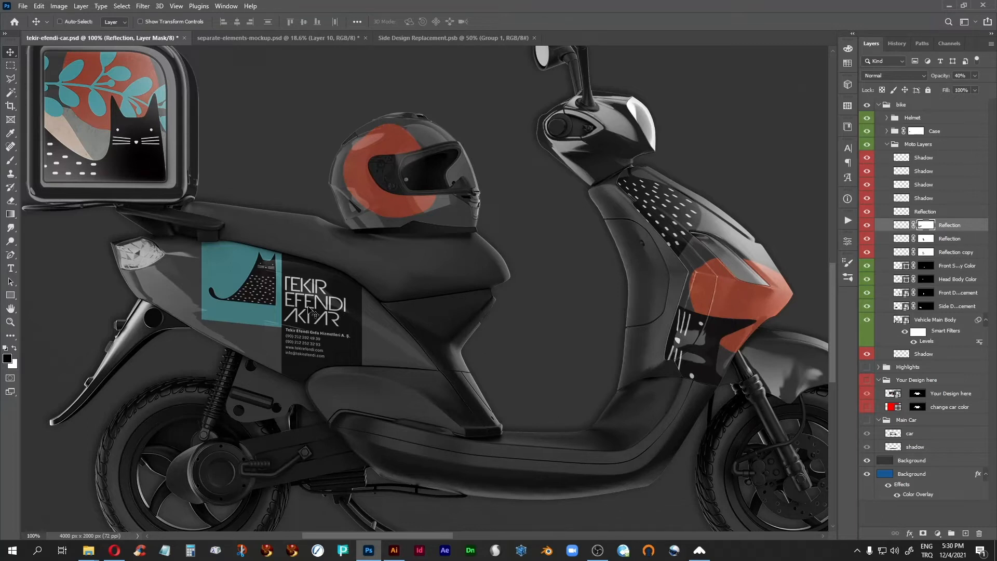
Compare the scooter with the lower masked Reflection layer's visibility and layer mask switched off and back on
{"action": "left_click", "coordinate": [925, 240]}
{"action": "left_click", "coordinate": [865, 240]}
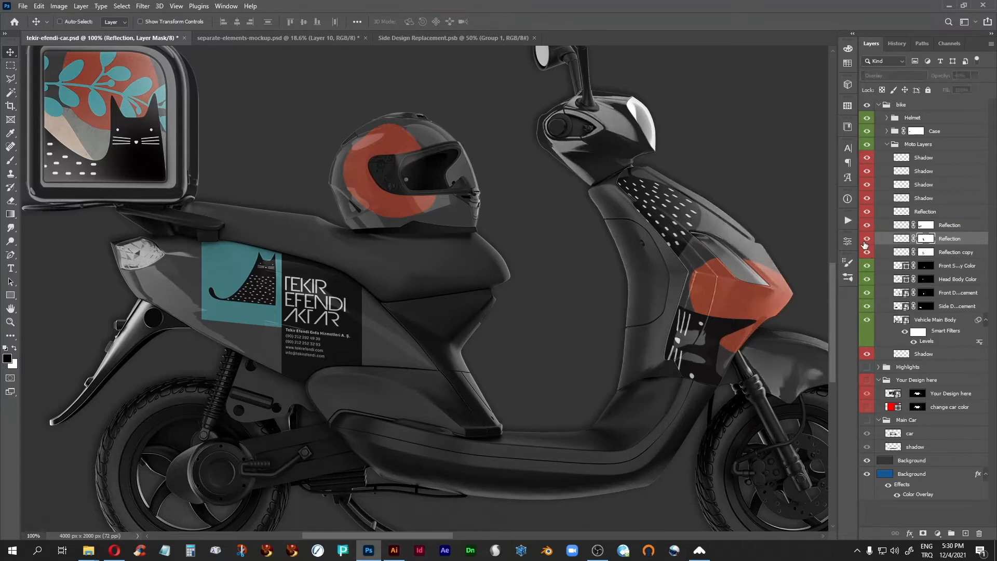
{"action": "left_click", "coordinate": [865, 240]}
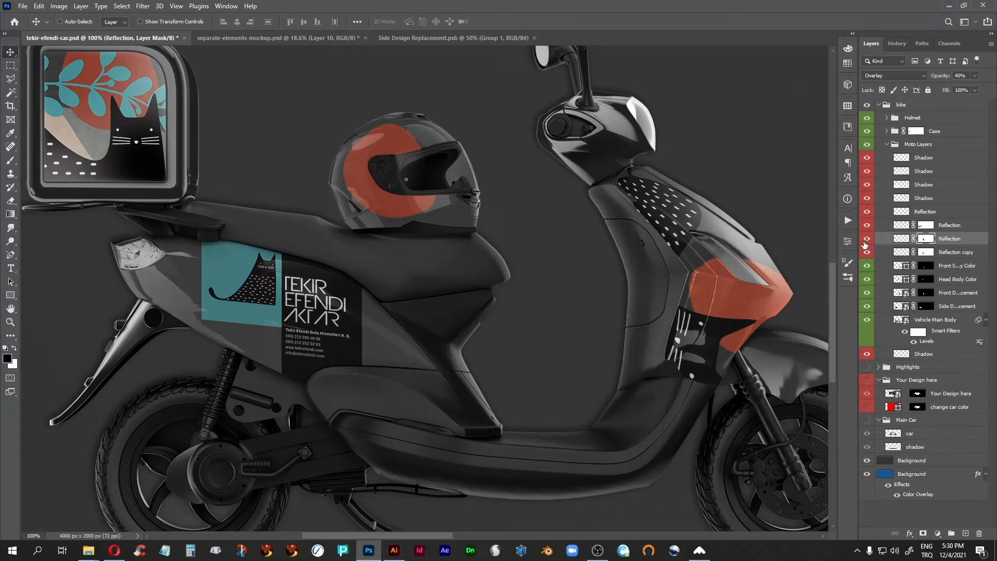
{"action": "right_click", "coordinate": [922, 240]}
{"action": "left_click", "coordinate": [916, 248]}
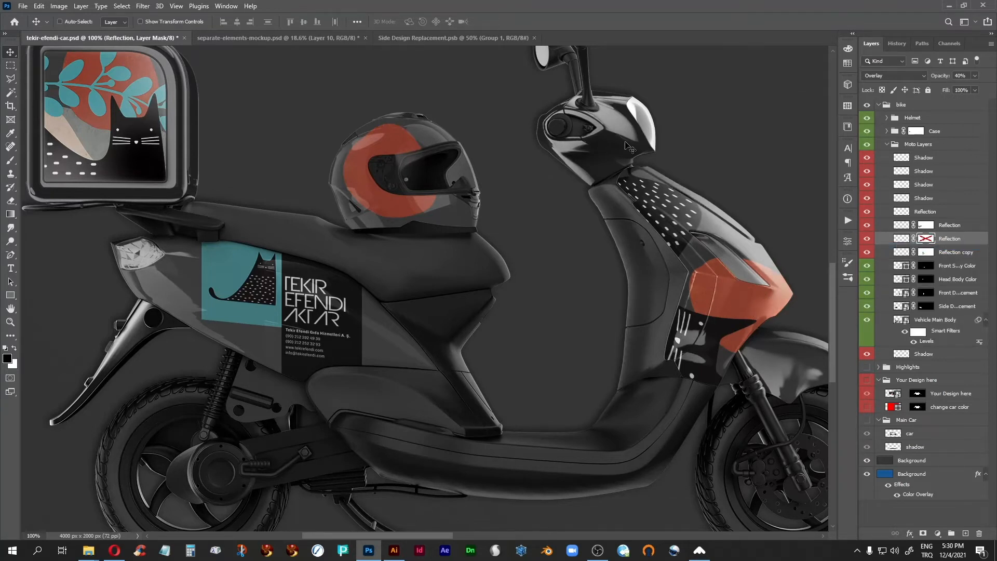
{"action": "right_click", "coordinate": [928, 243]}
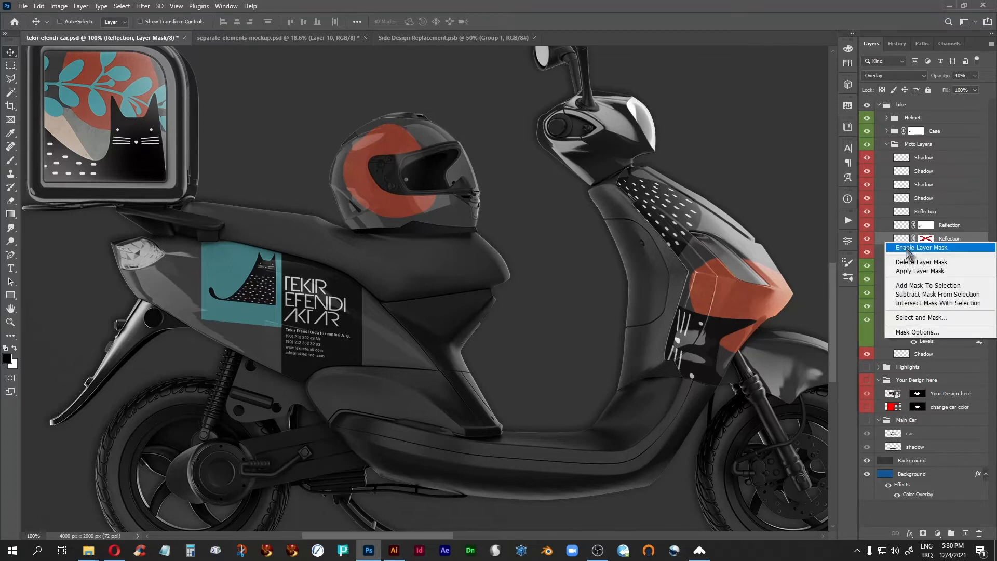
{"action": "left_click", "coordinate": [916, 247]}
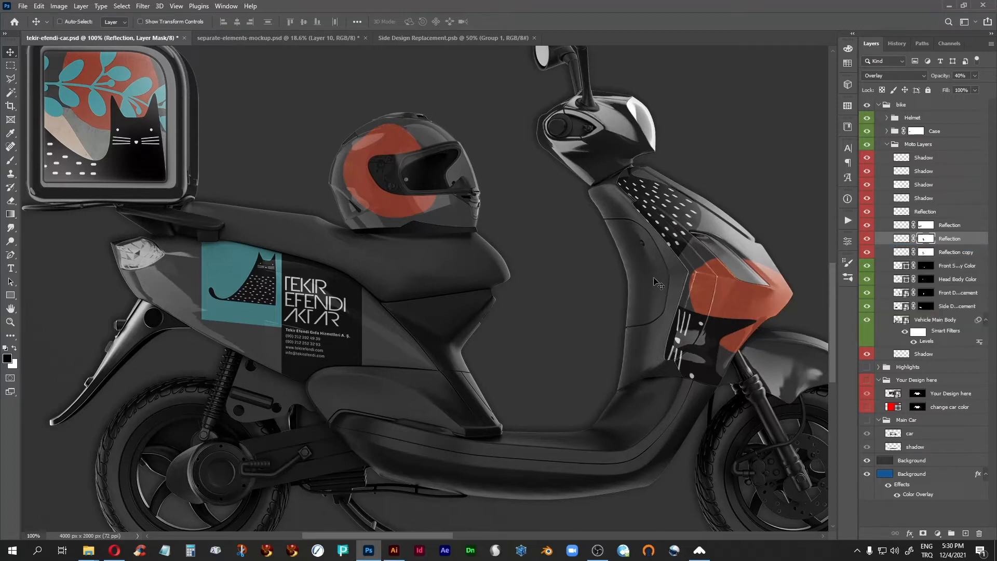
Collapse Moto Layers, expand the Case group, and compare the delivery box with its Reflection layer hidden and shown
{"action": "left_click", "coordinate": [886, 145]}
{"action": "left_click", "coordinate": [886, 132]}
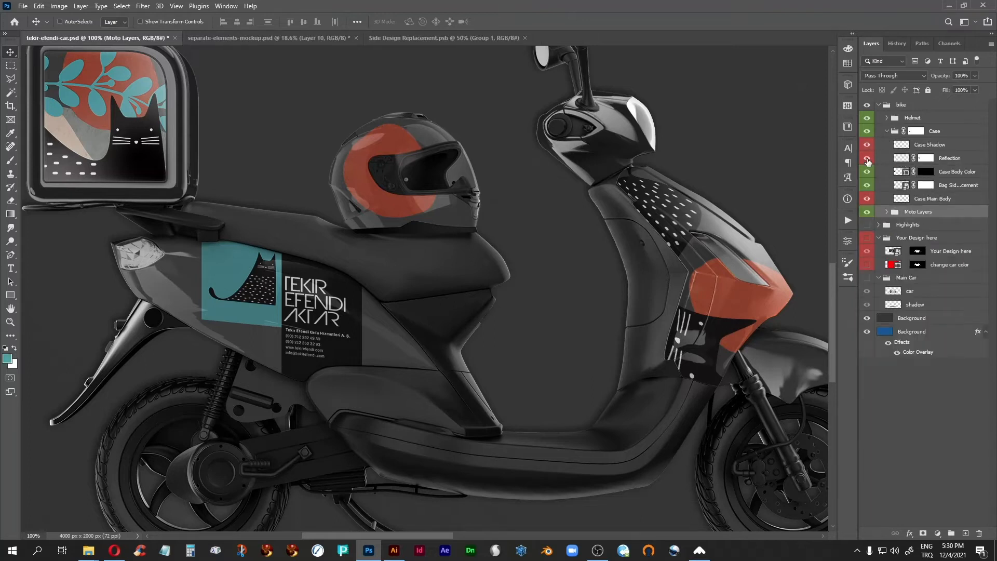
{"action": "left_click", "coordinate": [866, 159]}
{"action": "left_click", "coordinate": [867, 160]}
{"action": "left_click", "coordinate": [866, 160]}
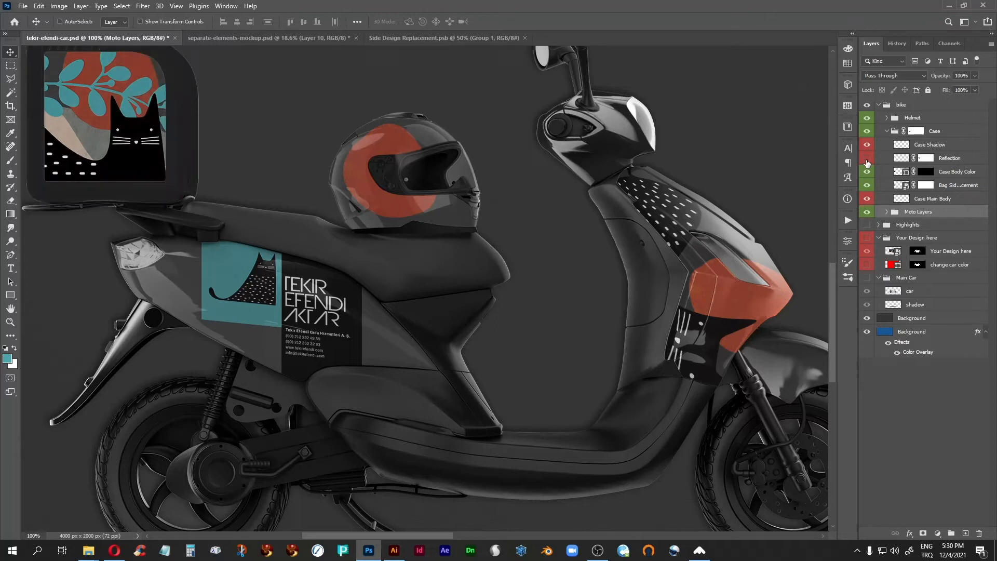
{"action": "left_click_drag", "start_coordinate": [297, 177], "coordinate": [396, 276]}
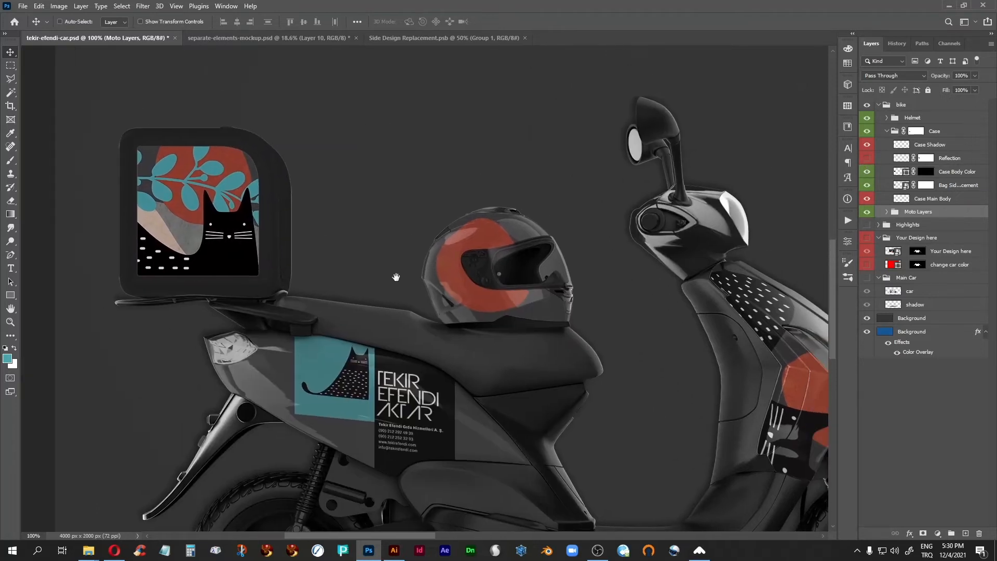
{"action": "left_click", "coordinate": [866, 160]}
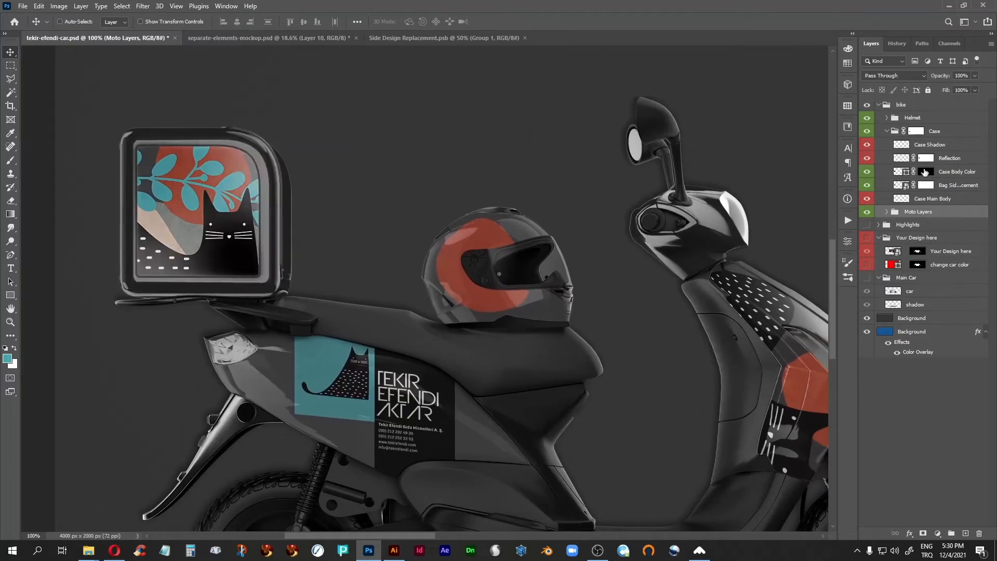
Disable and re-enable the layer mask of the Case group's Reflection layer to compare the box artwork
{"action": "left_click", "coordinate": [924, 159]}
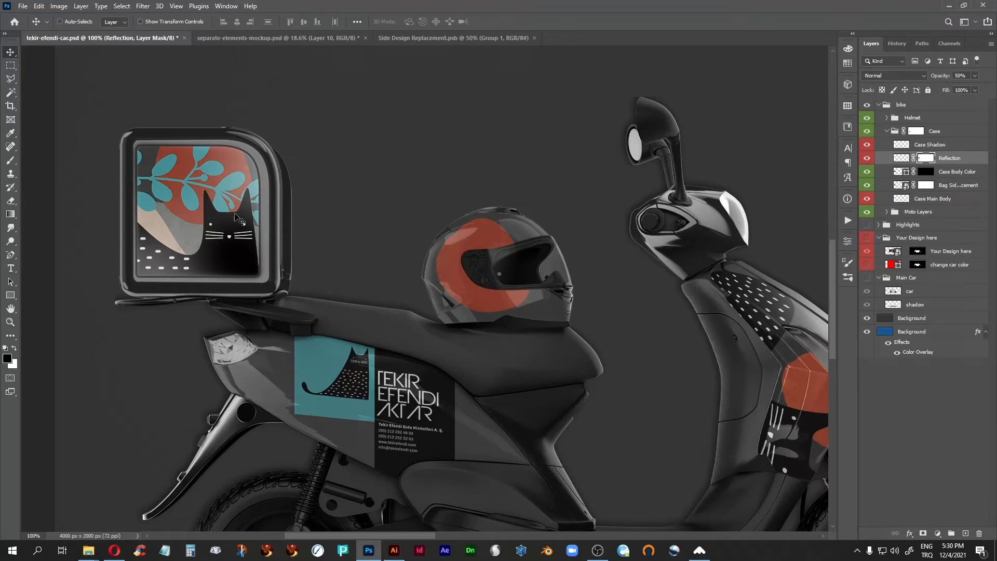
{"action": "right_click", "coordinate": [929, 164]}
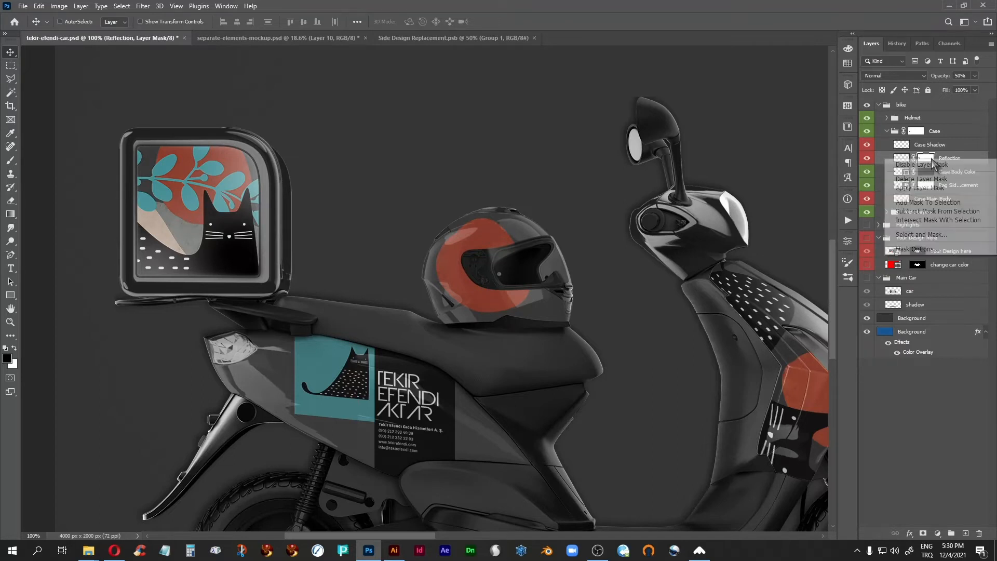
{"action": "left_click", "coordinate": [922, 165]}
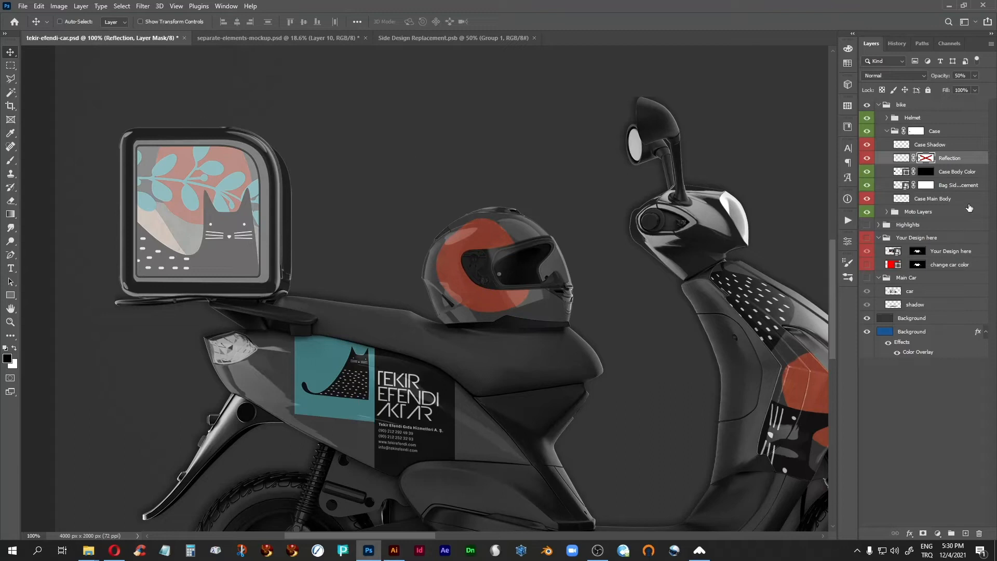
{"action": "right_click", "coordinate": [926, 160]}
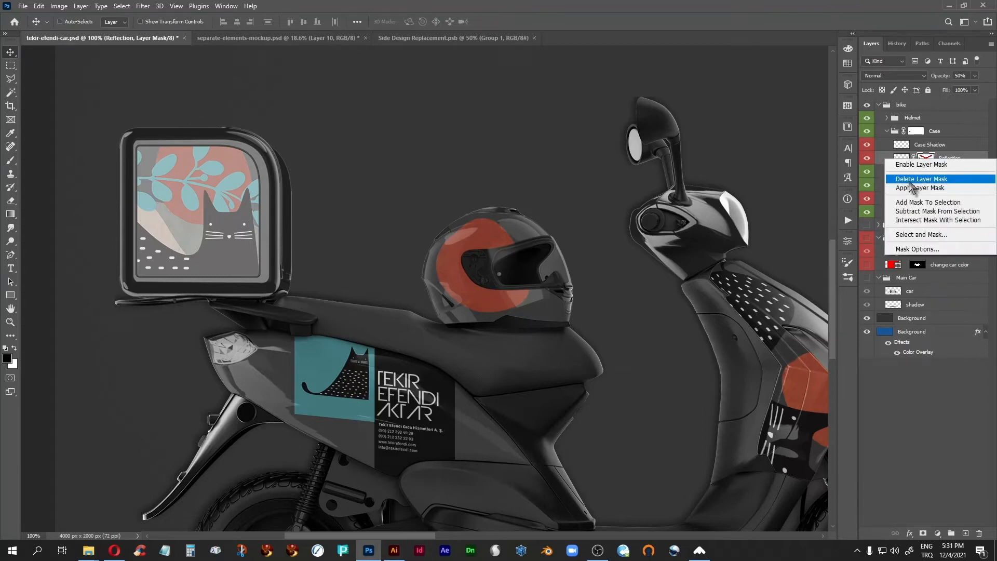
{"action": "left_click", "coordinate": [920, 164]}
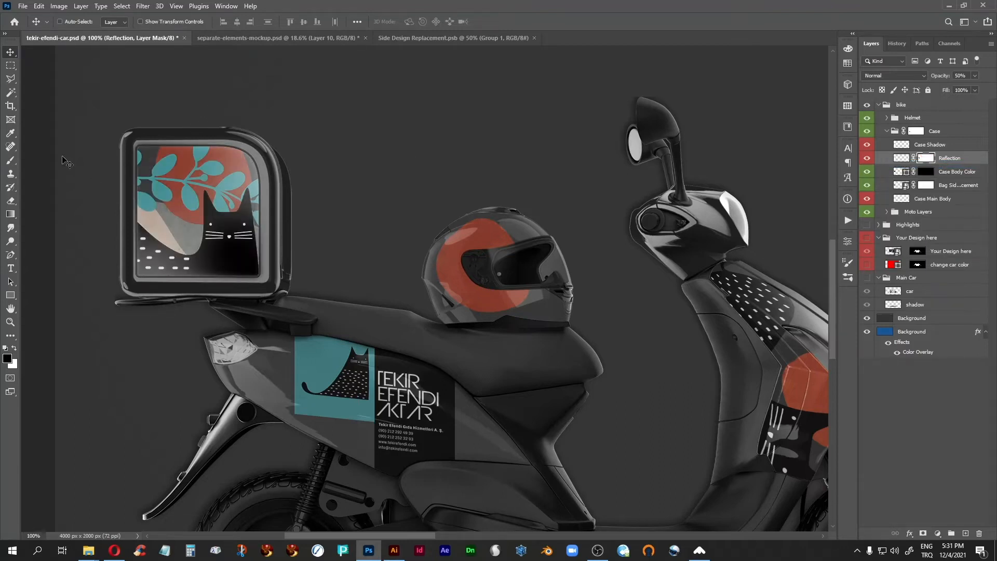
Select the artwork area inside the delivery box frame with the Polygonal Lasso, following its rounded upper corner
{"action": "left_click", "coordinate": [10, 79]}
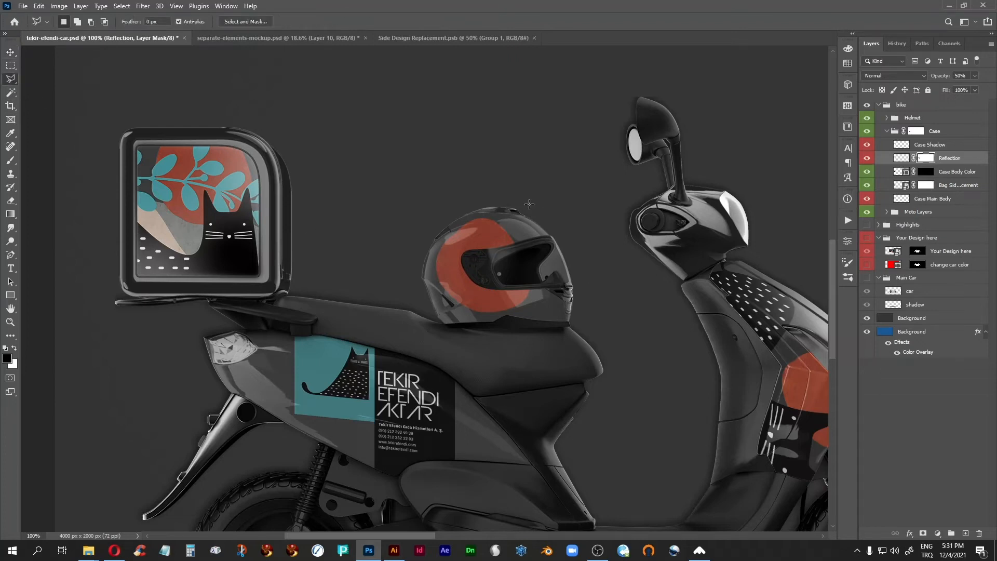
{"action": "key", "text": "ctrl+plus"}
{"action": "scroll", "coordinate": [297, 281], "scroll_direction": "left", "scroll_amount": 5}
{"action": "scroll", "coordinate": [431, 409], "scroll_direction": "up", "scroll_amount": 3}
{"action": "left_click", "coordinate": [119, 137]}
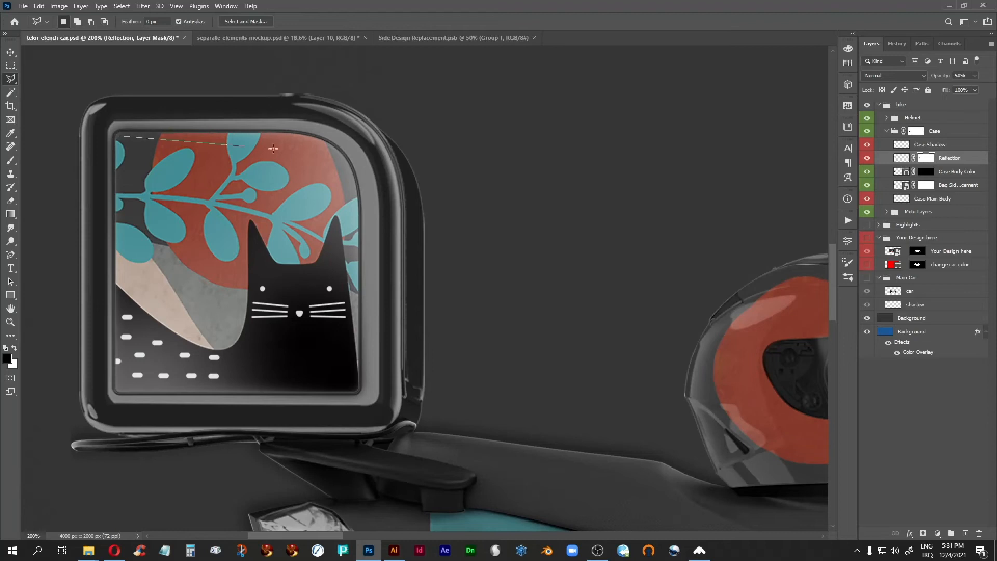
{"action": "left_click", "coordinate": [301, 136]}
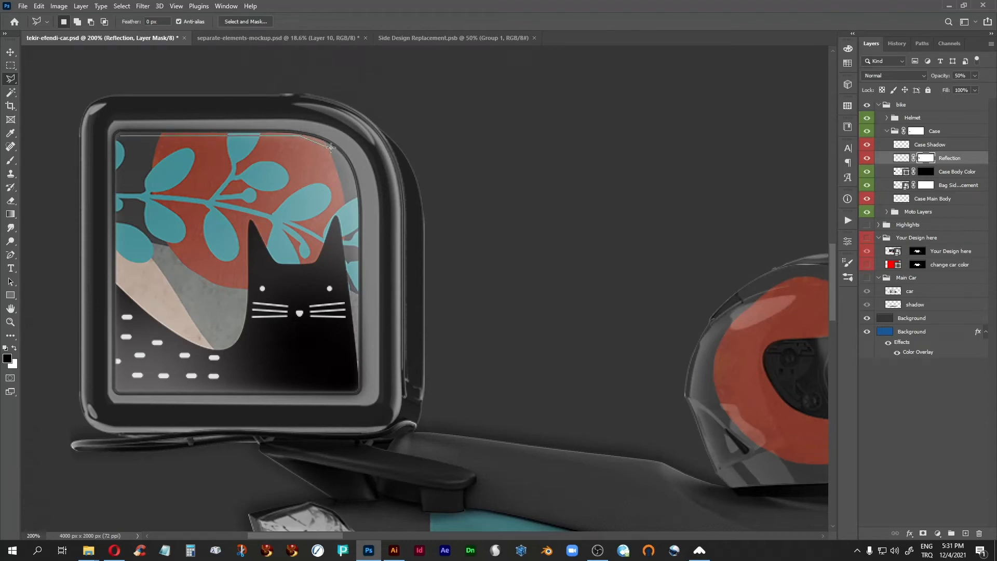
{"action": "left_click", "coordinate": [357, 214]}
{"action": "left_click", "coordinate": [358, 389]}
{"action": "left_click", "coordinate": [115, 390]}
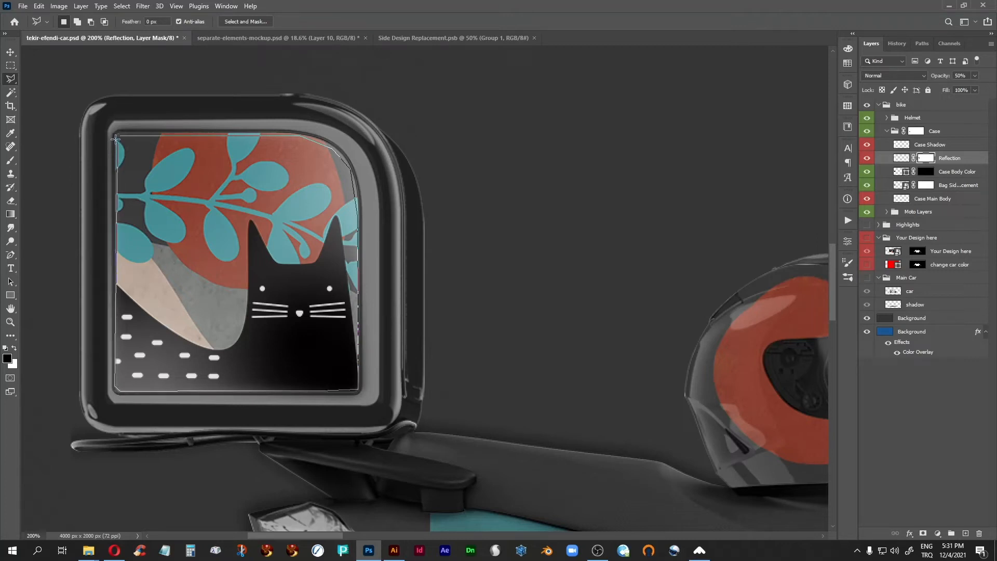
{"action": "left_click", "coordinate": [116, 138]}
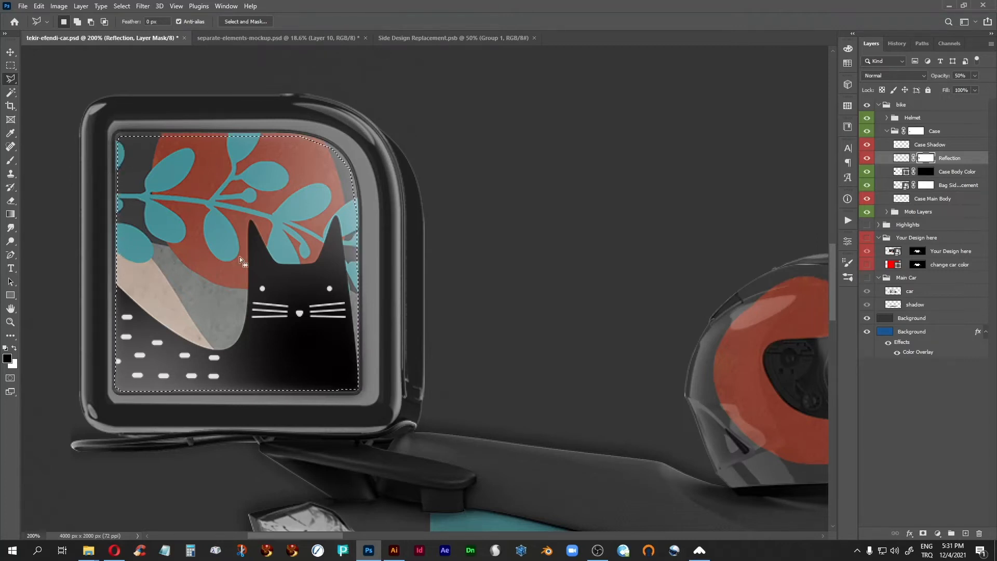
Feather the box artwork selection by 10 pixels
{"action": "key", "text": "shift+F6"}
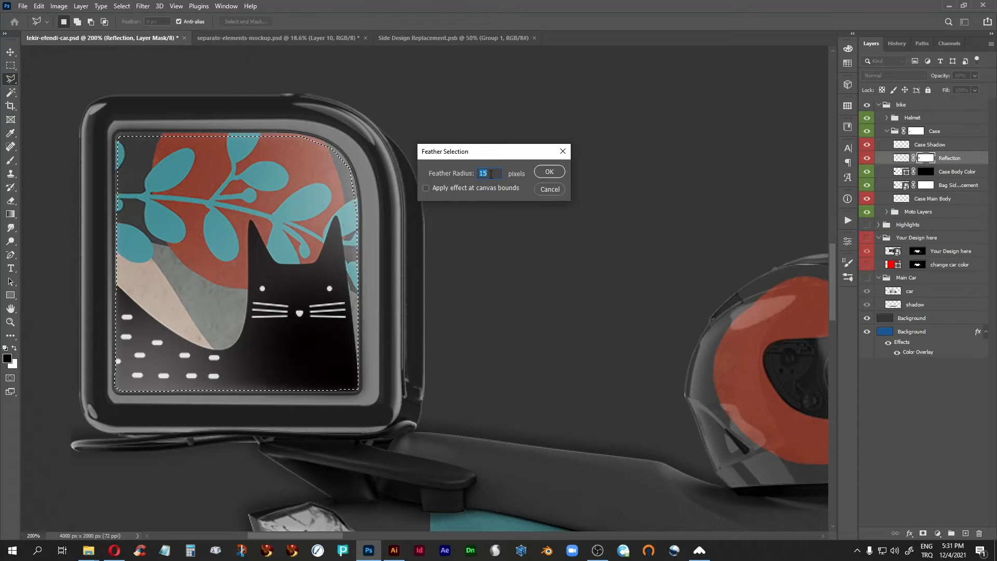
{"action": "type", "text": "10"}
{"action": "key", "text": "Return"}
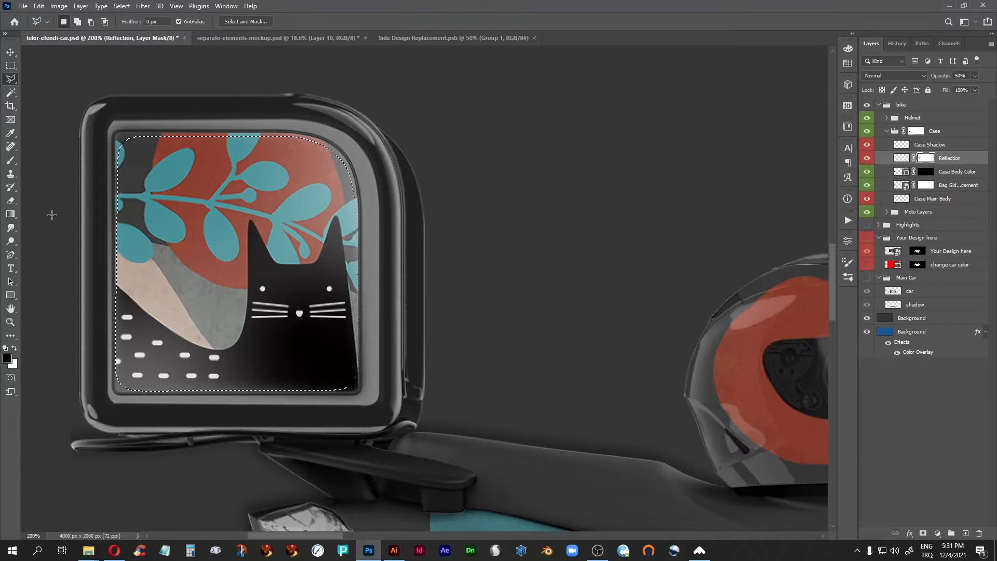
Draw a black-to-transparent gradient on the Case Reflection mask from the artwork's lower-right corner toward the cat's face, and compare the reflection on and off
{"action": "left_click", "coordinate": [11, 213]}
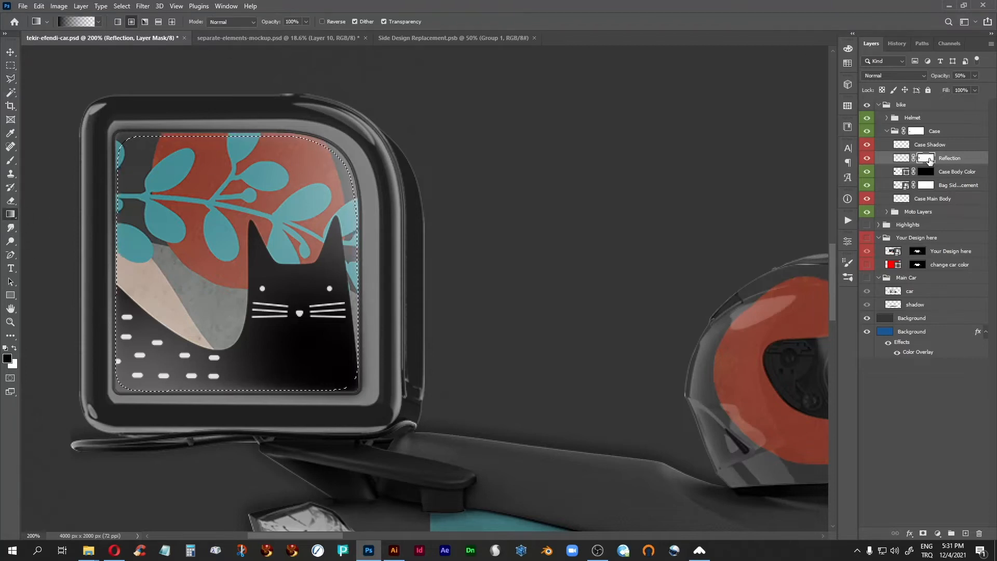
{"action": "left_click", "coordinate": [905, 158]}
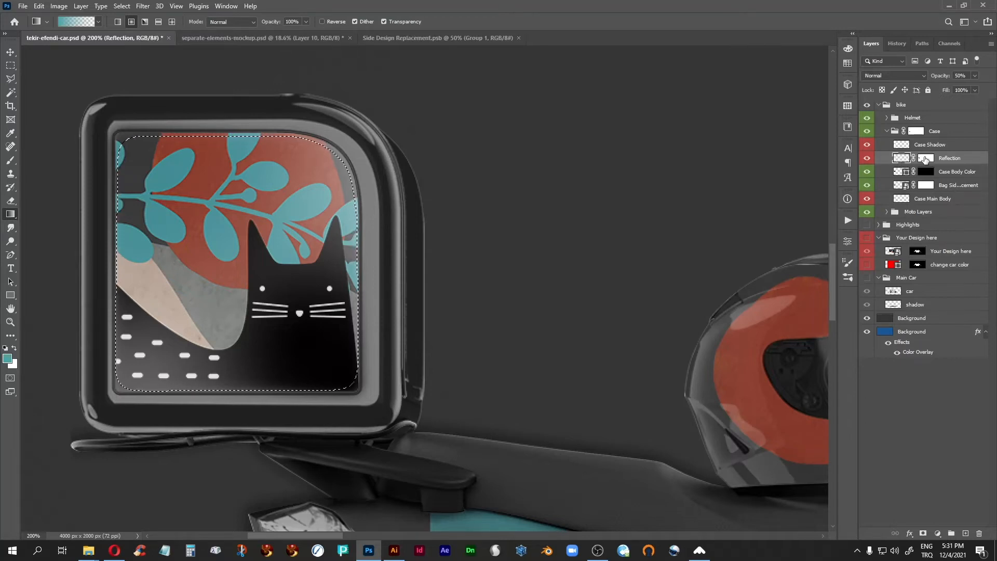
{"action": "left_click", "coordinate": [925, 158]}
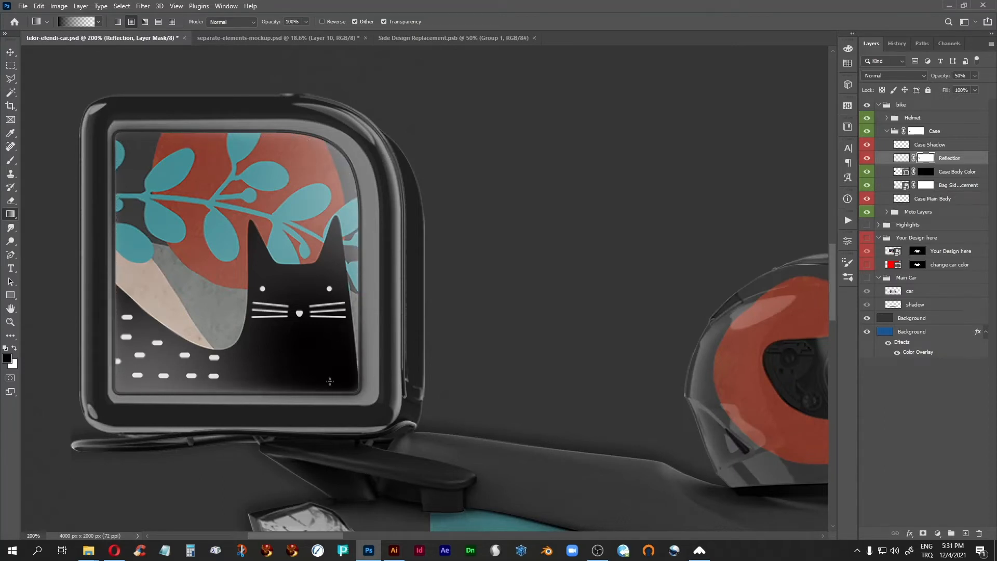
{"action": "left_click_drag", "start_coordinate": [343, 371], "coordinate": [288, 300]}
{"action": "left_click", "coordinate": [866, 157]}
{"action": "left_click", "coordinate": [866, 157]}
{"action": "left_click", "coordinate": [903, 159]}
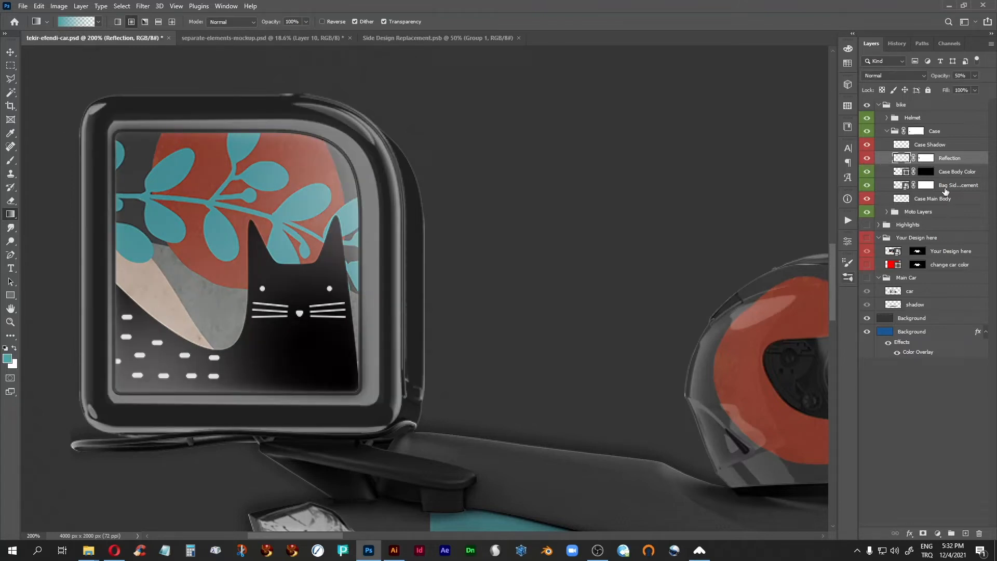
{"action": "left_click", "coordinate": [926, 158]}
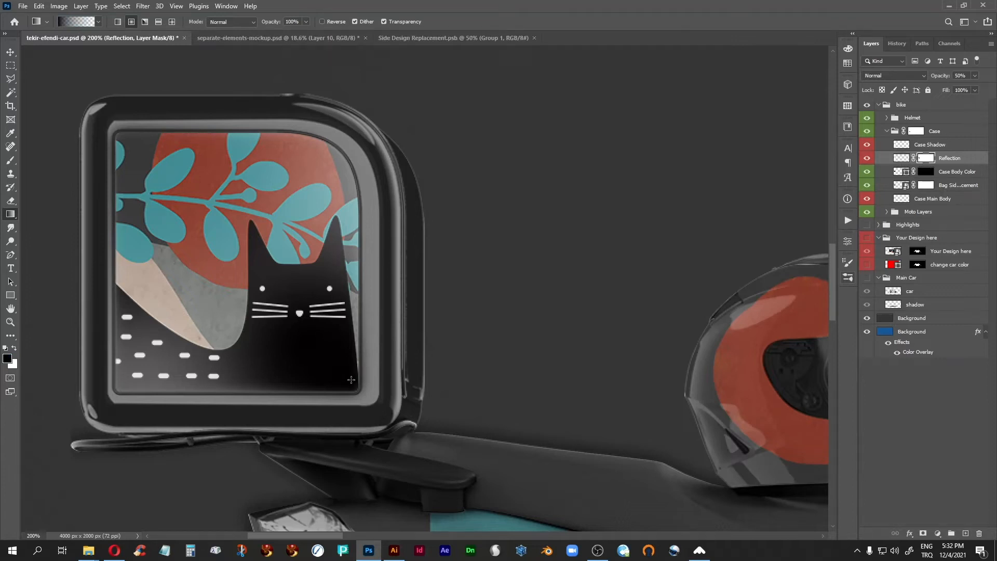
Try fading the Case Reflection mask with black-to-transparent gradients from the artwork's upper-right and lower-left corners
{"action": "left_click_drag", "start_coordinate": [344, 157], "coordinate": [259, 386]}
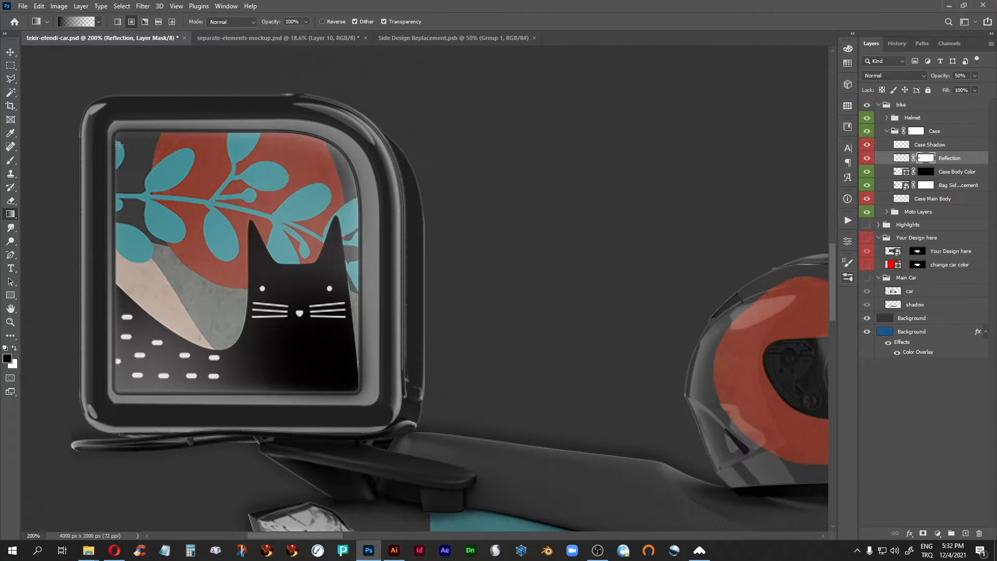
{"action": "left_click_drag", "start_coordinate": [122, 385], "coordinate": [214, 291]}
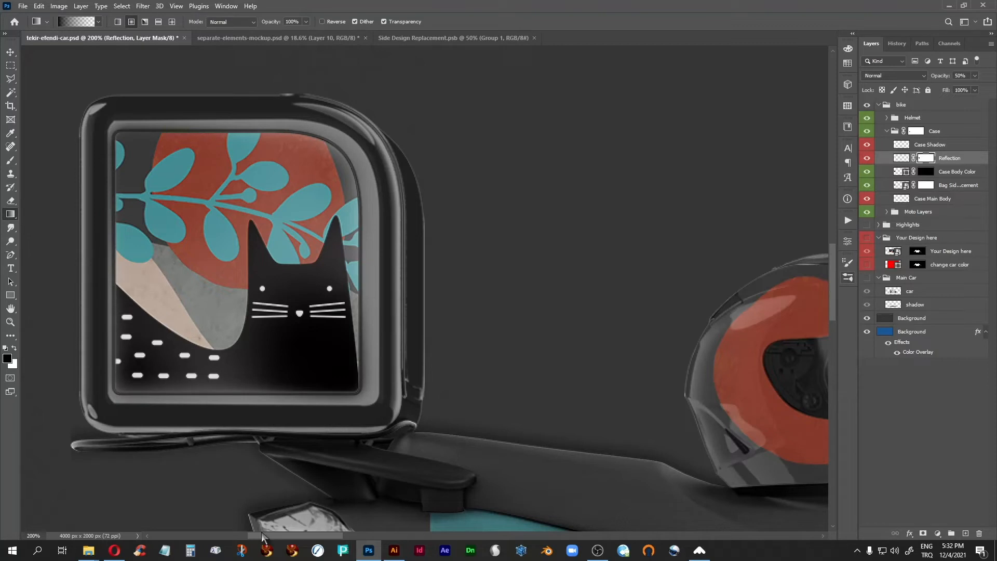
Revert the document history to the state before the gradients on the Case Reflection mask
{"action": "left_click", "coordinate": [896, 44]}
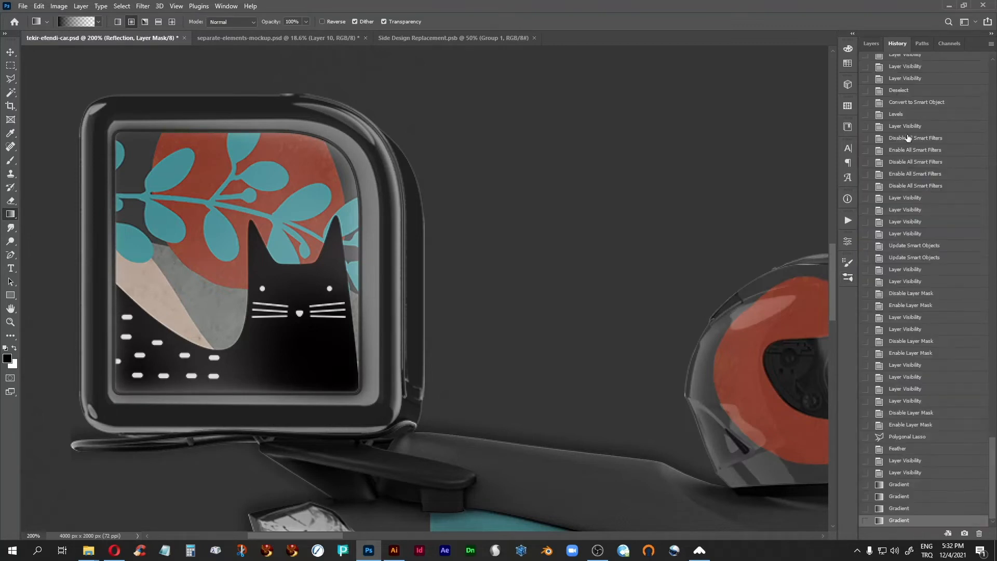
{"action": "left_click", "coordinate": [904, 474]}
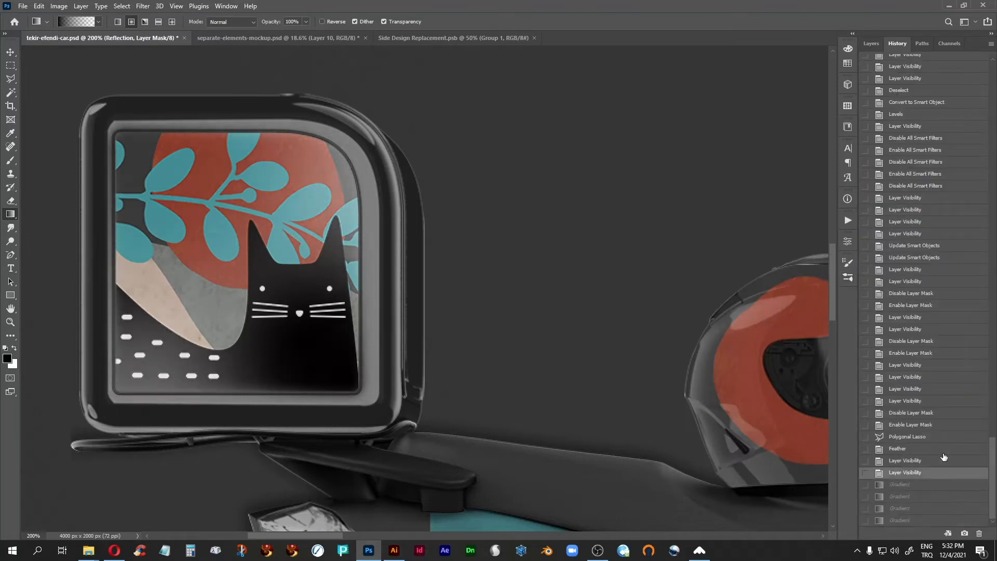
{"action": "left_click", "coordinate": [870, 43]}
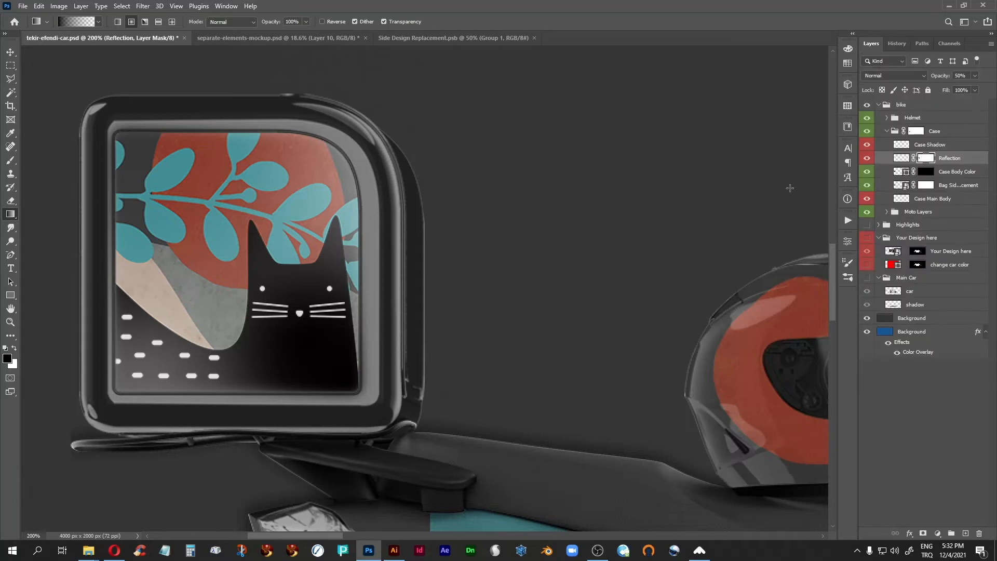
Toggle the Helmet group's upper Reflection layer and its design replacement layer off and on to compare the helmet artwork
{"action": "key", "text": "ctrl+minus"}
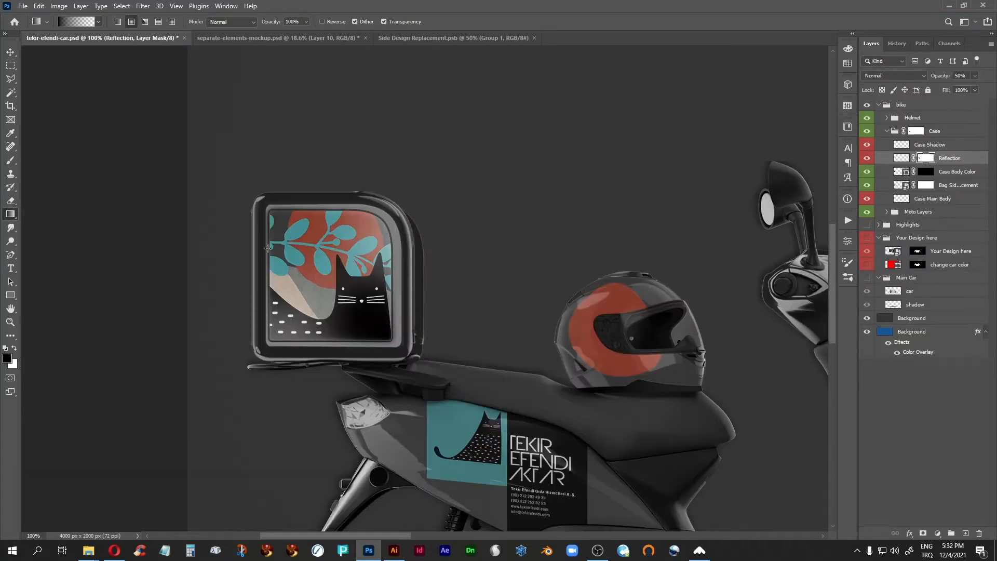
{"action": "left_click_drag", "start_coordinate": [425, 407], "coordinate": [388, 376]}
{"action": "left_click_drag", "start_coordinate": [238, 310], "coordinate": [223, 313]}
{"action": "mouse_move", "coordinate": [300, 383]}
{"action": "left_mouse_down"}
{"action": "mouse_move", "coordinate": [252, 387]}
{"action": "mouse_move", "coordinate": [300, 383]}
{"action": "left_mouse_up"}
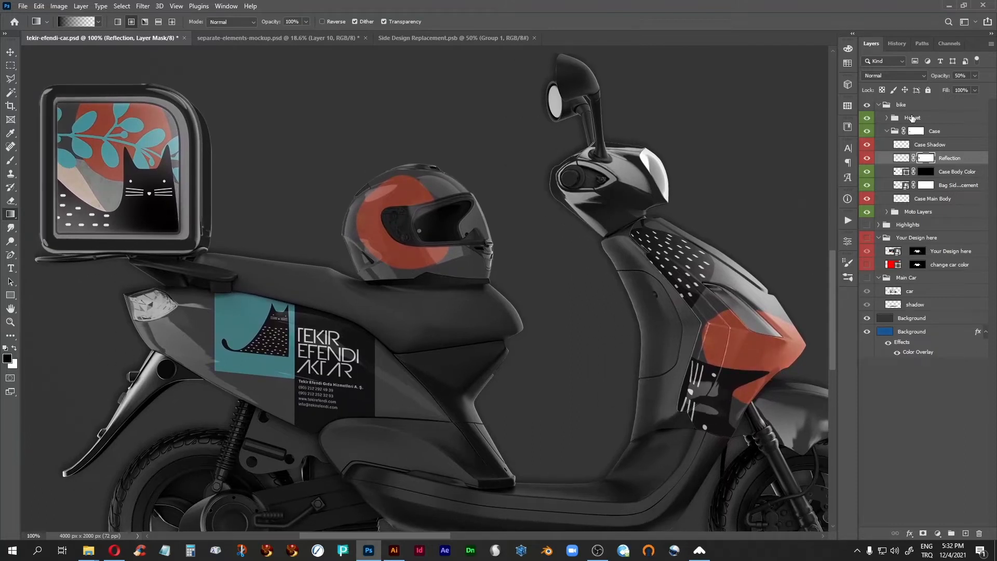
{"action": "left_click", "coordinate": [886, 130]}
{"action": "left_click", "coordinate": [886, 118]}
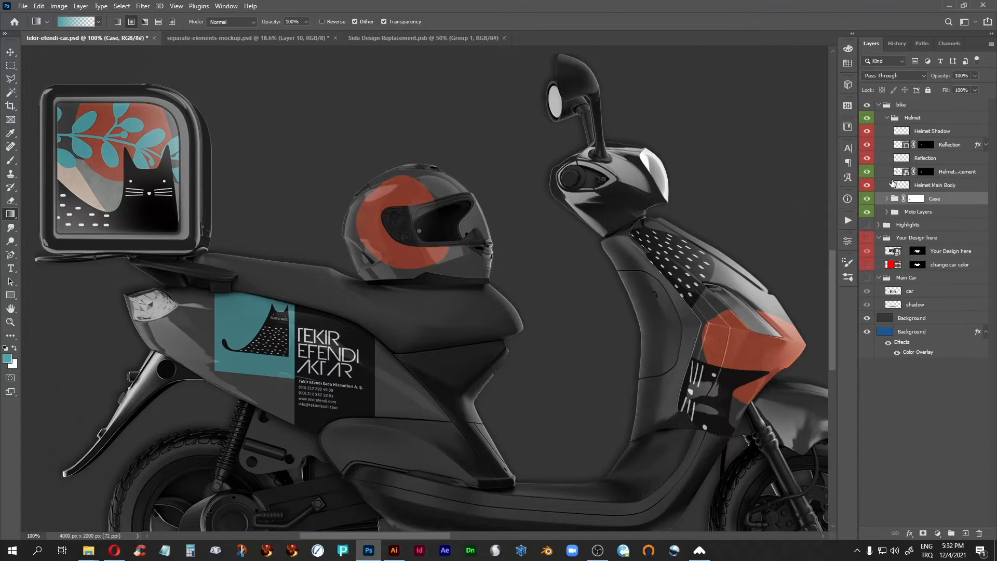
{"action": "left_click", "coordinate": [902, 145]}
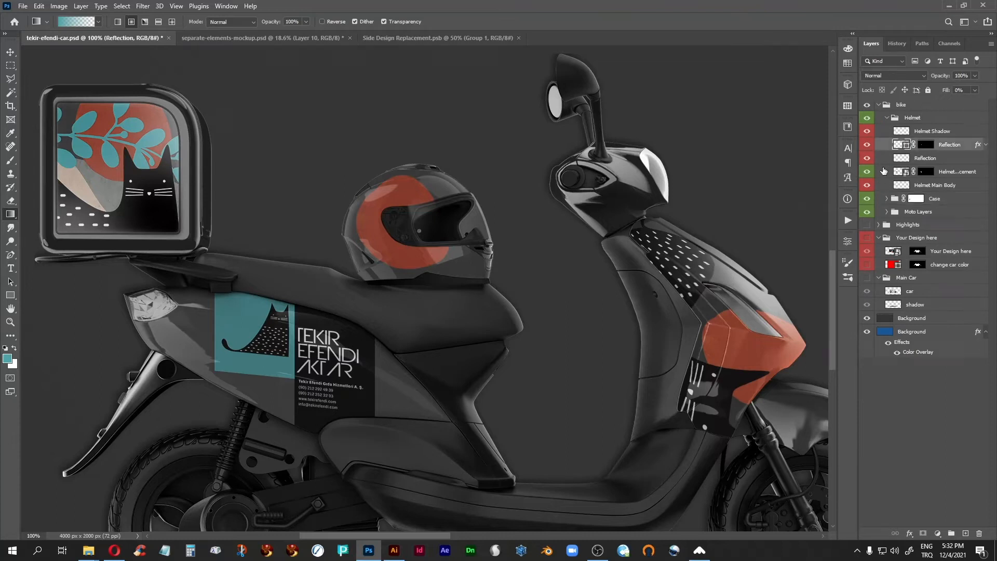
{"action": "left_click", "coordinate": [866, 145]}
{"action": "left_click", "coordinate": [868, 148]}
{"action": "left_click", "coordinate": [866, 172]}
{"action": "left_click", "coordinate": [866, 173]}
{"action": "left_click", "coordinate": [897, 172]}
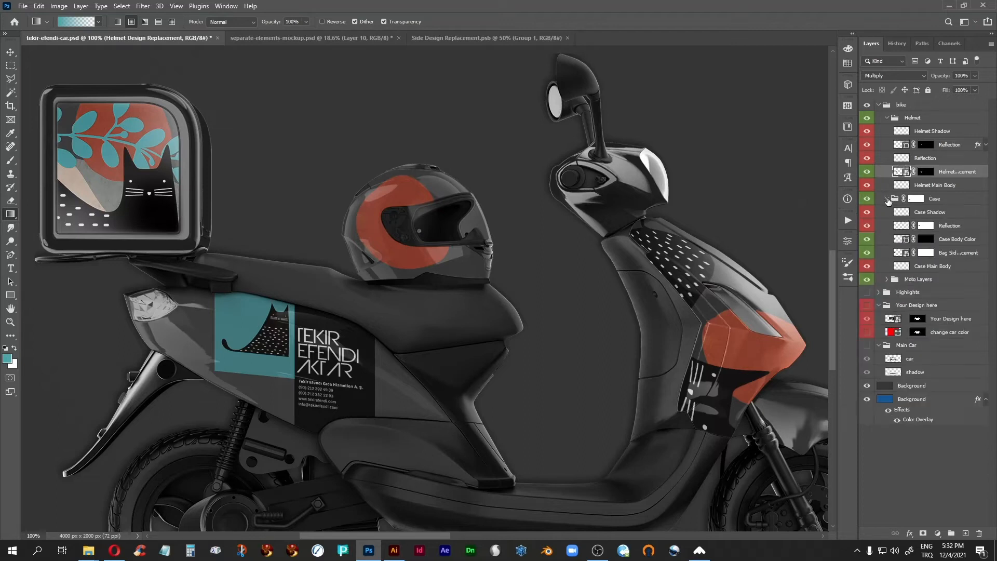
{"action": "left_click", "coordinate": [887, 118]}
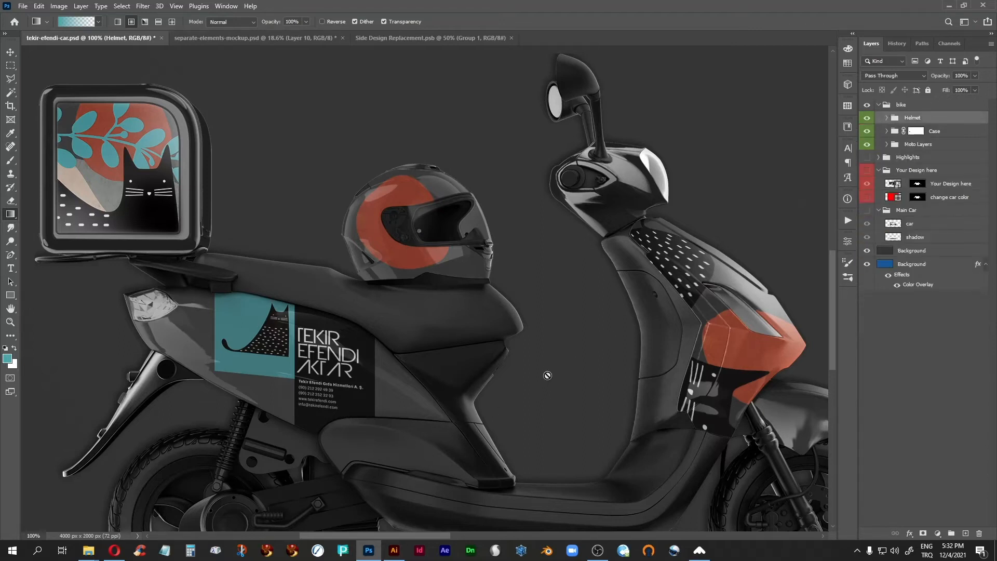
Select Vehicle Main Body in the Moto Layers group and toggle its Smart Filters to compare the body shading
{"action": "left_click_drag", "start_coordinate": [521, 347], "coordinate": [518, 312]}
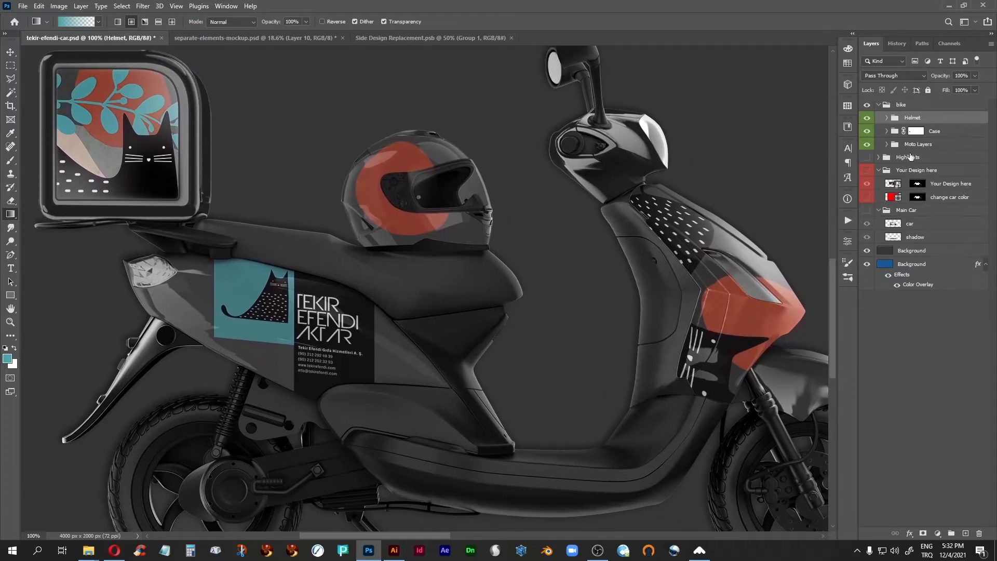
{"action": "left_click", "coordinate": [887, 145]}
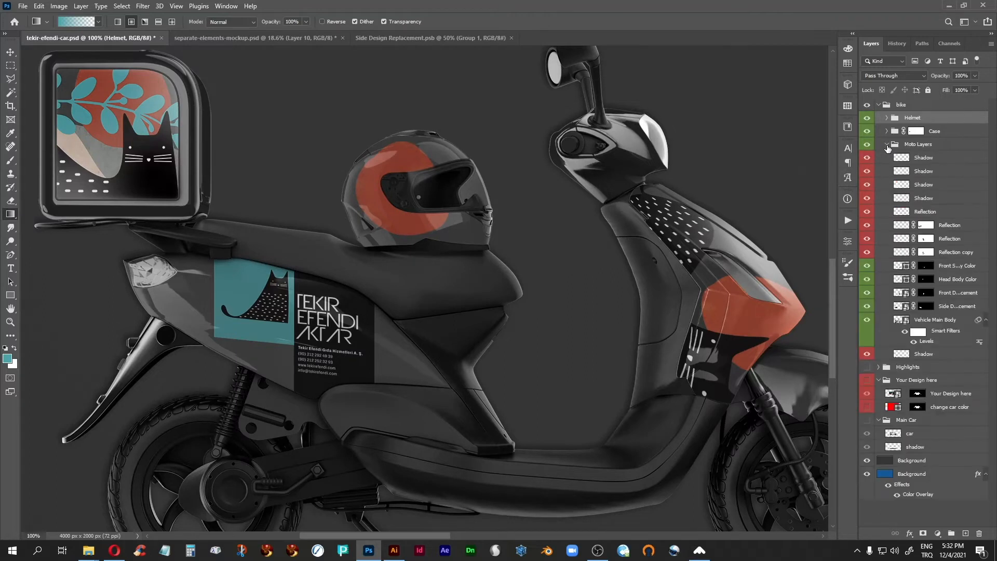
{"action": "left_click", "coordinate": [896, 319]}
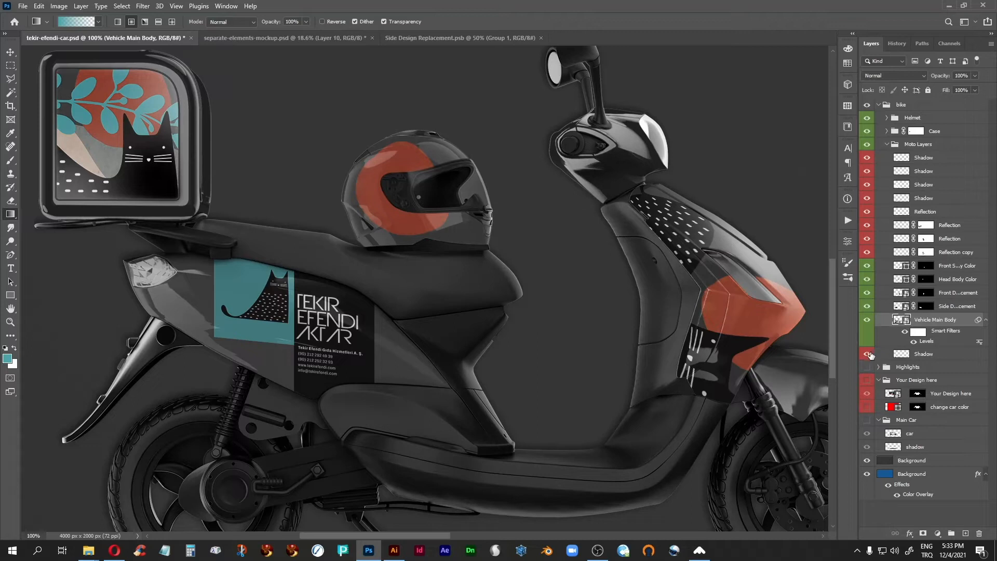
{"action": "left_click_drag", "start_coordinate": [585, 287], "coordinate": [518, 234]}
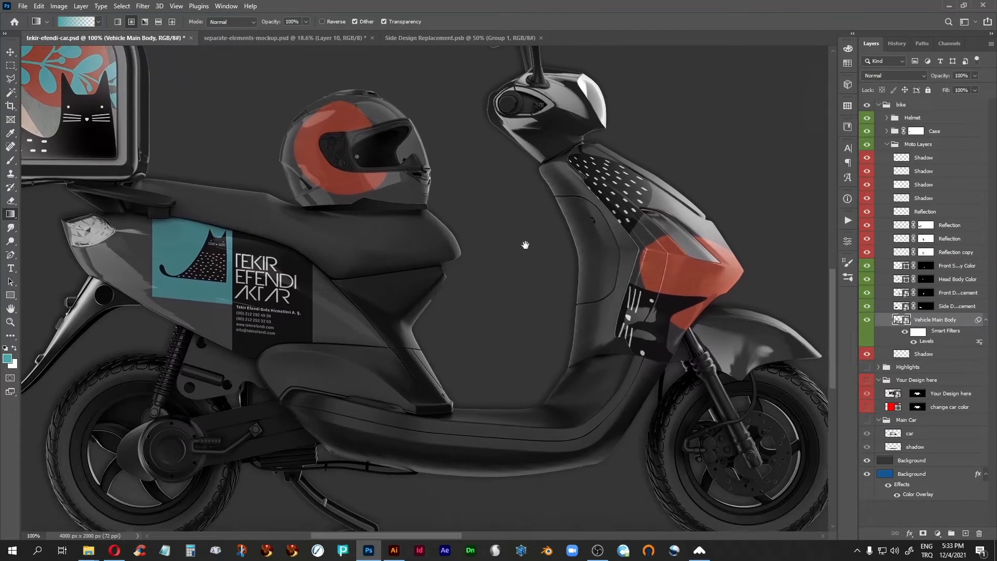
{"action": "left_click", "coordinate": [904, 332]}
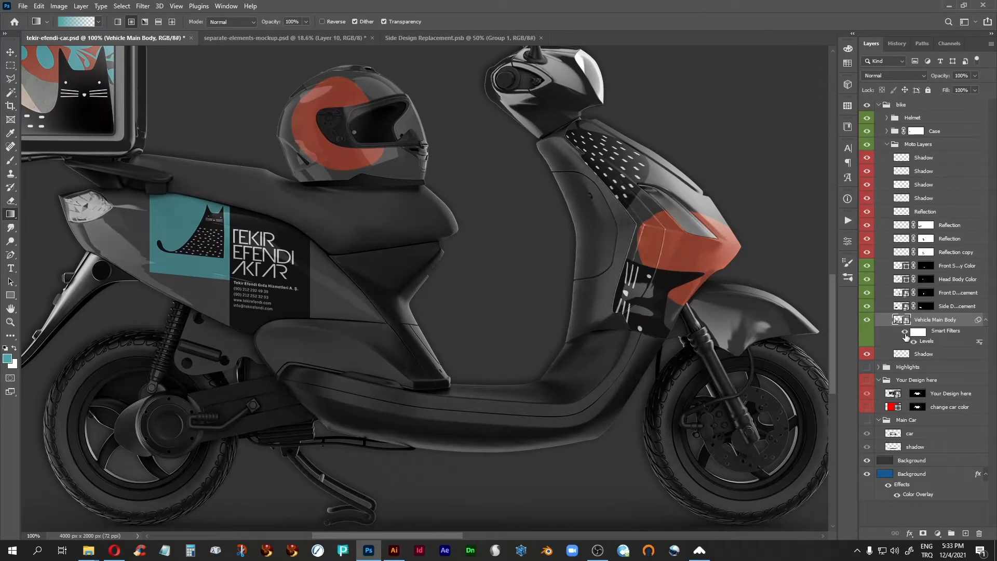
{"action": "left_click", "coordinate": [906, 332]}
{"action": "left_click", "coordinate": [905, 332]}
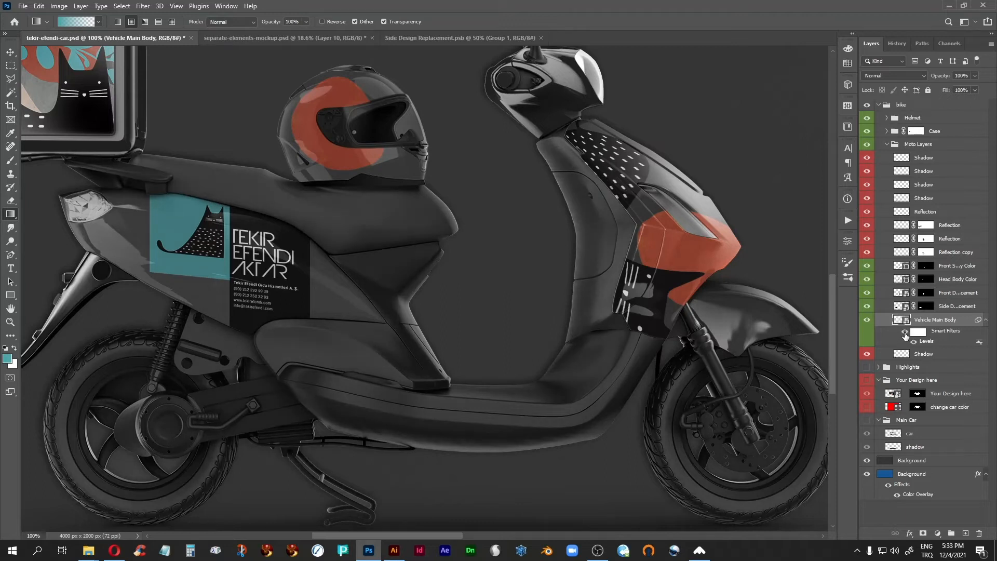
{"action": "left_click", "coordinate": [905, 333]}
{"action": "left_click", "coordinate": [905, 334]}
Check the Side Design Replacement contents and close them, and toggle the Vehicle Main Body layer off and on
{"action": "double_click", "coordinate": [898, 307]}
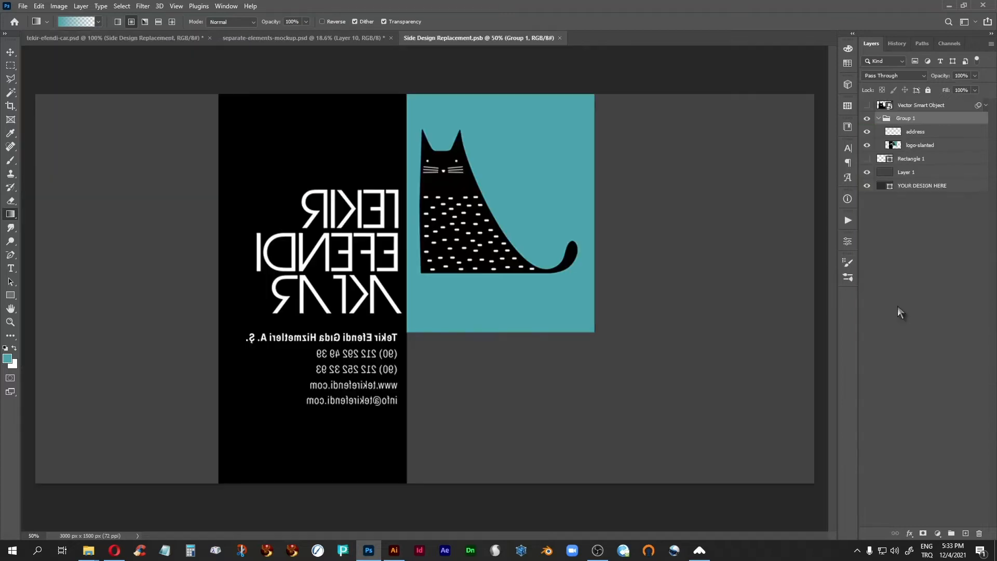
{"action": "left_click", "coordinate": [561, 38]}
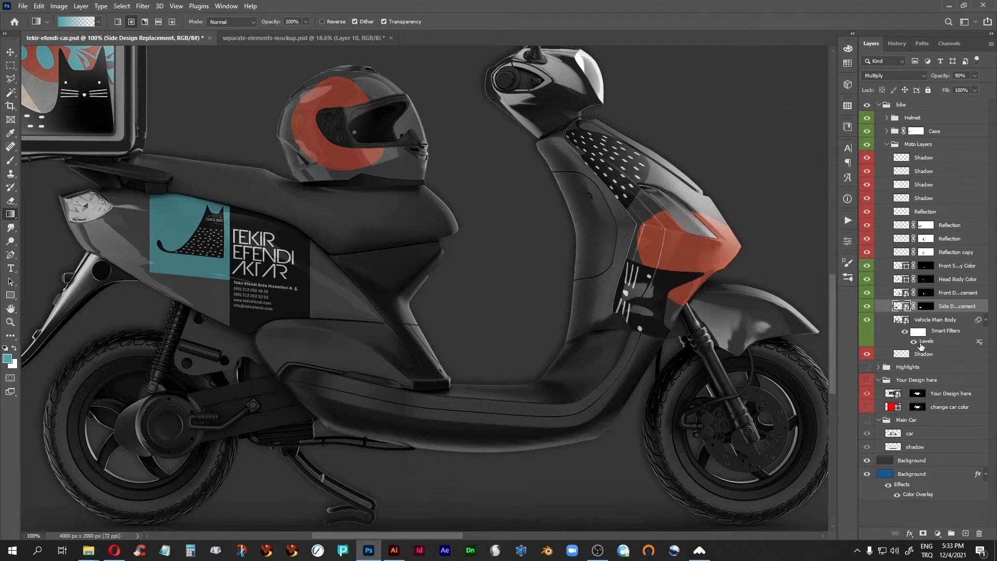
{"action": "left_click", "coordinate": [899, 321]}
{"action": "left_click", "coordinate": [866, 322]}
{"action": "left_click", "coordinate": [866, 322]}
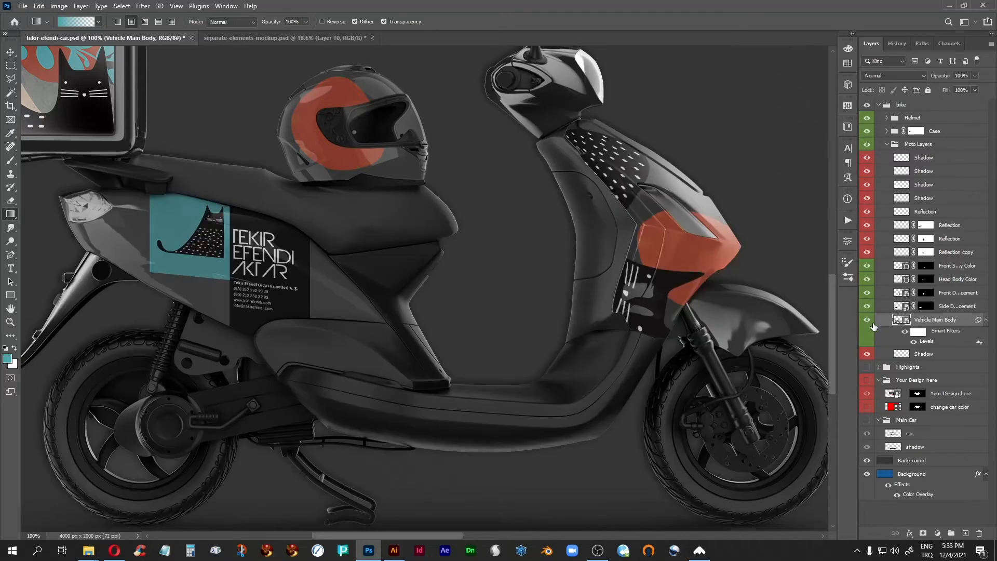
Open the Vehicle Main Body smart object, toggle its layer effects off and on, and compare it with the motorcycle mockup
{"action": "double_click", "coordinate": [899, 320]}
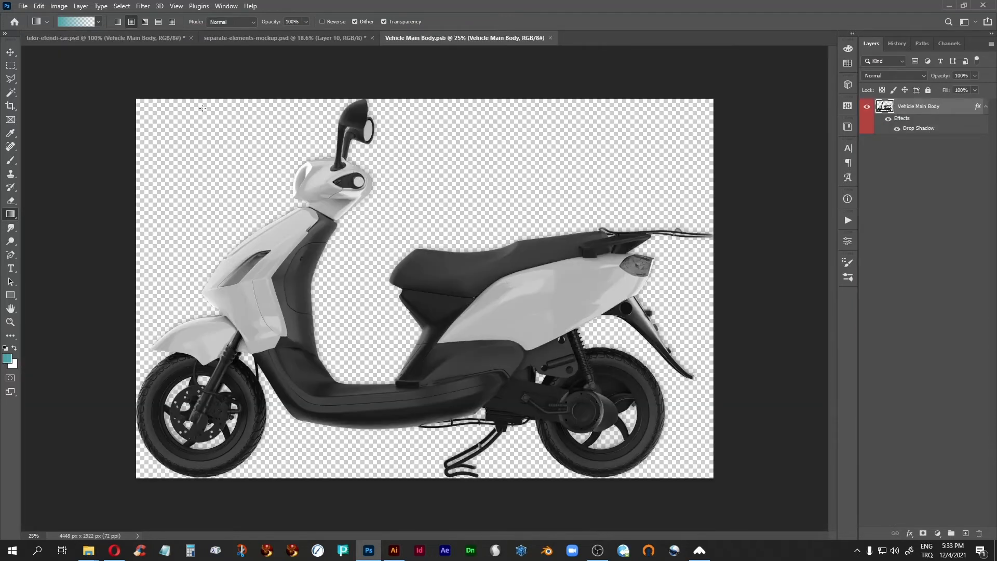
{"action": "left_click", "coordinate": [888, 120]}
{"action": "left_click", "coordinate": [888, 120]}
{"action": "left_click", "coordinate": [58, 38]}
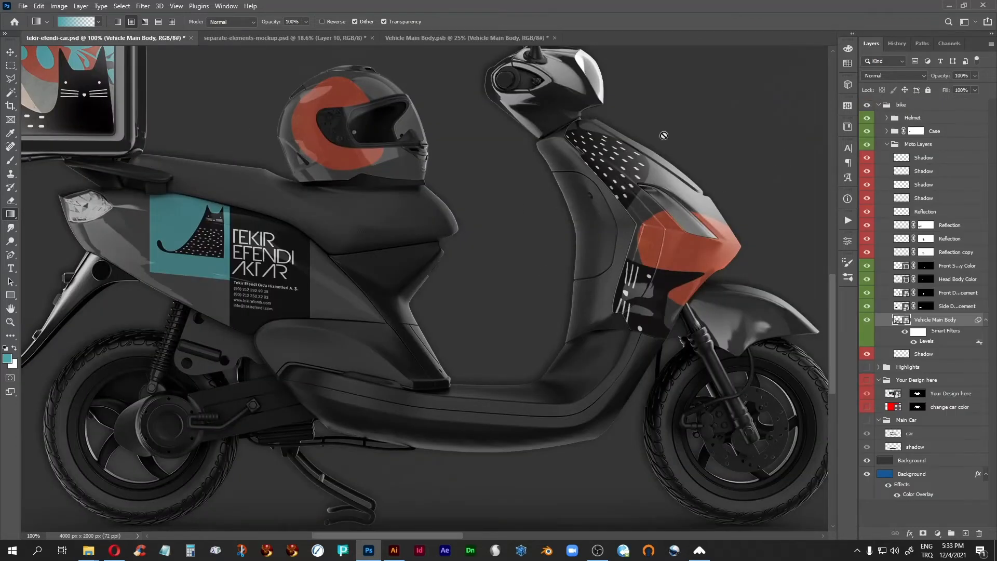
{"action": "left_click", "coordinate": [463, 38]}
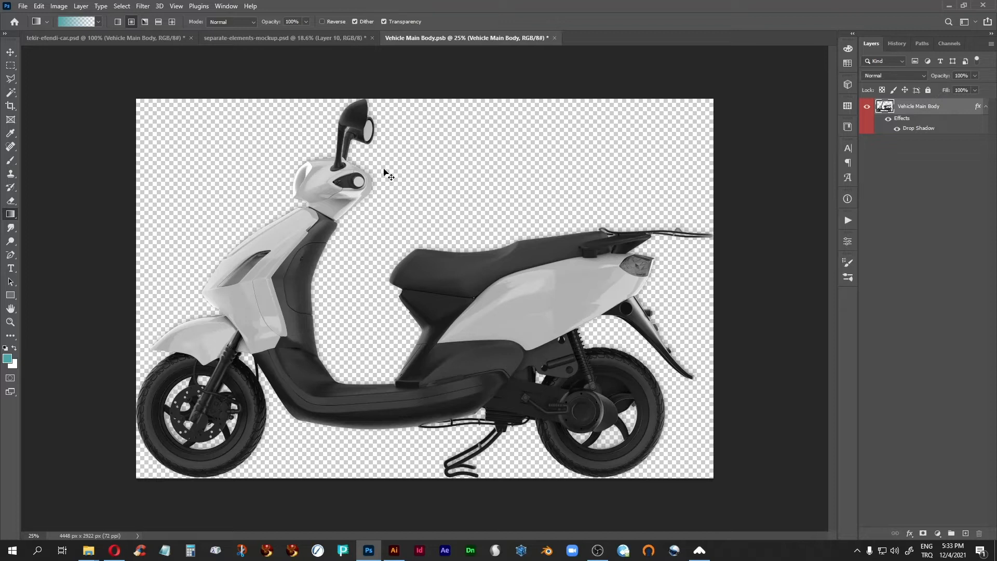
Apply a slight midtone Curves adjustment to the whole Vehicle Main Body layer
{"action": "key", "text": "ctrl+m"}
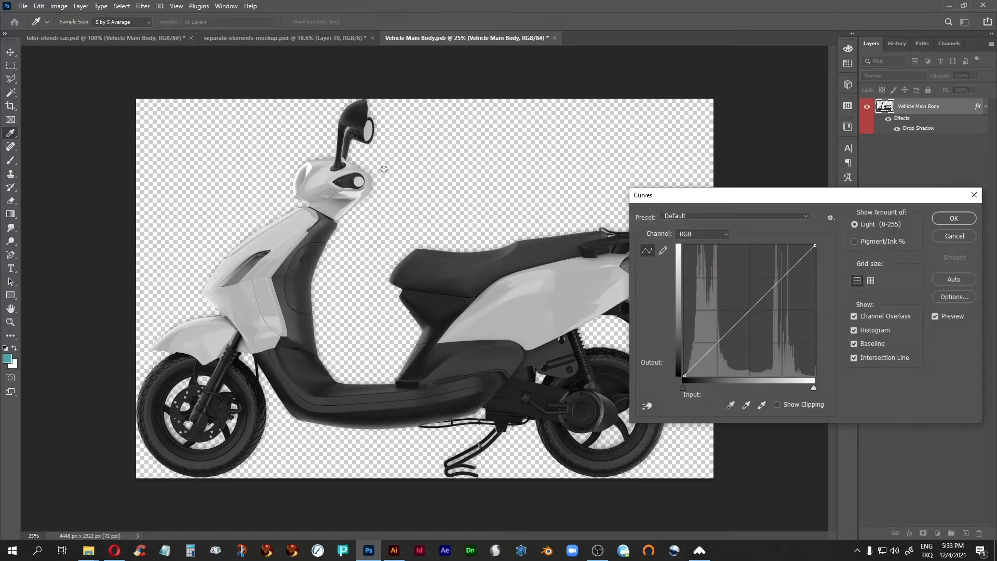
{"action": "left_click_drag", "start_coordinate": [749, 310], "coordinate": [748, 308]}
{"action": "left_click", "coordinate": [952, 221]}
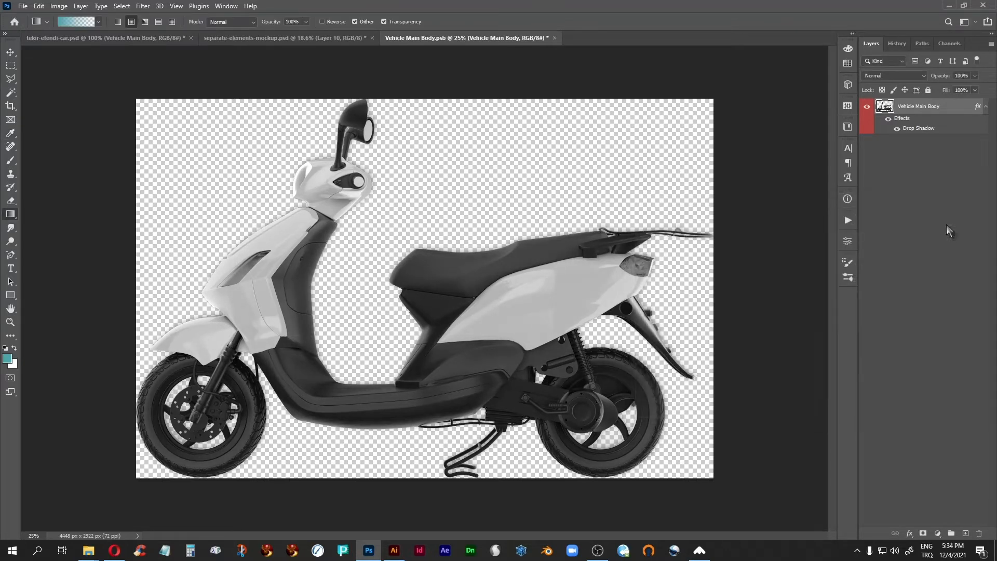
Select the white fairing around the motorcycle's headlight with the freehand Lasso and feather the selection
{"action": "left_click", "coordinate": [11, 79]}
{"action": "right_click", "coordinate": [10, 79]}
{"action": "left_click", "coordinate": [54, 79]}
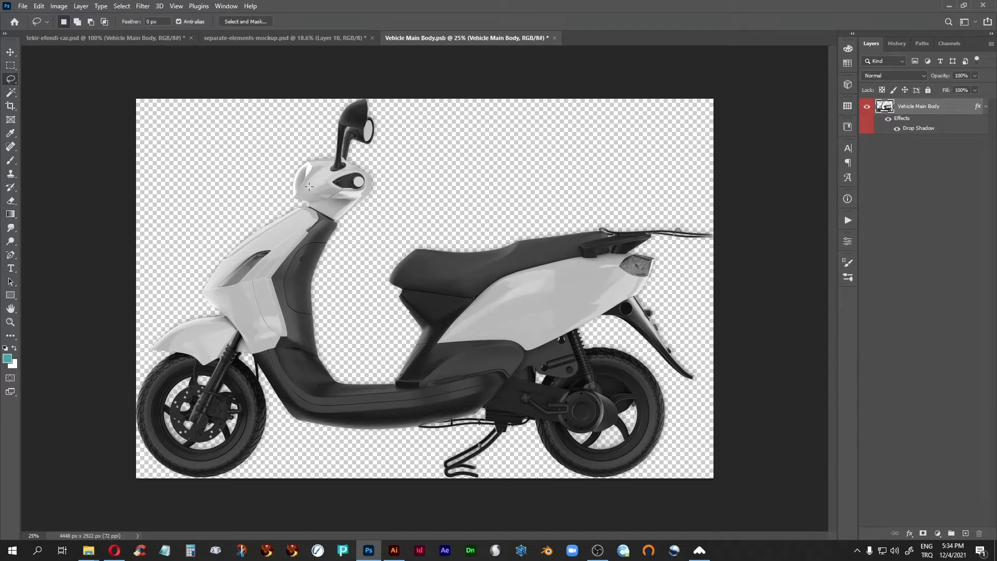
{"action": "mouse_move", "coordinate": [335, 150]}
{"action": "left_mouse_down"}
{"action": "mouse_move", "coordinate": [371, 188]}
{"action": "mouse_move", "coordinate": [354, 215]}
{"action": "mouse_move", "coordinate": [336, 222]}
{"action": "mouse_move", "coordinate": [288, 194]}
{"action": "left_mouse_up"}
{"action": "left_click_drag", "start_coordinate": [314, 154], "coordinate": [314, 154]}
{"action": "key", "text": "shift+F6"}
{"action": "key", "text": "Return"}
Darken the headlight fairing's midtones with Curves, mapping input 134 to output 120
{"action": "key", "text": "ctrl+d"}
{"action": "key", "text": "ctrl+m"}
{"action": "left_click", "coordinate": [752, 314]}
{"action": "left_click_drag", "start_coordinate": [752, 313], "coordinate": [758, 315]}
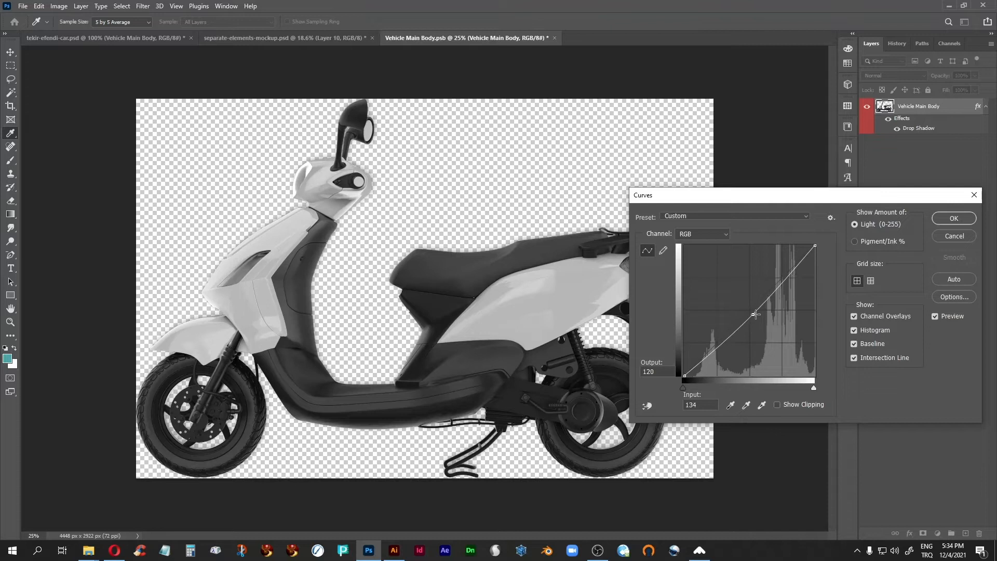
{"action": "key", "text": "Return"}
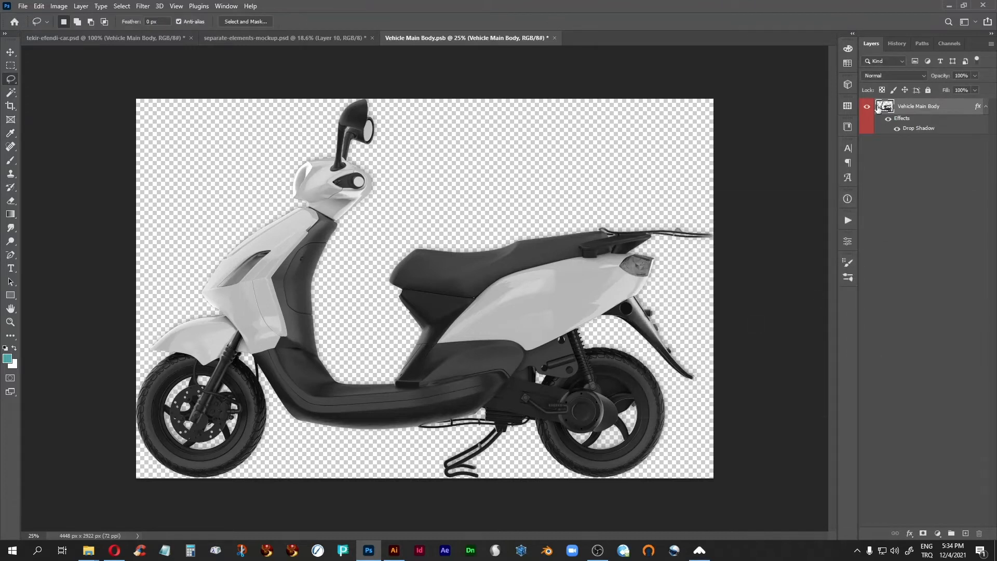
Save the Vehicle Main Body contents, return to the tekir-efendi-car.psd mockup, and toggle the body's Smart Filters for comparison
{"action": "key", "text": "ctrl+s"}
{"action": "left_click", "coordinate": [109, 39]}
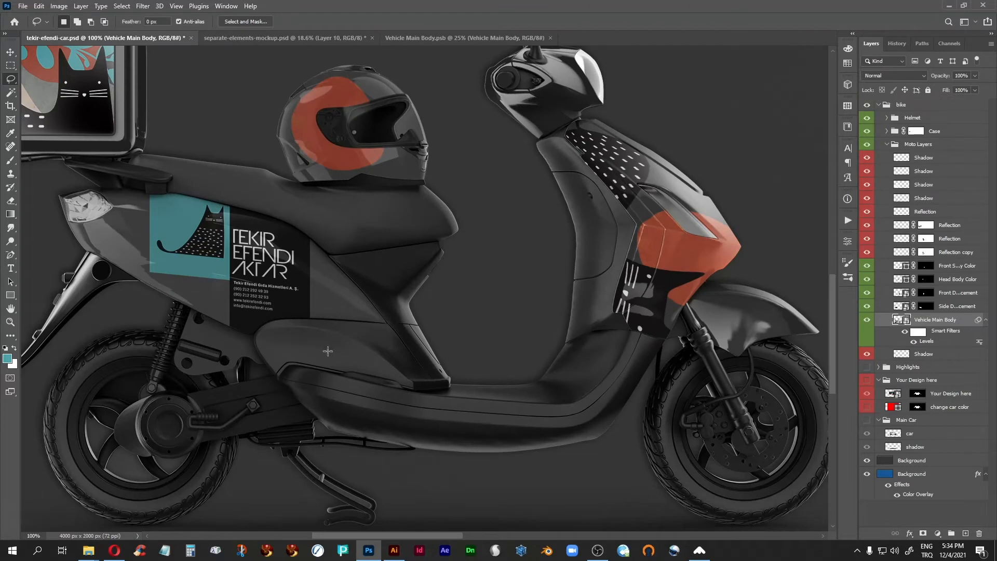
{"action": "left_click", "coordinate": [904, 331]}
{"action": "left_click", "coordinate": [903, 332]}
{"action": "key", "text": "ctrl+minus"}
{"action": "key", "text": "ctrl+minus"}
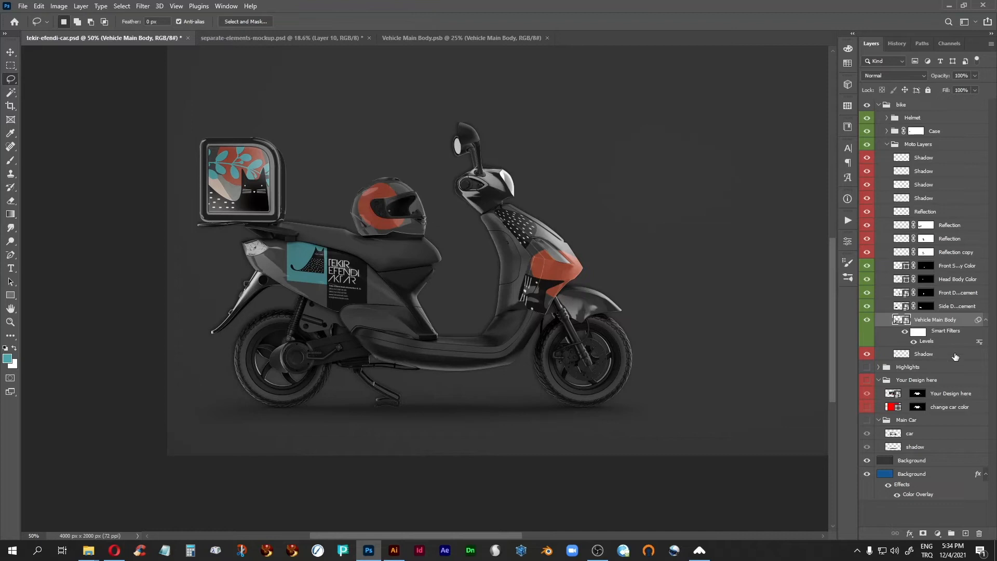
{"action": "mouse_move", "coordinate": [483, 356]}
{"action": "left_mouse_down"}
{"action": "mouse_move", "coordinate": [385, 393]}
{"action": "mouse_move", "coordinate": [395, 419]}
{"action": "left_mouse_up"}
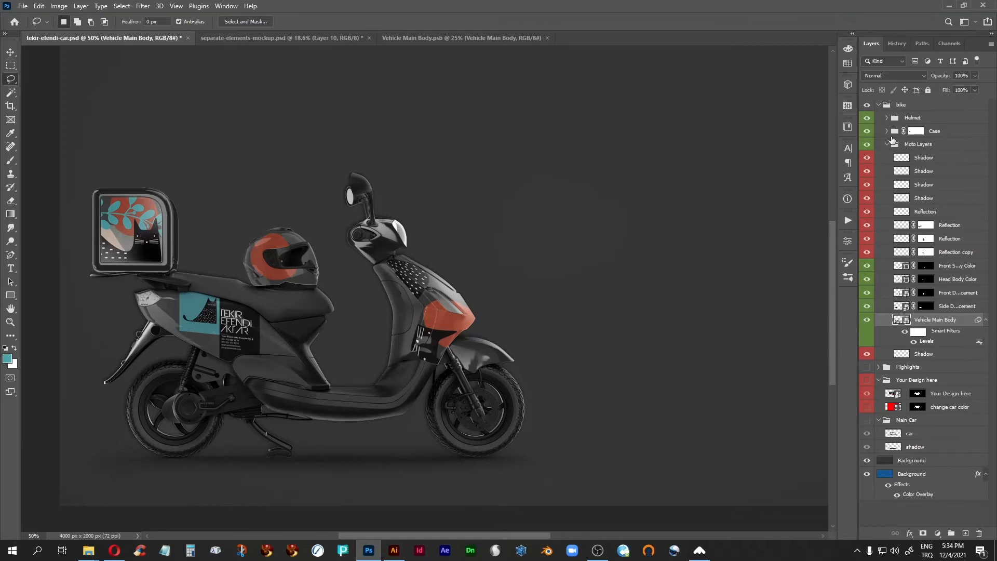
Open the Helmet Design Replacement contents from the Helmet group, and show Group 1 instead of Group 2 in separate-elements-mockup.psd
{"action": "left_click", "coordinate": [886, 118]}
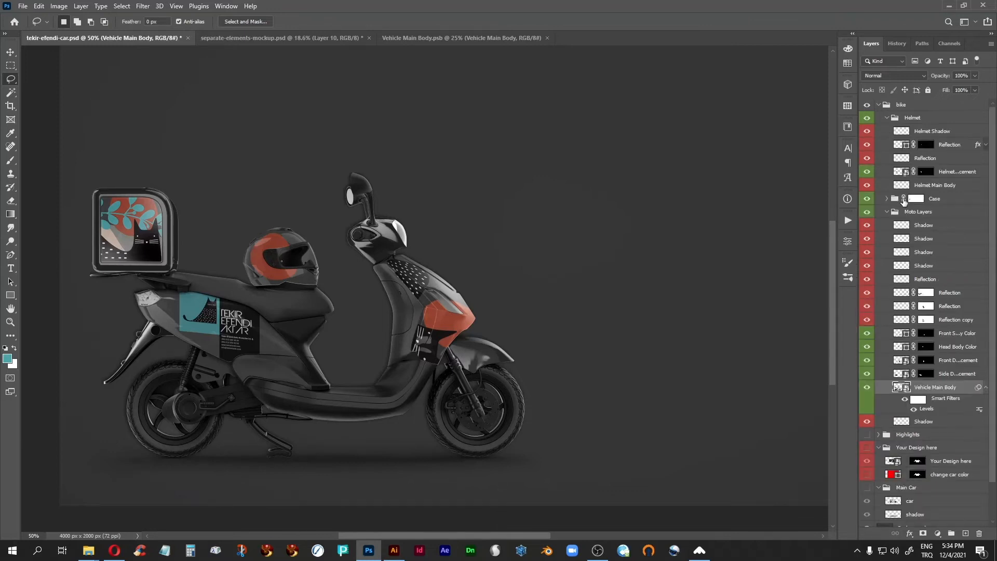
{"action": "double_click", "coordinate": [899, 173]}
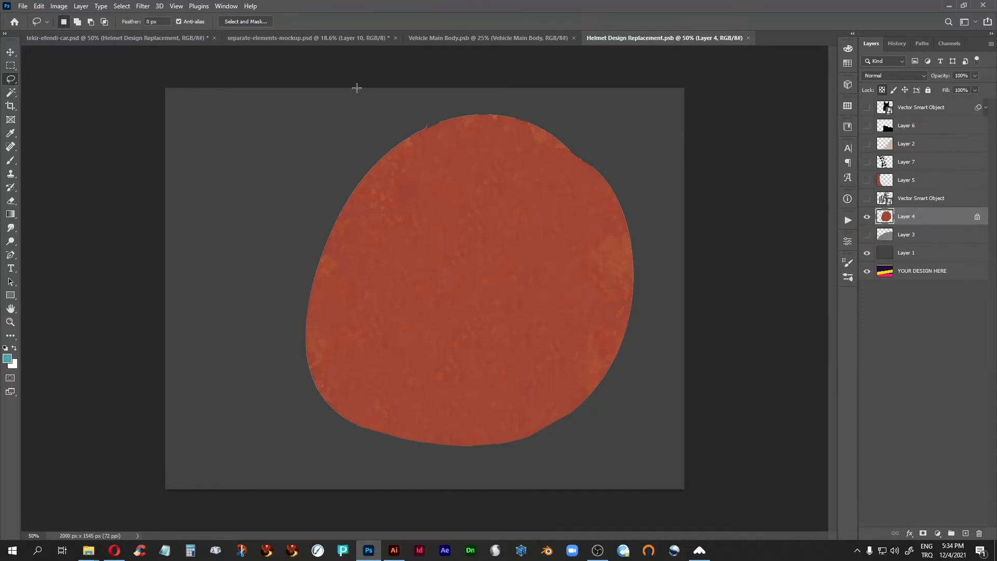
{"action": "left_click", "coordinate": [290, 38]}
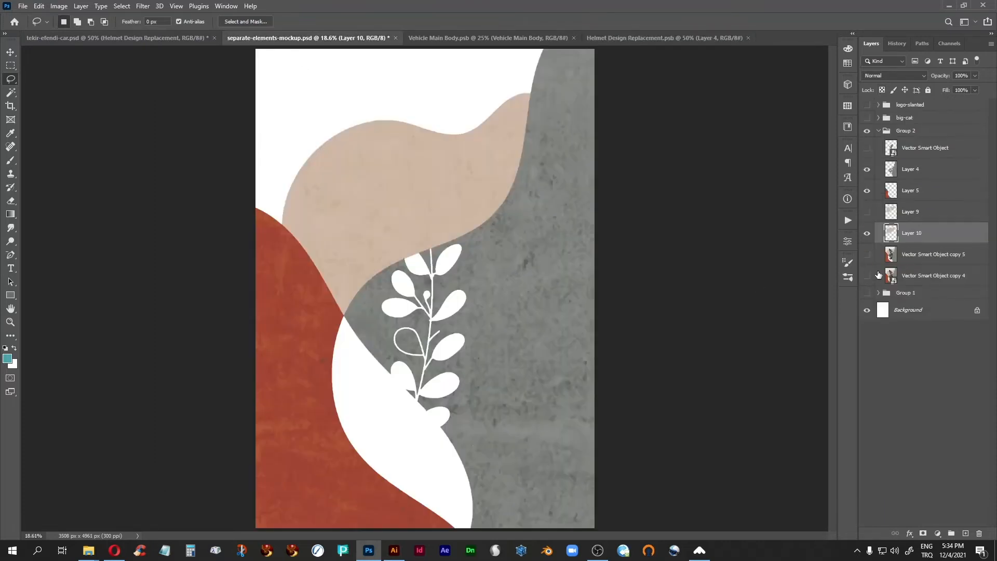
{"action": "left_click", "coordinate": [867, 130]}
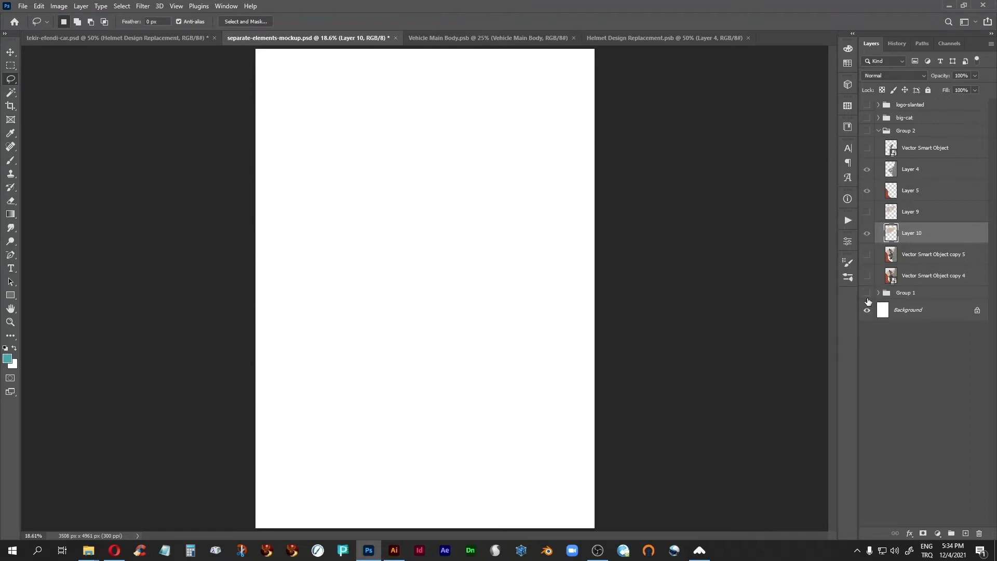
{"action": "left_click", "coordinate": [866, 293]}
{"action": "left_click", "coordinate": [906, 294]}
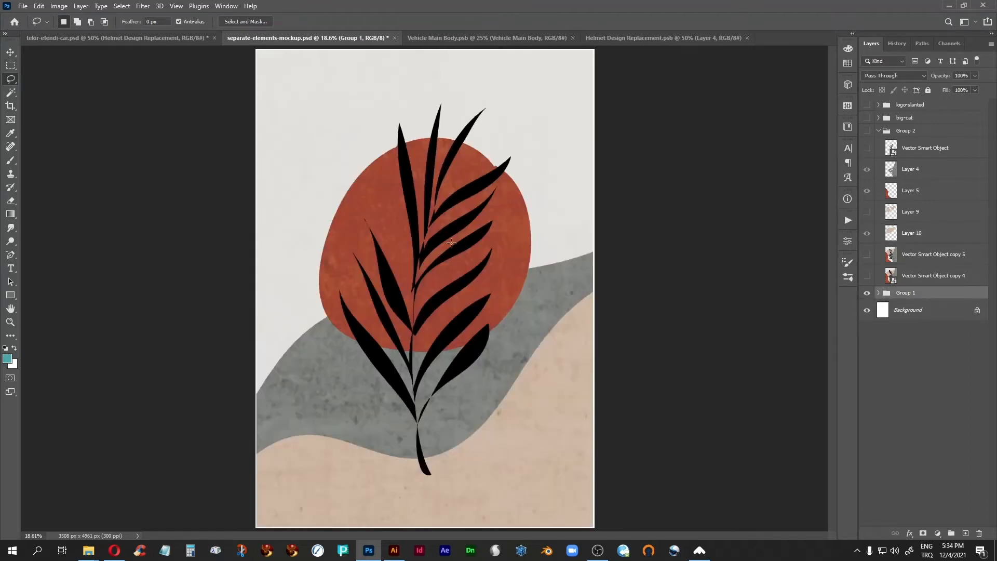
Tile all open documents vertically with the helmet artwork and motorcycle in view, and close the Vehicle Main Body document
{"action": "left_click", "coordinate": [649, 41]}
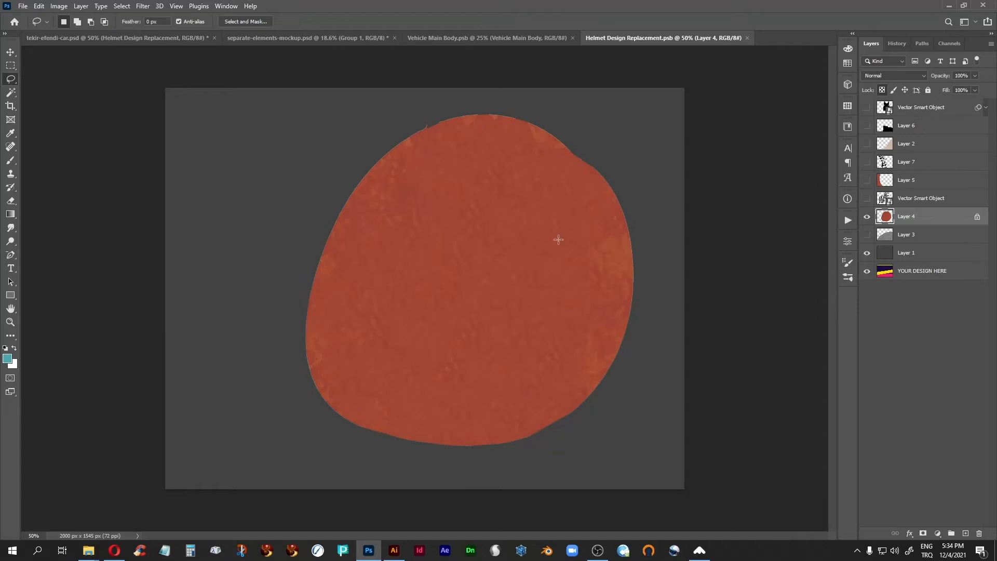
{"action": "left_click", "coordinate": [125, 38]}
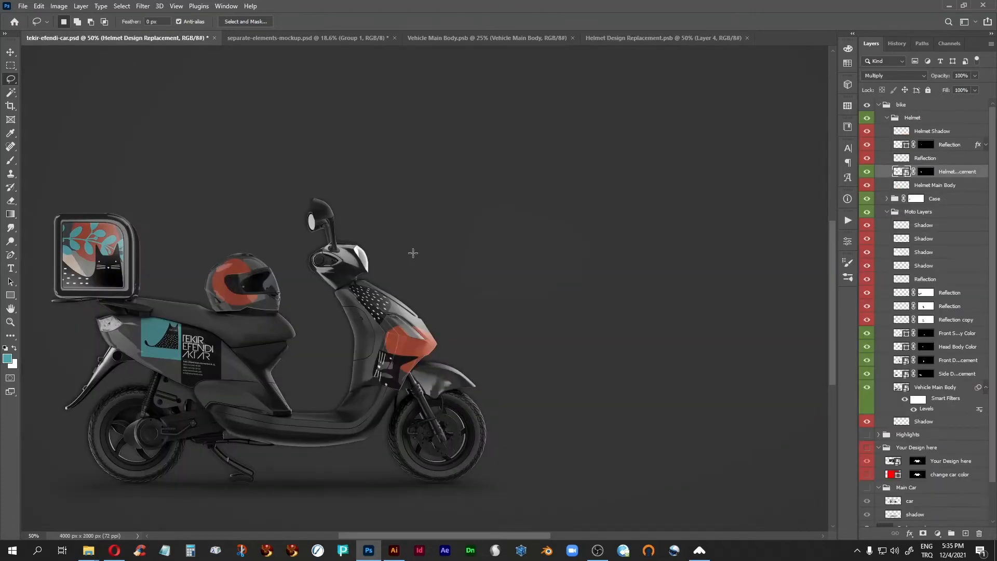
{"action": "left_click", "coordinate": [649, 39]}
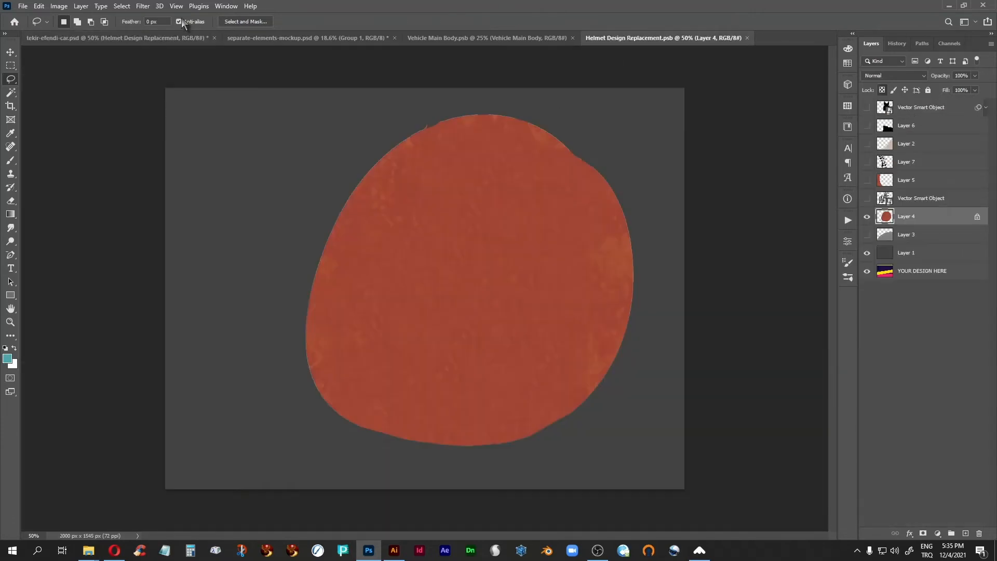
{"action": "left_click", "coordinate": [226, 6]}
{"action": "mouse_move", "coordinate": [283, 17]}
{"action": "left_click", "coordinate": [363, 17]}
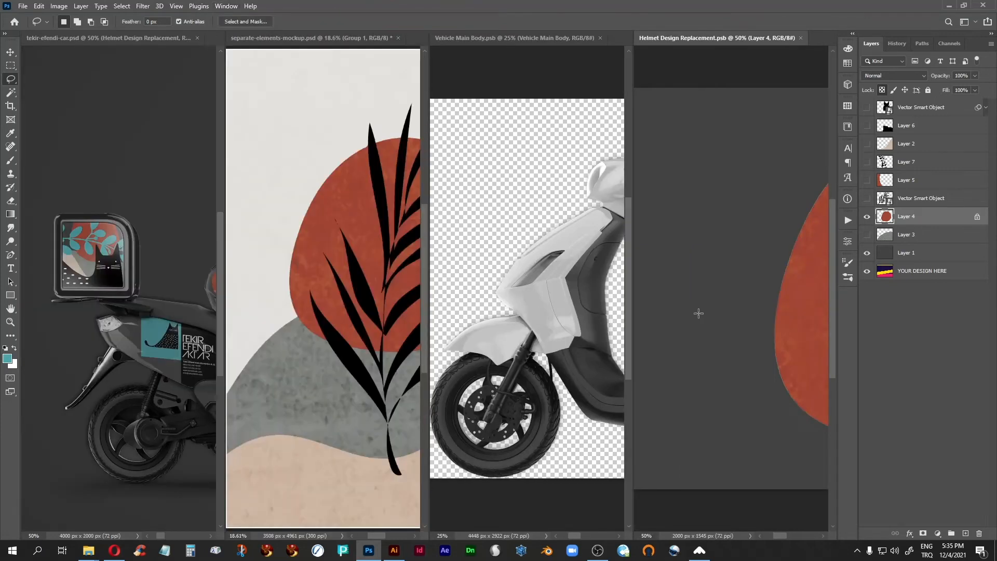
{"action": "key", "text": "ctrl+minus"}
{"action": "key", "text": "ctrl+minus"}
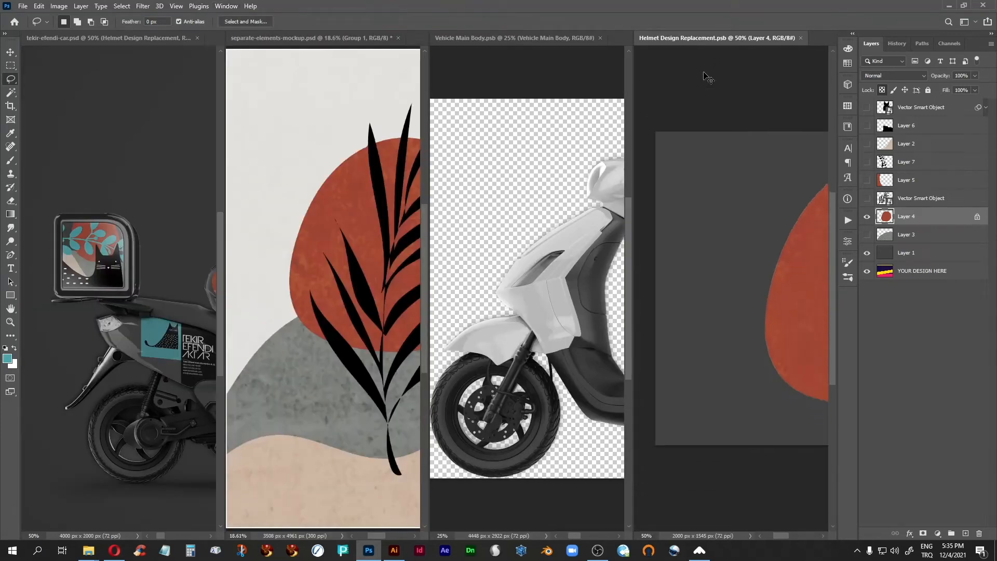
{"action": "left_click_drag", "start_coordinate": [777, 311], "coordinate": [701, 322]}
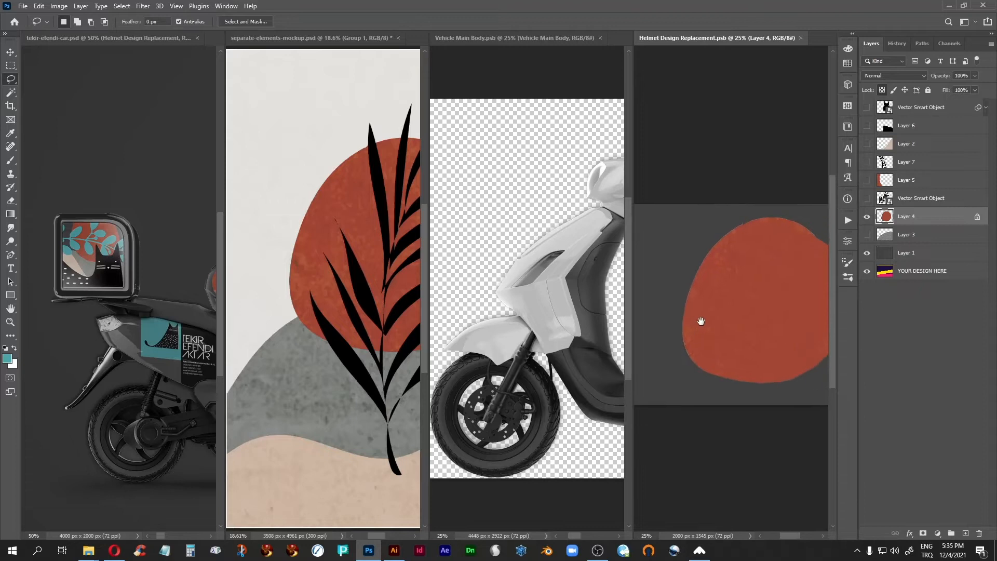
{"action": "left_click", "coordinate": [599, 38]}
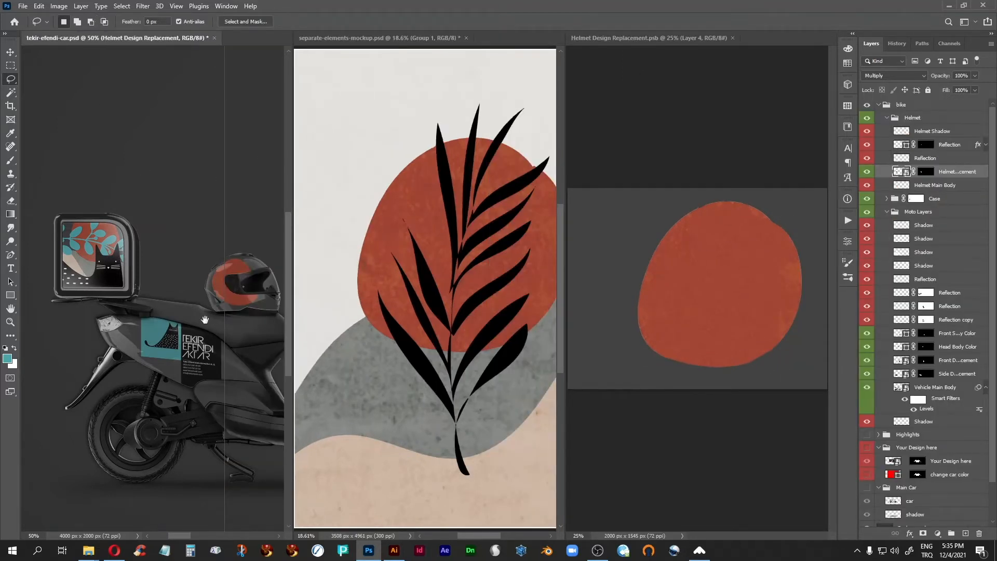
{"action": "left_click_drag", "start_coordinate": [205, 319], "coordinate": [178, 319]}
Try the black branch on Layer 7 over the helmet design's orange shape after previewing the palm leaf, and save
{"action": "left_click", "coordinate": [693, 40]}
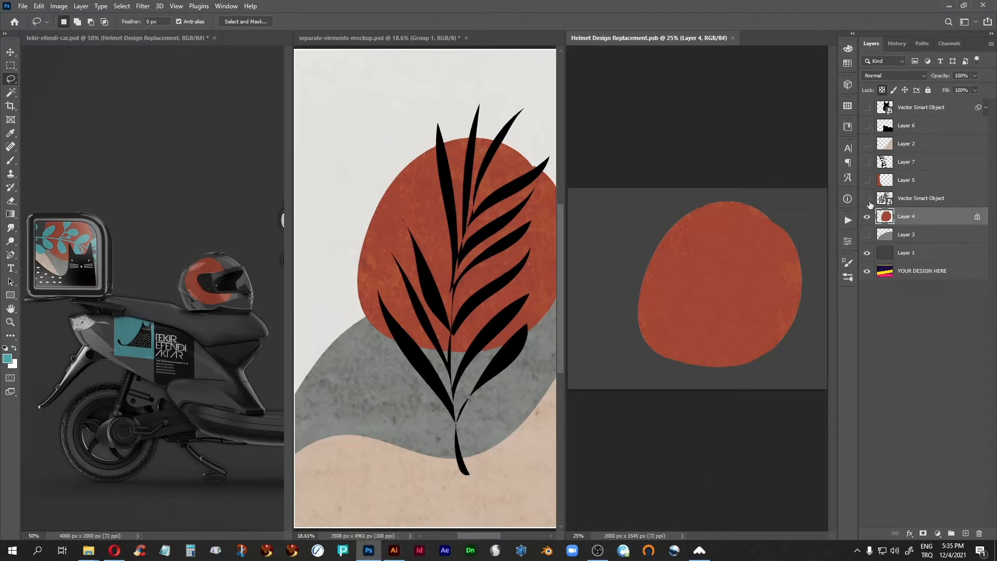
{"action": "left_click", "coordinate": [867, 199]}
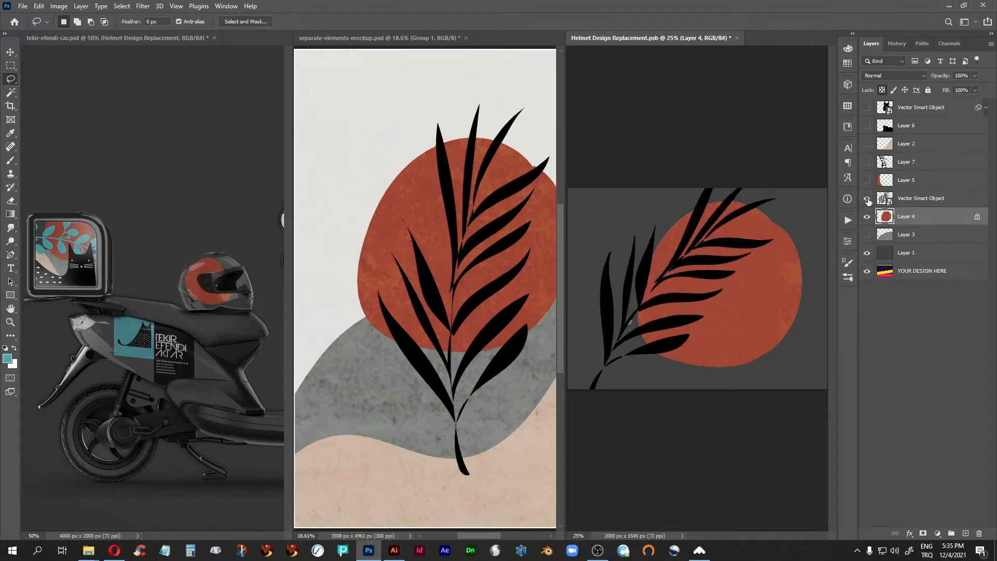
{"action": "left_click", "coordinate": [867, 198]}
{"action": "left_click", "coordinate": [866, 161]}
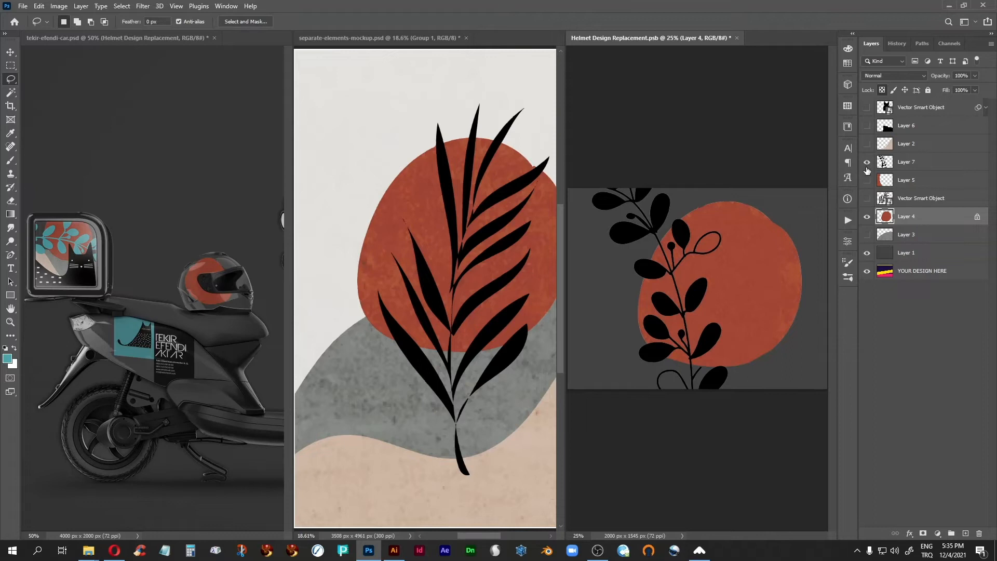
{"action": "left_click", "coordinate": [898, 165]}
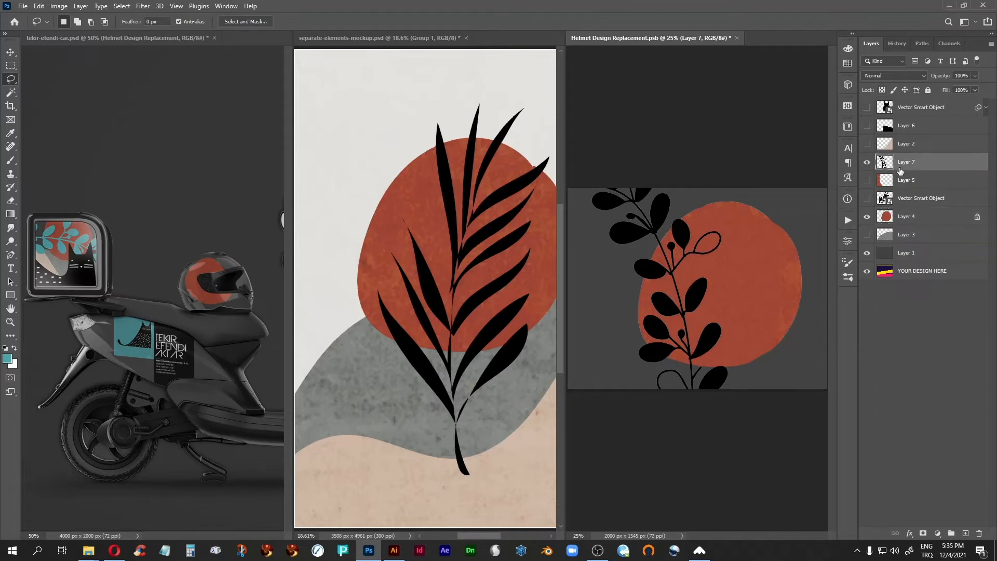
{"action": "key", "text": "ctrl+s"}
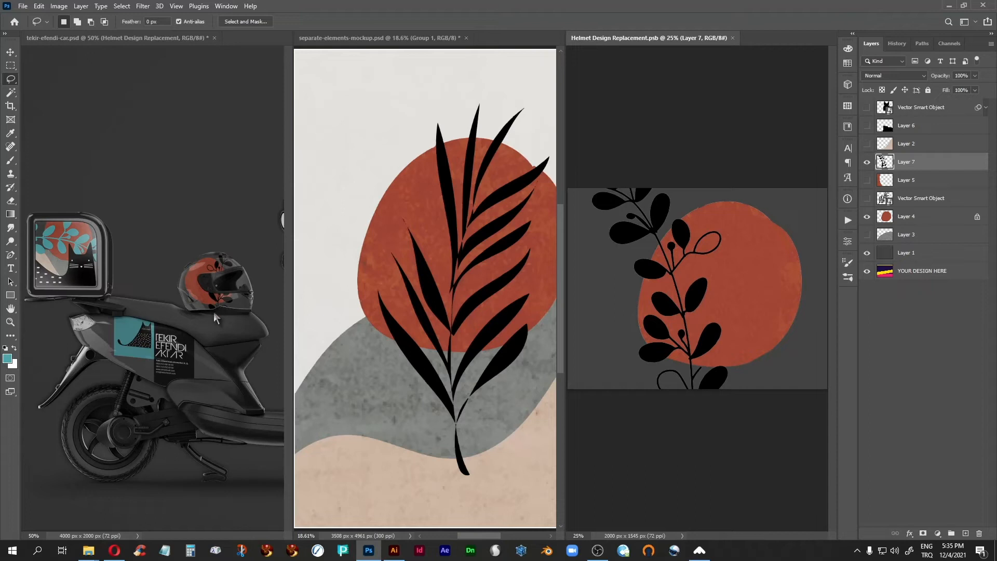
Hide the black branch on Layer 7 in the helmet design, select Layer 4 and save
{"action": "left_click", "coordinate": [866, 162]}
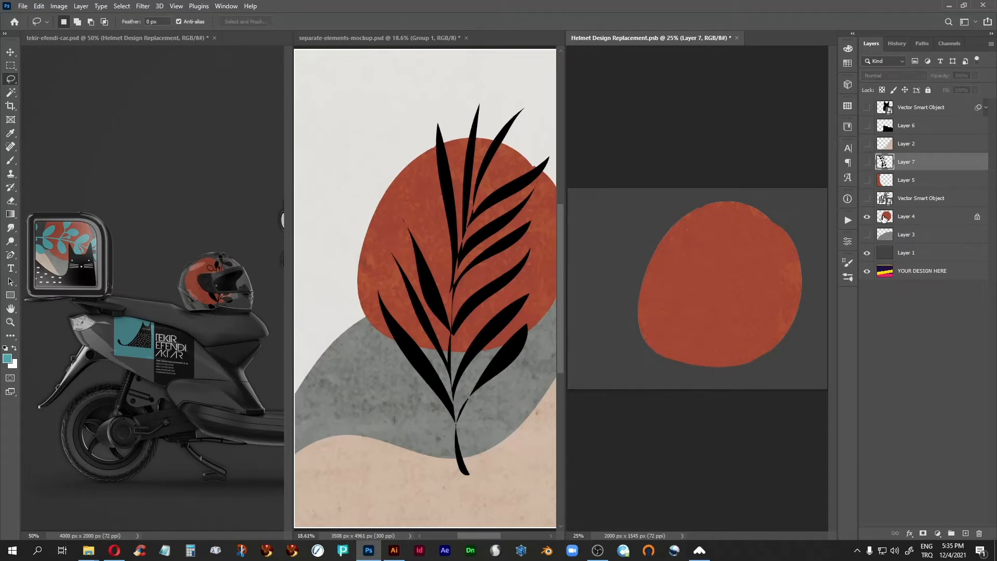
{"action": "left_click", "coordinate": [887, 218]}
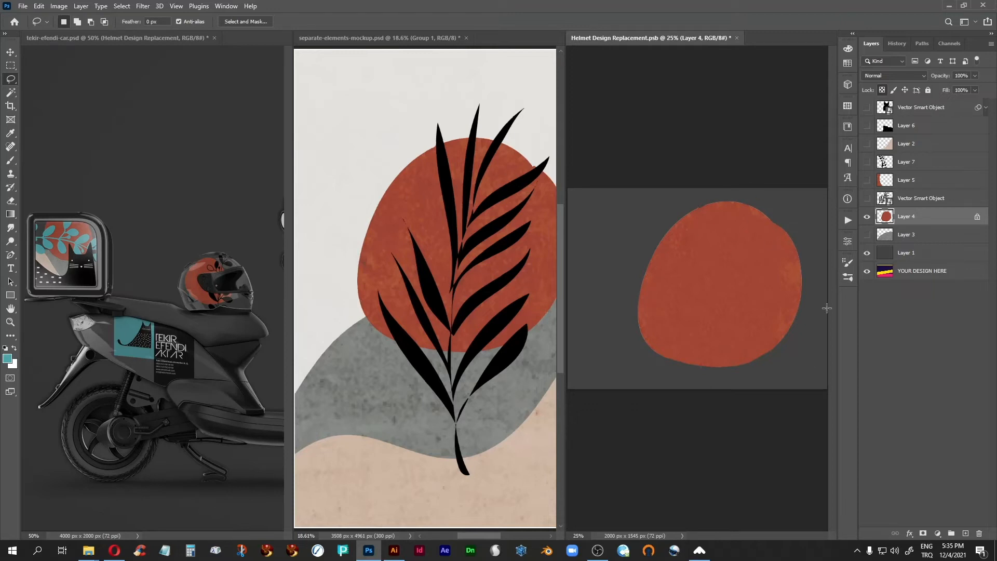
{"action": "key", "text": "ctrl+s"}
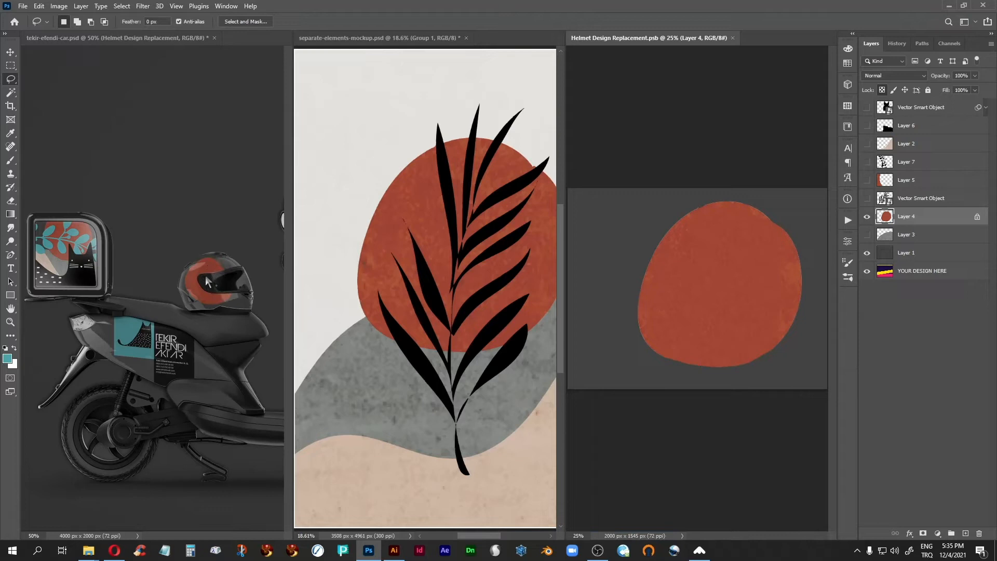
Close the helmet design and review the Side Design Replacement contents against the motorcycle mockup, closing them without changes
{"action": "left_click", "coordinate": [142, 42]}
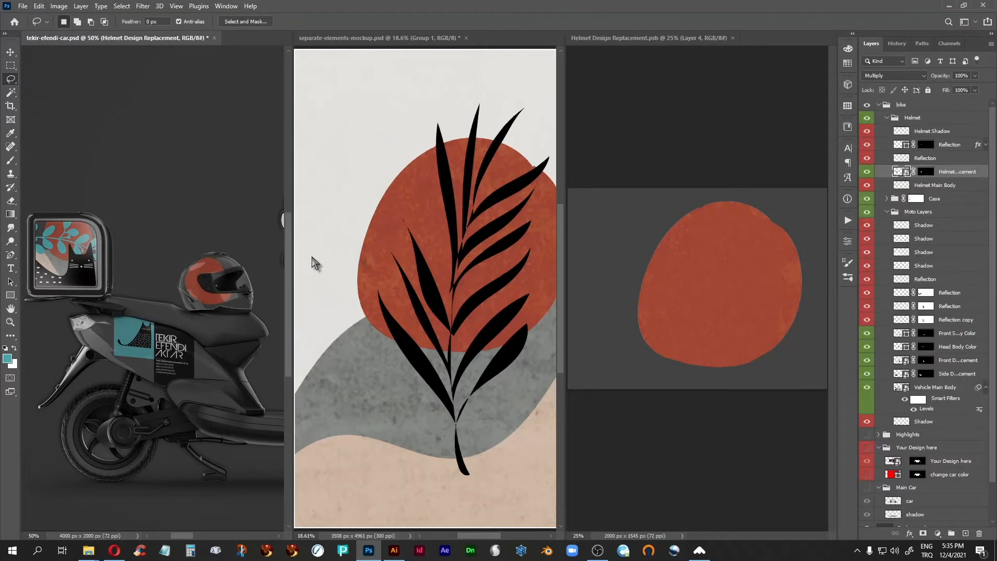
{"action": "left_click", "coordinate": [732, 37]}
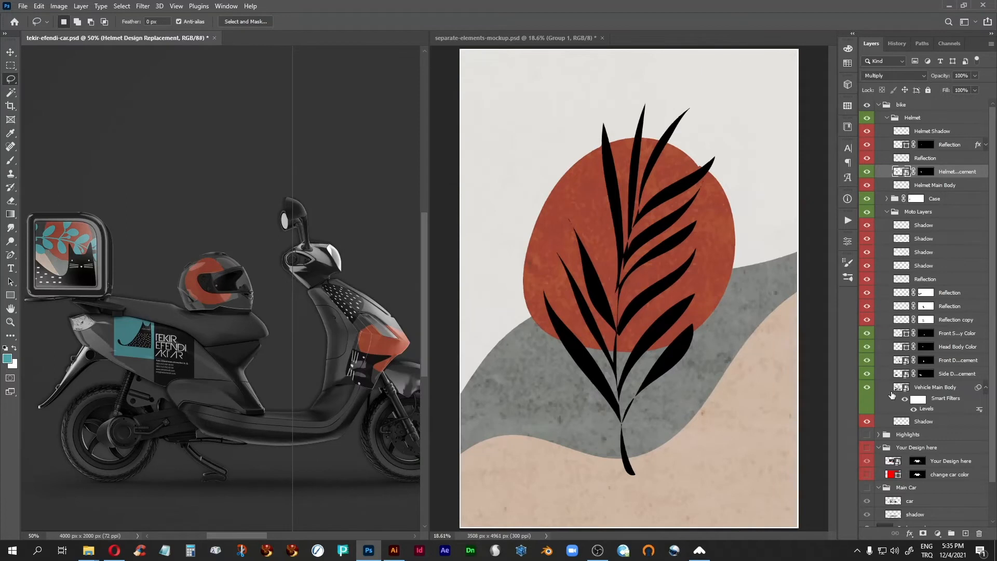
{"action": "double_click", "coordinate": [900, 375]}
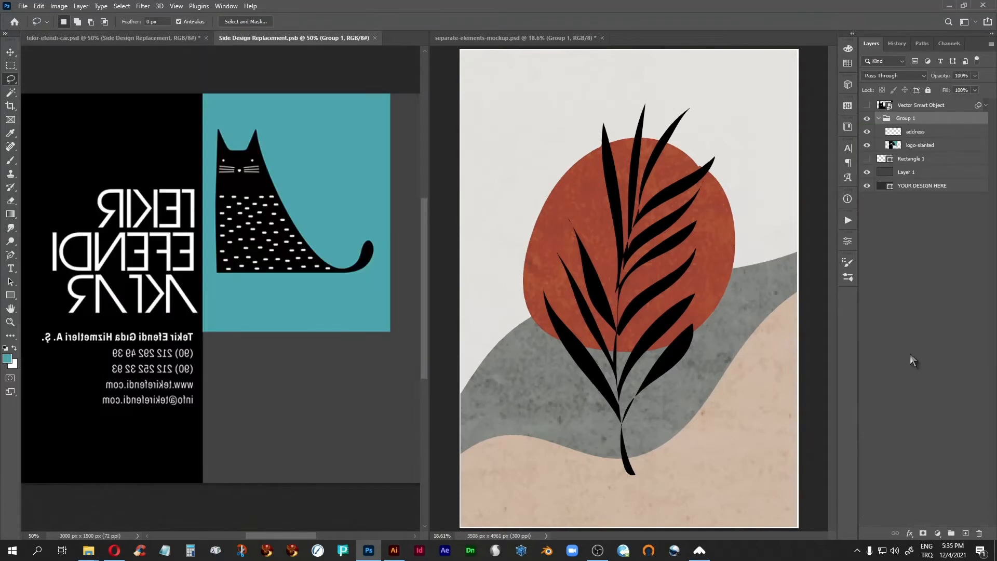
{"action": "key", "text": "ctrl+minus"}
{"action": "key", "text": "ctrl+minus"}
{"action": "key", "text": "ctrl+minus"}
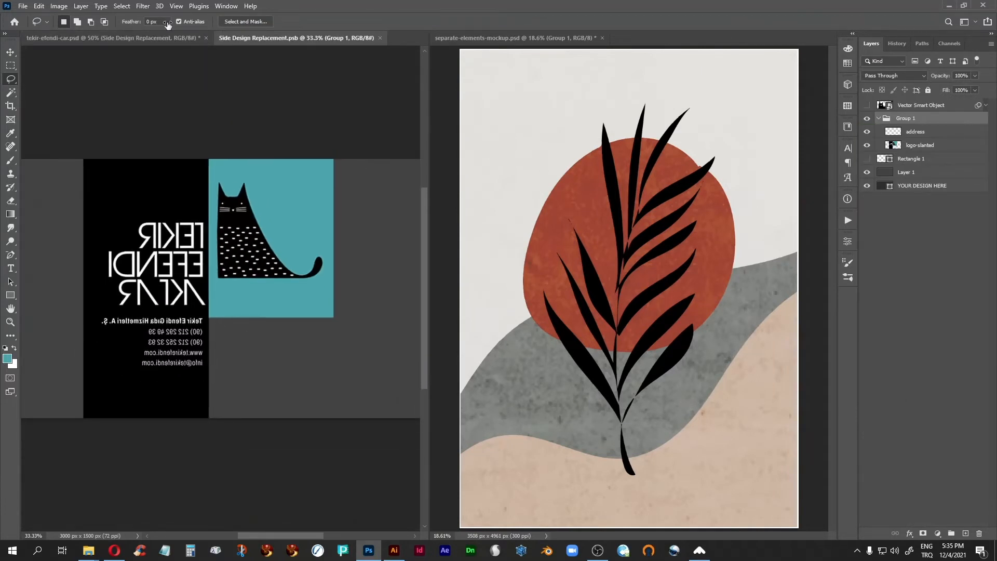
{"action": "left_click", "coordinate": [126, 39]}
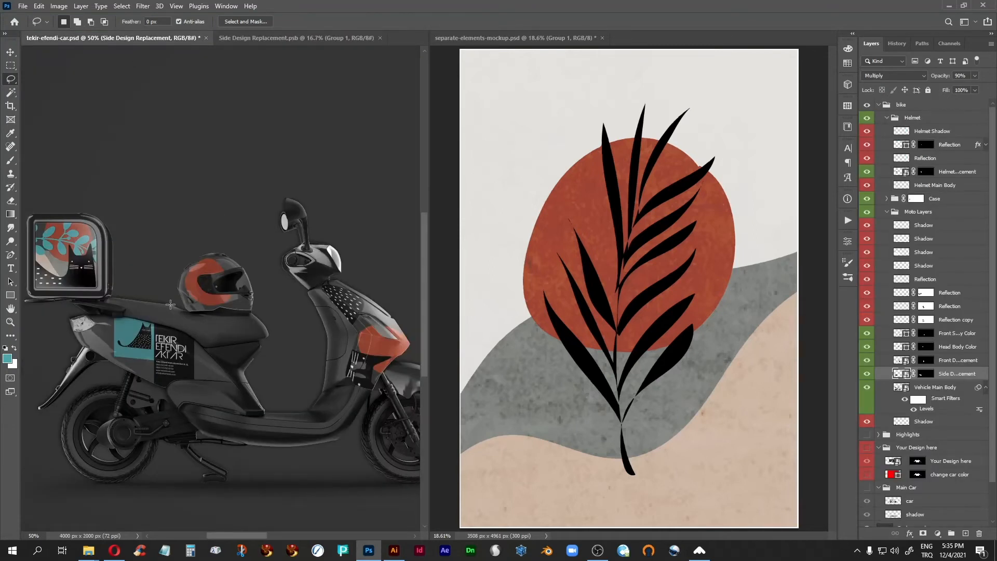
{"action": "left_click", "coordinate": [284, 38]}
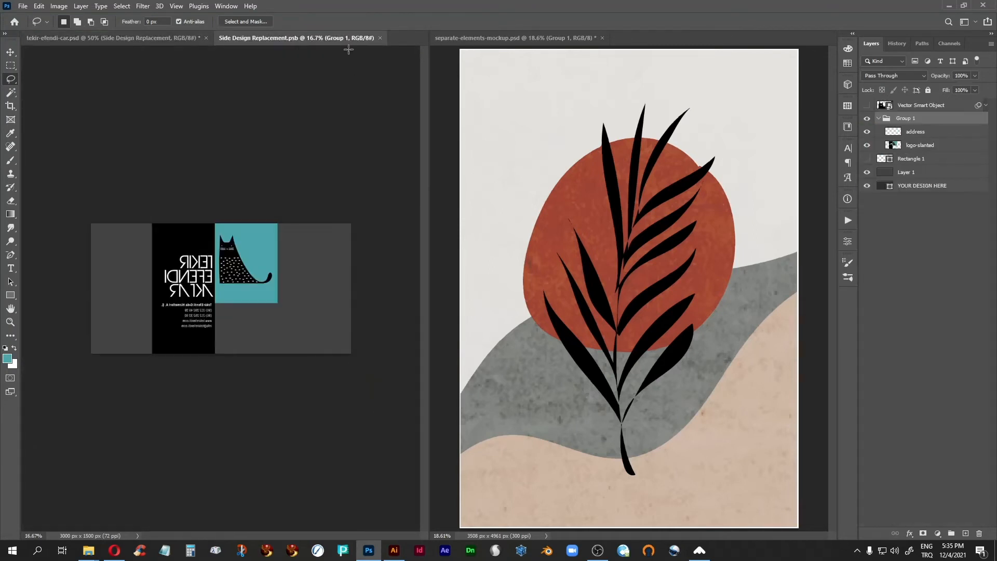
{"action": "left_click", "coordinate": [380, 38]}
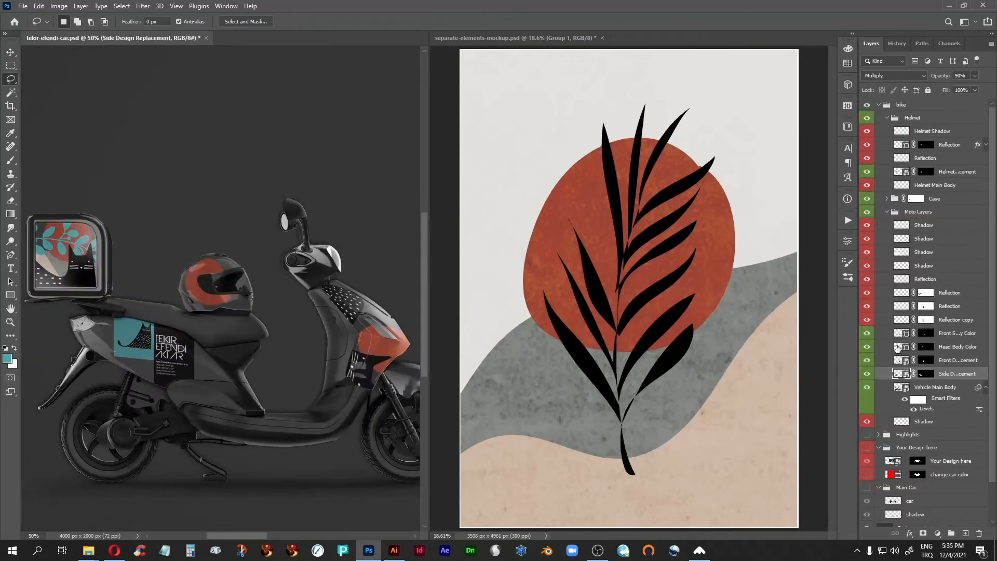
Review the Front Design Replacement layer and its contents, and examine the motorcycle's artwork at 100% from the front to the case
{"action": "left_click", "coordinate": [866, 360]}
{"action": "left_click", "coordinate": [866, 360]}
{"action": "double_click", "coordinate": [898, 360]}
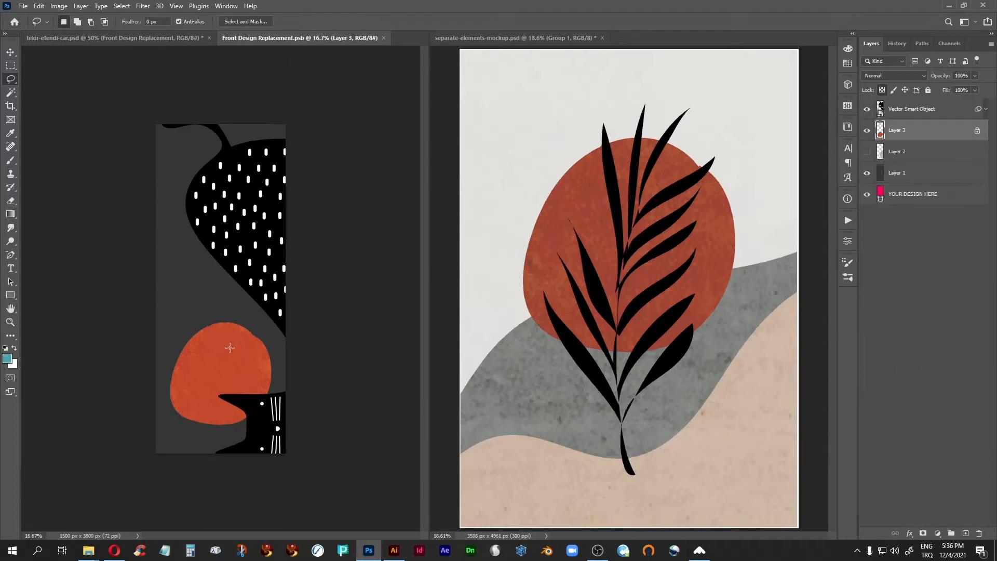
{"action": "left_click", "coordinate": [384, 38]}
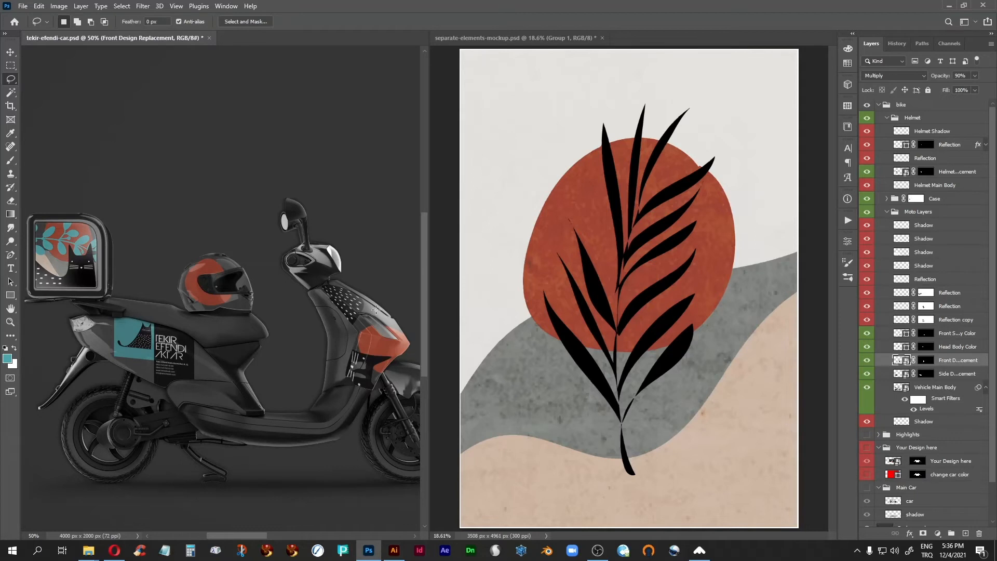
{"action": "key", "text": "ctrl+1"}
{"action": "mouse_move", "coordinate": [346, 440]}
{"action": "left_mouse_down"}
{"action": "mouse_move", "coordinate": [276, 358]}
{"action": "mouse_move", "coordinate": [129, 267]}
{"action": "left_mouse_up"}
{"action": "left_click_drag", "start_coordinate": [220, 153], "coordinate": [376, 359]}
{"action": "left_click_drag", "start_coordinate": [155, 323], "coordinate": [415, 286]}
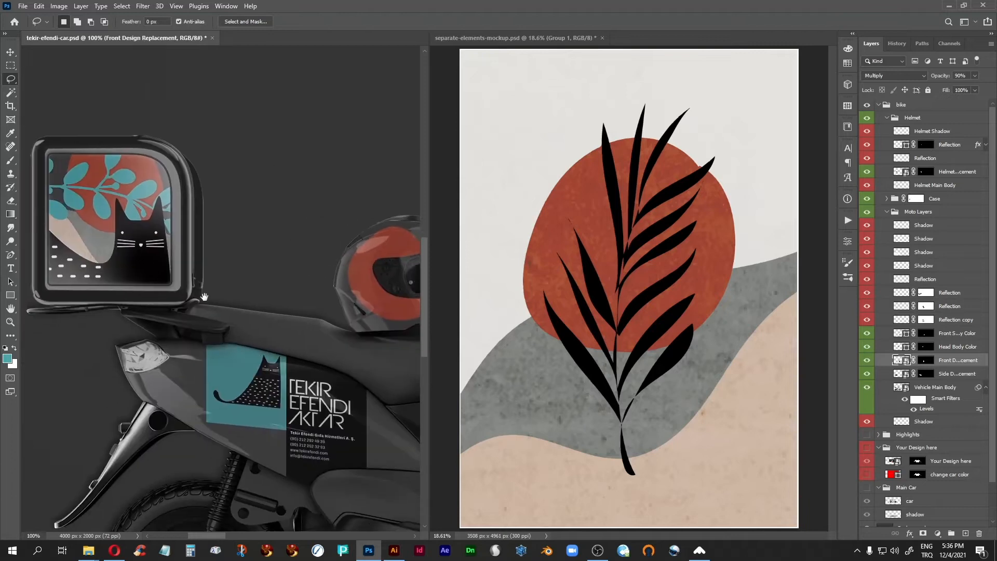
{"action": "left_click_drag", "start_coordinate": [204, 297], "coordinate": [315, 296]}
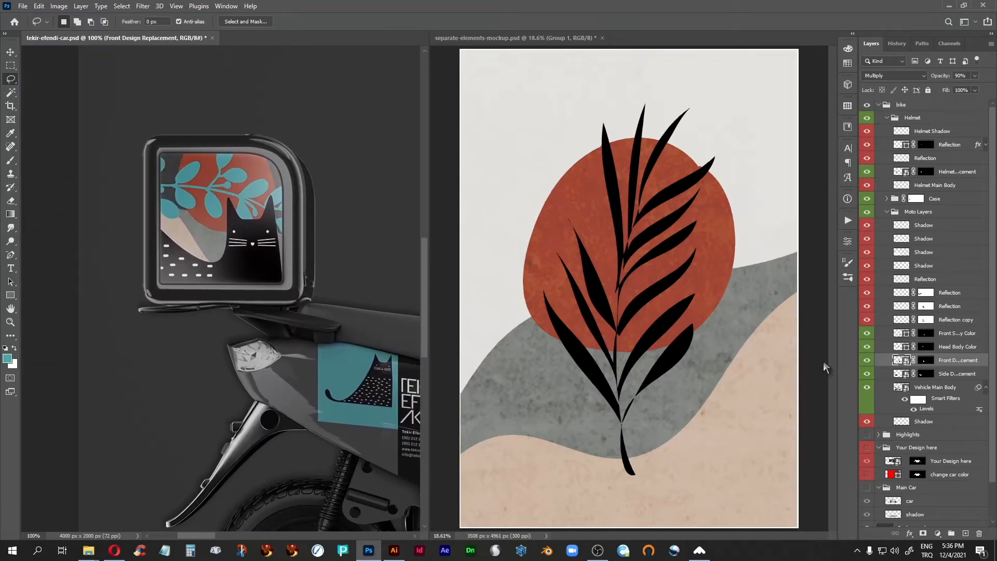
Collapse the Helmet and Moto Layers groups, expand the Case group and open the Bag Side Design Replacement contents
{"action": "left_click", "coordinate": [889, 120]}
{"action": "left_click", "coordinate": [886, 118]}
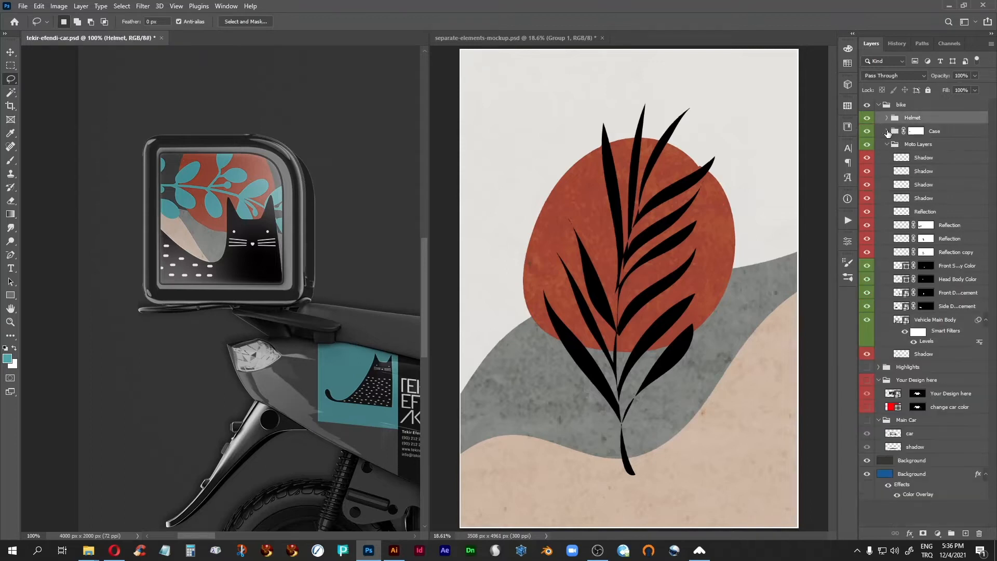
{"action": "left_click", "coordinate": [886, 144]}
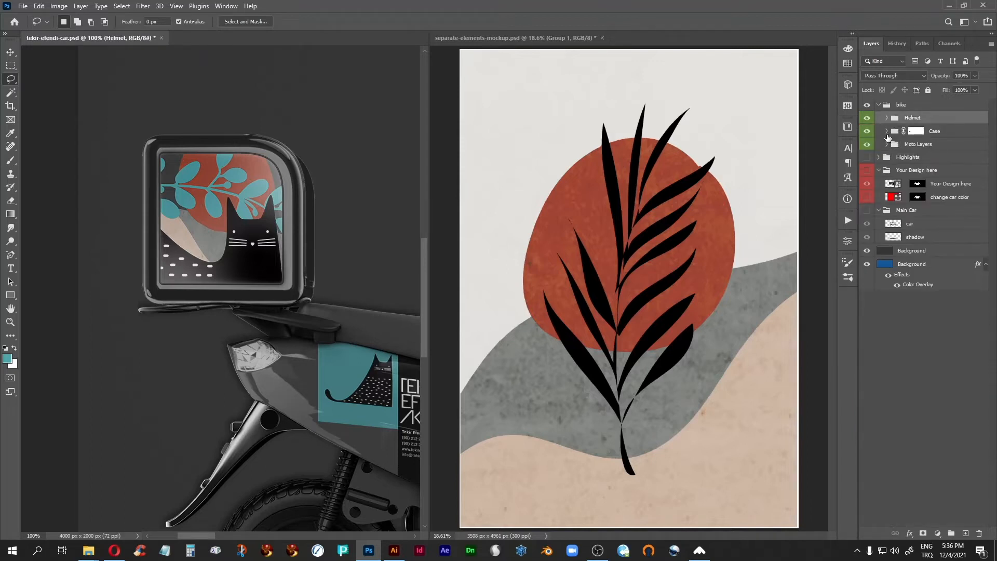
{"action": "left_click", "coordinate": [886, 131]}
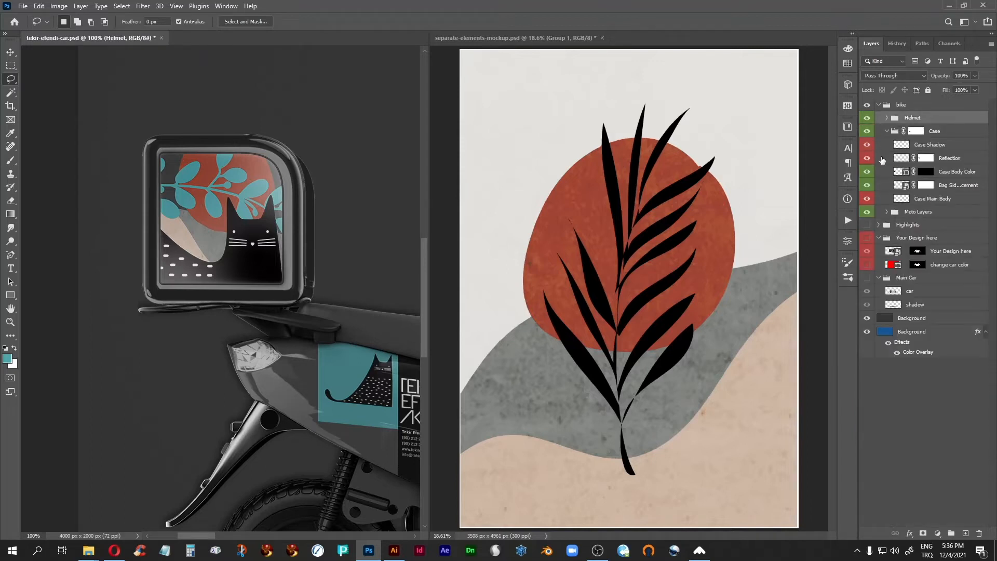
{"action": "double_click", "coordinate": [900, 187]}
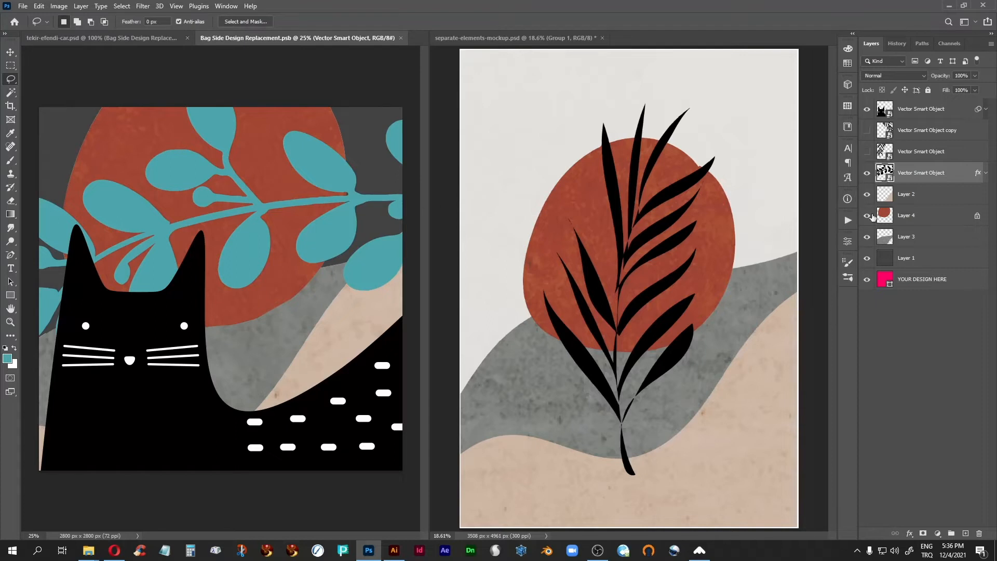
Expand the visible branch layer's effects, examine the case artwork in tekir-efendi-car.psd at 50% zoom, and return to the case design
{"action": "left_click", "coordinate": [986, 173]}
{"action": "left_click", "coordinate": [116, 38]}
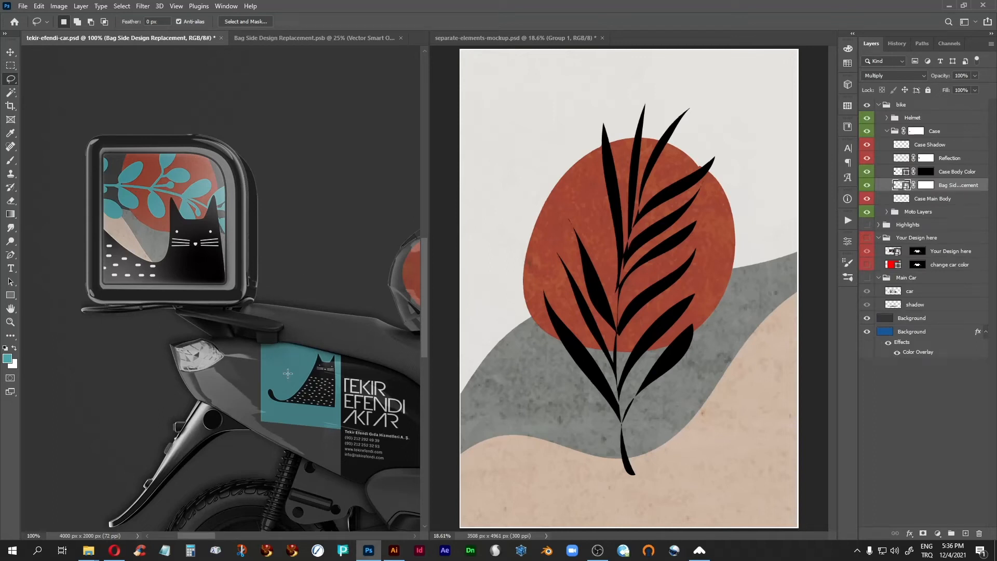
{"action": "left_click", "coordinate": [10, 52]}
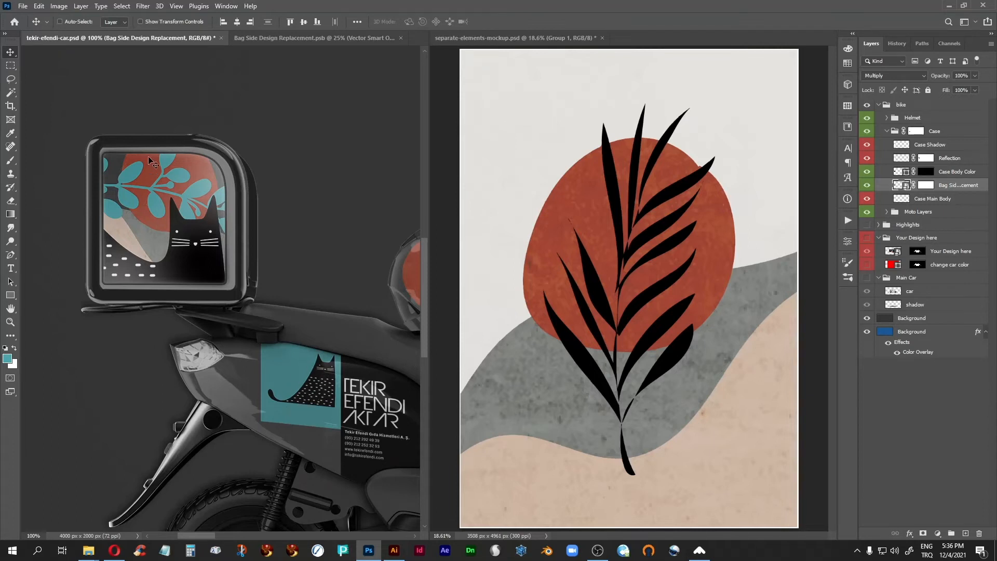
{"action": "key", "text": "ctrl+minus"}
{"action": "key", "text": "ctrl+minus"}
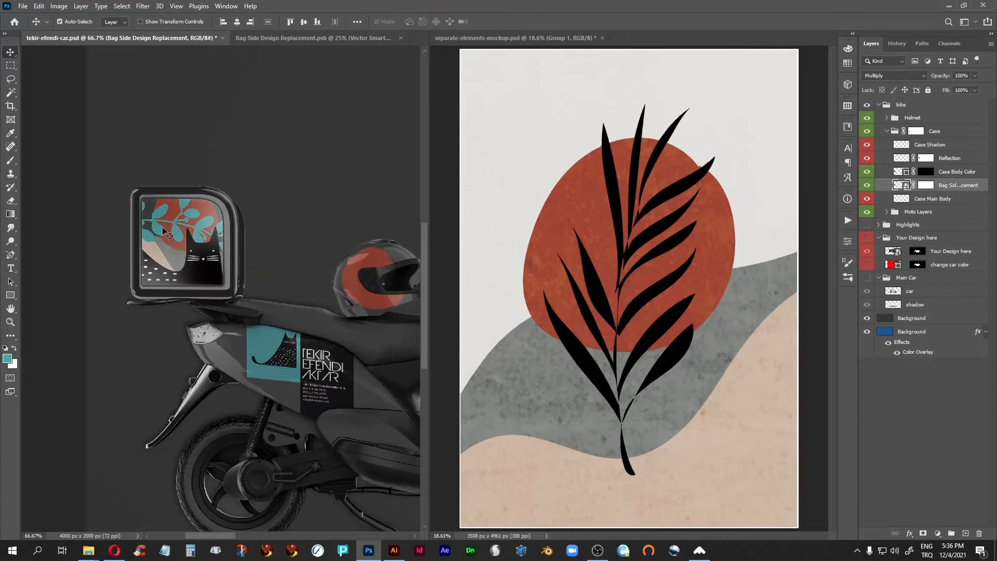
{"action": "left_click_drag", "start_coordinate": [311, 365], "coordinate": [214, 334]}
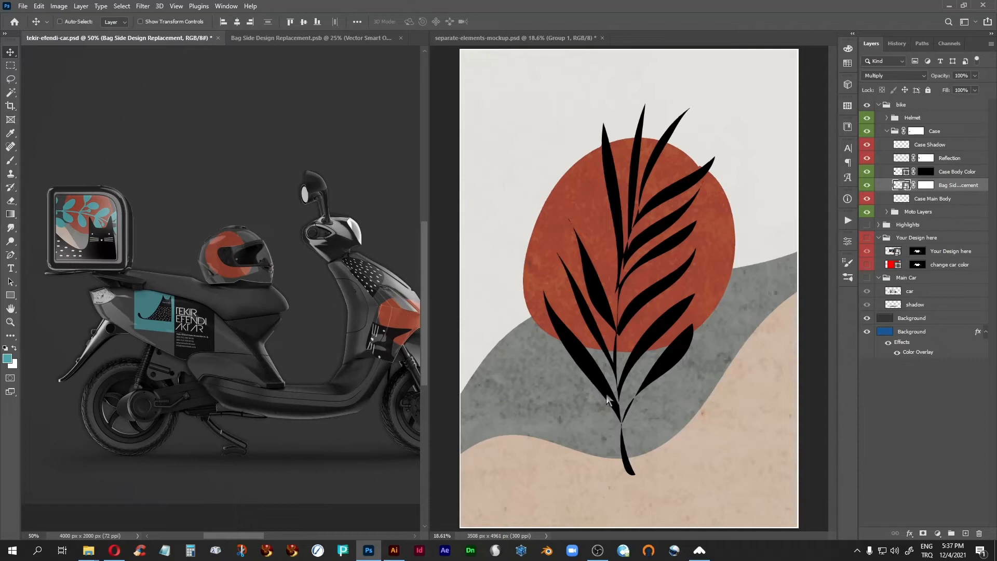
{"action": "left_click", "coordinate": [299, 36]}
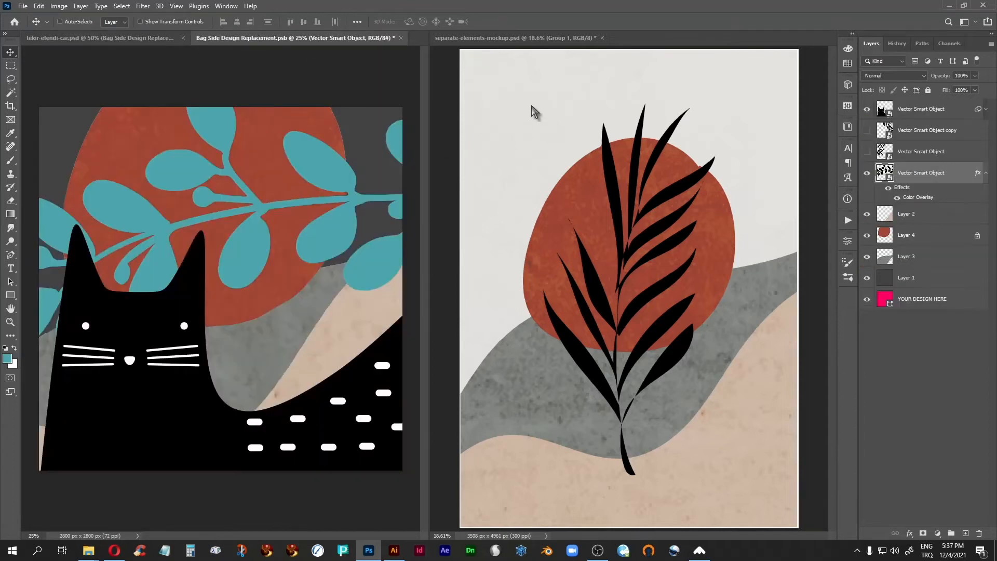
Arrange the three open documents side by side in vertical tiles
{"action": "left_click", "coordinate": [225, 5]}
{"action": "mouse_move", "coordinate": [327, 18]}
{"action": "left_click", "coordinate": [363, 17]}
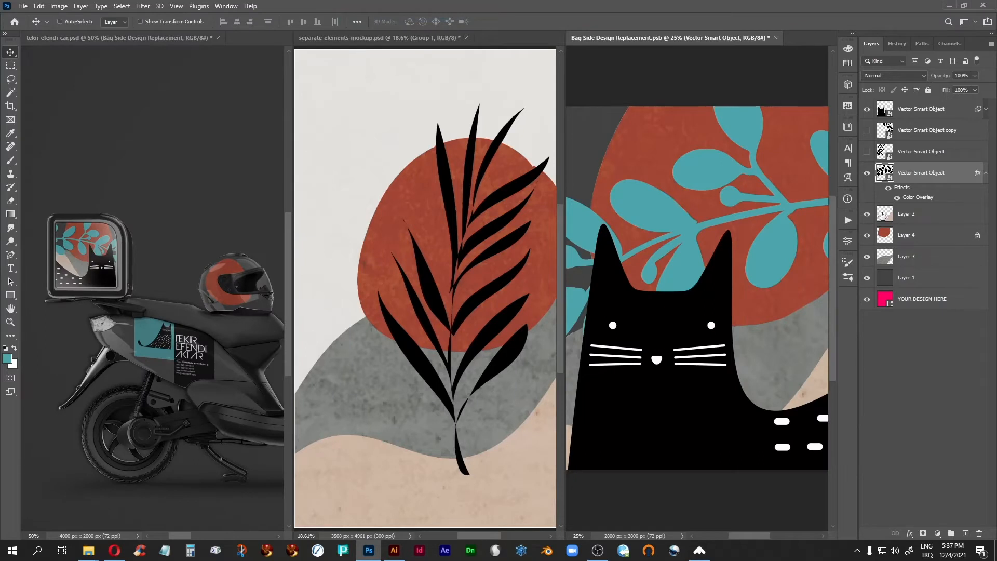
Hide the teal branch layer in the case design, save it and check the case on the motorcycle mockup
{"action": "left_click", "coordinate": [867, 173]}
{"action": "key", "text": "ctrl+s"}
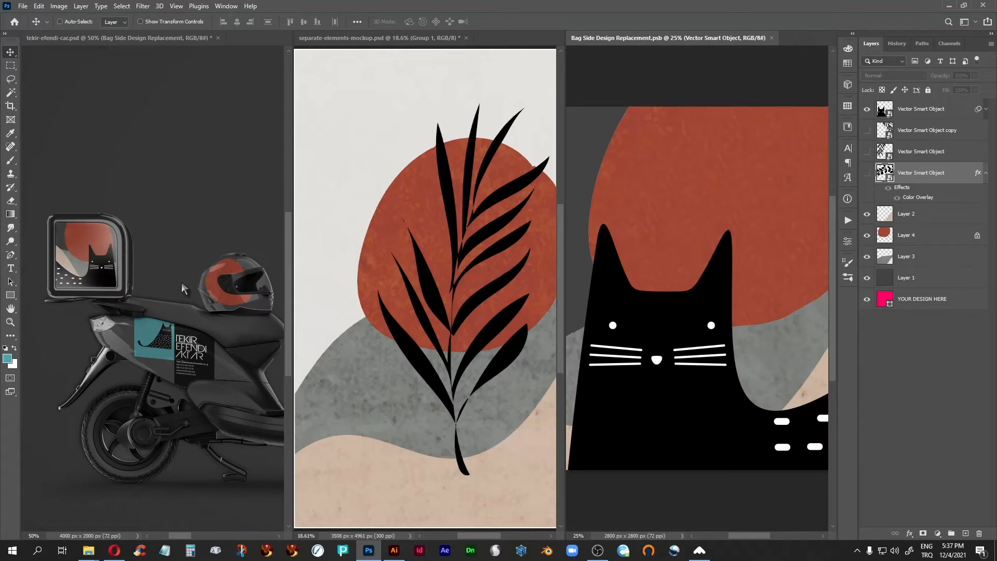
{"action": "left_click", "coordinate": [189, 322]}
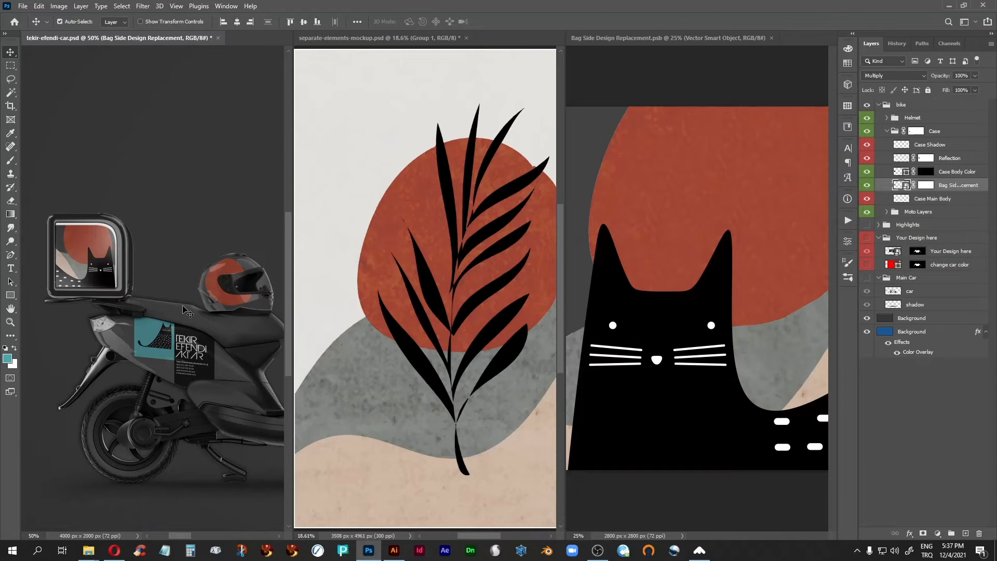
{"action": "key", "text": "ctrl+z"}
{"action": "mouse_move", "coordinate": [214, 346]}
{"action": "left_mouse_down"}
{"action": "mouse_move", "coordinate": [111, 284]}
{"action": "mouse_move", "coordinate": [226, 295]}
{"action": "mouse_move", "coordinate": [226, 334]}
{"action": "left_mouse_up"}
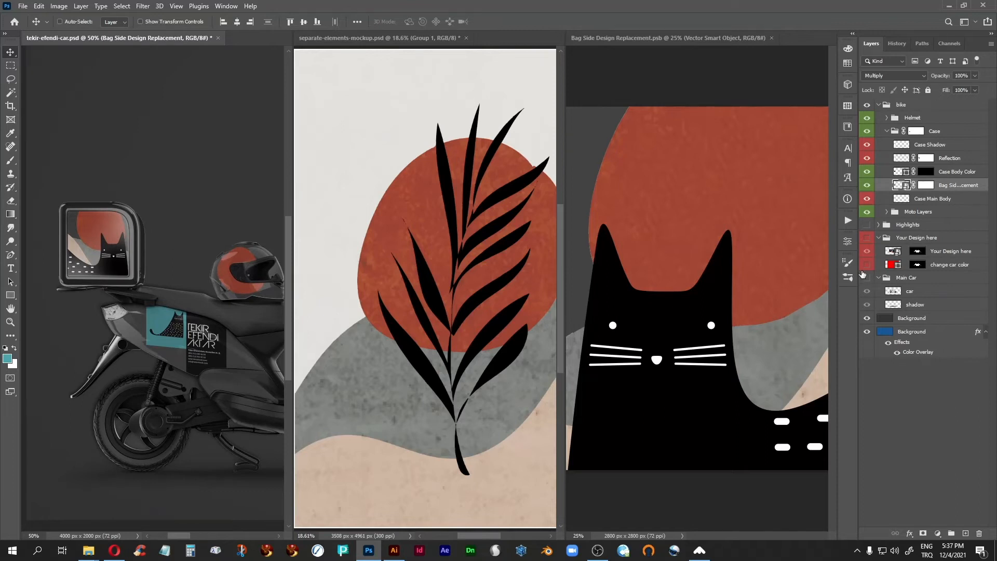
Show the teal branch layer in the case design again, save it and review the motorcycle mockup
{"action": "left_click", "coordinate": [693, 52]}
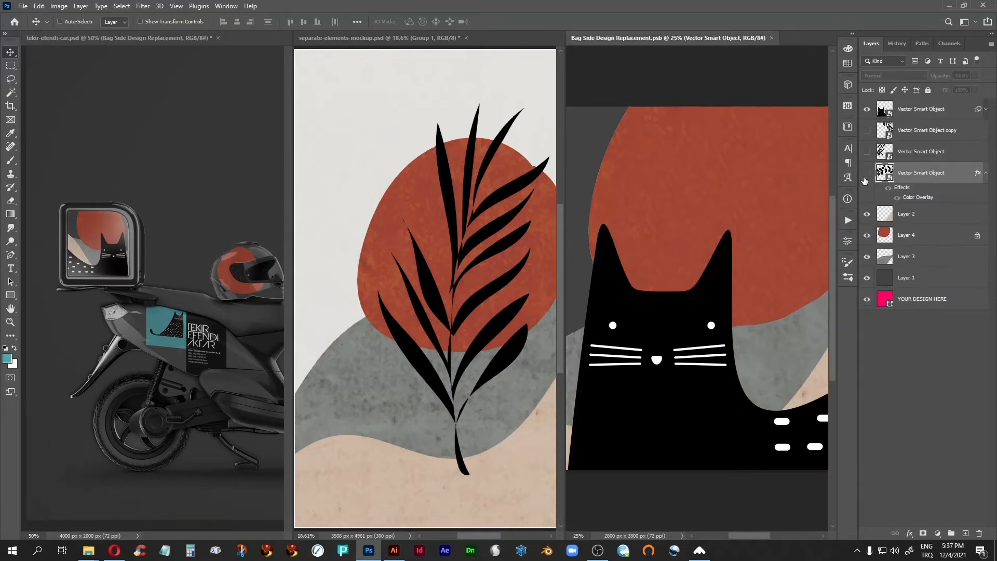
{"action": "left_click", "coordinate": [866, 174]}
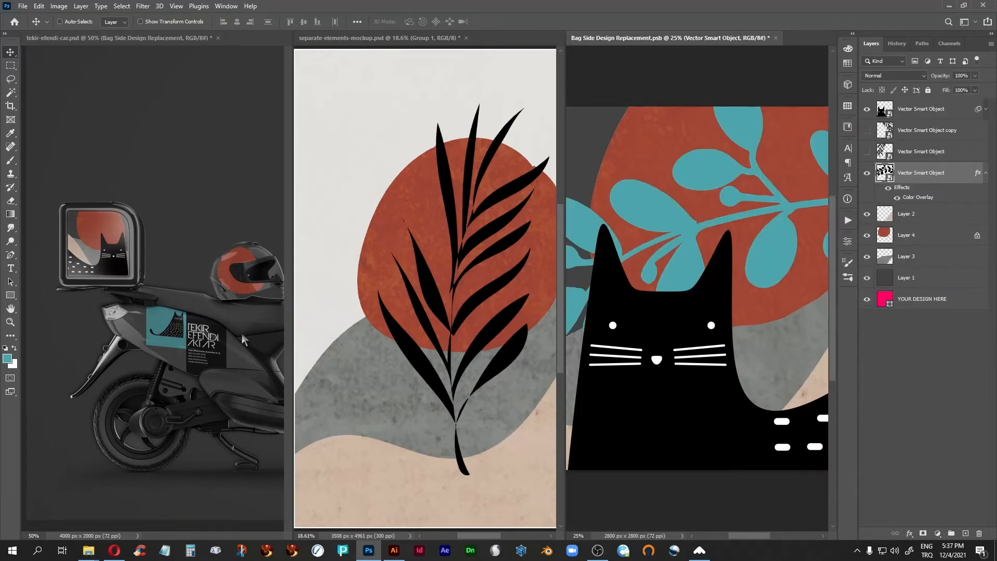
{"action": "key", "text": "ctrl+s"}
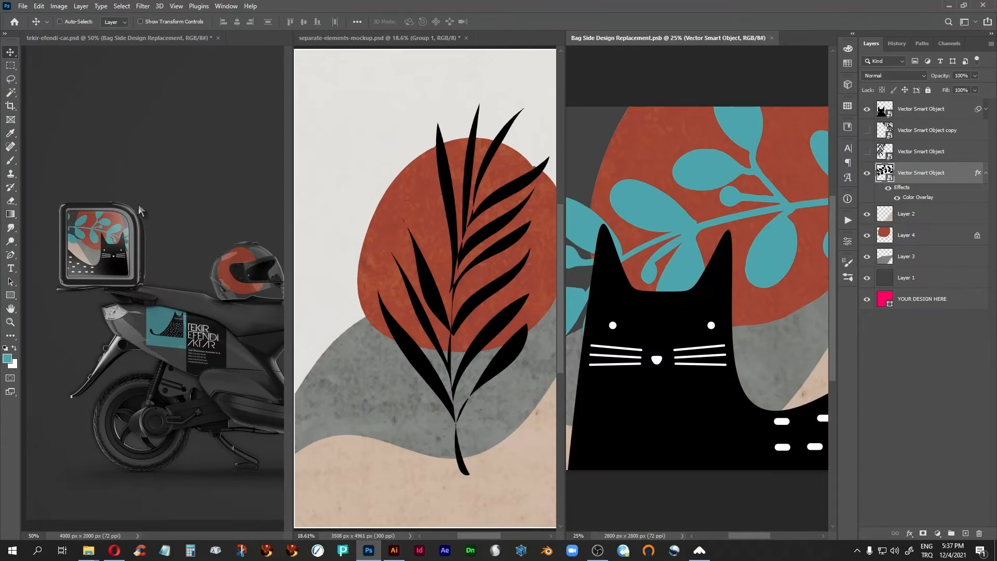
{"action": "left_click", "coordinate": [197, 312]}
{"action": "mouse_move", "coordinate": [207, 359]}
{"action": "left_mouse_down"}
{"action": "mouse_move", "coordinate": [169, 370]}
{"action": "mouse_move", "coordinate": [143, 364]}
{"action": "mouse_move", "coordinate": [197, 366]}
{"action": "left_mouse_up"}
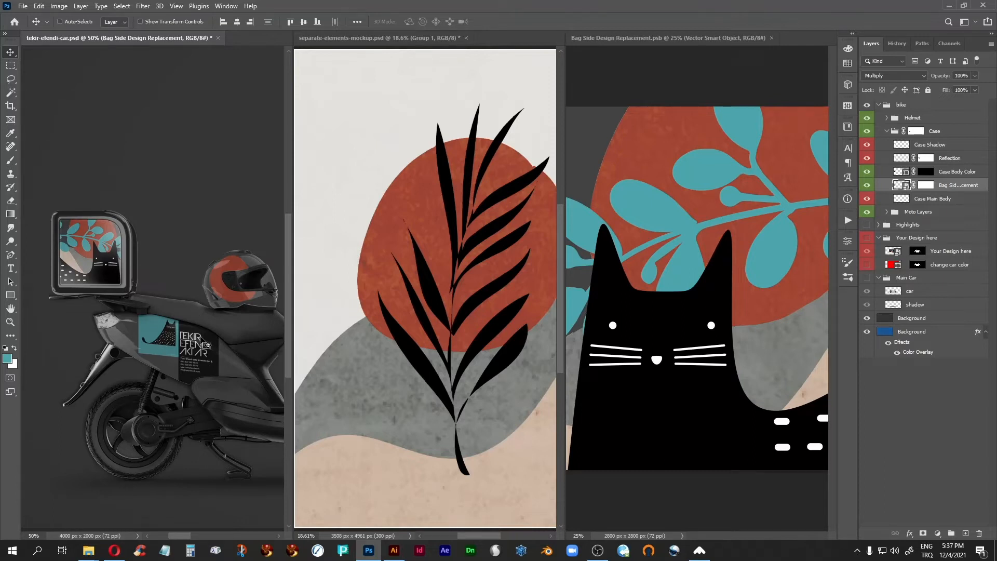
{"action": "left_click_drag", "start_coordinate": [208, 327], "coordinate": [168, 325]}
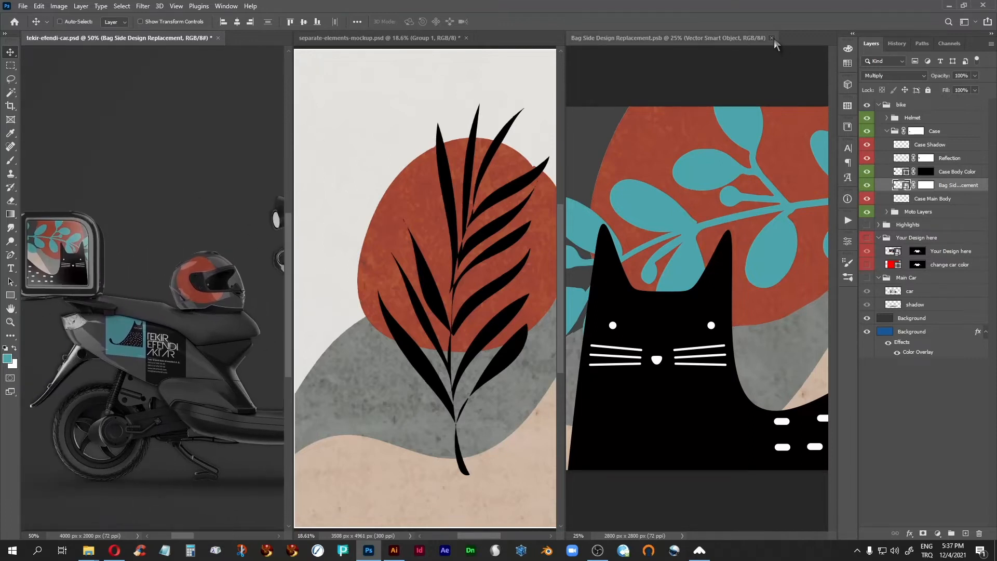
Close the Bag Side Design Replacement contents and separate-elements-mockup.psd, discarding the latter's changes, and bring the whole motorcycle into view
{"action": "left_click", "coordinate": [772, 38]}
{"action": "left_click", "coordinate": [602, 38]}
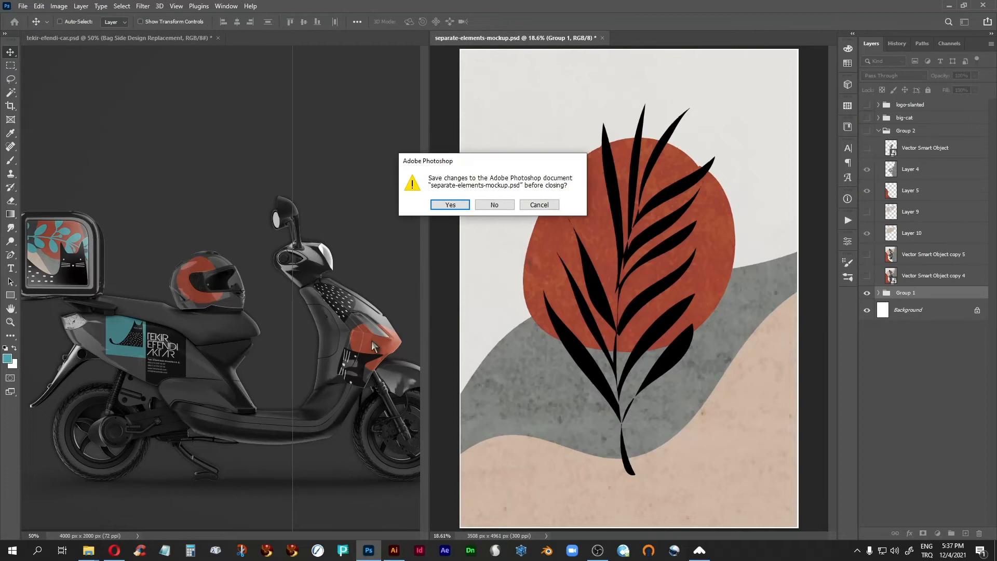
{"action": "left_click", "coordinate": [494, 204]}
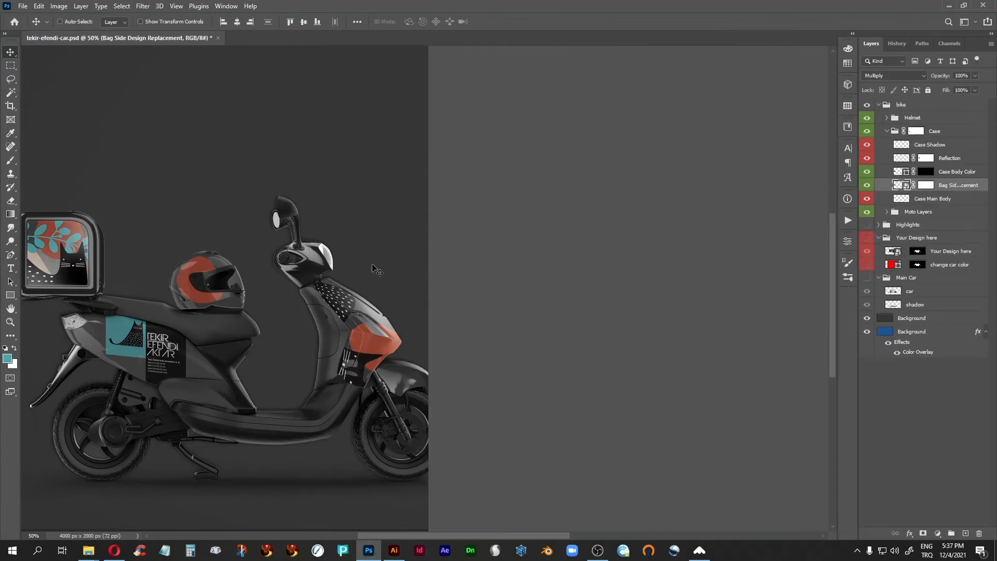
{"action": "left_click_drag", "start_coordinate": [375, 274], "coordinate": [401, 276]}
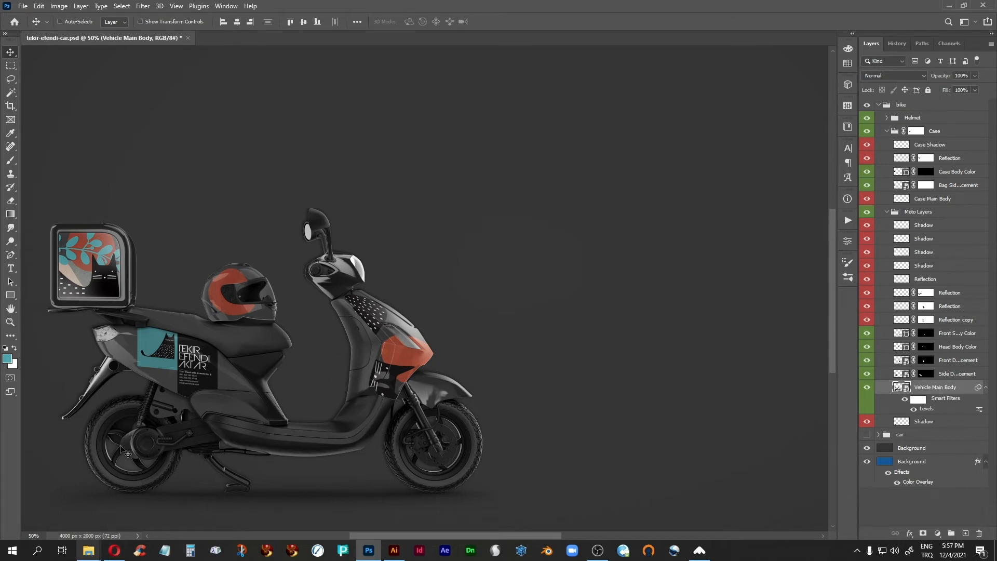
Open the recent file Delivery_Motorcycle_PSD_Mockup_Side_View.psd from the Desktop
{"action": "left_click", "coordinate": [23, 6]}
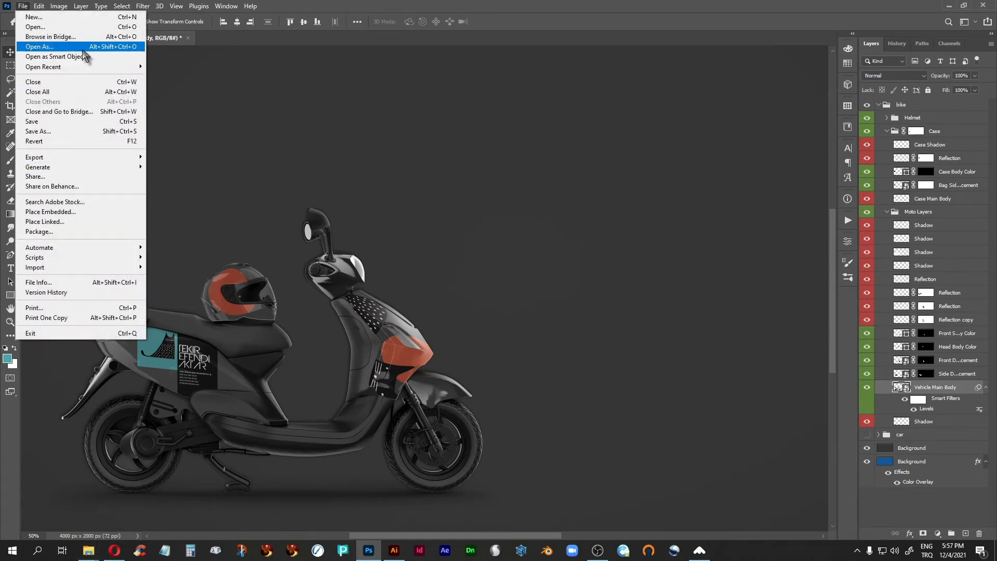
{"action": "mouse_move", "coordinate": [89, 68]}
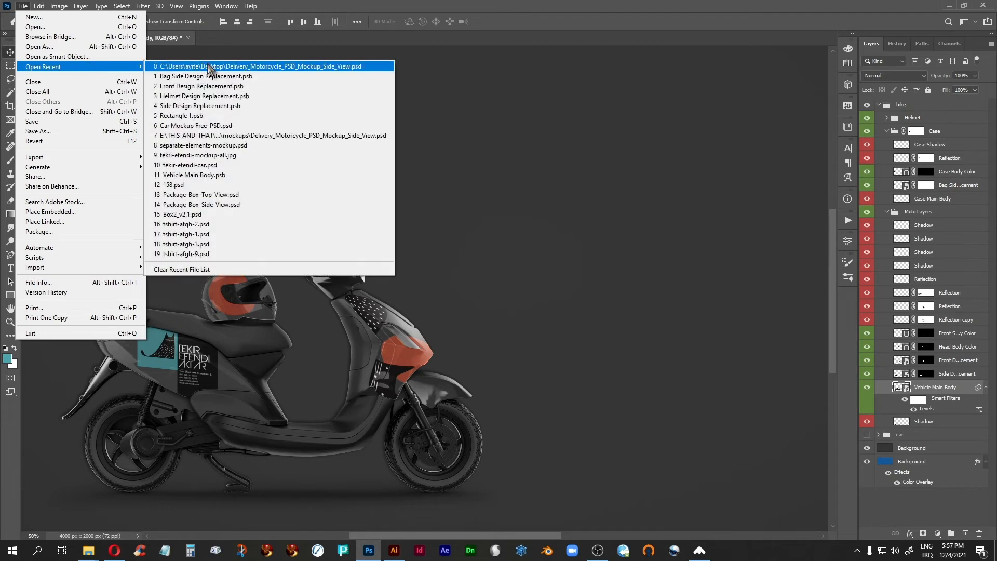
{"action": "left_click", "coordinate": [209, 66]}
{"action": "key", "text": "Return"}
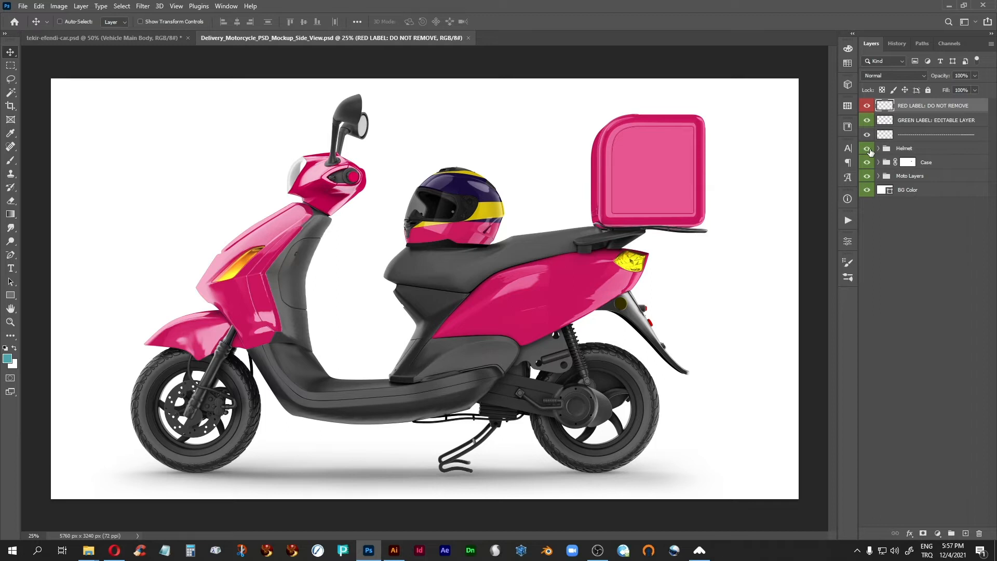
Hide the Helmet and Case groups, expand Moto Layers, and hide its two body color and two design replacement layers
{"action": "left_click", "coordinate": [871, 151]}
{"action": "left_click", "coordinate": [867, 163]}
{"action": "left_click", "coordinate": [878, 176]}
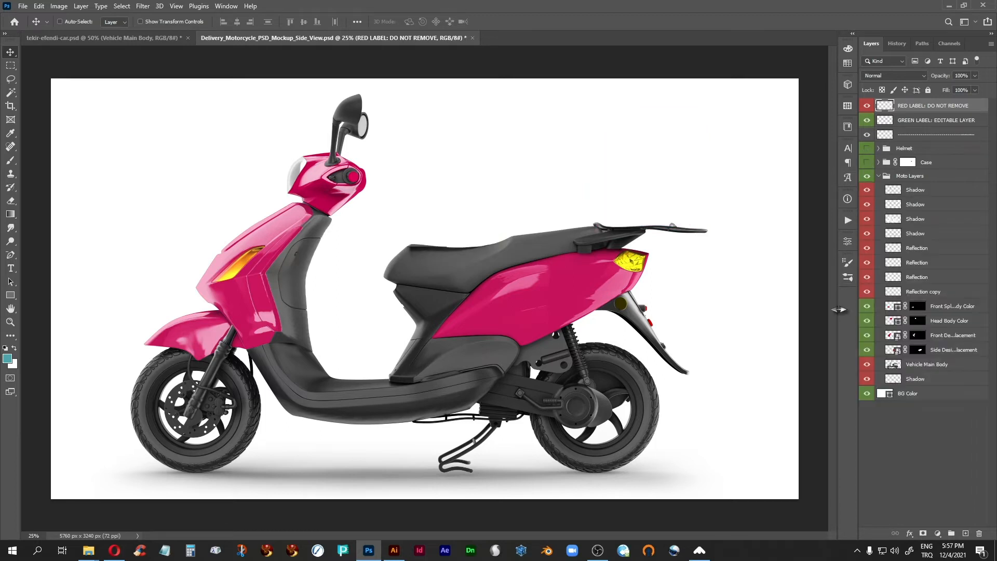
{"action": "left_click_drag", "start_coordinate": [867, 313], "coordinate": [866, 349]}
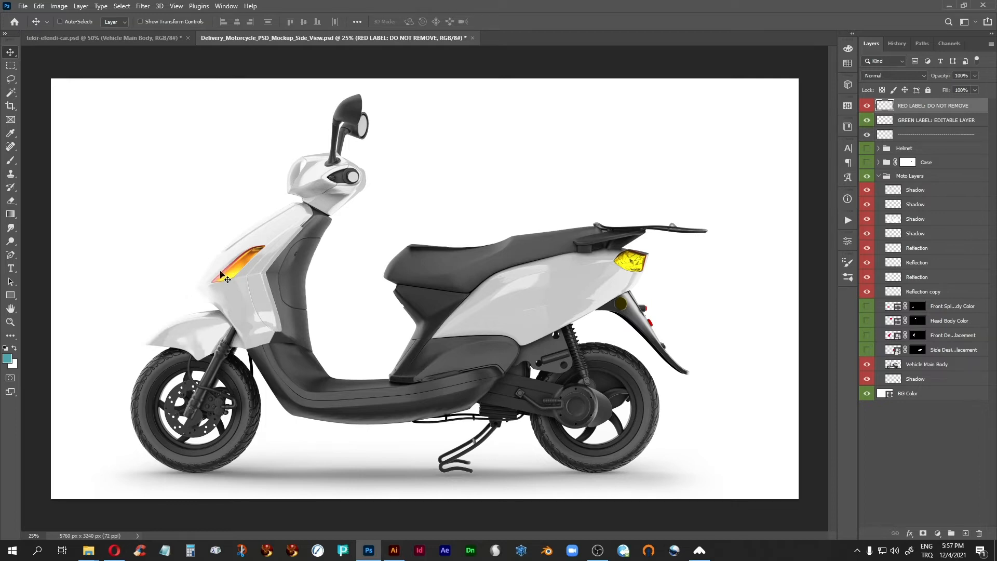
Compare the stripped original motorcycle with tekir-efendi-car.psd, then close the original mockup without saving
{"action": "left_click", "coordinate": [128, 40]}
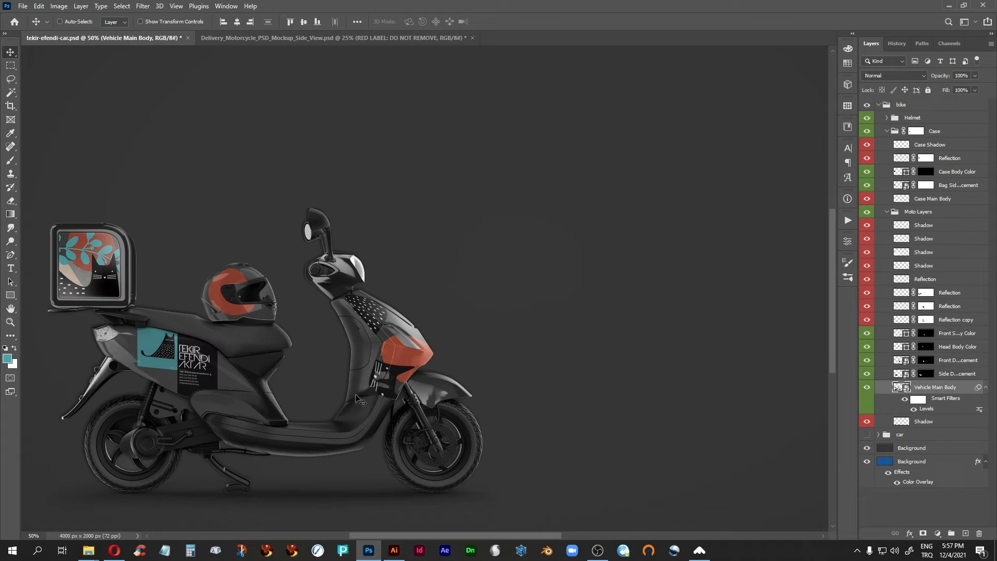
{"action": "left_click", "coordinate": [401, 38]}
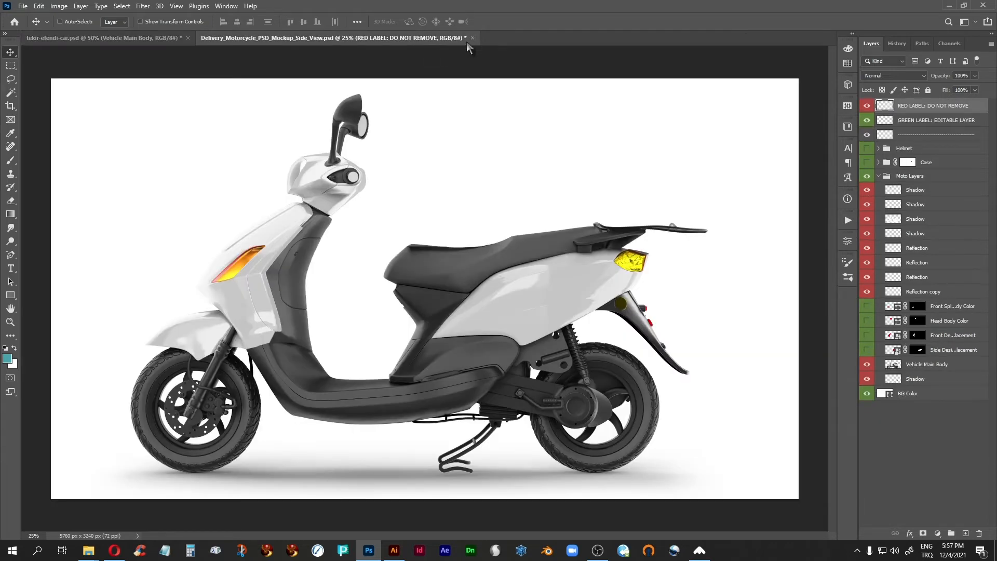
{"action": "left_click", "coordinate": [471, 38]}
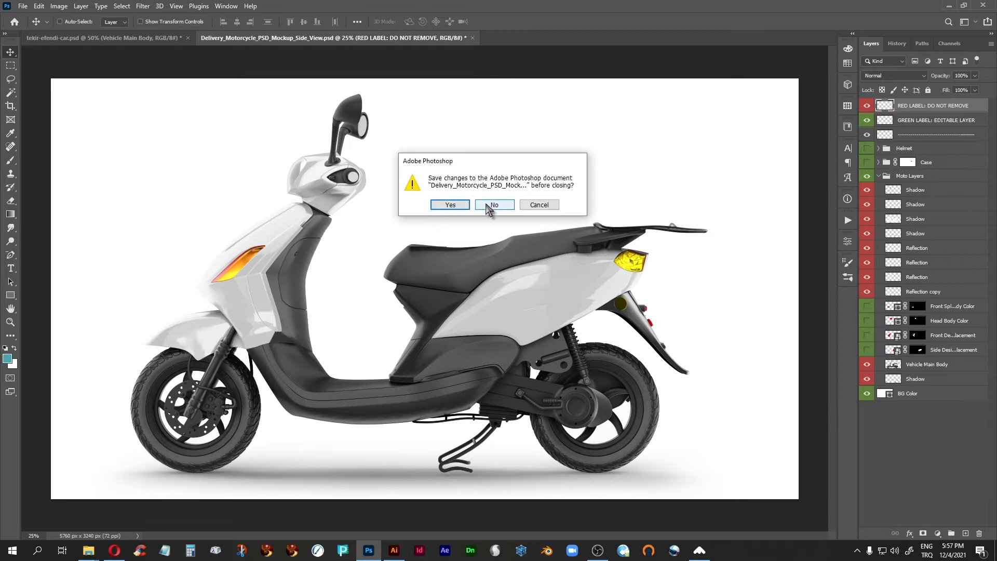
{"action": "left_click", "coordinate": [495, 205]}
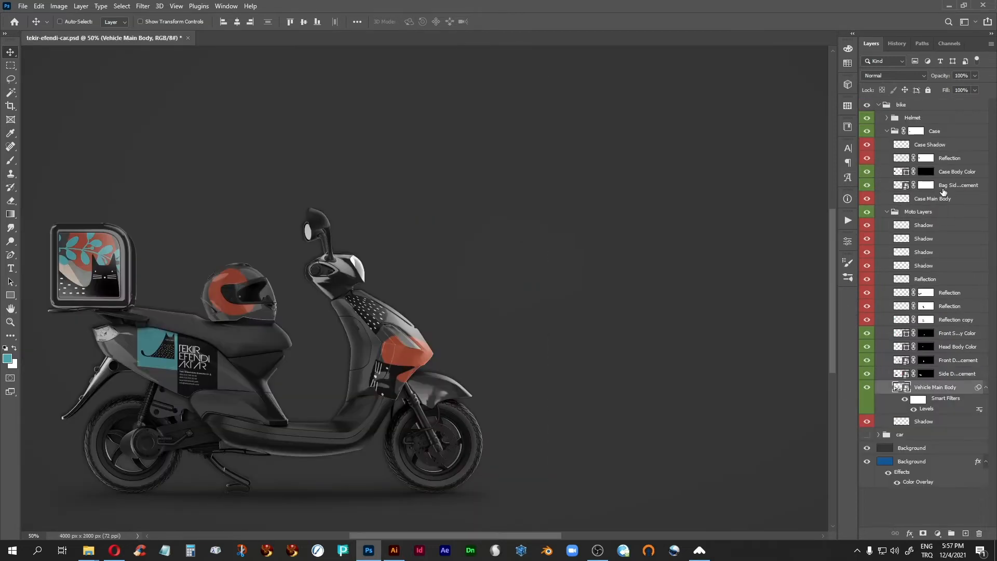
Collapse the bike group, make the car group visible and select it
{"action": "left_click", "coordinate": [883, 107]}
{"action": "left_click", "coordinate": [877, 104]}
{"action": "left_click", "coordinate": [866, 118]}
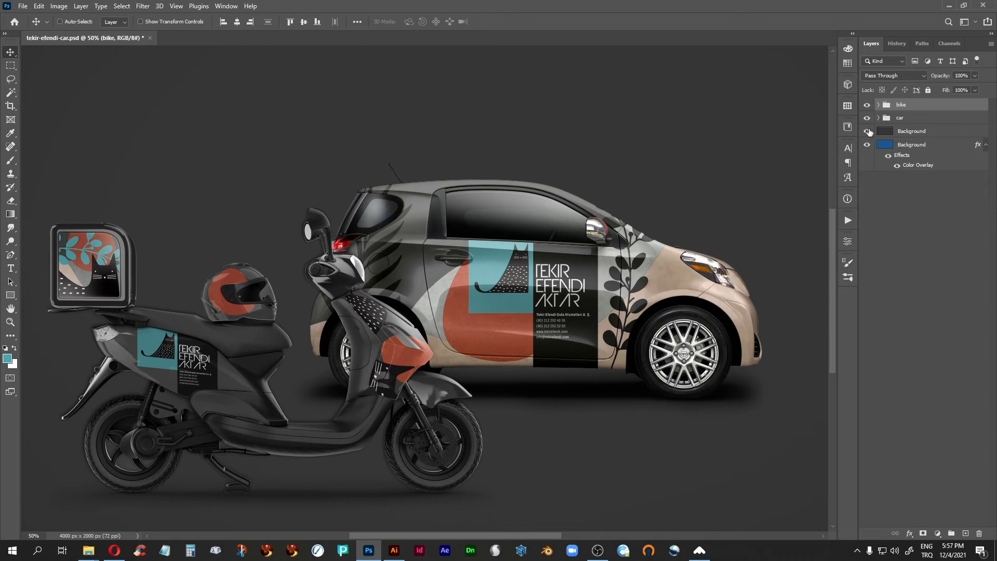
{"action": "left_click", "coordinate": [886, 118]}
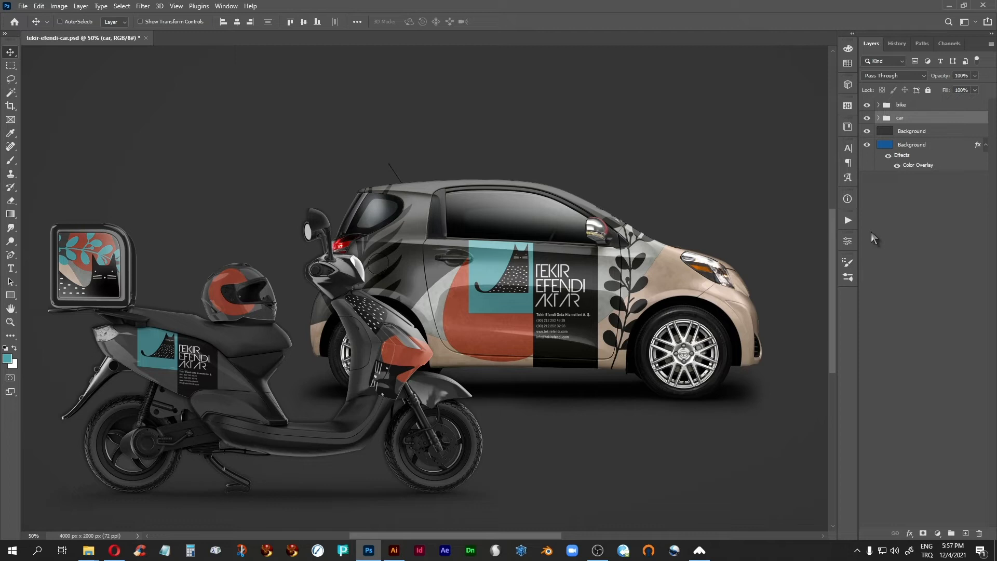
Switch to File Explorer, open the 158 PSD from the mockups folder, and tile it vertically beside tekir-efendi-car.psd
{"action": "mouse_move", "coordinate": [88, 549]}
{"action": "left_click", "coordinate": [92, 479]}
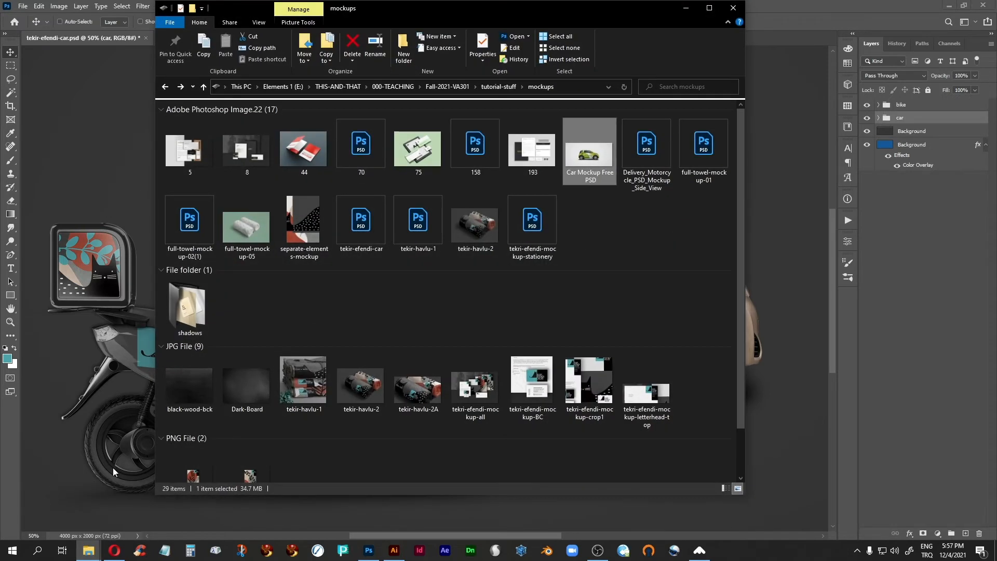
{"action": "left_click", "coordinate": [666, 231]}
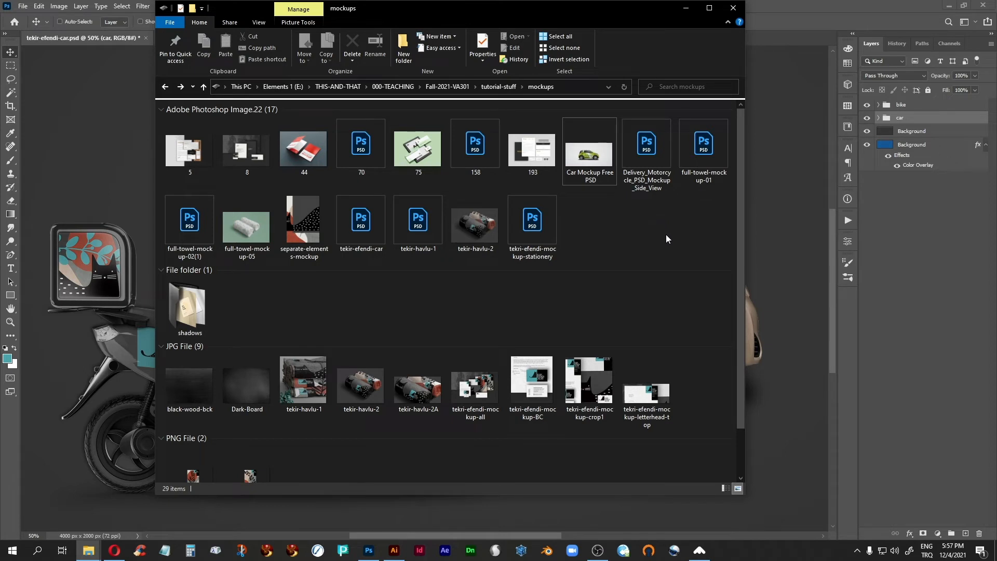
{"action": "double_click", "coordinate": [475, 147]}
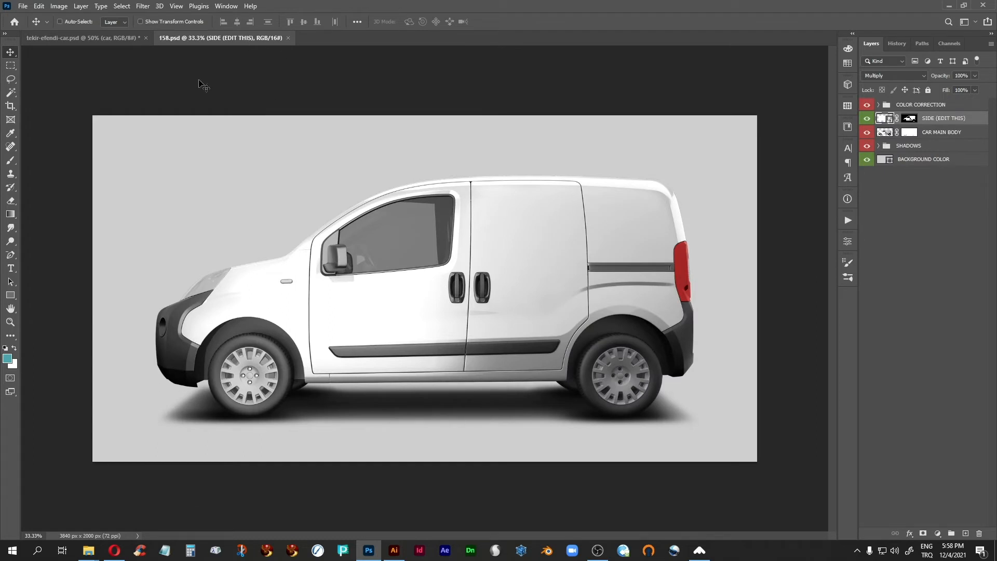
{"action": "left_click", "coordinate": [231, 5]}
{"action": "mouse_move", "coordinate": [330, 17]}
{"action": "left_click", "coordinate": [360, 17]}
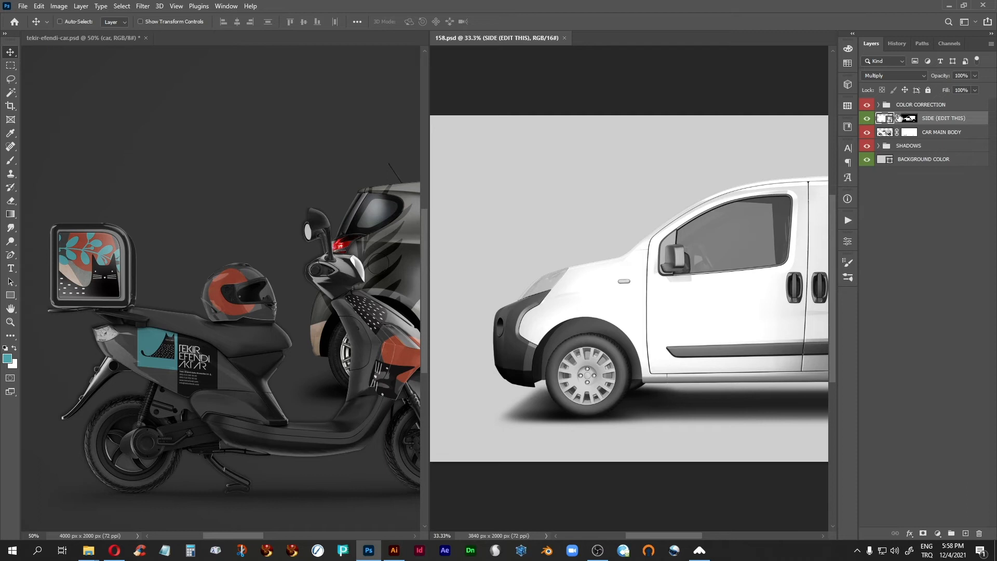
Compare the van mockup with its COLOR CORRECTION group hidden and shown
{"action": "left_click", "coordinate": [866, 106]}
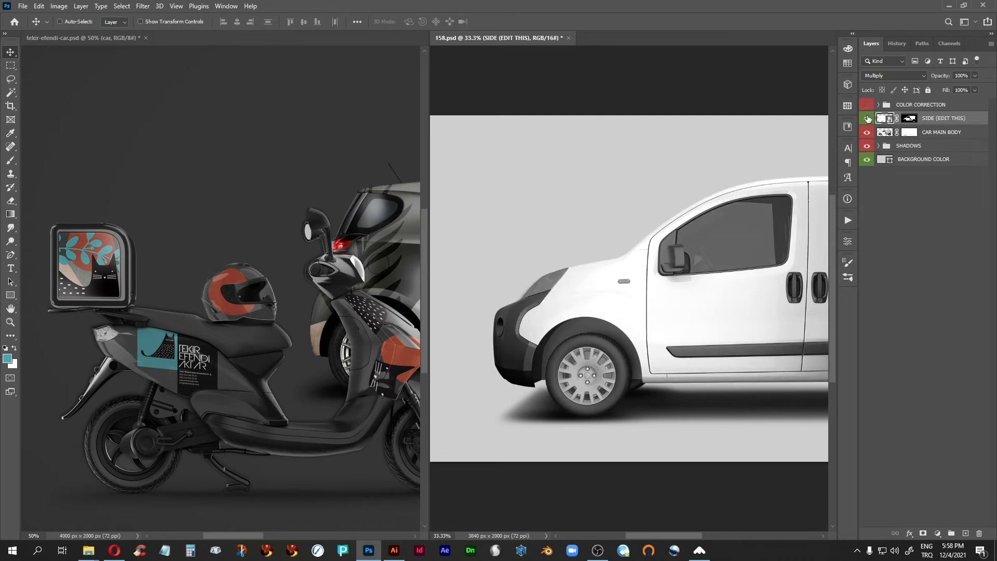
{"action": "left_click", "coordinate": [867, 106]}
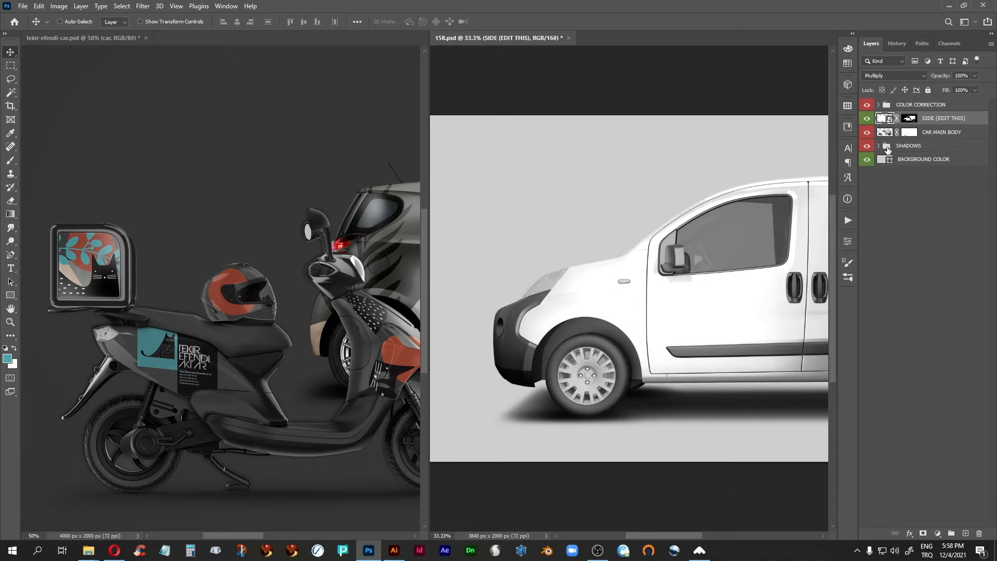
Group the layers from COLOR CORRECTION down to SHADOWS, excluding BACKGROUND COLOR, and name the group "van"
{"action": "left_click", "coordinate": [922, 106]}
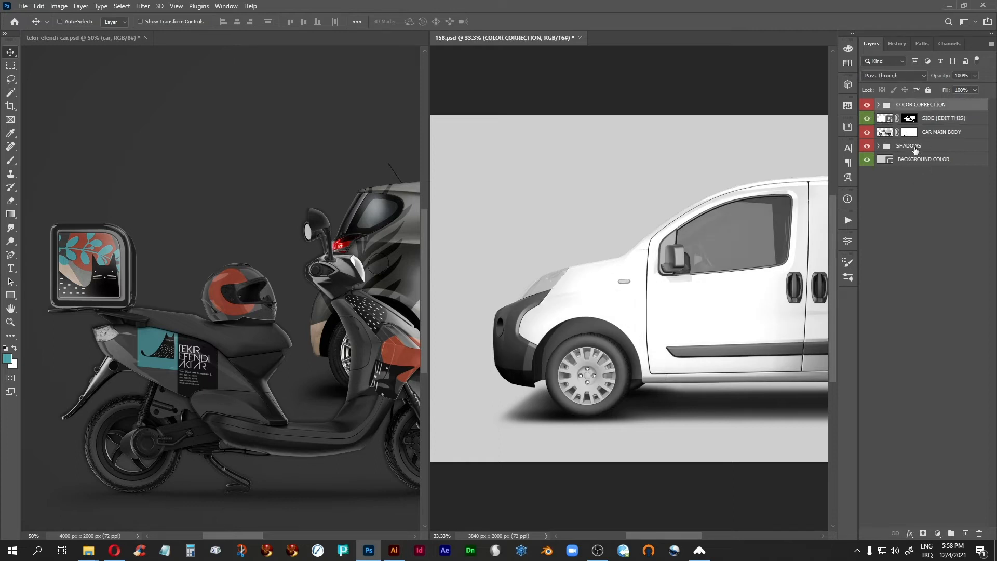
{"action": "left_click", "coordinate": [916, 159], "text": "shift"}
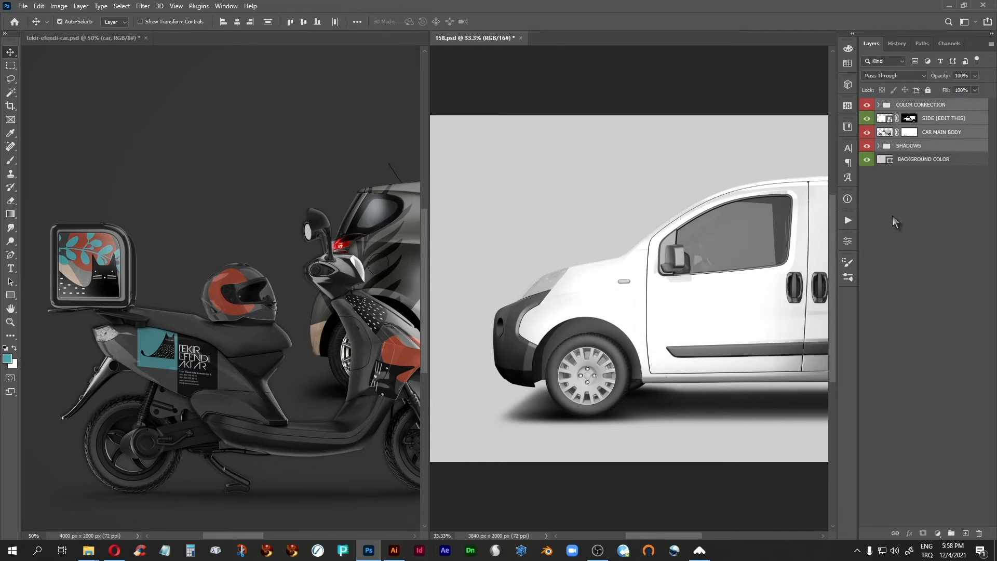
{"action": "key", "text": "ctrl+g"}
{"action": "double_click", "coordinate": [906, 106]}
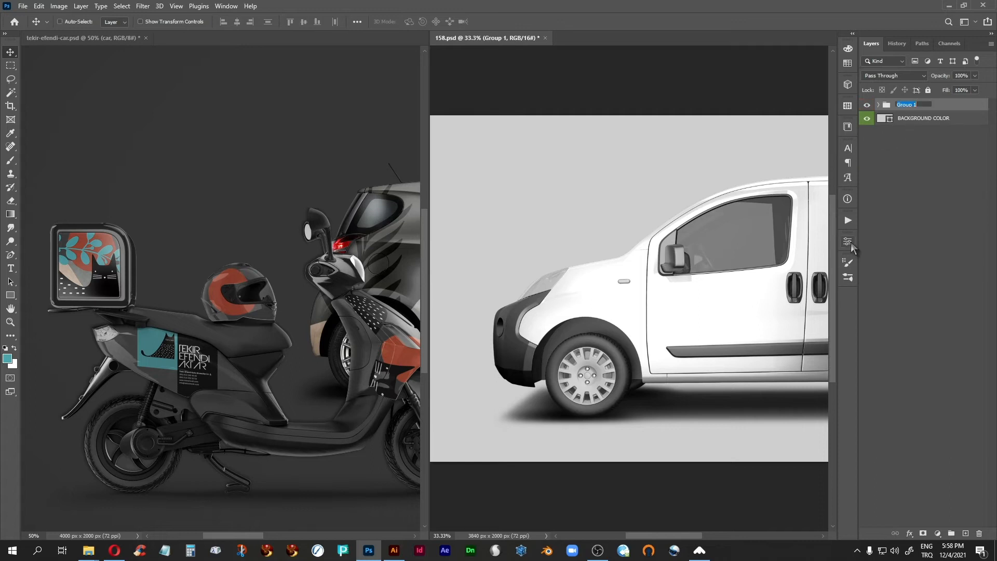
{"action": "type", "text": "van"}
{"action": "key", "text": "Return"}
Copy the van group into tekir-efendi-car.psd directly above the dark Background layer, and close 158.psd
{"action": "left_click", "coordinate": [92, 52]}
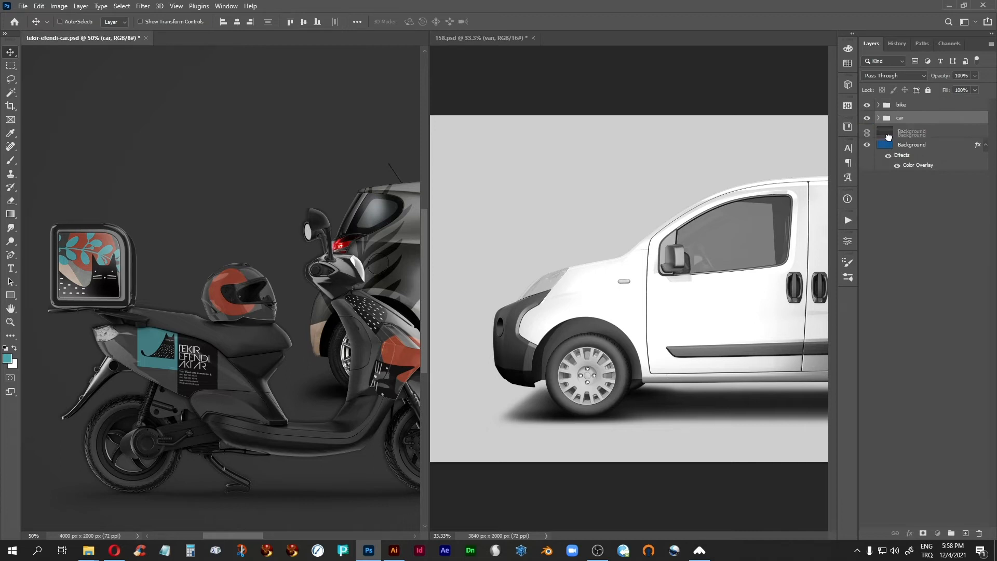
{"action": "left_click", "coordinate": [884, 134]}
{"action": "left_click", "coordinate": [494, 38]}
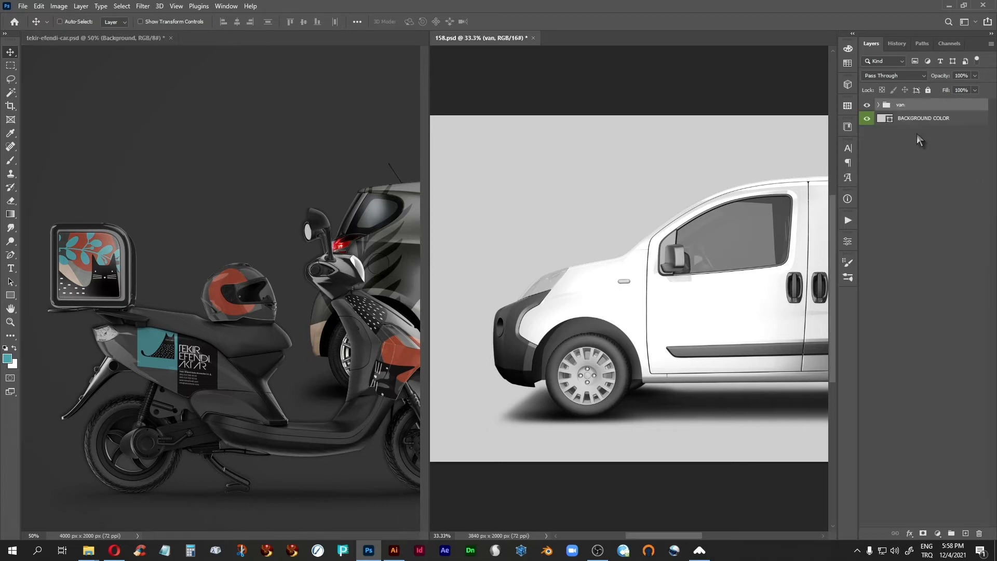
{"action": "left_click_drag", "start_coordinate": [887, 107], "coordinate": [272, 305]}
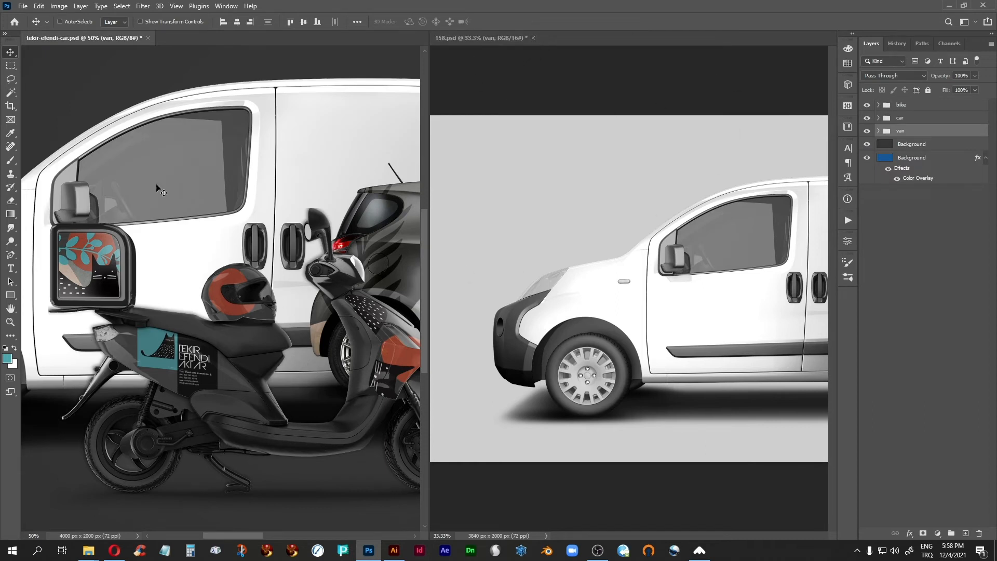
{"action": "left_click", "coordinate": [533, 38]}
{"action": "left_click", "coordinate": [495, 205]}
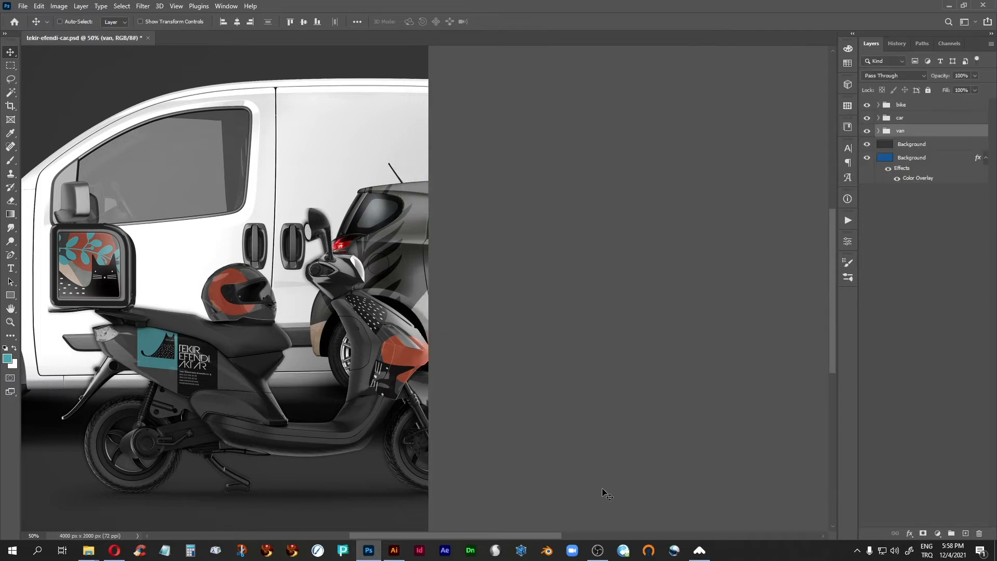
Scale the van group down to about 68% and place it behind the car, toward the upper right of the composition
{"action": "left_click_drag", "start_coordinate": [463, 325], "coordinate": [545, 326]}
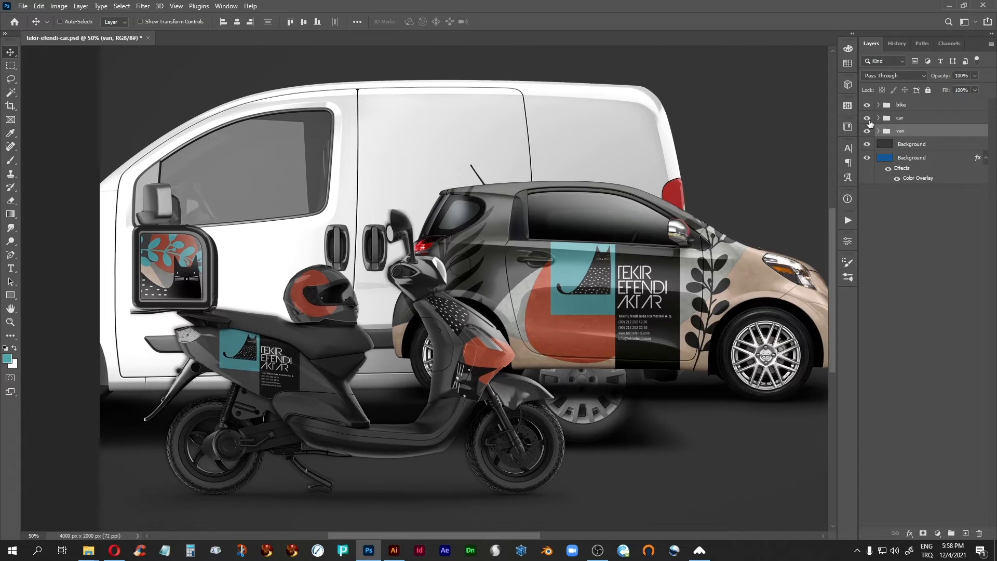
{"action": "left_click_drag", "start_coordinate": [349, 185], "coordinate": [509, 158]}
{"action": "key", "text": "ctrl+minus"}
{"action": "key", "text": "ctrl+minus"}
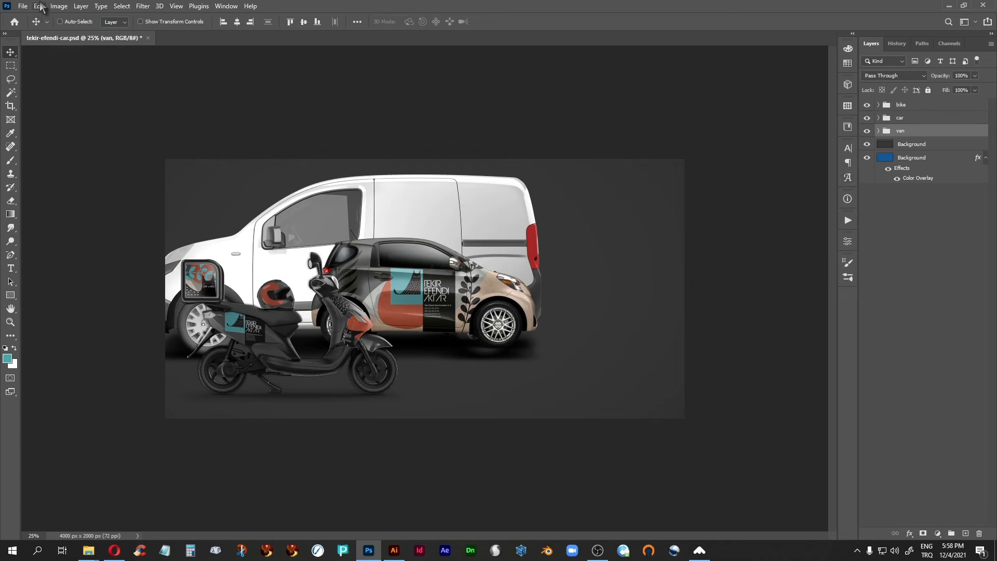
{"action": "key", "text": "ctrl+t"}
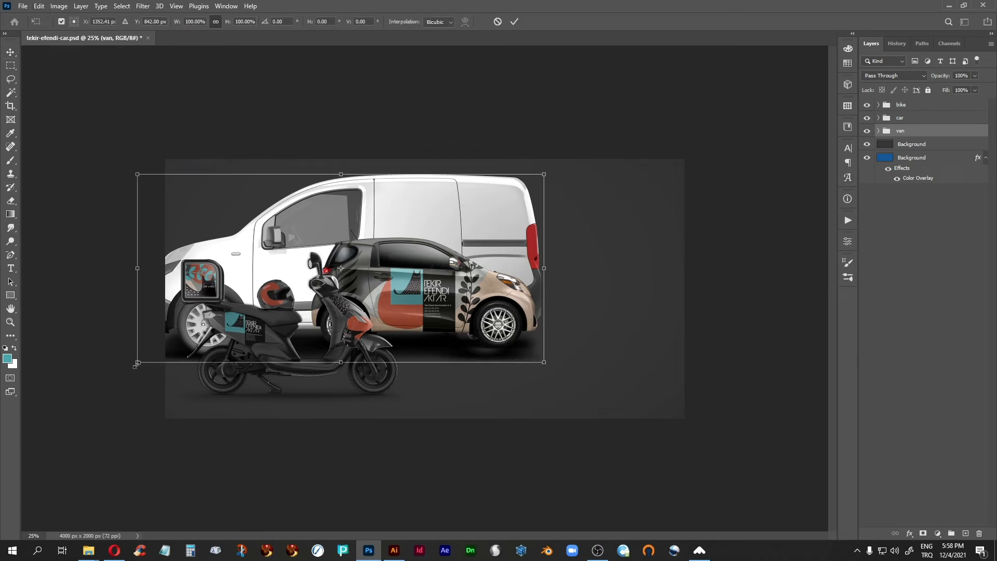
{"action": "left_click_drag", "start_coordinate": [138, 362], "coordinate": [261, 297]}
{"action": "key", "text": "Return"}
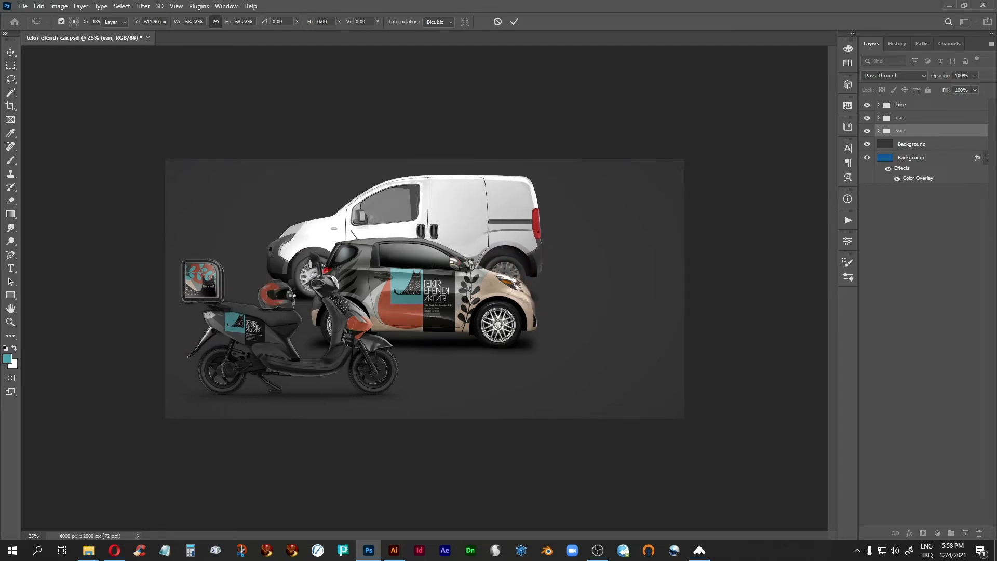
{"action": "left_click_drag", "start_coordinate": [469, 228], "coordinate": [562, 233]}
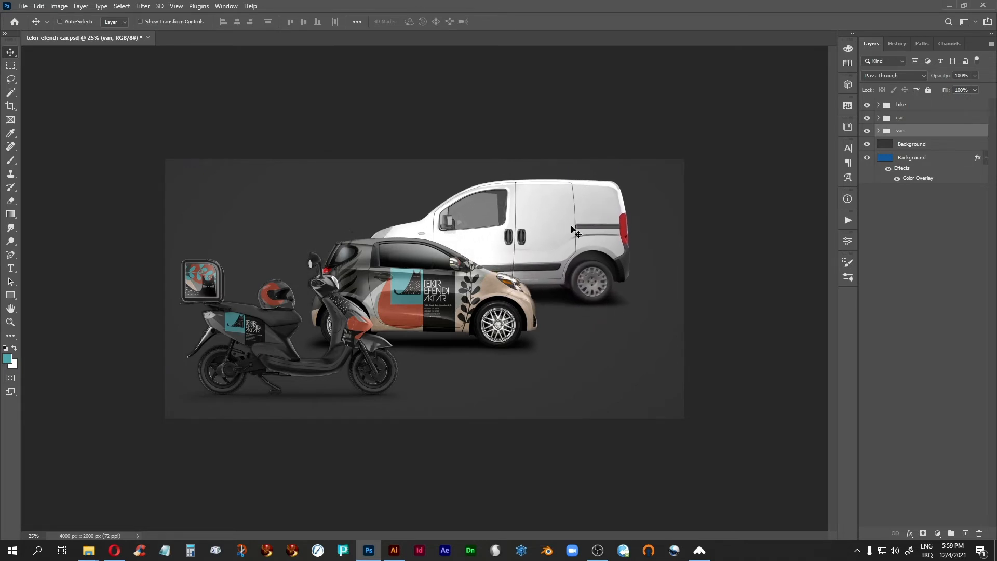
Flip the van group horizontally and shift it slightly right and down behind the car
{"action": "key", "text": "ctrl+plus"}
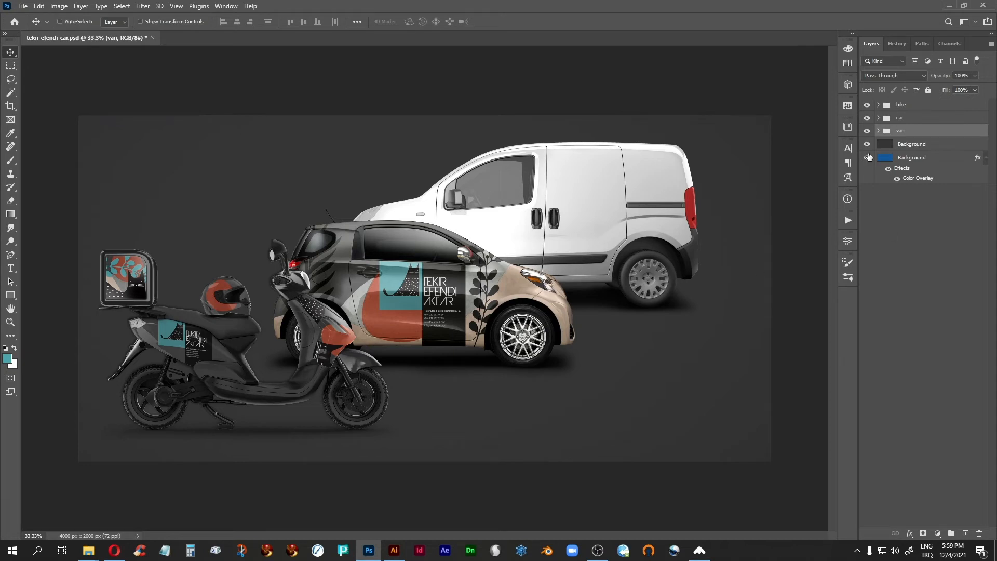
{"action": "left_click", "coordinate": [39, 6]}
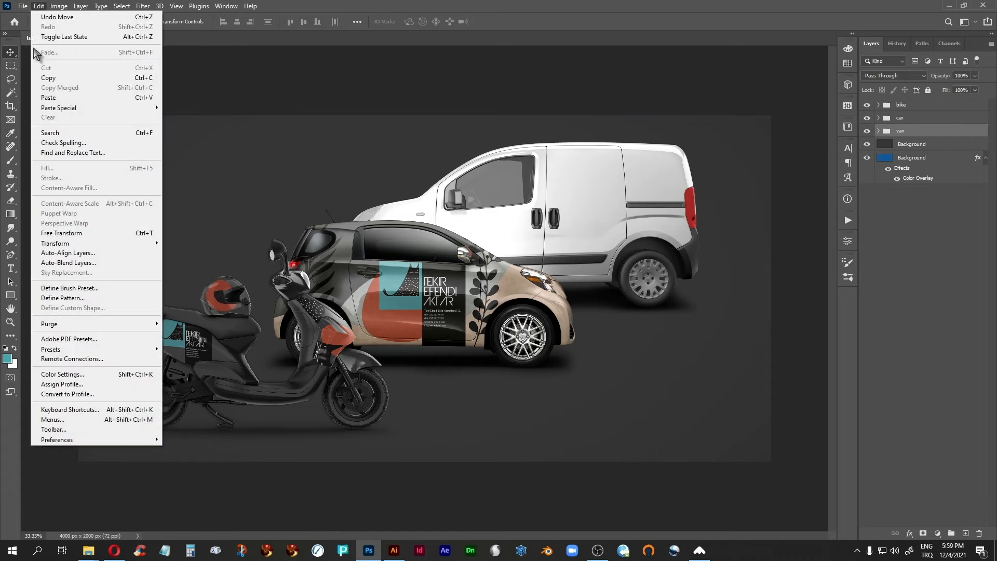
{"action": "mouse_move", "coordinate": [111, 245]}
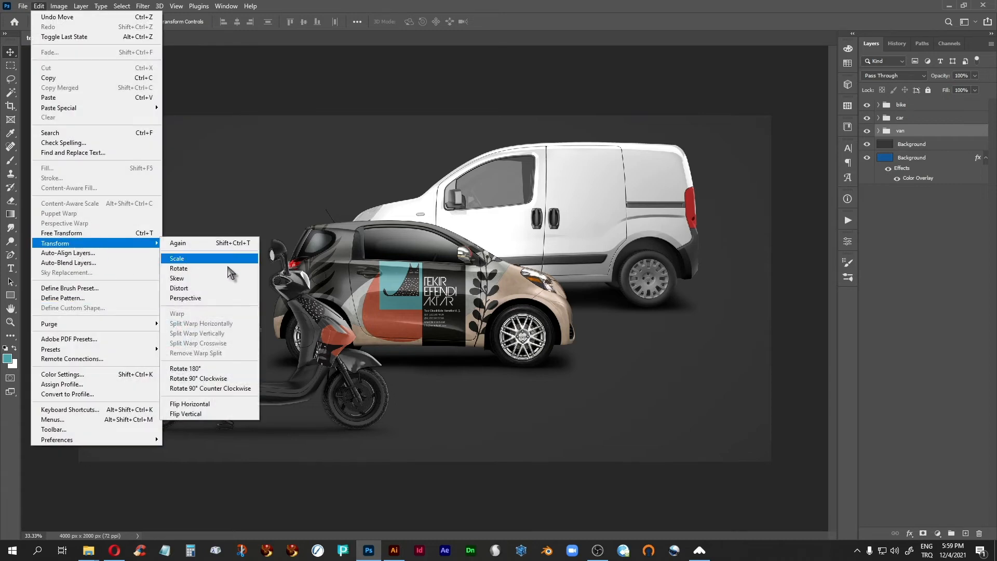
{"action": "left_click", "coordinate": [193, 405]}
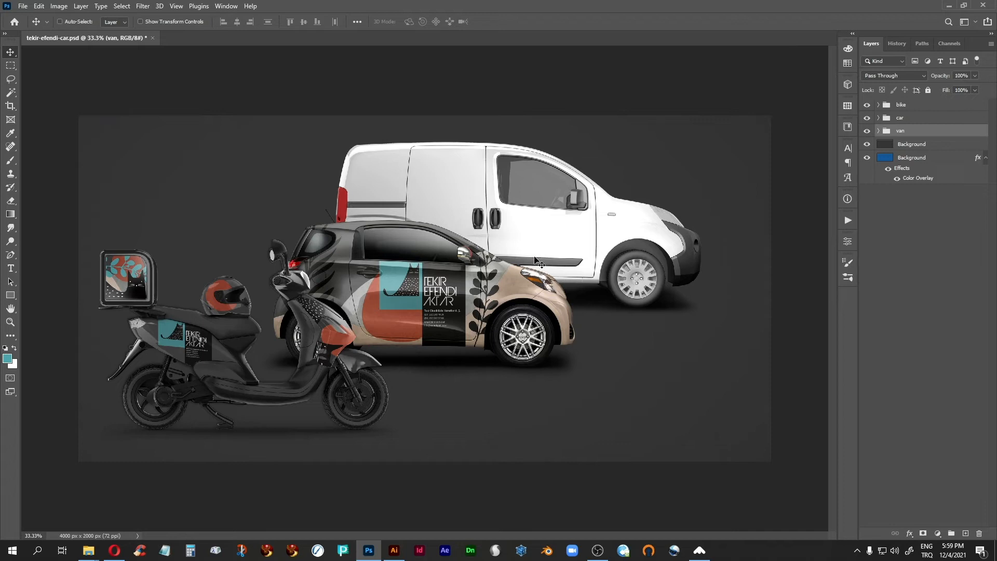
{"action": "left_click_drag", "start_coordinate": [560, 244], "coordinate": [588, 251]}
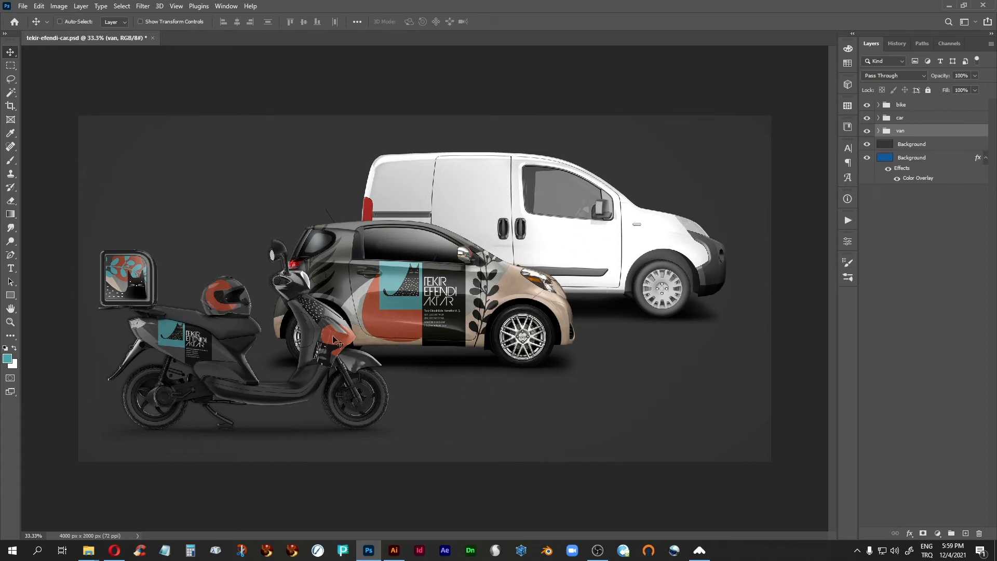
Open separate-elements-mockup.psd from the mockups folder and tile it vertically beside the vehicle composition
{"action": "mouse_move", "coordinate": [88, 550]}
{"action": "left_click", "coordinate": [32, 514]}
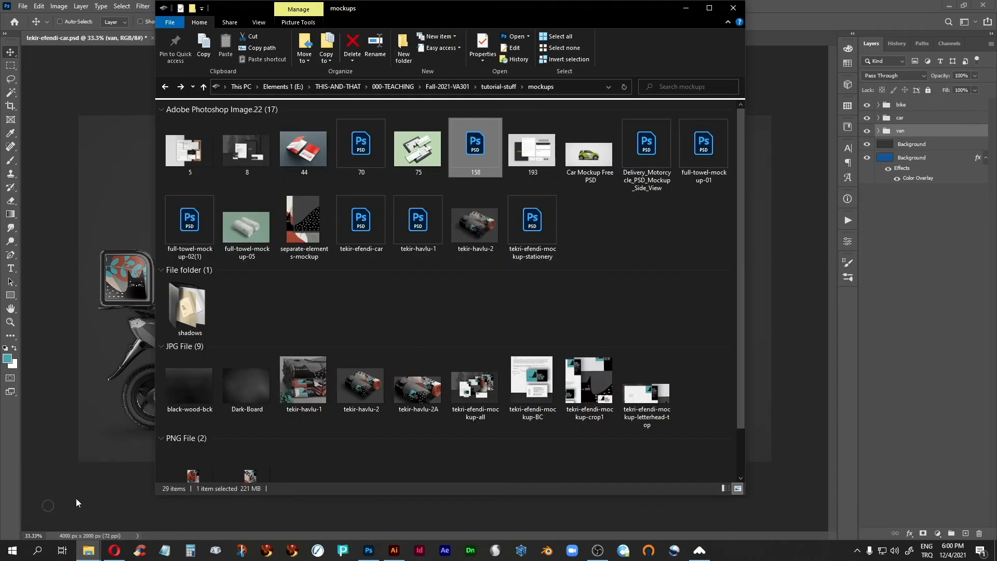
{"action": "left_click", "coordinate": [305, 218]}
{"action": "double_click", "coordinate": [304, 218]}
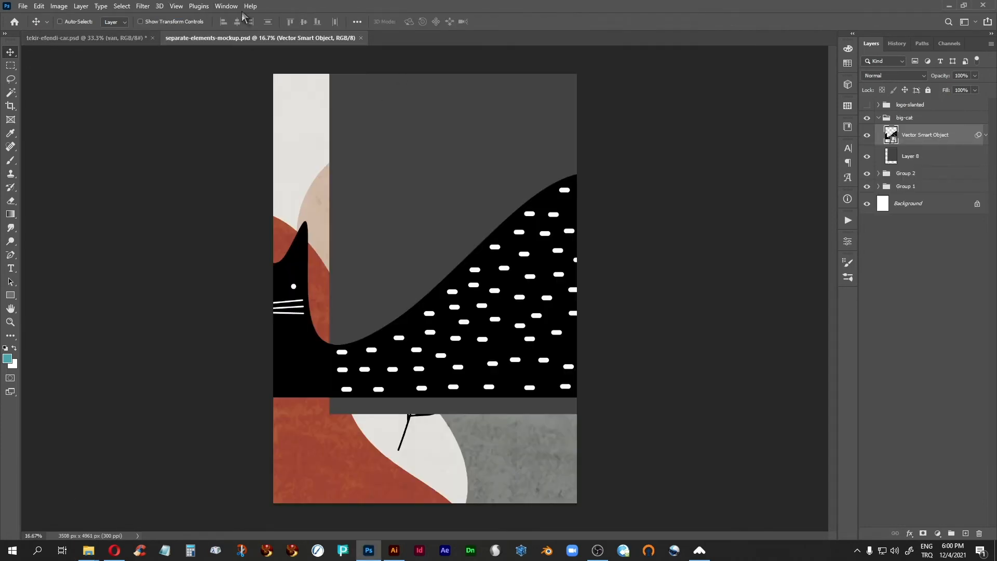
{"action": "left_click", "coordinate": [232, 8]}
{"action": "mouse_move", "coordinate": [234, 17]}
{"action": "left_click", "coordinate": [364, 17]}
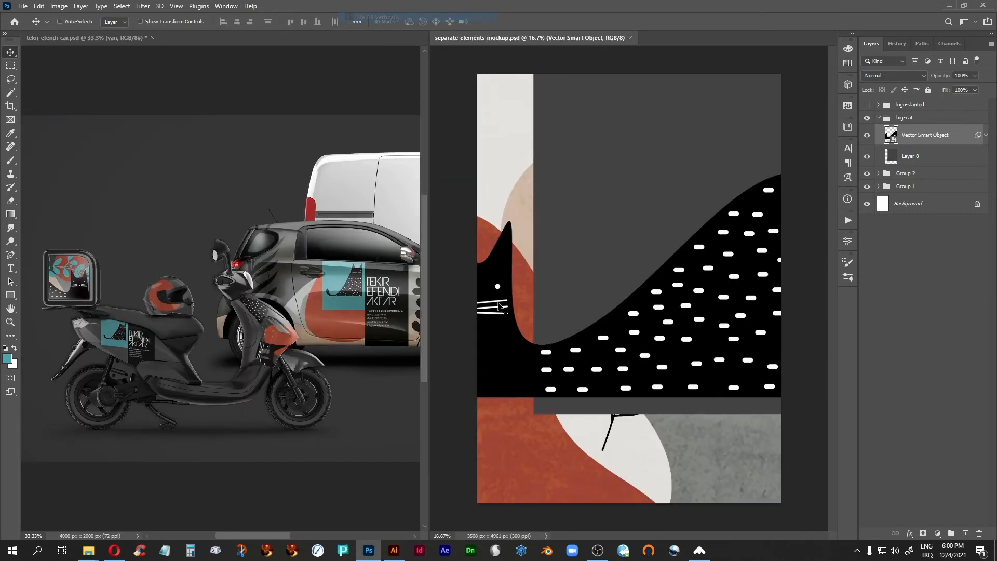
Open the contents of the van's SIDE (EDIT THIS) smart object and tile all three documents vertically
{"action": "left_click", "coordinate": [124, 40]}
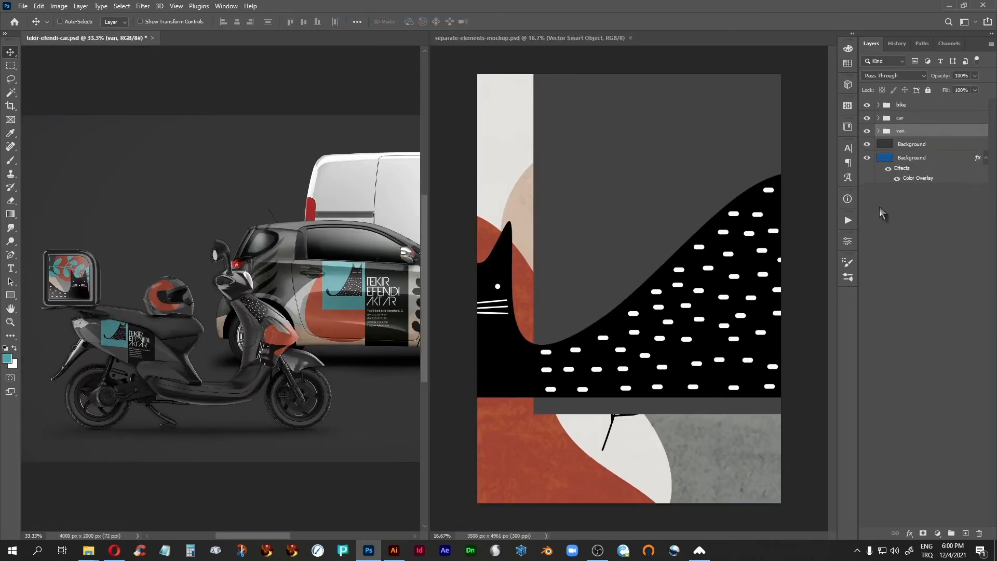
{"action": "left_click", "coordinate": [878, 131]}
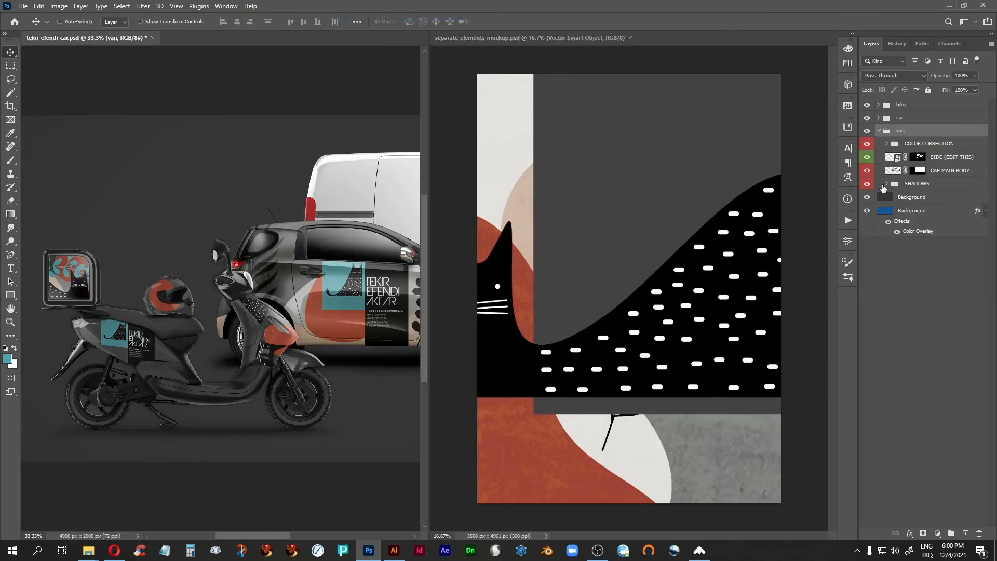
{"action": "double_click", "coordinate": [892, 158]}
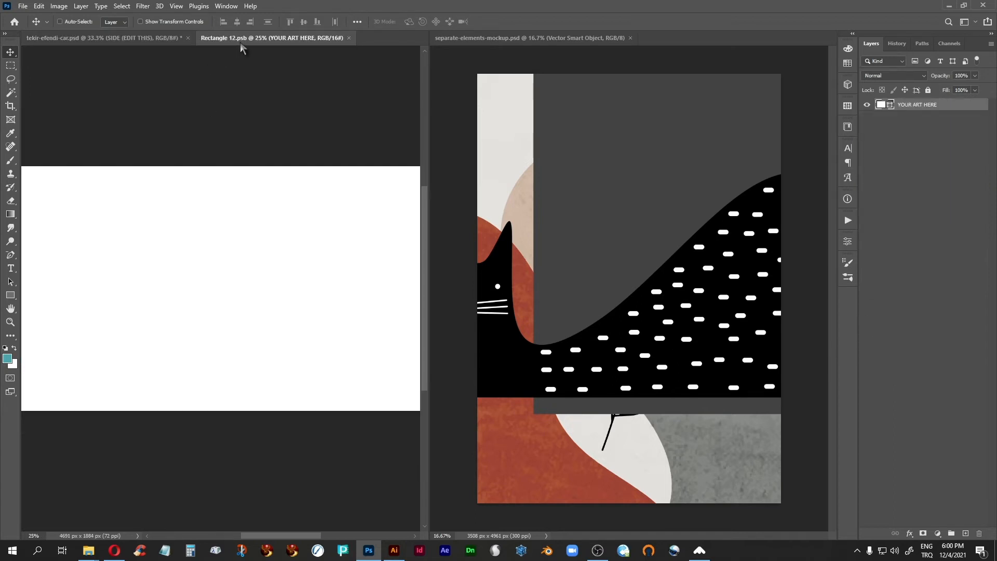
{"action": "left_click", "coordinate": [225, 5]}
{"action": "mouse_move", "coordinate": [311, 17]}
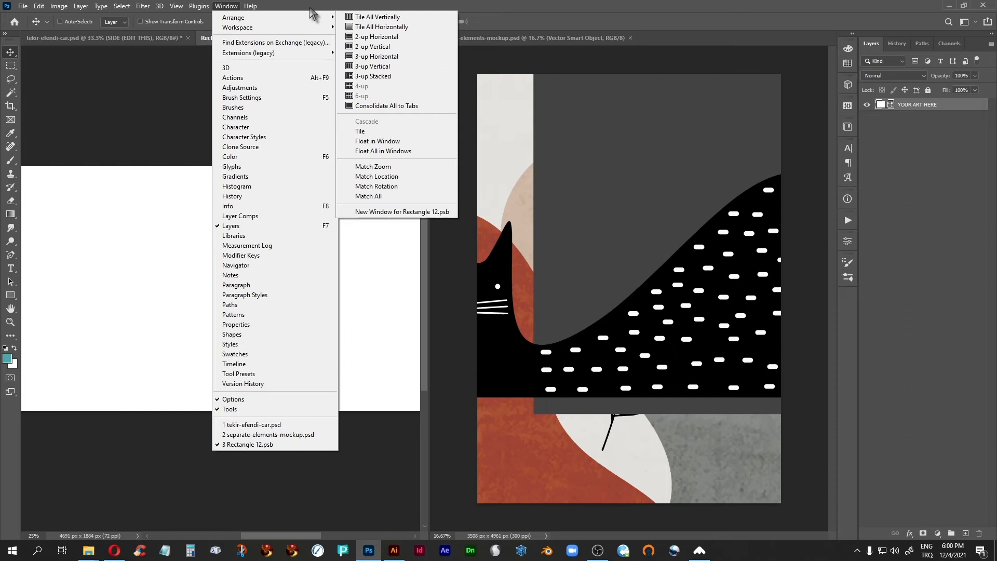
{"action": "left_click", "coordinate": [342, 17]}
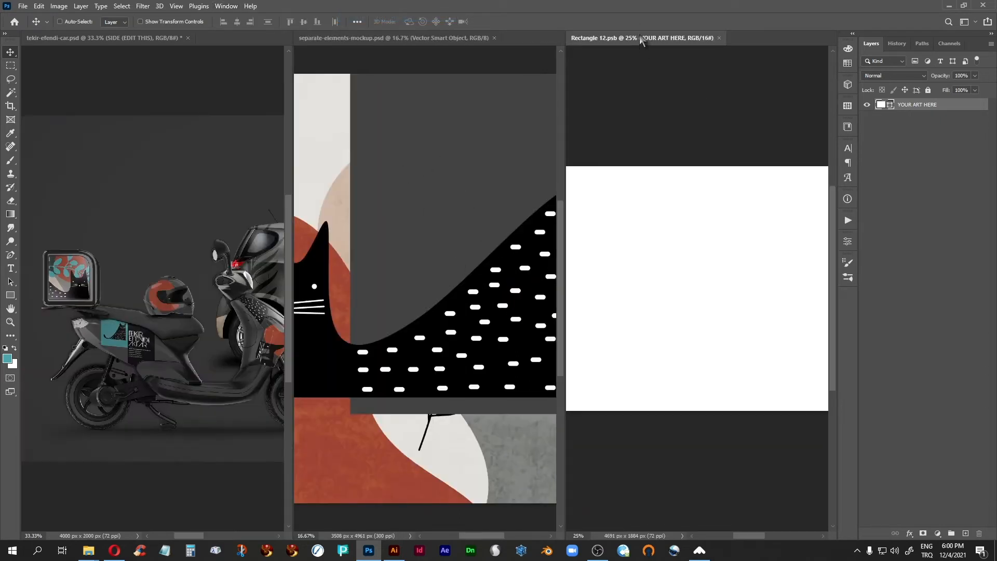
Copy the dark grey Layer 8 from separate-elements-mockup.psd into the Rectangle 12.psb artwork document
{"action": "left_click", "coordinate": [397, 41]}
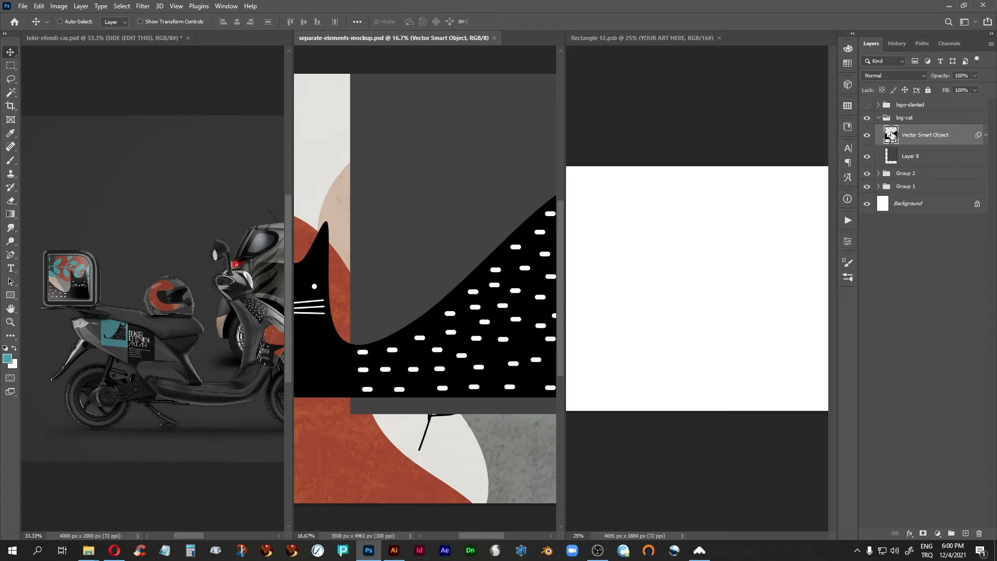
{"action": "left_click", "coordinate": [892, 158]}
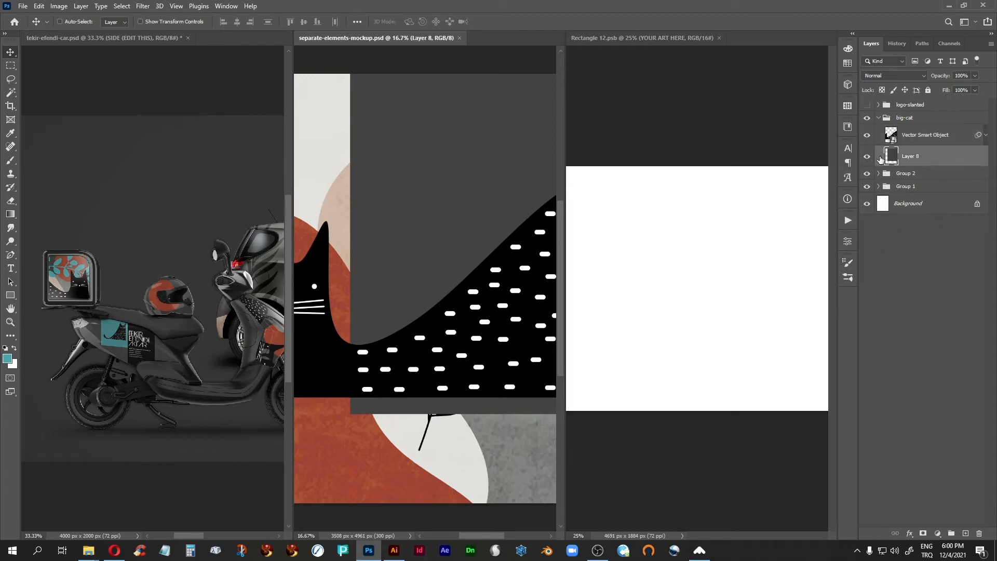
{"action": "left_click_drag", "start_coordinate": [892, 157], "coordinate": [727, 312]}
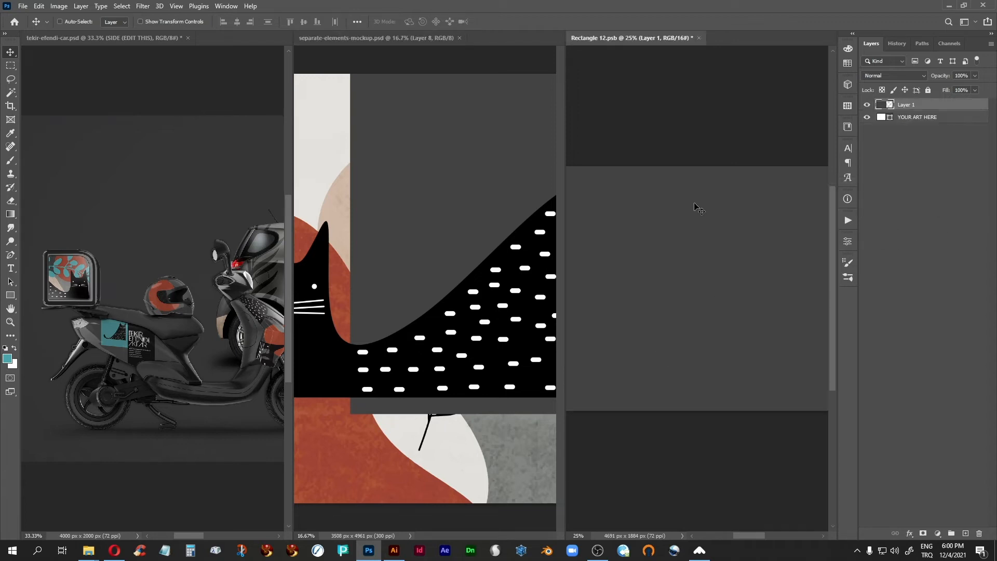
Move the dark grey layer to the right and stretch its width to about 168% so it covers the whole artwork canvas
{"action": "key", "text": "ctrl"}
{"action": "key", "text": "ctrl+minus"}
{"action": "key", "text": "ctrl+minus"}
{"action": "key", "text": "ctrl+minus"}
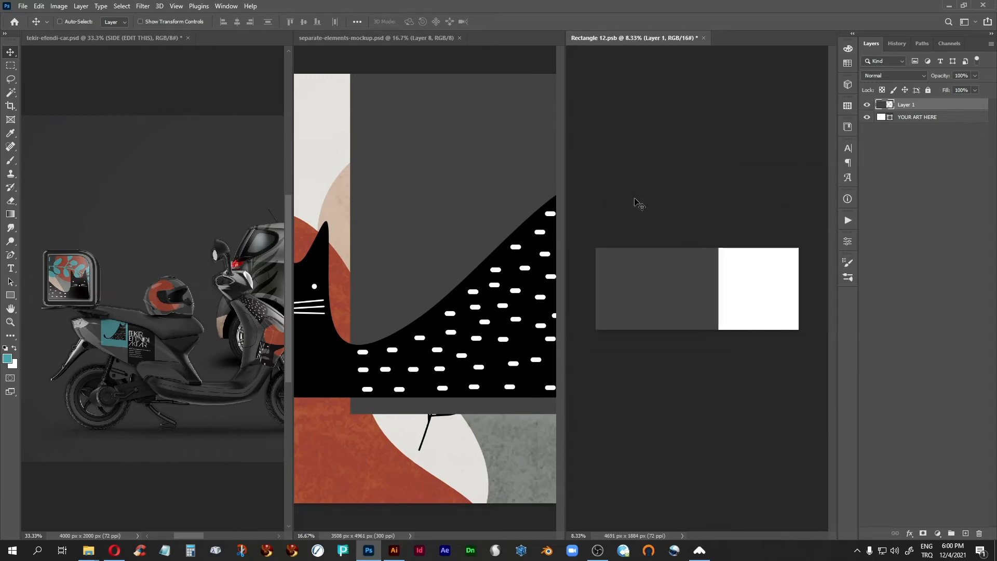
{"action": "left_click_drag", "start_coordinate": [666, 303], "coordinate": [746, 298]}
{"action": "key", "text": "ctrl+t"}
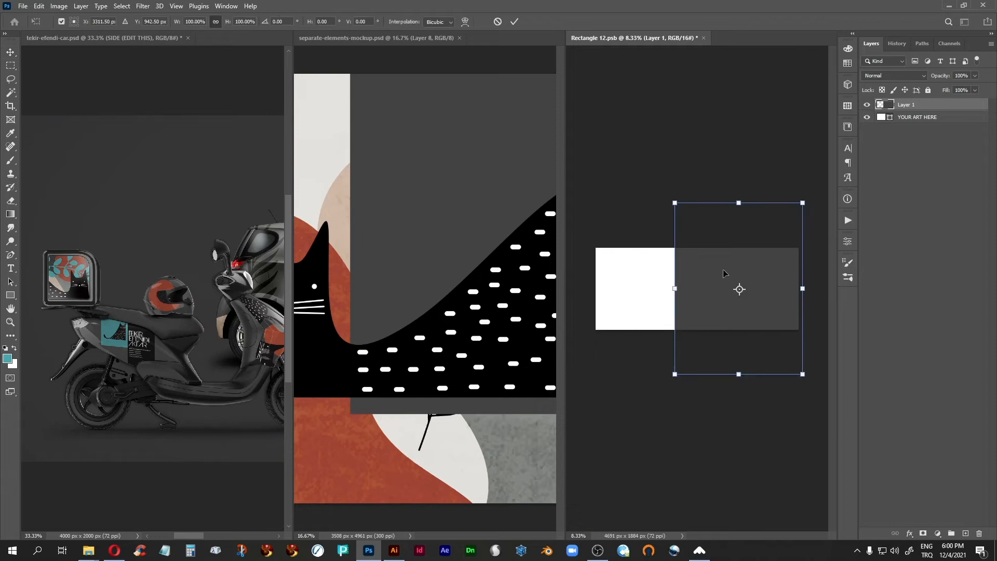
{"action": "left_click_drag", "start_coordinate": [671, 290], "coordinate": [596, 289]}
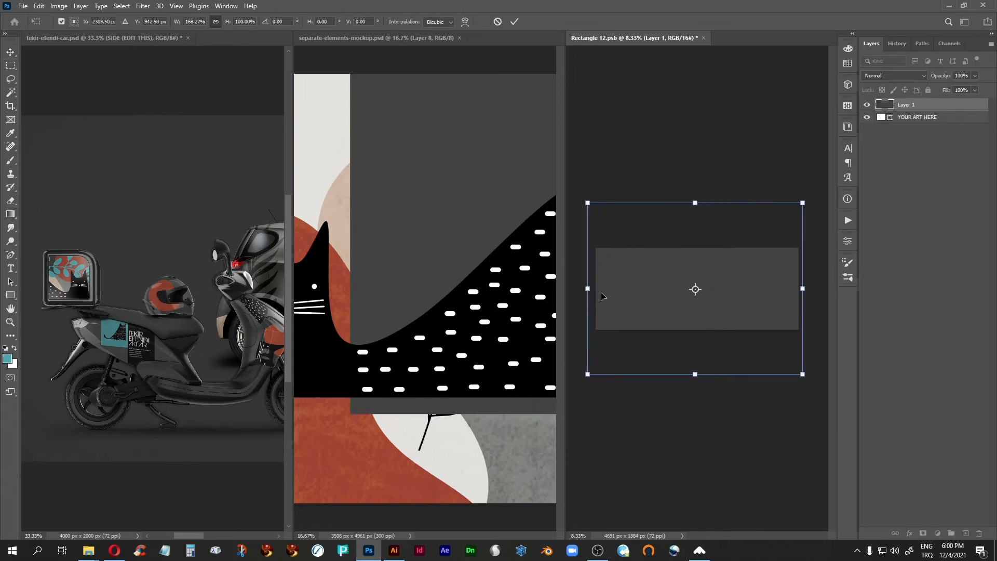
{"action": "key", "text": "Return"}
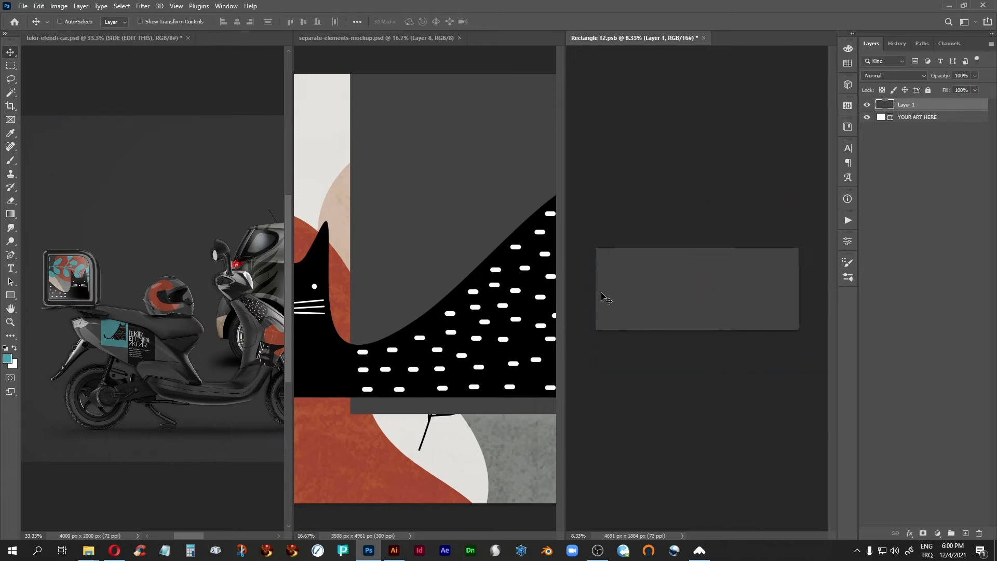
Bring the van into view in the vehicle composition and save Rectangle 12.psb to apply the dark grey artwork to it
{"action": "left_click", "coordinate": [150, 41]}
{"action": "left_click_drag", "start_coordinate": [231, 207], "coordinate": [58, 204]}
{"action": "left_click_drag", "start_coordinate": [225, 301], "coordinate": [95, 334]}
{"action": "left_click_drag", "start_coordinate": [626, 38], "coordinate": [647, 41]}
{"action": "left_click", "coordinate": [225, 5]}
{"action": "mouse_move", "coordinate": [321, 17]}
{"action": "left_click", "coordinate": [366, 17]}
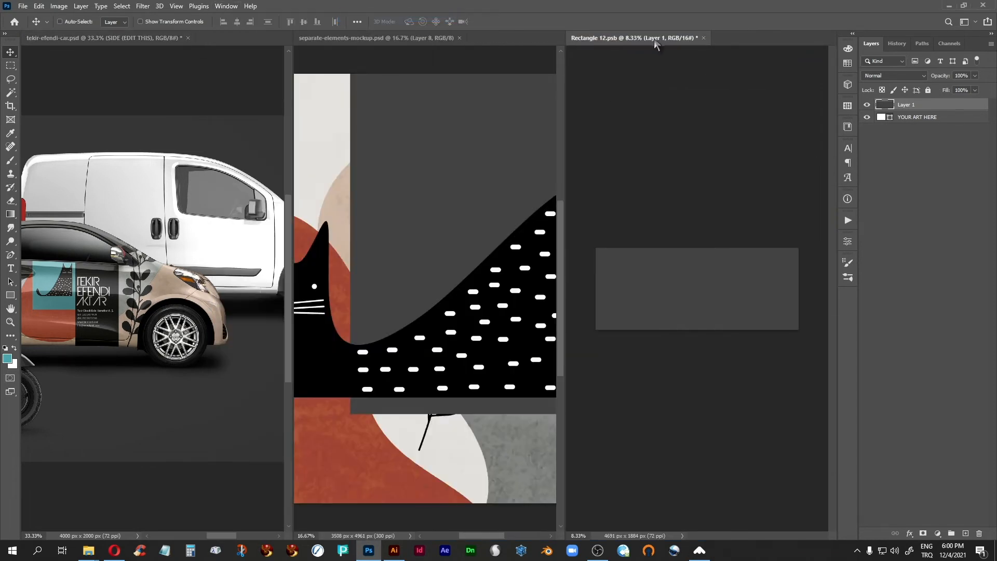
{"action": "key", "text": "ctrl+s"}
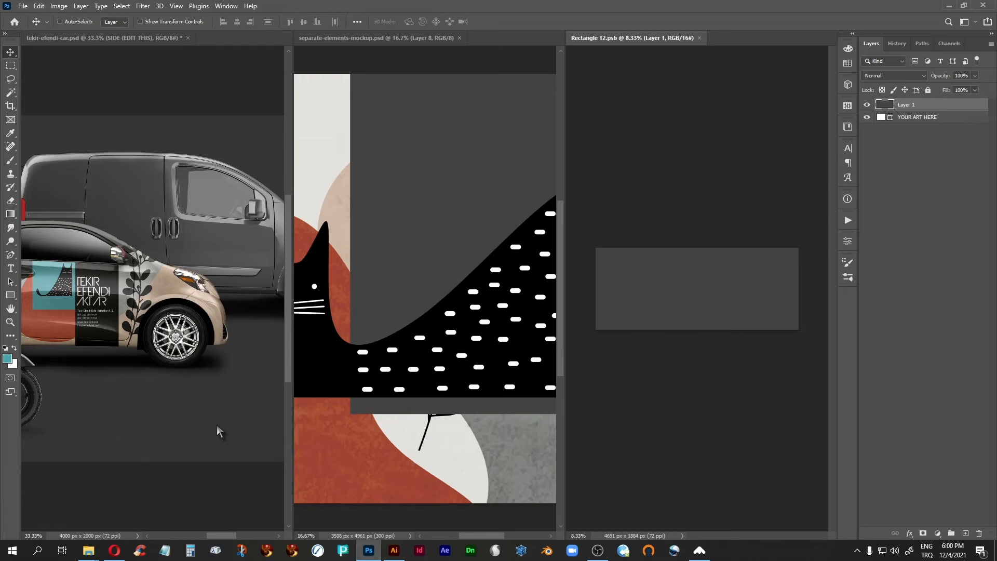
{"action": "left_click", "coordinate": [460, 125]}
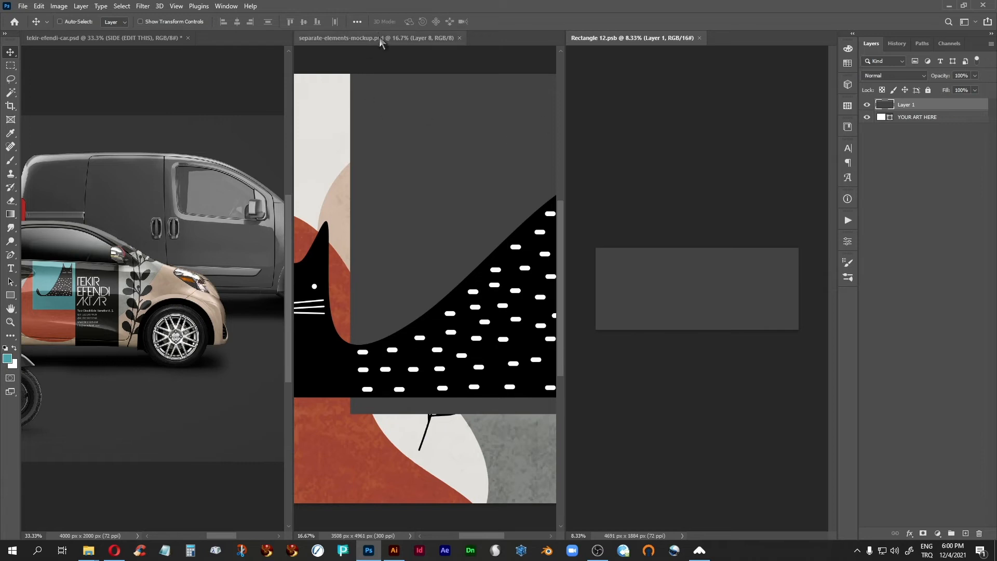
Show the logo-slanted group in separate-elements-mockup.psd, copy it into the Rectangle 12.psb artwork and save
{"action": "left_click", "coordinate": [867, 105]}
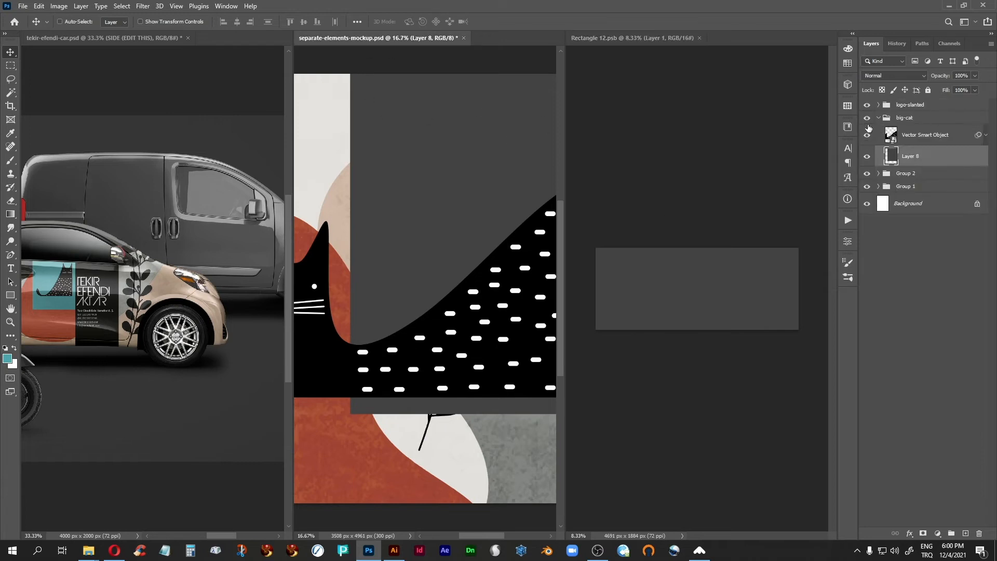
{"action": "left_click", "coordinate": [909, 105]}
{"action": "left_click_drag", "start_coordinate": [916, 106], "coordinate": [699, 300]}
{"action": "key", "text": "ctrl+s"}
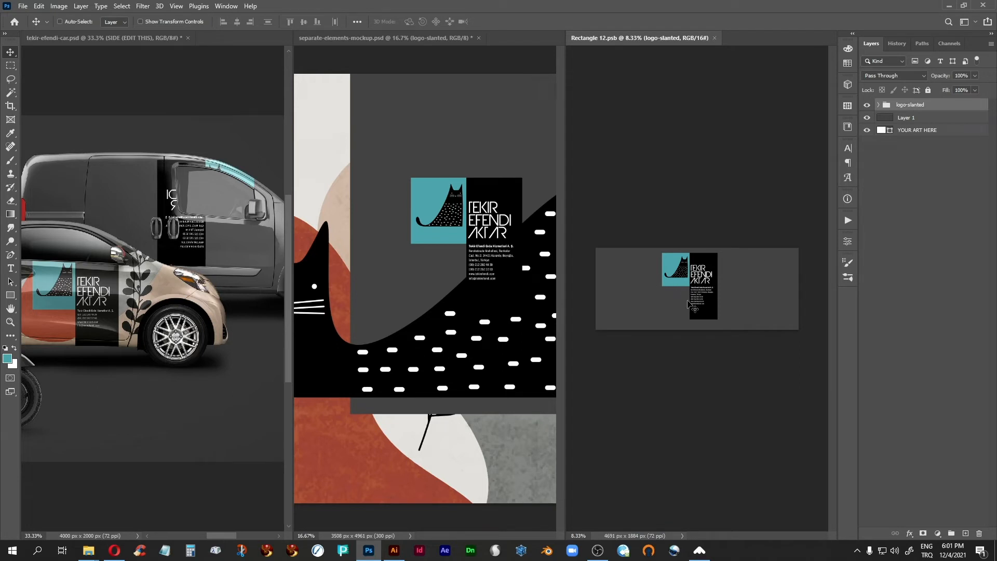
{"action": "left_click", "coordinate": [39, 6]}
{"action": "mouse_move", "coordinate": [83, 244]}
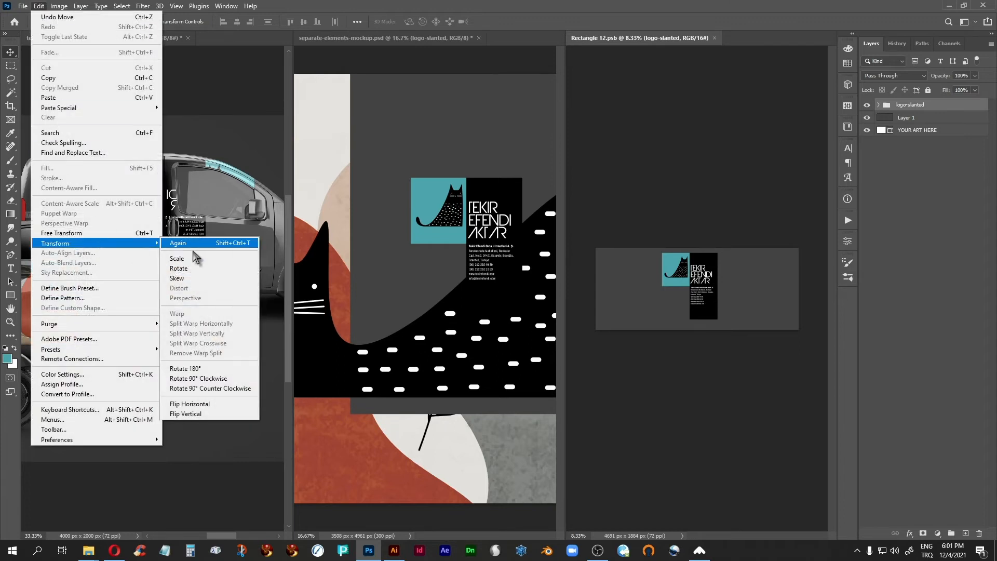
{"action": "left_click", "coordinate": [683, 264]}
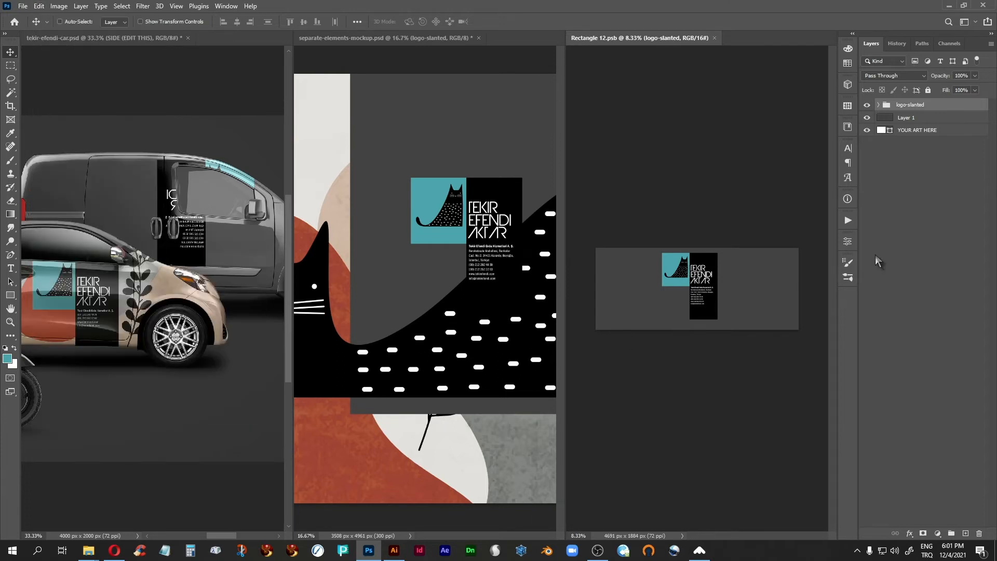
Delete the street address lines from the address text in the logo-slanted group, keeping the company name and contact lines, and save
{"action": "left_click_drag", "start_coordinate": [886, 106], "coordinate": [887, 106]}
{"action": "left_click", "coordinate": [878, 104]}
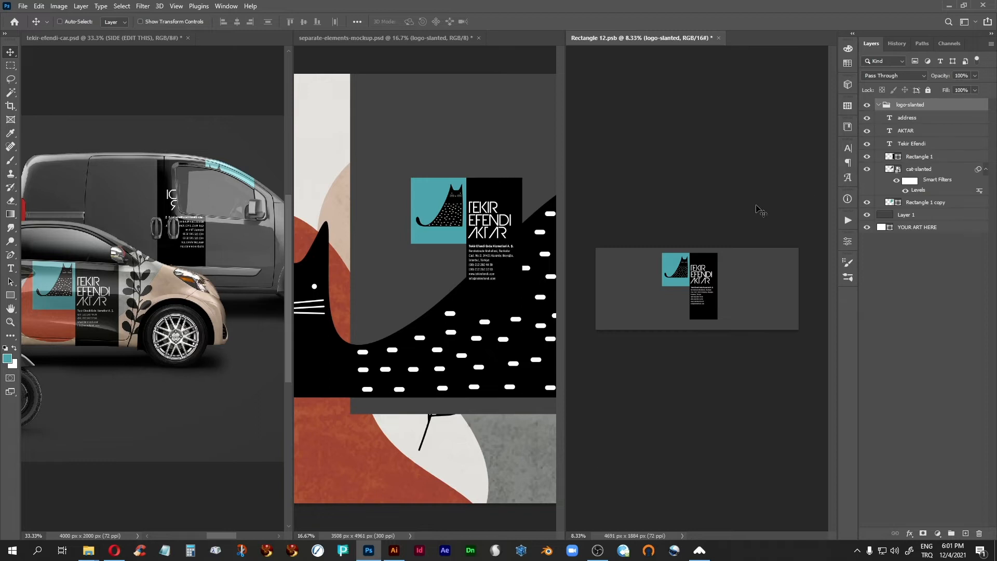
{"action": "key", "text": "ctrl+plus"}
{"action": "key", "text": "ctrl+plus"}
{"action": "key", "text": "ctrl+plus"}
{"action": "key", "text": "ctrl+plus"}
{"action": "key", "text": "ctrl+plus"}
{"action": "key", "text": "ctrl+plus"}
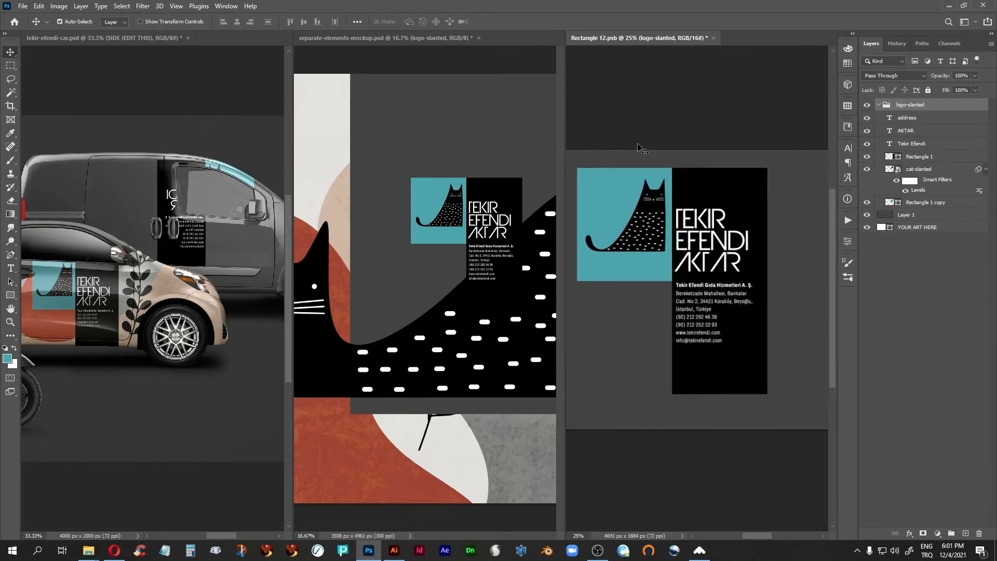
{"action": "double_click", "coordinate": [889, 118]}
{"action": "left_click", "coordinate": [701, 327]}
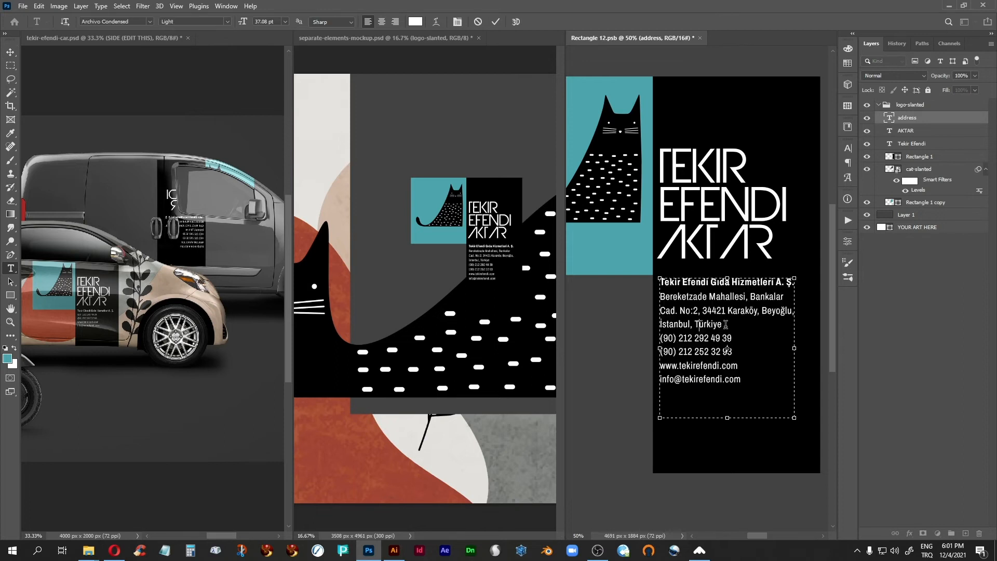
{"action": "left_click_drag", "start_coordinate": [726, 323], "coordinate": [641, 300]}
{"action": "key", "text": "BackSpace"}
{"action": "left_click_drag", "start_coordinate": [658, 310], "coordinate": [656, 309]}
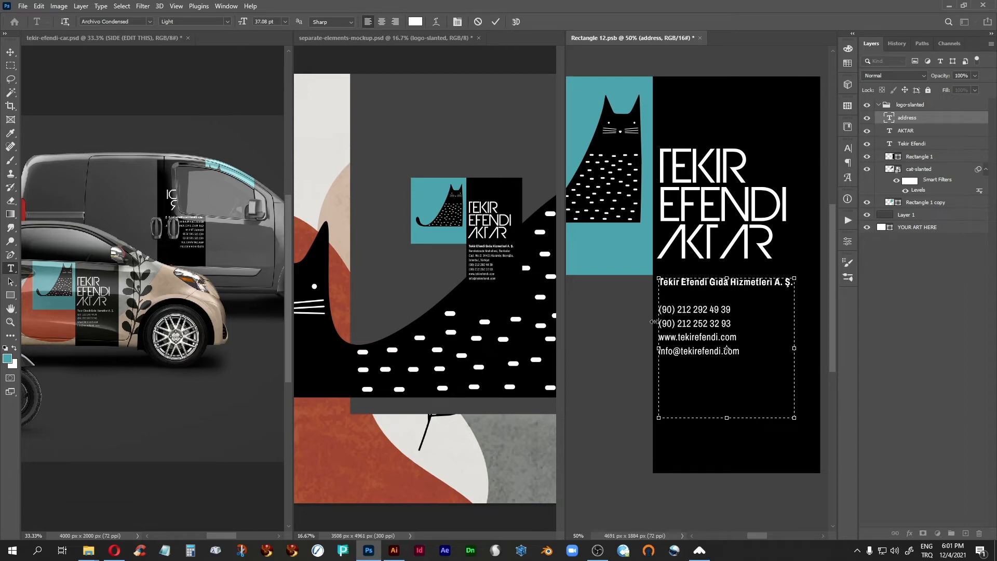
{"action": "key", "text": "BackSpace"}
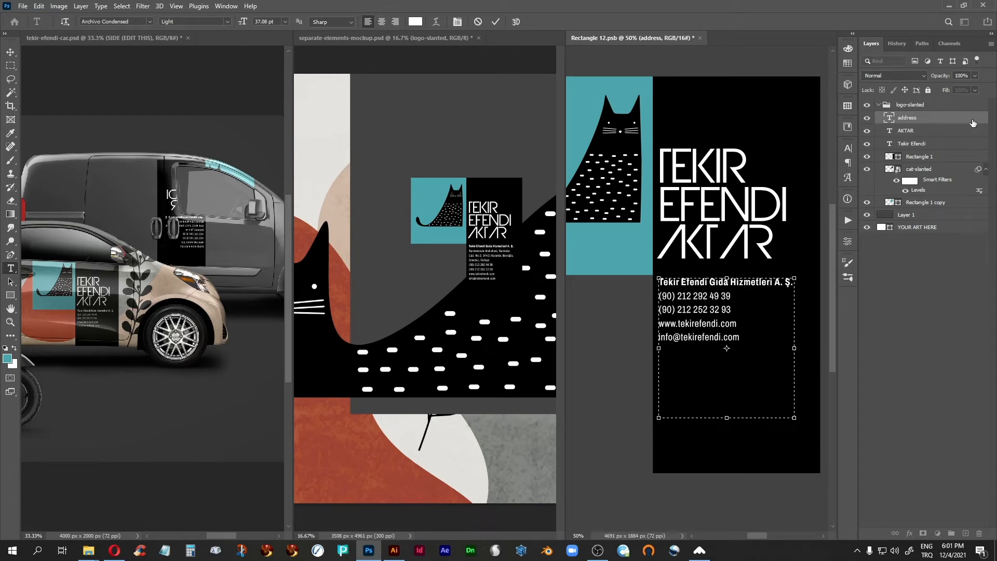
{"action": "left_click", "coordinate": [888, 121]}
{"action": "key", "text": "v"}
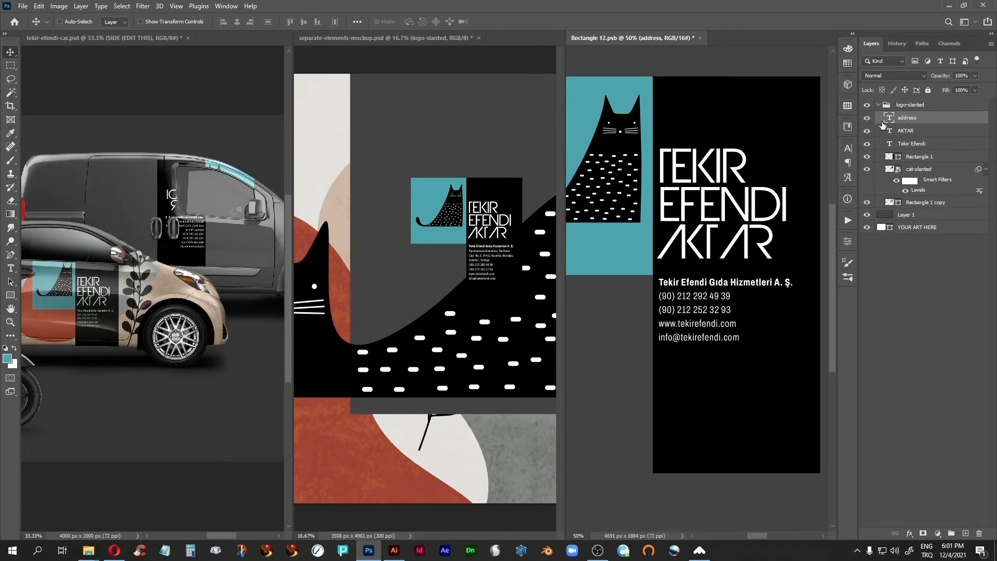
{"action": "key", "text": "ctrl+s"}
Flip the whole logo-slanted group horizontally in Rectangle 12.psb and save the artwork
{"action": "left_click", "coordinate": [900, 106]}
{"action": "left_click", "coordinate": [39, 6]}
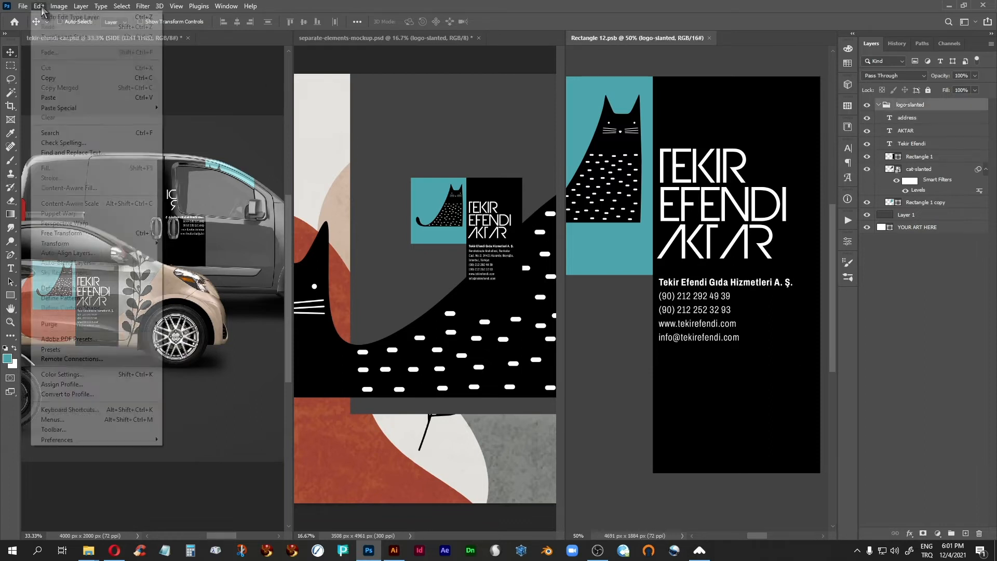
{"action": "mouse_move", "coordinate": [119, 243]}
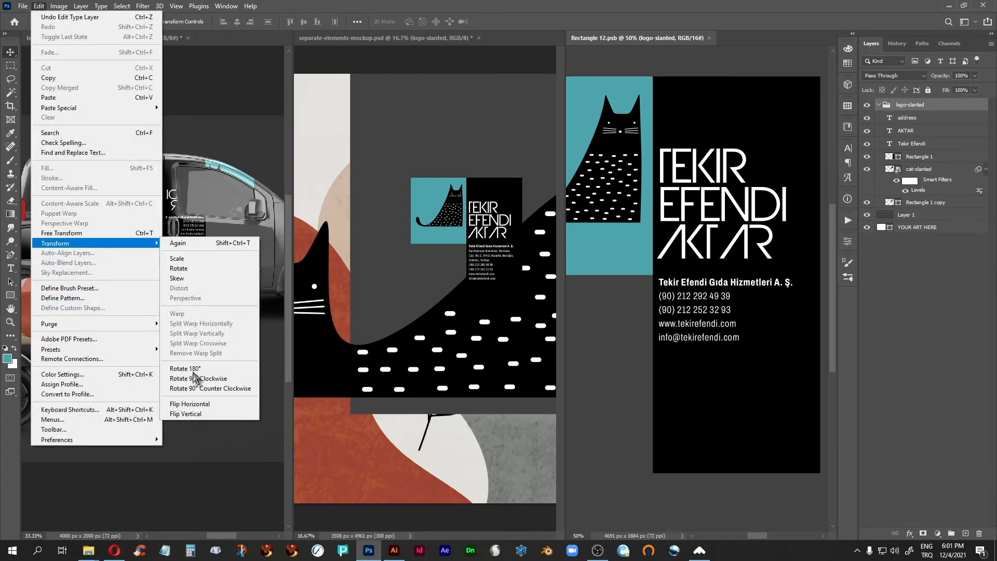
{"action": "left_click", "coordinate": [193, 406]}
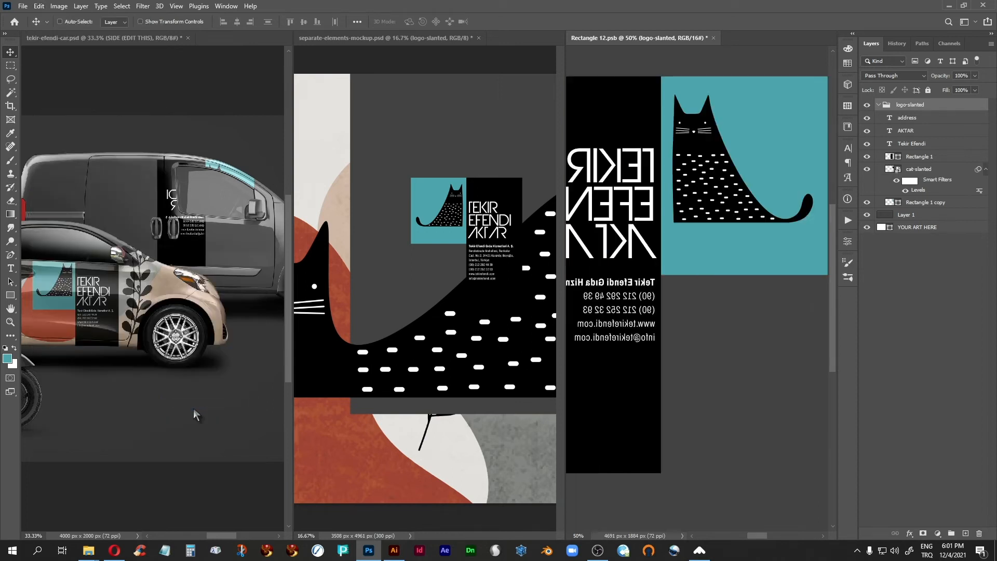
{"action": "key", "text": "ctrl+s"}
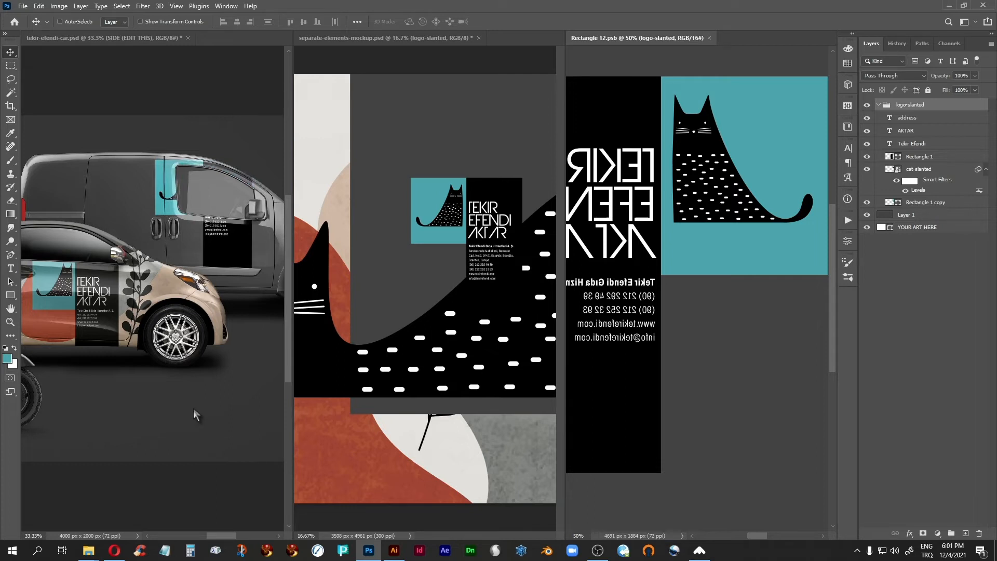
Move the flipped logo group right until its left edge is near the middle of the artwork canvas, and save
{"action": "key", "text": "ctrl+minus"}
{"action": "key", "text": "ctrl+minus"}
{"action": "key", "text": "ctrl+minus"}
{"action": "key", "text": "ctrl+minus"}
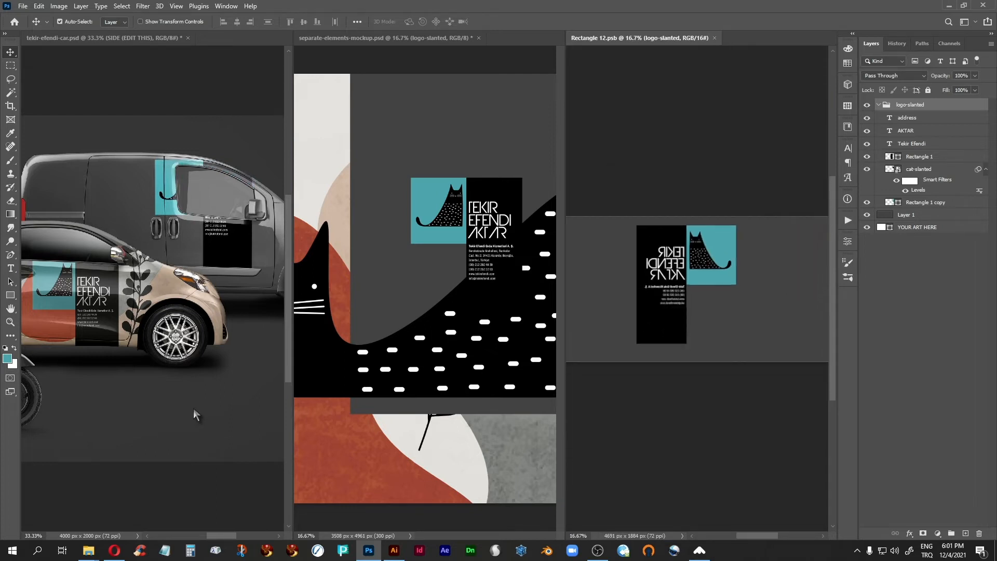
{"action": "key", "text": "ctrl+minus"}
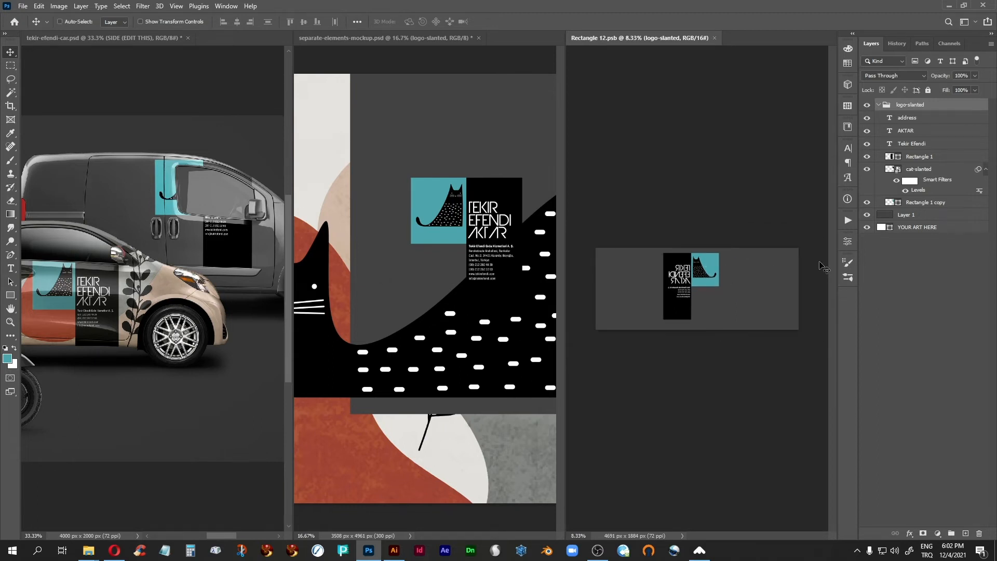
{"action": "key", "text": "shift+Right"}
{"action": "key", "text": "shift+Right"}
{"action": "key", "text": "shift+Right"}
{"action": "key", "text": "shift+Right"}
{"action": "key", "text": "shift+Right"}
{"action": "key", "text": "shift+Right"}
{"action": "key", "text": "shift+Right"}
{"action": "key", "text": "shift+Right"}
{"action": "key", "text": "shift+Right"}
{"action": "key", "text": "shift+Right"}
{"action": "key", "text": "shift+Right"}
{"action": "key", "text": "shift+Right"}
{"action": "key", "text": "shift+Right"}
{"action": "key", "text": "shift+Right"}
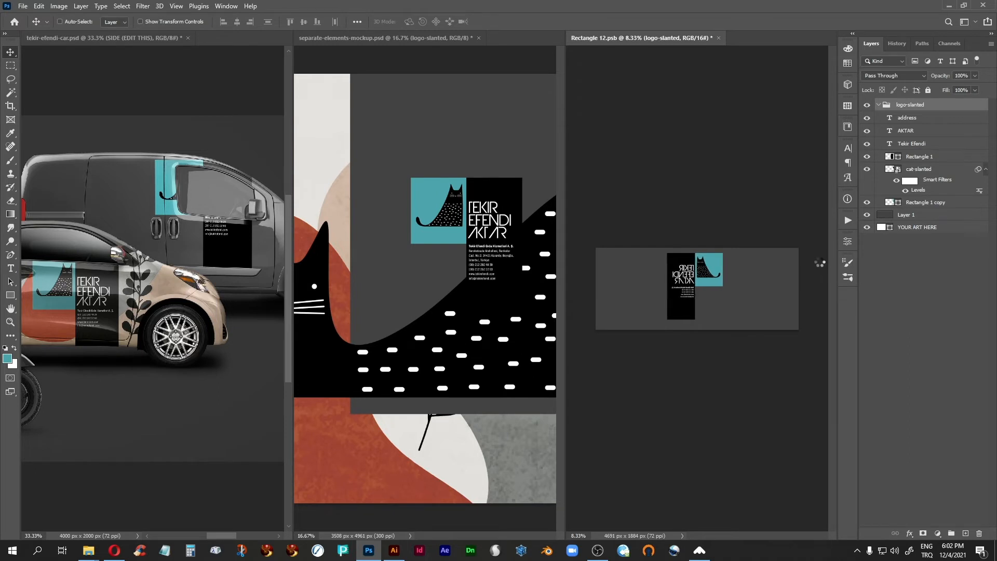
{"action": "key", "text": "shift+Right"}
{"action": "key", "text": "shift+Right"}
{"action": "key", "text": "shift+Right"}
{"action": "key", "text": "shift+Right"}
{"action": "key", "text": "shift+Right"}
{"action": "key", "text": "shift+Right"}
{"action": "key", "text": "shift+Right"}
{"action": "key", "text": "shift+Right"}
{"action": "key", "text": "shift+Right"}
{"action": "key", "text": "shift+Right"}
{"action": "key", "text": "shift+Right"}
{"action": "key", "text": "shift+Right"}
{"action": "key", "text": "shift+Right"}
{"action": "key", "text": "shift+Right"}
{"action": "key", "text": "shift+Right"}
{"action": "key", "text": "shift+Right"}
{"action": "key", "text": "shift+Right"}
{"action": "key", "text": "shift+Right"}
{"action": "key", "text": "shift+Right"}
{"action": "key", "text": "shift+Right"}
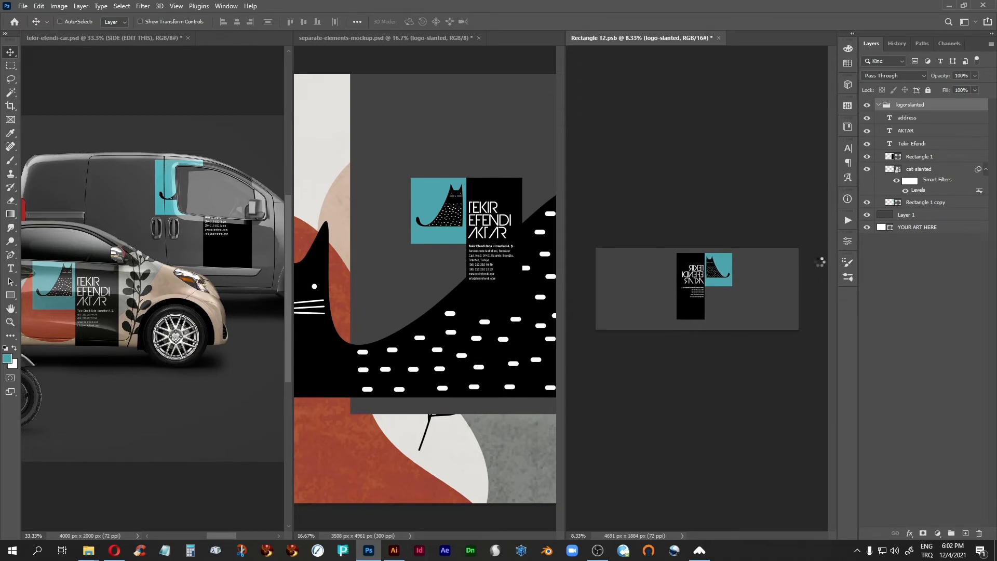
{"action": "key", "text": "shift+Right"}
{"action": "key", "text": "shift+Right"}
{"action": "key", "text": "shift+Right"}
{"action": "key", "text": "shift+Right"}
{"action": "key", "text": "shift+Right"}
{"action": "key", "text": "shift+Right"}
{"action": "key", "text": "shift+Right"}
{"action": "key", "text": "shift+Right"}
{"action": "key", "text": "shift+Right"}
{"action": "key", "text": "shift+Right"}
{"action": "key", "text": "shift+Right"}
{"action": "key", "text": "shift+Right"}
{"action": "key", "text": "shift+Right"}
{"action": "key", "text": "shift+Right"}
{"action": "key", "text": "shift+Right"}
{"action": "key", "text": "shift+Right"}
{"action": "key", "text": "shift+Right"}
{"action": "key", "text": "shift+Right"}
{"action": "key", "text": "shift+Right"}
{"action": "key", "text": "shift+Right"}
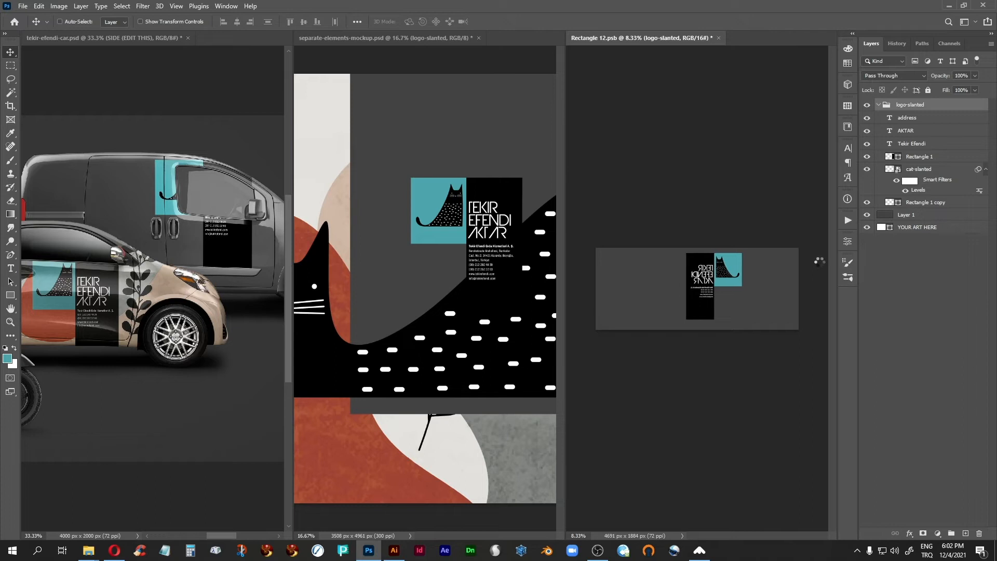
{"action": "key", "text": "shift+Right"}
{"action": "key", "text": "shift+Right"}
{"action": "key", "text": "shift+Right"}
{"action": "key", "text": "shift+Right"}
{"action": "key", "text": "shift+Right"}
{"action": "key", "text": "shift+Right"}
{"action": "key", "text": "shift+Right"}
{"action": "key", "text": "shift+Right"}
{"action": "key", "text": "ctrl+s"}
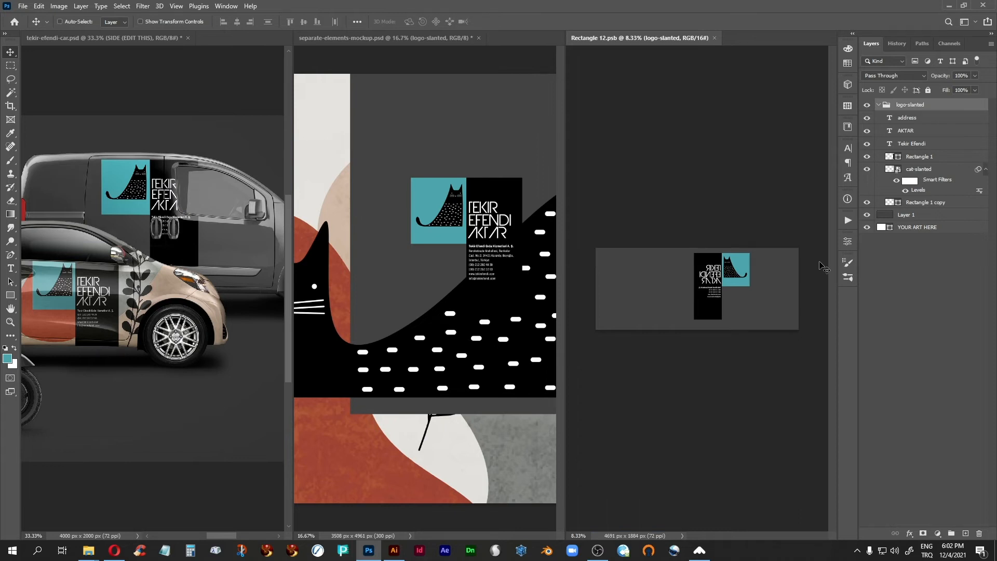
Move the logo group further right so its centre is at about X 3241 px, and save Rectangle 12.psb
{"action": "key", "text": "shift+Right"}
{"action": "key", "text": "shift+Right"}
{"action": "key", "text": "shift+Right"}
{"action": "key", "text": "shift+Right"}
{"action": "key", "text": "shift+Right"}
{"action": "key", "text": "shift+Right"}
{"action": "key", "text": "shift+Right"}
{"action": "key", "text": "shift+Right"}
{"action": "key", "text": "shift+Right"}
{"action": "key", "text": "shift+Right"}
{"action": "key", "text": "shift+Right"}
{"action": "key", "text": "shift+Right"}
{"action": "key", "text": "shift+Right"}
{"action": "key", "text": "shift+Right"}
{"action": "key", "text": "shift+Right"}
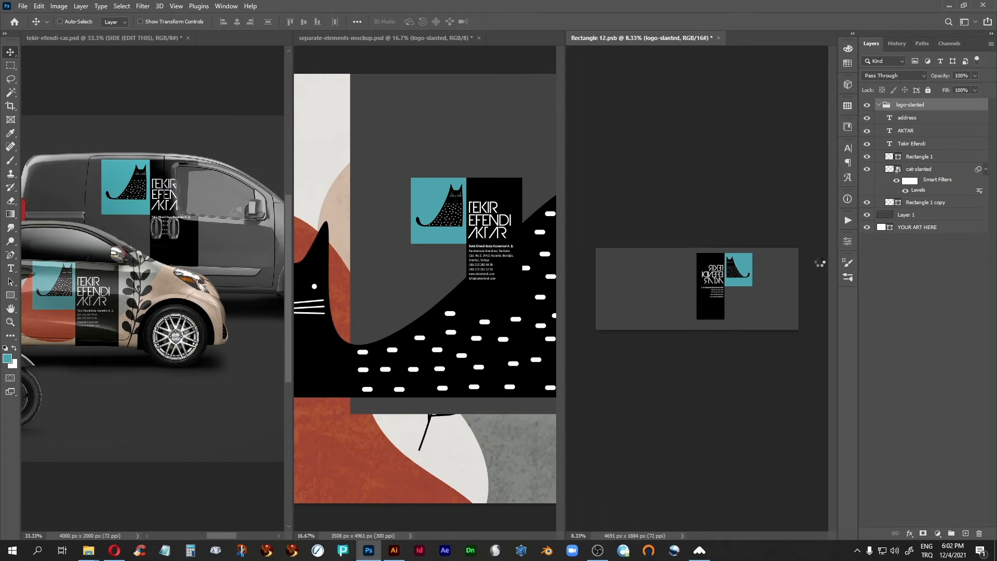
{"action": "key", "text": "shift+Right"}
{"action": "key", "text": "shift+Right"}
{"action": "key", "text": "shift+Right"}
{"action": "key", "text": "shift+Right"}
{"action": "key", "text": "shift+Right"}
{"action": "key", "text": "shift+Right"}
{"action": "key", "text": "shift+Right"}
{"action": "key", "text": "shift+Right"}
{"action": "key", "text": "shift+Right"}
{"action": "key", "text": "shift+Right"}
{"action": "key", "text": "shift+Right"}
{"action": "key", "text": "shift+Right"}
{"action": "key", "text": "shift+Right"}
{"action": "key", "text": "shift+Right"}
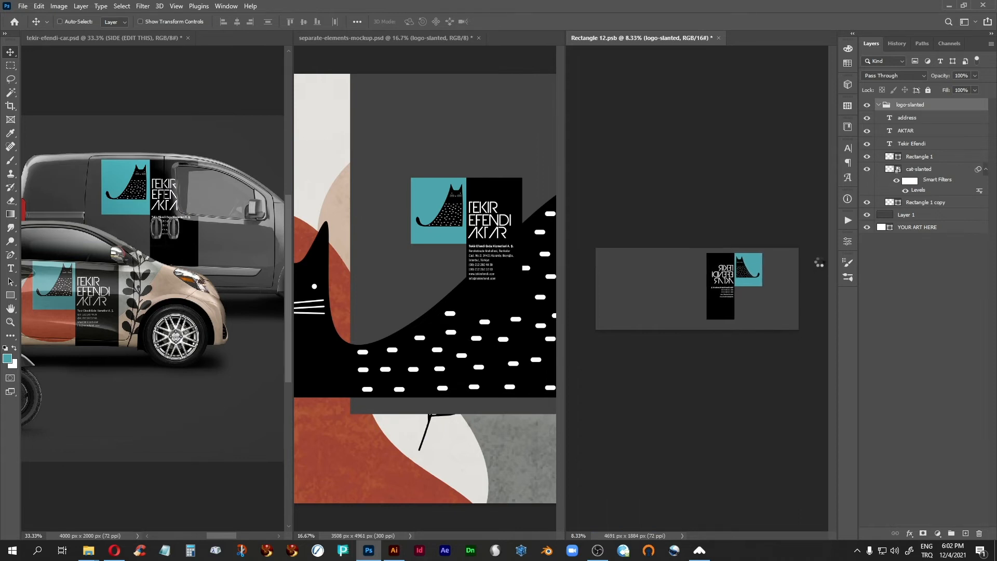
{"action": "key", "text": "ctrl+s"}
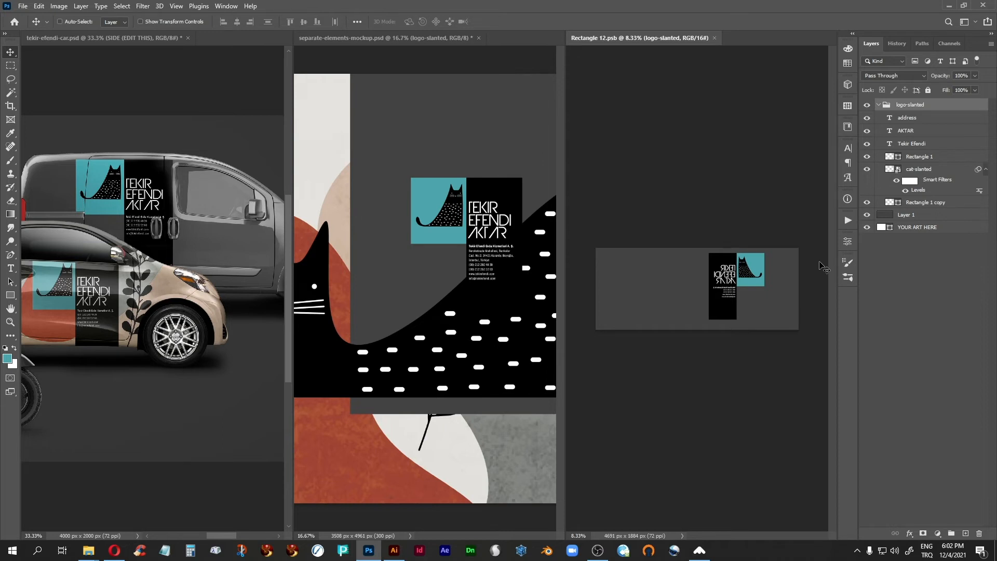
Scale the logo group down proportionally about its centre to roughly 70% and save the artwork
{"action": "key", "text": "ctrl+t"}
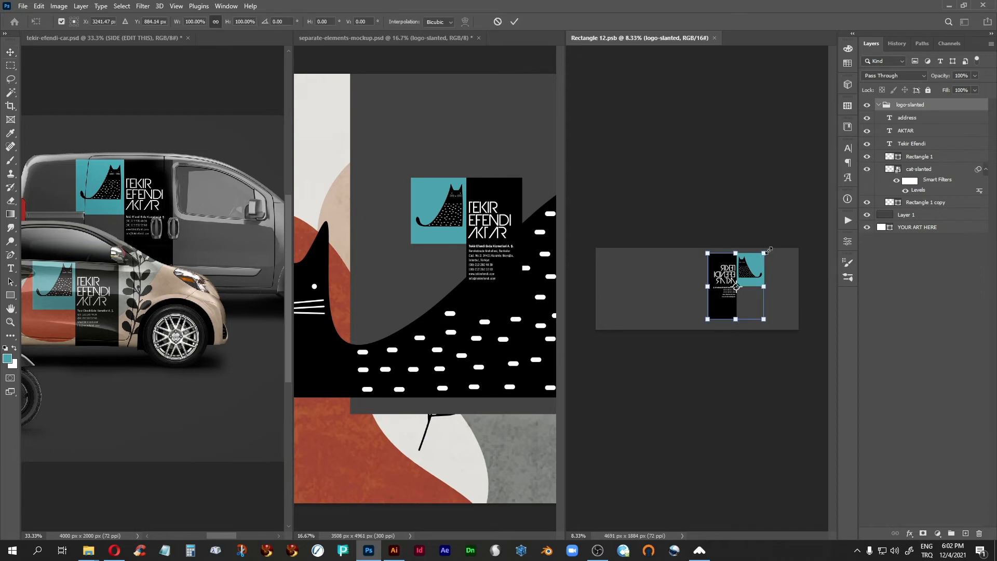
{"action": "left_click_drag", "start_coordinate": [763, 253], "coordinate": [755, 264]}
{"action": "key", "text": "Return"}
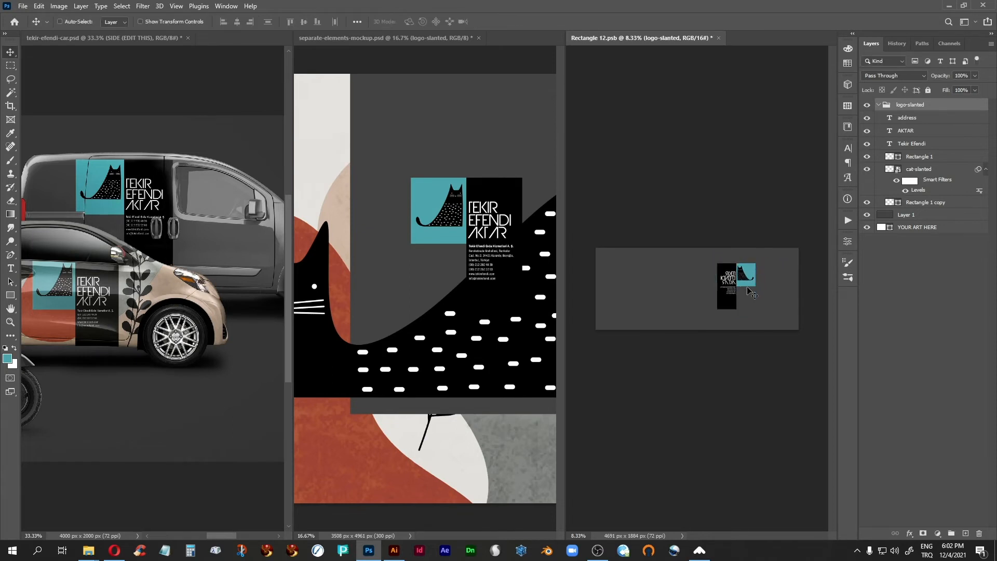
{"action": "key", "text": "ctrl+s"}
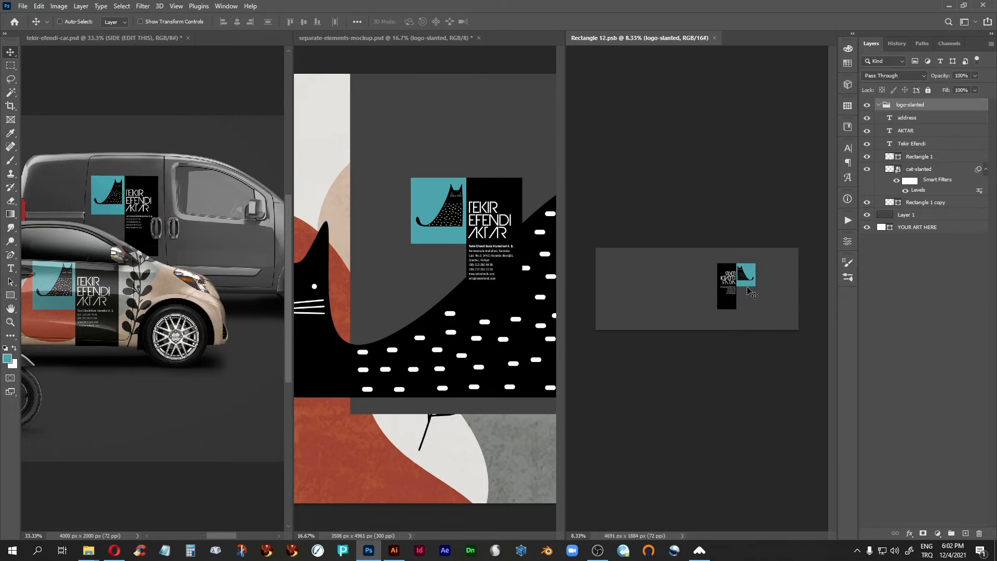
Enlarge the logo group slightly about its centre so it fills the width of the van's rear side door, and save
{"action": "key", "text": "ctrl+t"}
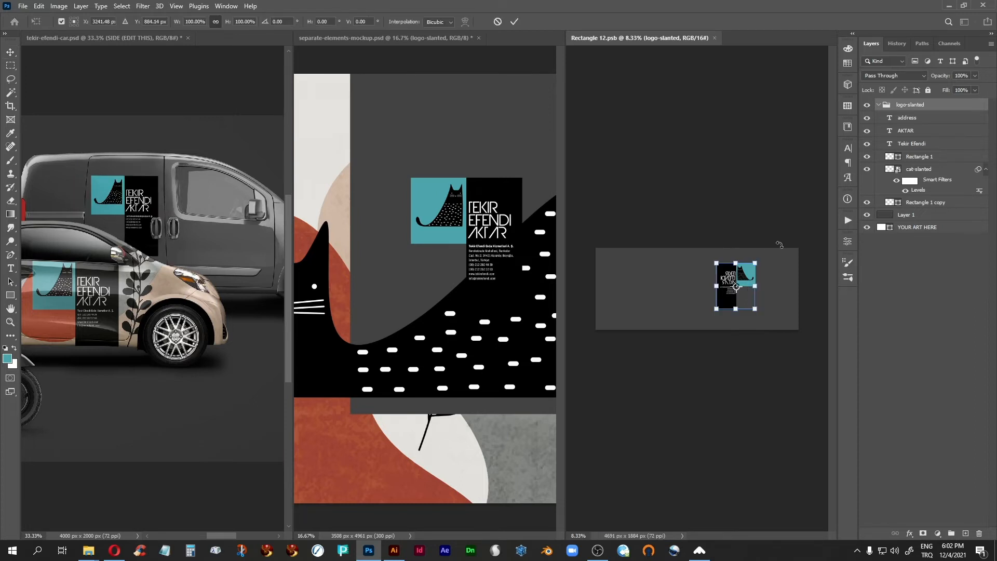
{"action": "left_click_drag", "start_coordinate": [754, 263], "coordinate": [758, 260]}
{"action": "key", "text": "Return"}
{"action": "key", "text": "ctrl+s"}
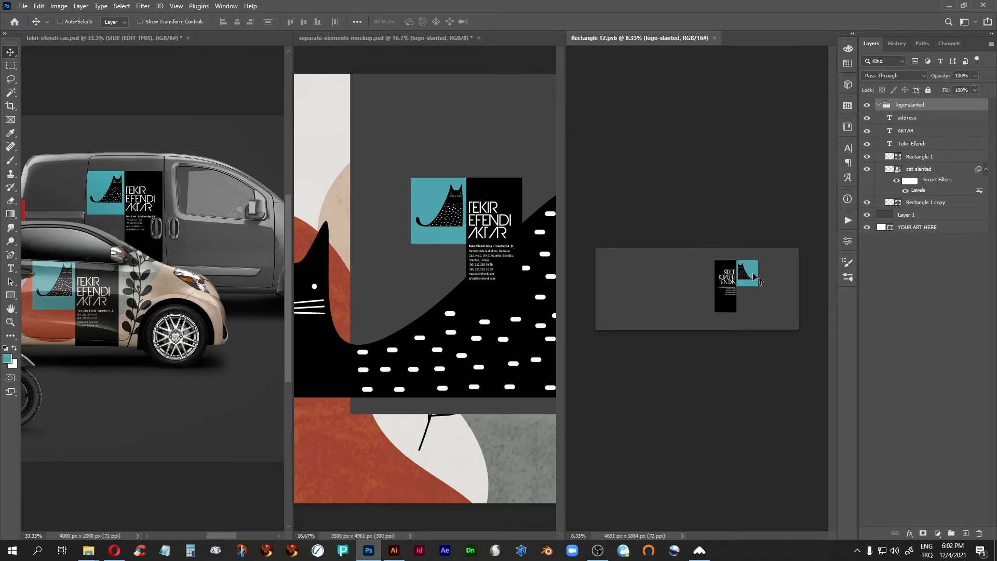
Move the logo group up by about 80 px in the artwork and save Rectangle 12.psb
{"action": "key", "text": "shift+Up"}
{"action": "key", "text": "shift+Up"}
{"action": "key", "text": "shift+Up"}
{"action": "key", "text": "shift+Up"}
{"action": "key", "text": "shift+Up"}
{"action": "key", "text": "shift+Up"}
{"action": "key", "text": "shift+Up"}
{"action": "key", "text": "shift+Up"}
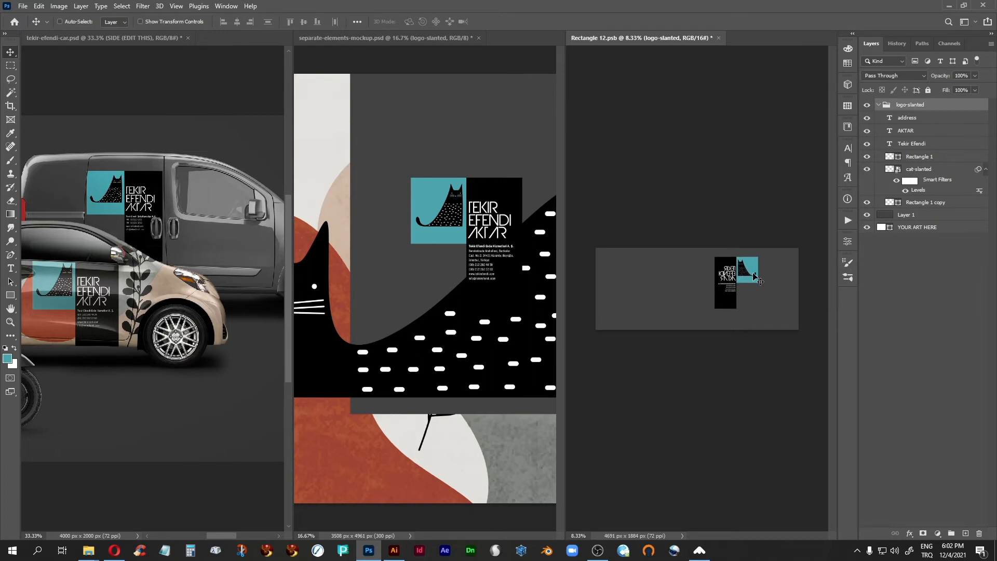
{"action": "key", "text": "ctrl+s"}
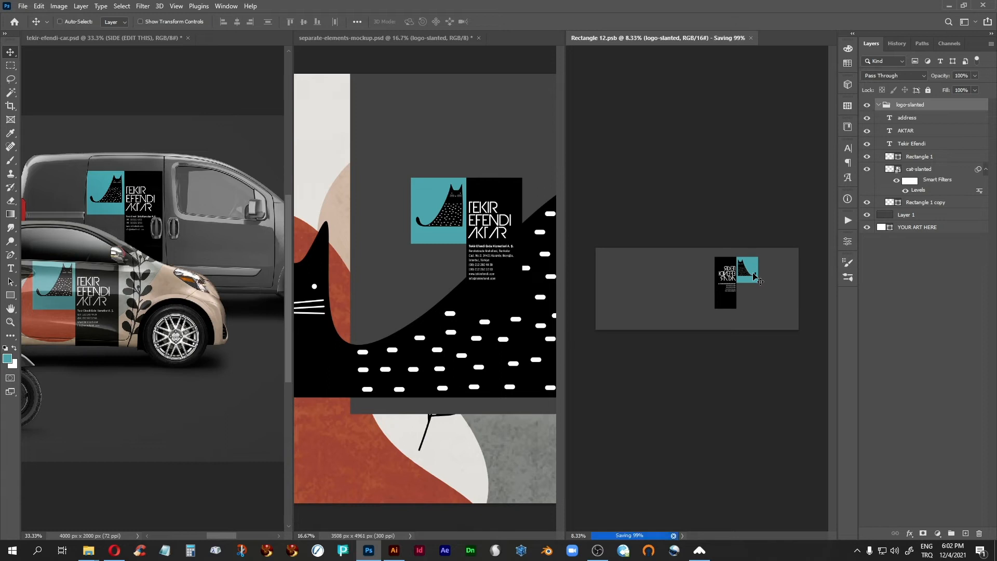
Hide the car group in tekir-efendi-car.psd and inspect the logo's placement on the van's side up close
{"action": "left_click", "coordinate": [130, 37]}
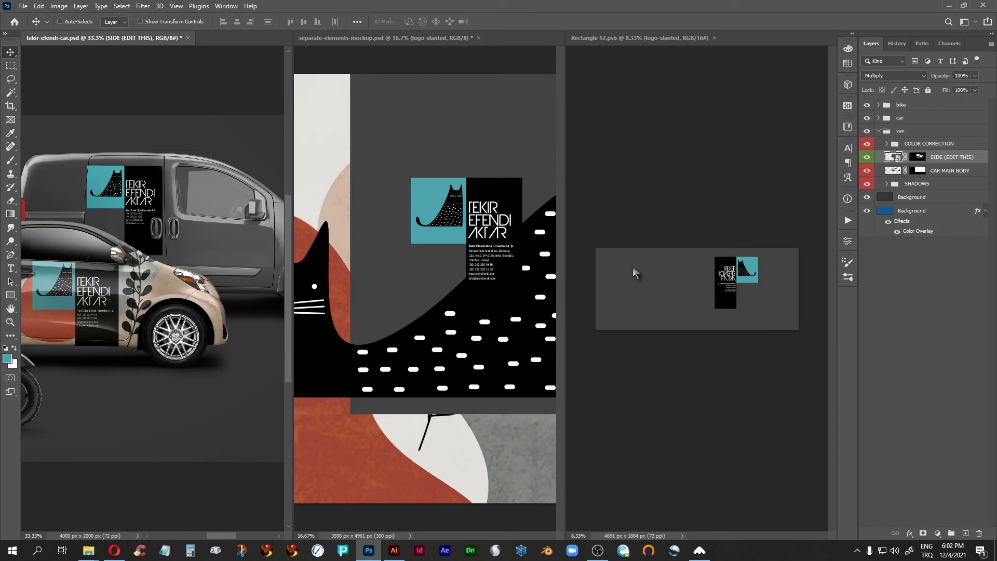
{"action": "left_click", "coordinate": [867, 118]}
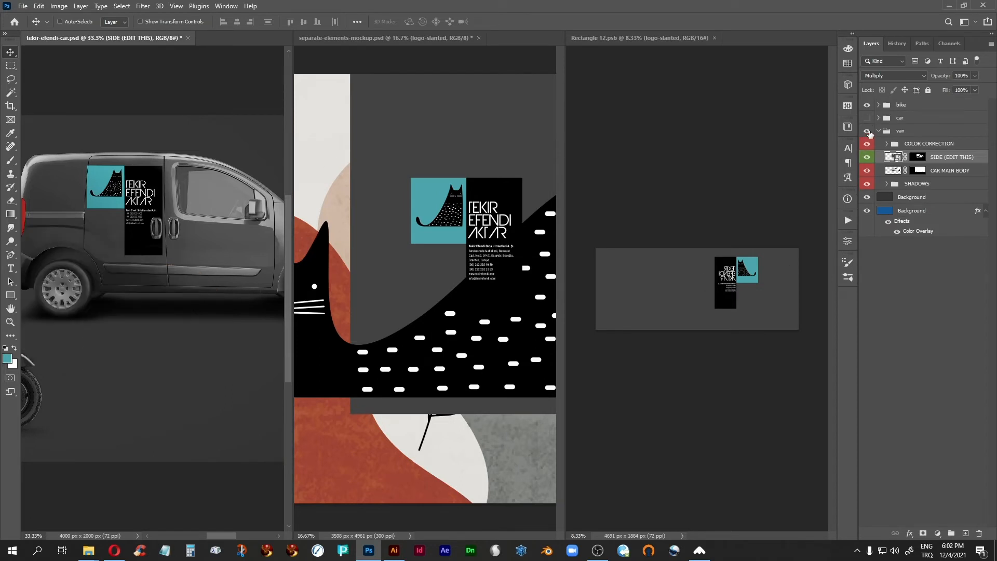
{"action": "key", "text": "ctrl+plus"}
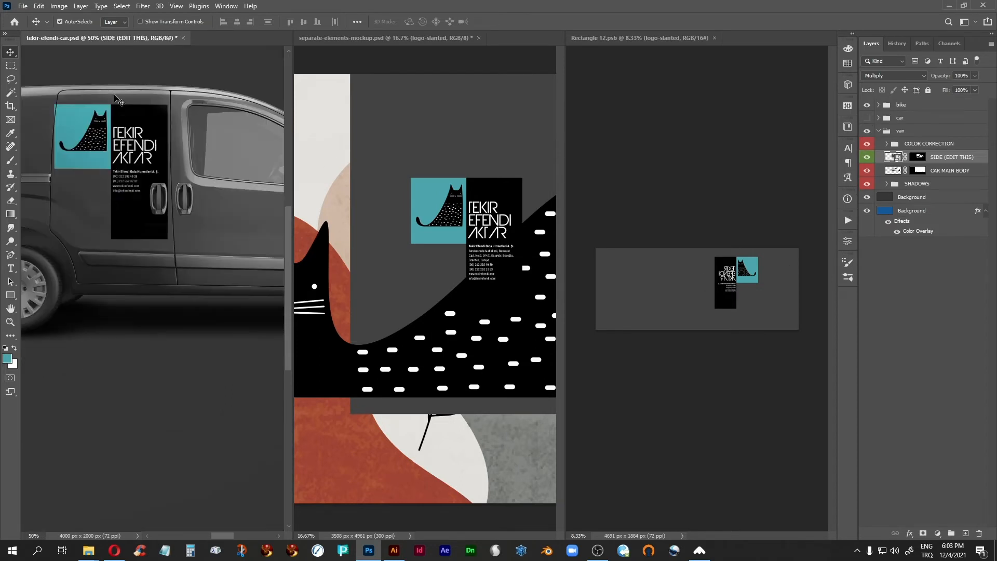
{"action": "key", "text": "ctrl+plus"}
{"action": "left_click_drag", "start_coordinate": [167, 290], "coordinate": [202, 430]}
Move the logo group left by 40 px in Rectangle 12.psb and save the artwork
{"action": "left_click", "coordinate": [678, 38]}
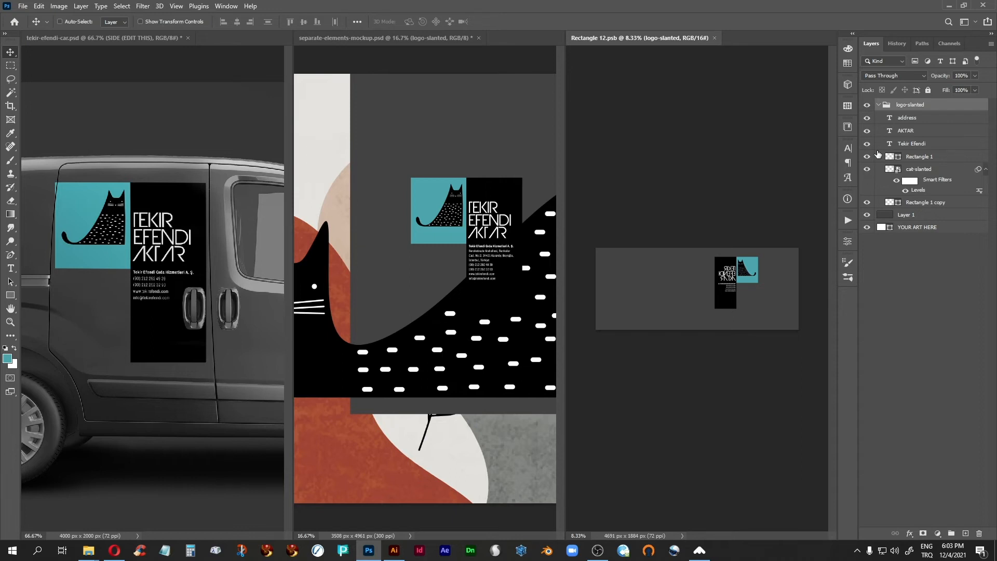
{"action": "key", "text": "shift+Left"}
{"action": "key", "text": "shift+Left"}
{"action": "key", "text": "shift+Left"}
{"action": "key", "text": "shift+Left"}
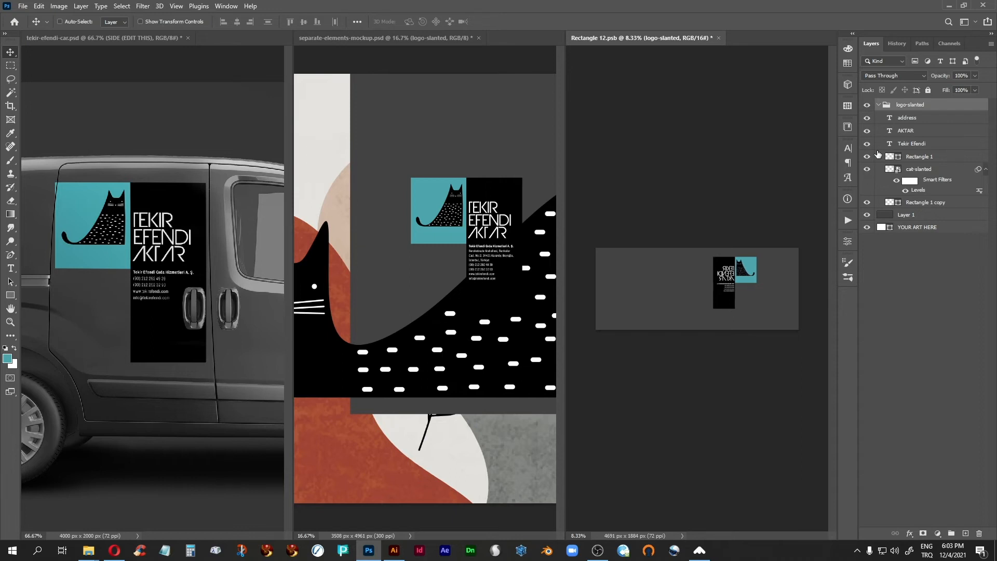
{"action": "key", "text": "ctrl+s"}
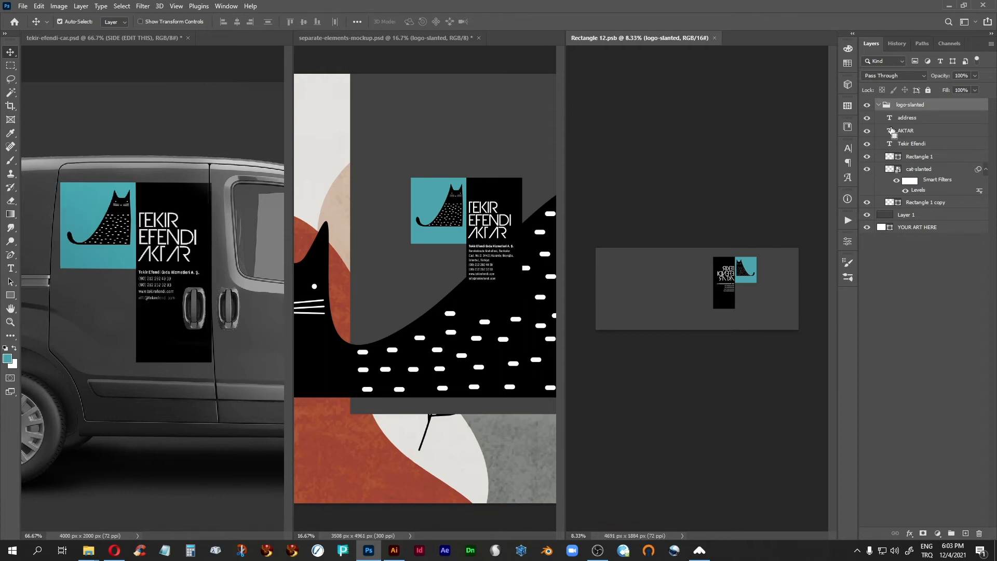
Scale the logo group proportionally to 95% about its centre and save the artwork
{"action": "key", "text": "ctrl+t"}
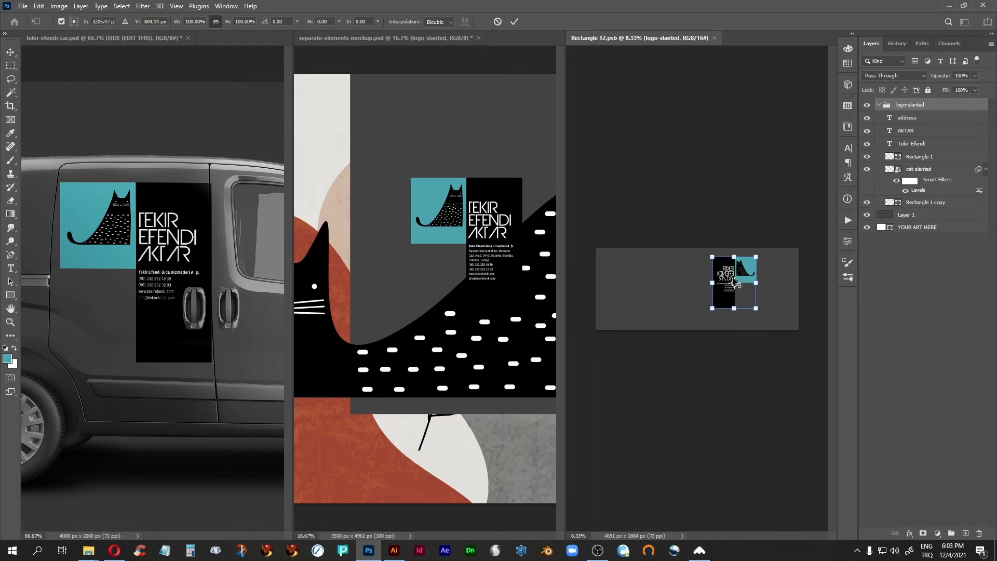
{"action": "left_click", "coordinate": [193, 21]}
{"action": "type", "text": "95"}
{"action": "key", "text": "Return"}
{"action": "key", "text": "Return"}
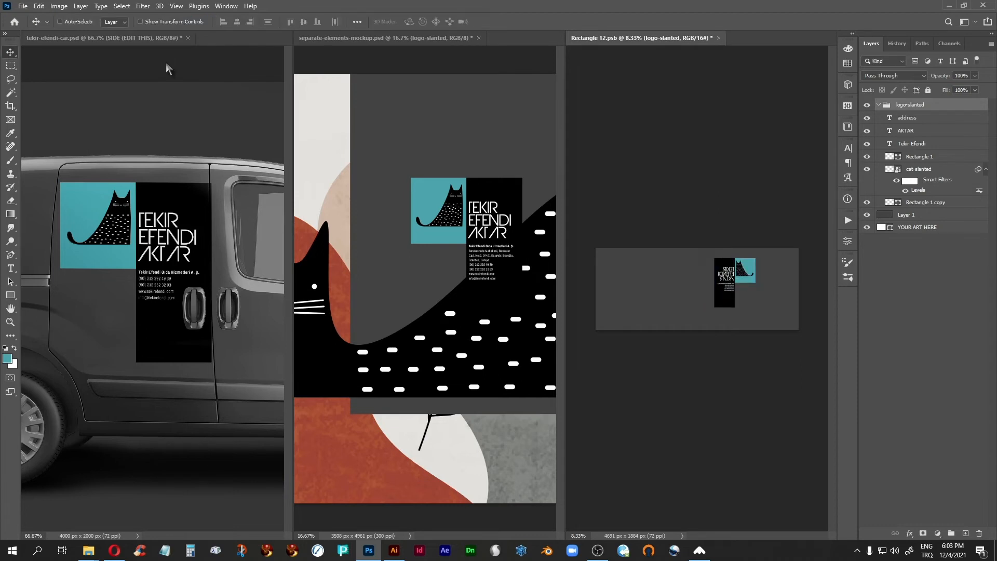
{"action": "key", "text": "ctrl+s"}
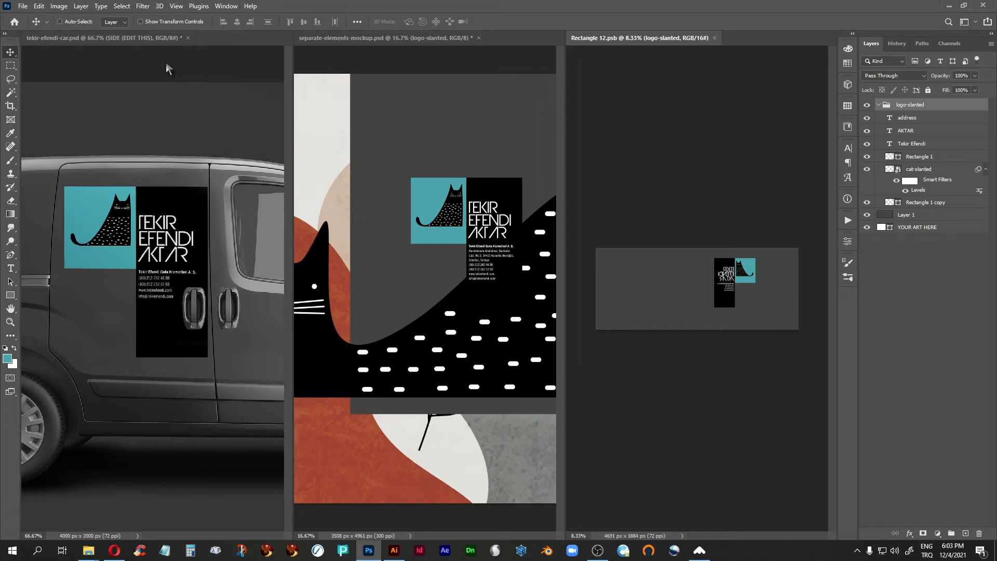
Nudge the logo group slightly right and 80 px up in the artwork, and save
{"action": "left_click", "coordinate": [867, 214]}
{"action": "left_click", "coordinate": [867, 202]}
{"action": "key", "text": "ctrl+s"}
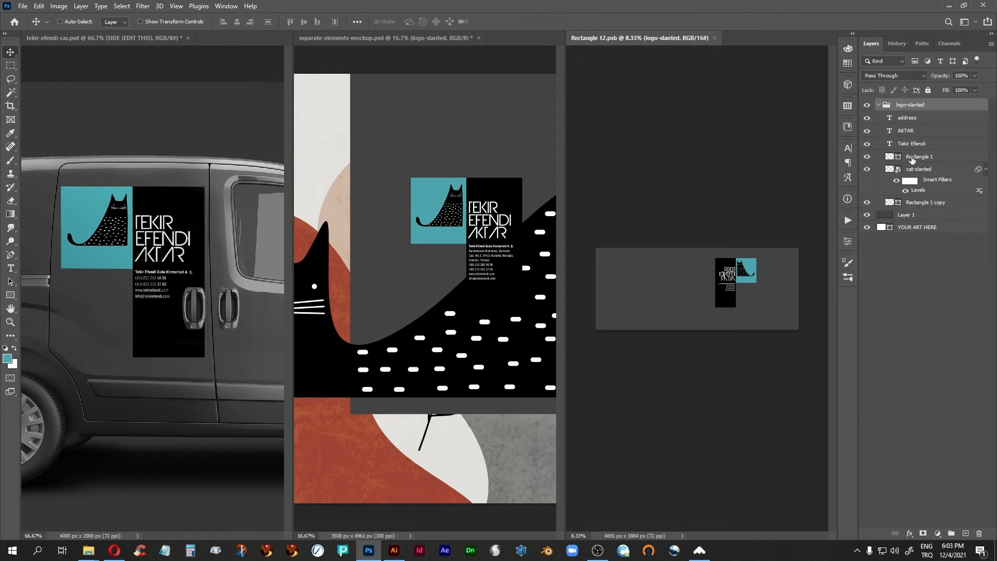
{"action": "key", "text": "shift+Up"}
{"action": "key", "text": "shift+Up"}
{"action": "key", "text": "shift+Up"}
{"action": "key", "text": "shift+Up"}
{"action": "key", "text": "shift+Up"}
{"action": "key", "text": "shift+Up"}
{"action": "key", "text": "shift+Up"}
{"action": "key", "text": "shift+Up"}
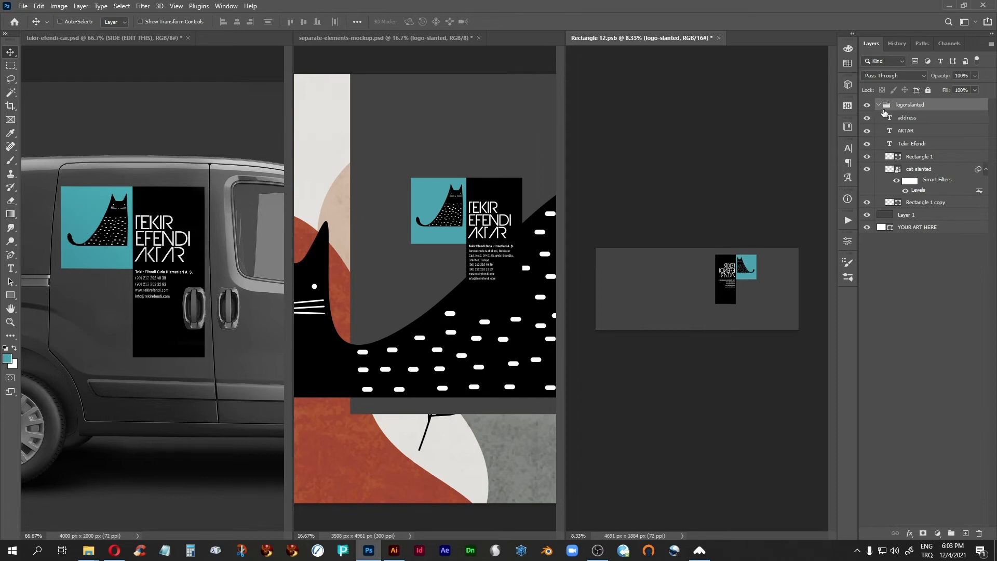
{"action": "key", "text": "ctrl+s"}
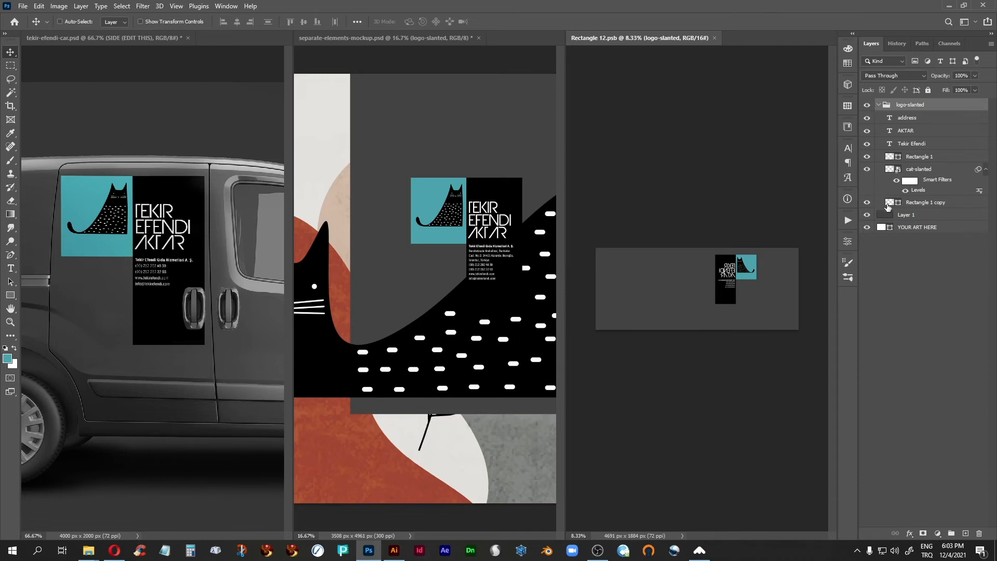
Stretch the teal rectangle behind the logo cat upward past the artwork's upper edge
{"action": "left_click", "coordinate": [888, 208]}
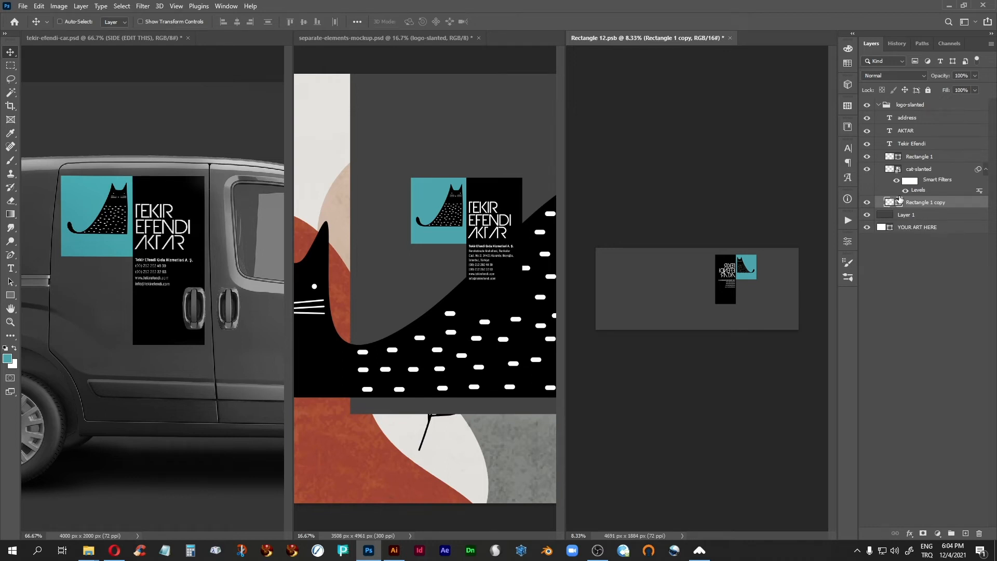
{"action": "key", "text": "ctrl+t"}
{"action": "left_click_drag", "start_coordinate": [746, 254], "coordinate": [746, 242]}
{"action": "key", "text": "Return"}
Stretch the black Rectangle 1 upward past the artwork's upper edge and slightly further down, and save
{"action": "left_click", "coordinate": [892, 159]}
{"action": "key", "text": "ctrl+t"}
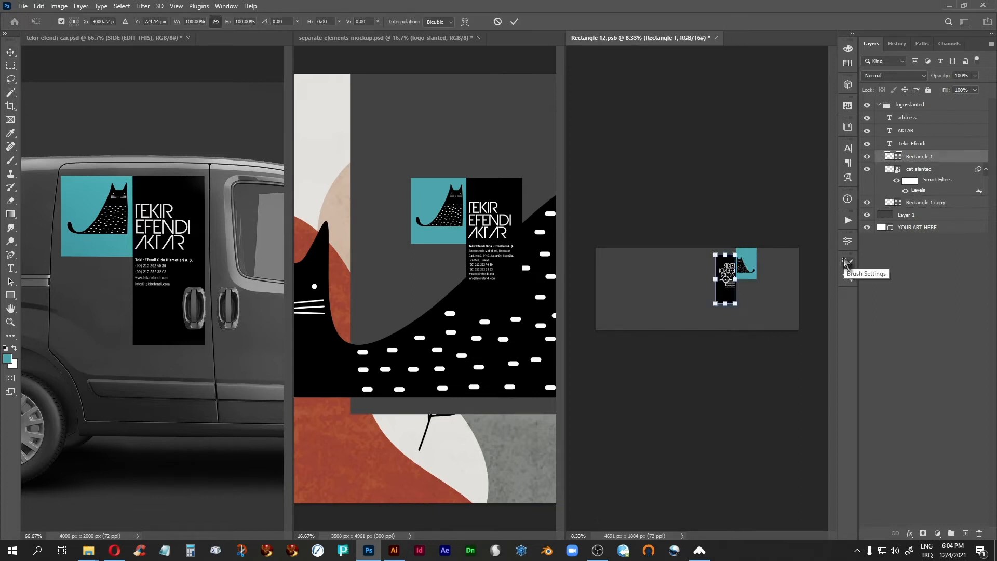
{"action": "left_click_drag", "start_coordinate": [725, 254], "coordinate": [725, 241]}
{"action": "left_click_drag", "start_coordinate": [726, 303], "coordinate": [725, 313]}
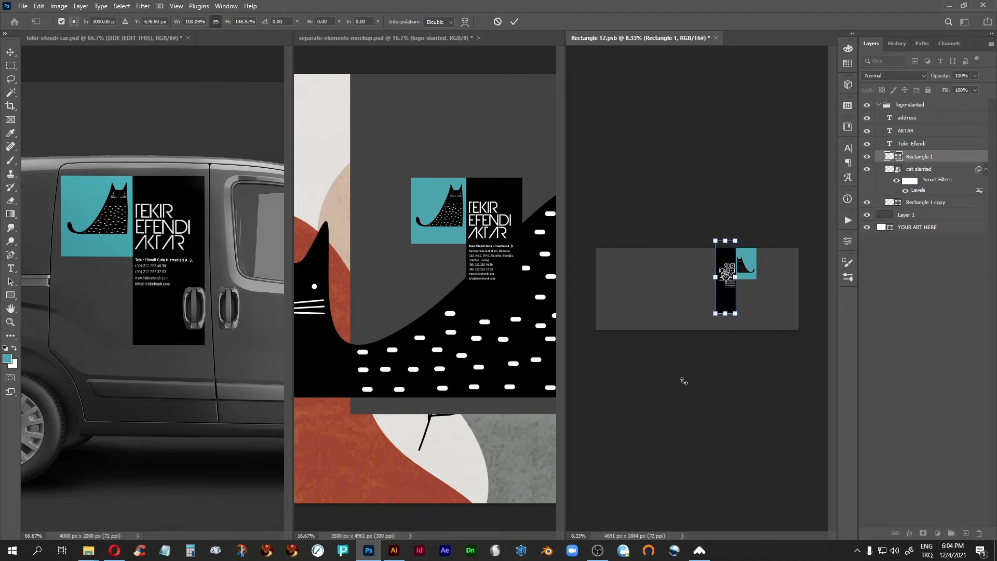
{"action": "key", "text": "Return"}
{"action": "key", "text": "ctrl+s"}
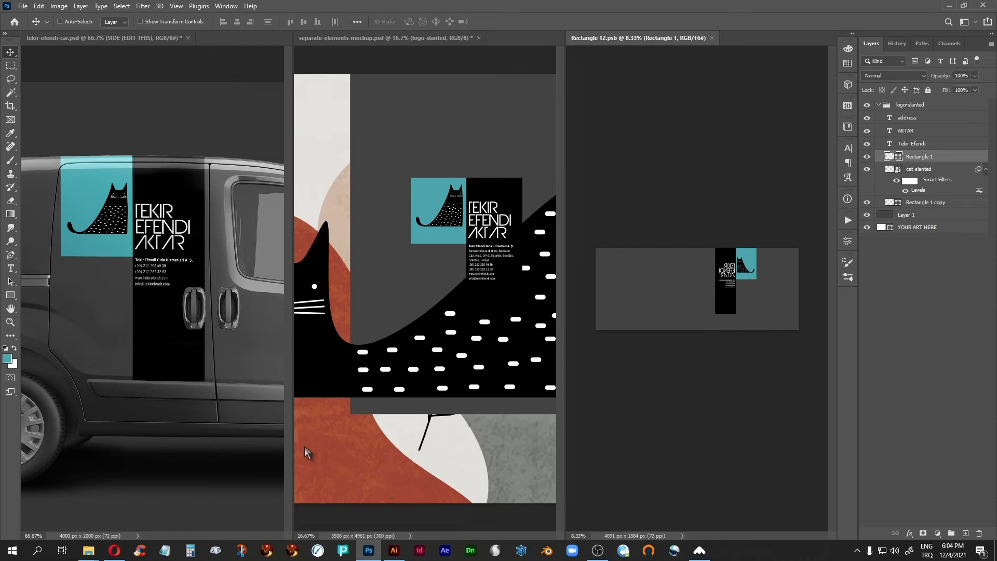
Shift the logo group sideways until the black panel's edge lines up with the gap between the van's doors, and save
{"action": "left_click", "coordinate": [901, 106]}
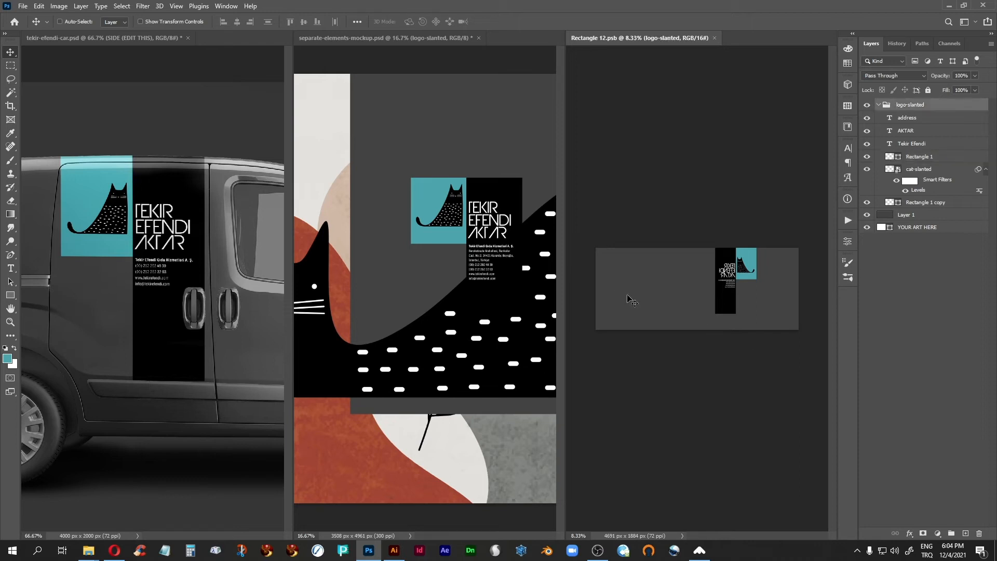
{"action": "key", "text": "shift+Right"}
{"action": "key", "text": "shift+Right"}
{"action": "key", "text": "ctrl+s"}
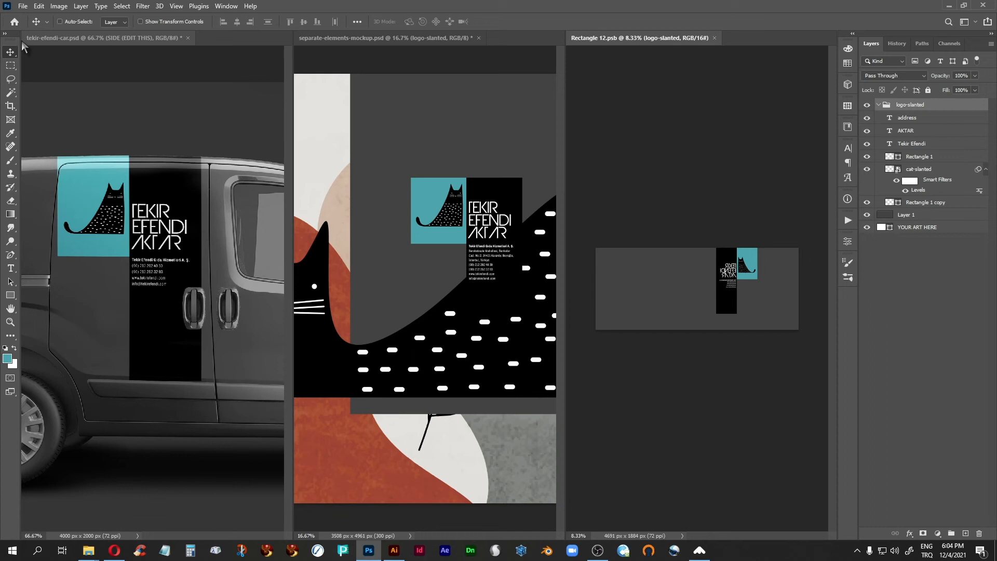
{"action": "key", "text": "shift+Left"}
{"action": "key", "text": "shift+Left"}
{"action": "key", "text": "shift+Left"}
{"action": "key", "text": "ctrl+s"}
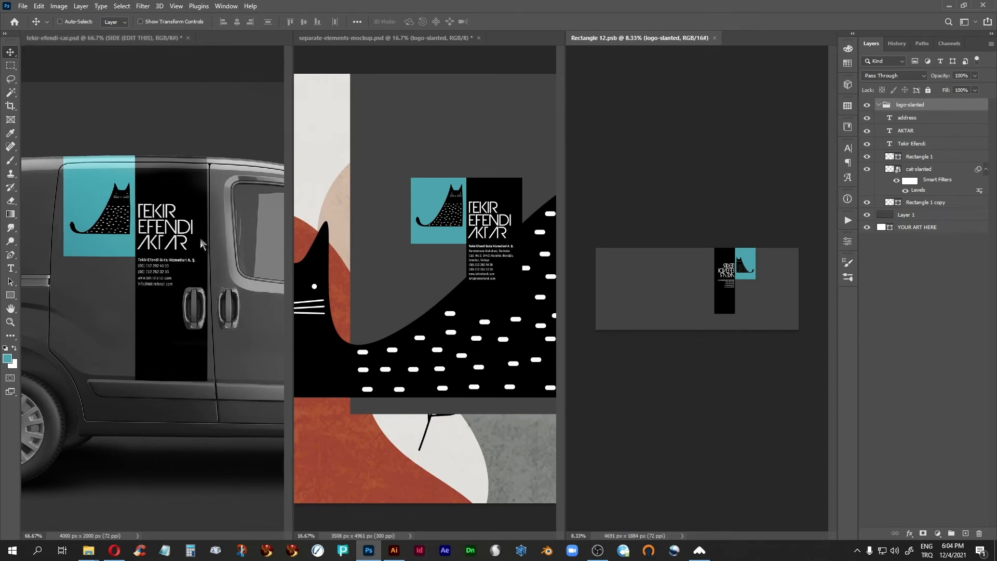
Select Layer 1 in Rectangle 12.psb, and leave only the logo-slanted group hidden in separate-elements-mockup.psd, keeping big-cat shown
{"action": "left_click", "coordinate": [436, 59]}
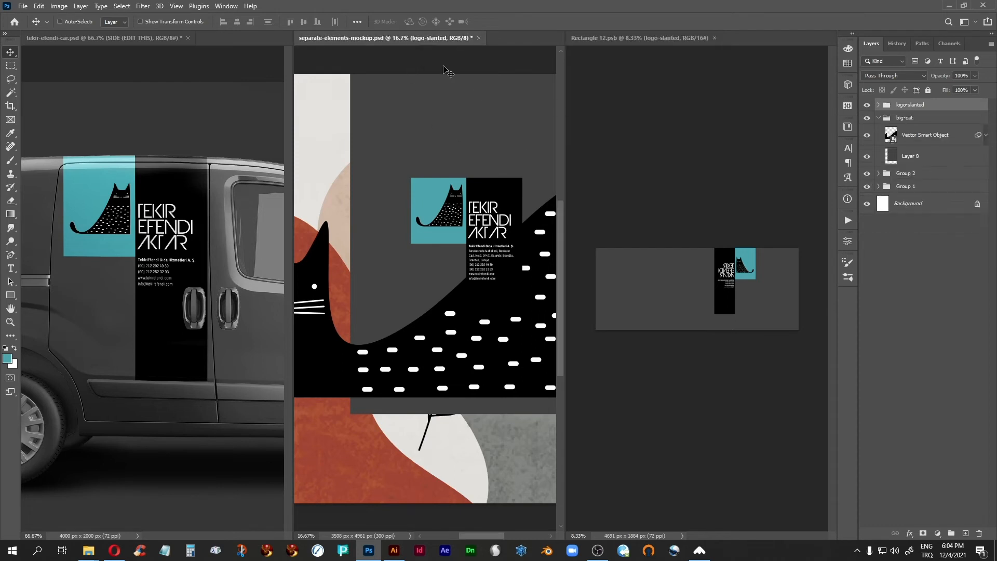
{"action": "left_click", "coordinate": [649, 41]}
{"action": "left_click", "coordinate": [885, 219]}
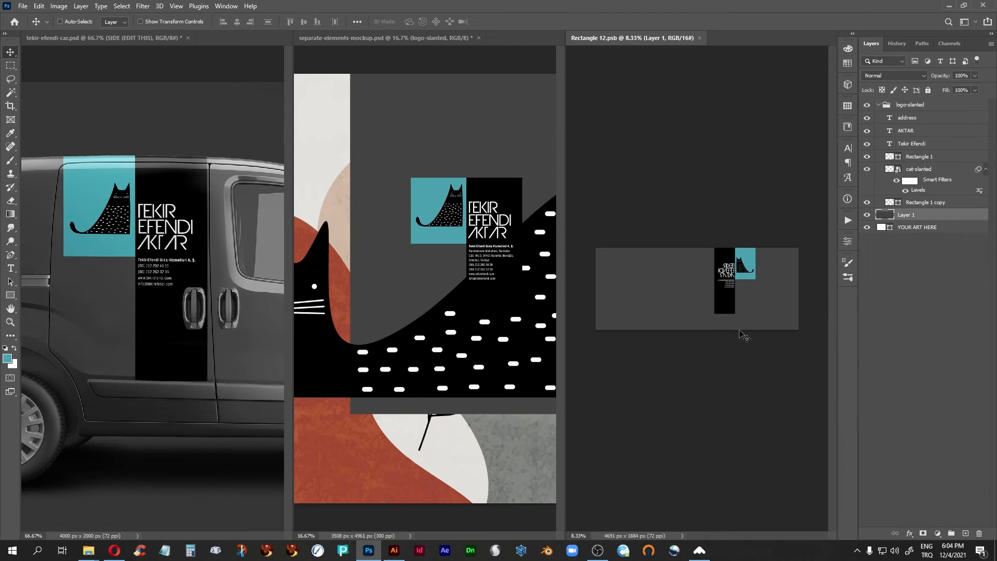
{"action": "left_click", "coordinate": [350, 37]}
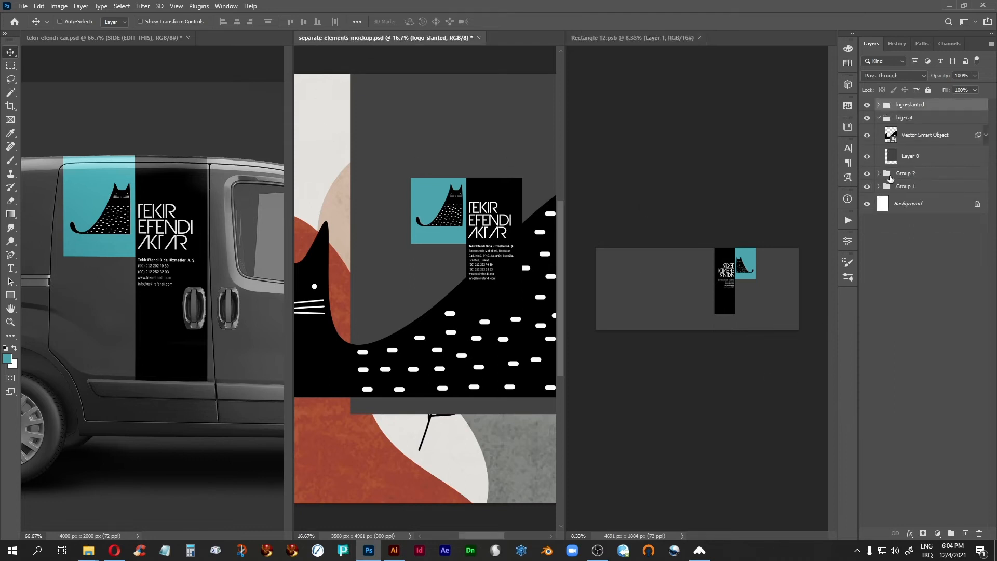
{"action": "left_click", "coordinate": [867, 118]}
{"action": "left_click", "coordinate": [866, 105]}
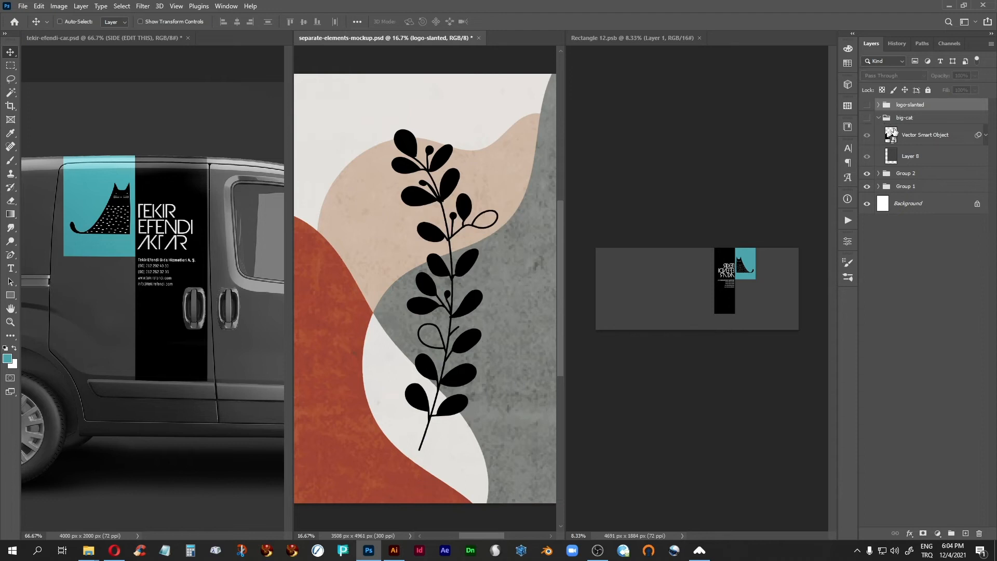
{"action": "left_click", "coordinate": [867, 119]}
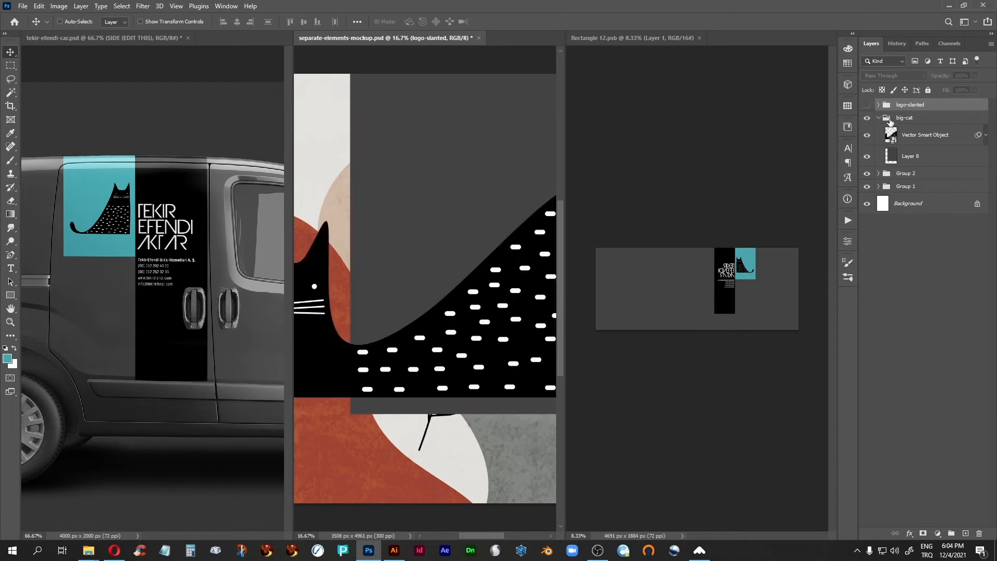
Copy the big cat's Vector Smart Object into Rectangle 12.psb above Layer 1, position it across the canvas behind the logo, and save
{"action": "left_click", "coordinate": [890, 136]}
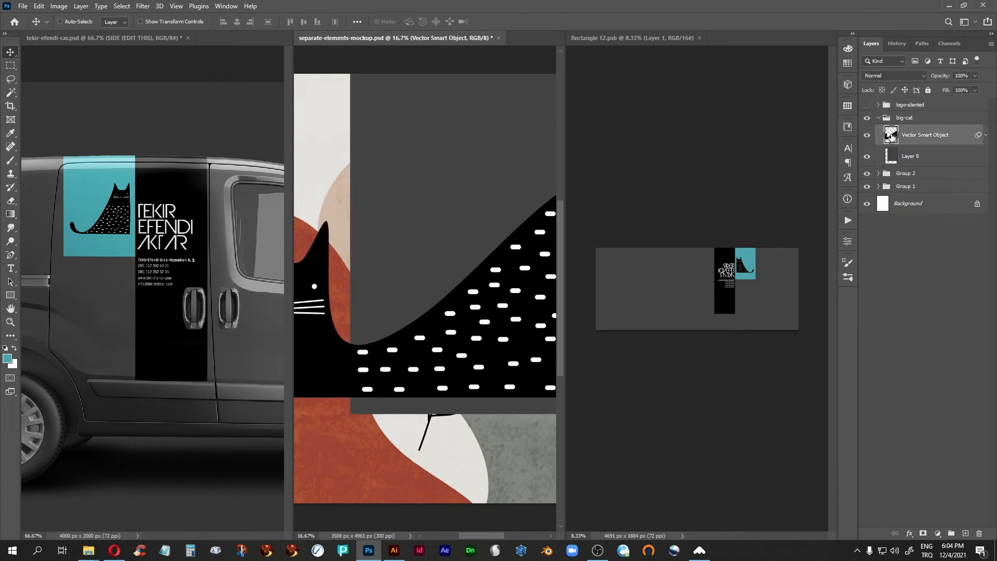
{"action": "left_click_drag", "start_coordinate": [891, 136], "coordinate": [665, 362]}
{"action": "left_click_drag", "start_coordinate": [700, 315], "coordinate": [746, 302]}
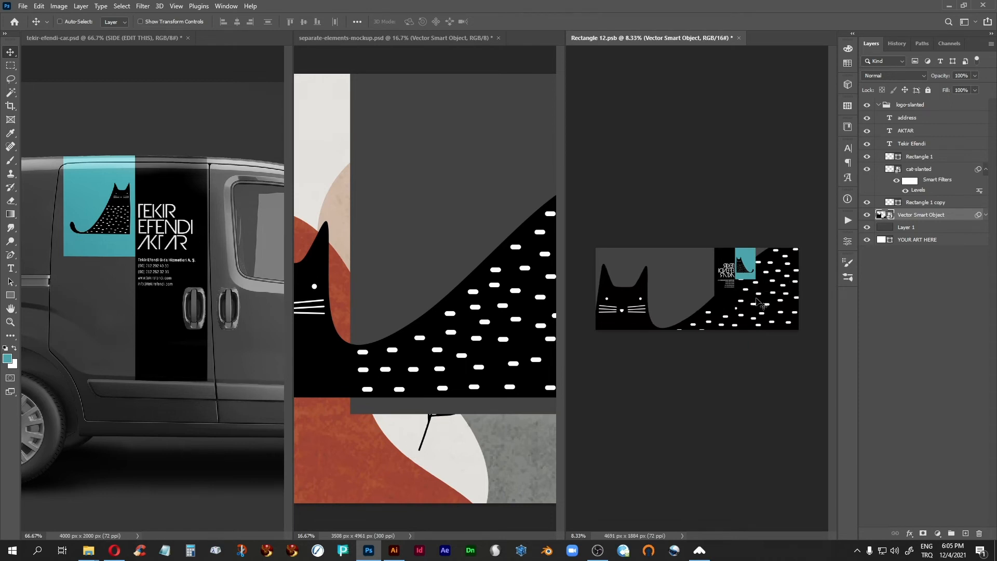
{"action": "key", "text": "ctrl+s"}
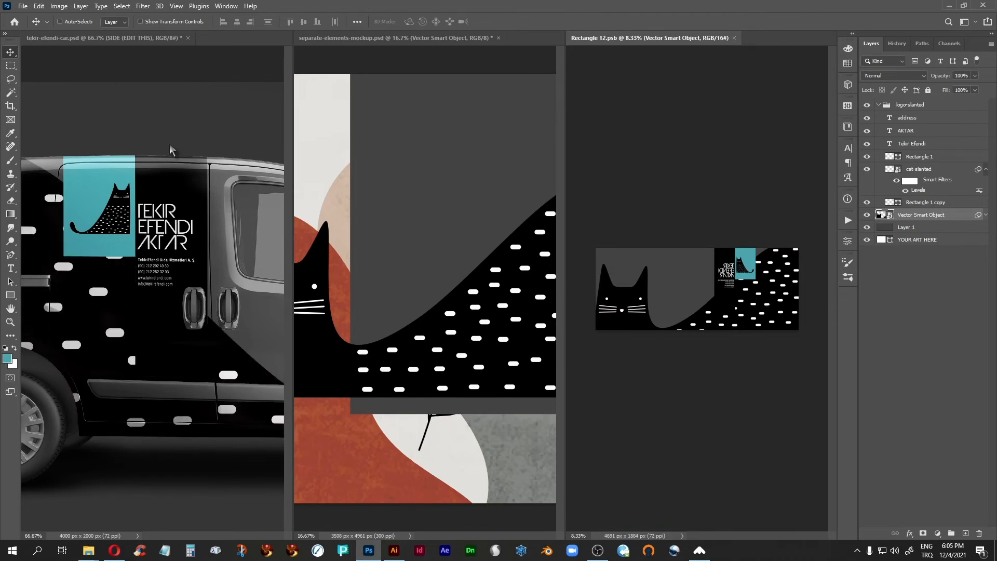
Scale the big cat down proportionally in Rectangle 12.psb, move it up so its body rises behind the logo, and save
{"action": "left_click", "coordinate": [129, 40]}
{"action": "key", "text": "ctrl+minus"}
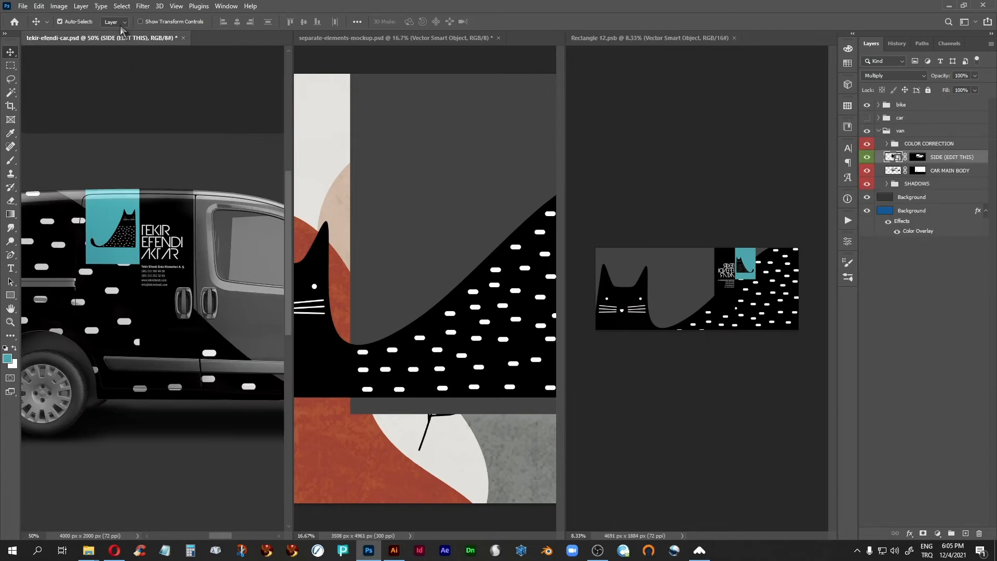
{"action": "key", "text": "ctrl+minus"}
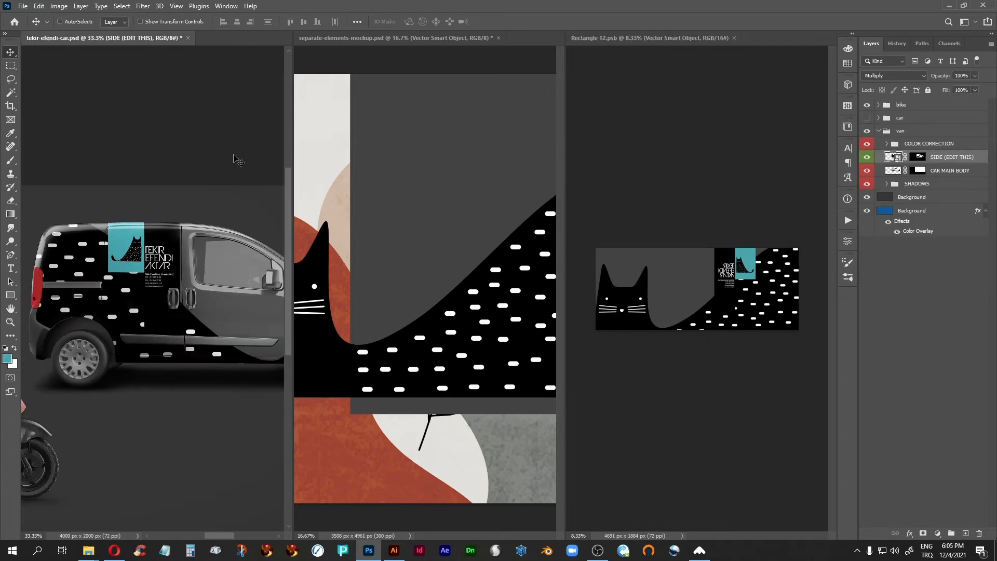
{"action": "key", "text": "space"}
{"action": "left_click_drag", "start_coordinate": [210, 391], "coordinate": [125, 396]}
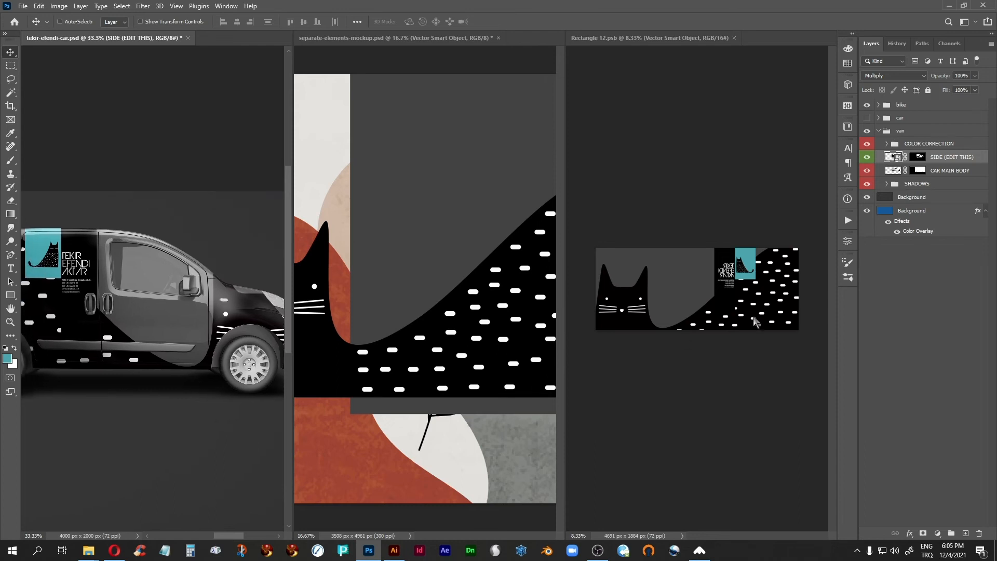
{"action": "left_click", "coordinate": [686, 41]}
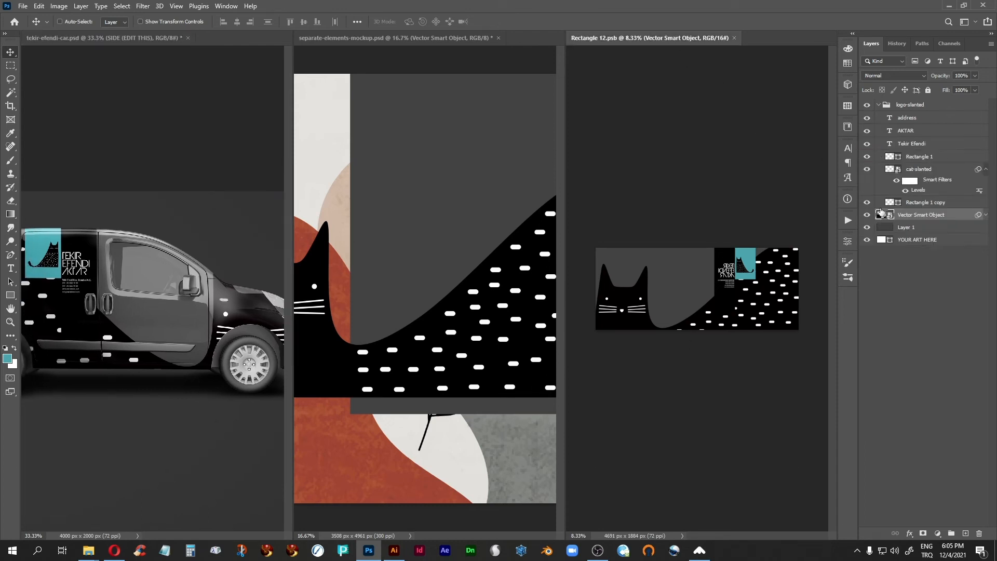
{"action": "key", "text": "ctrl+t"}
{"action": "left_click_drag", "start_coordinate": [589, 222], "coordinate": [630, 243]}
{"action": "key", "text": "Return"}
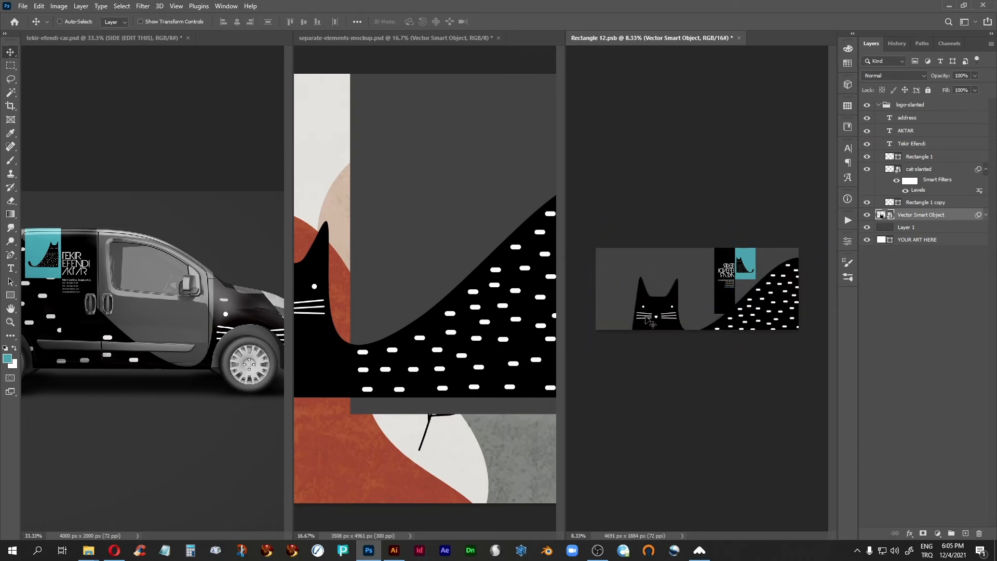
{"action": "key", "text": "ctrl+s"}
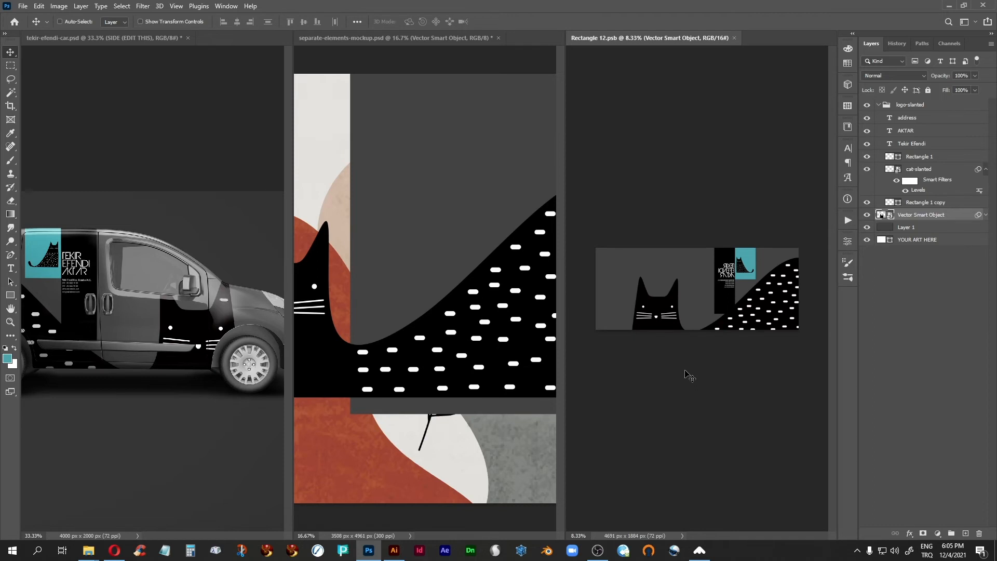
{"action": "mouse_move", "coordinate": [653, 317]}
{"action": "left_mouse_down"}
{"action": "mouse_move", "coordinate": [649, 301]}
{"action": "mouse_move", "coordinate": [660, 298]}
{"action": "left_mouse_up"}
{"action": "key", "text": "ctrl+s"}
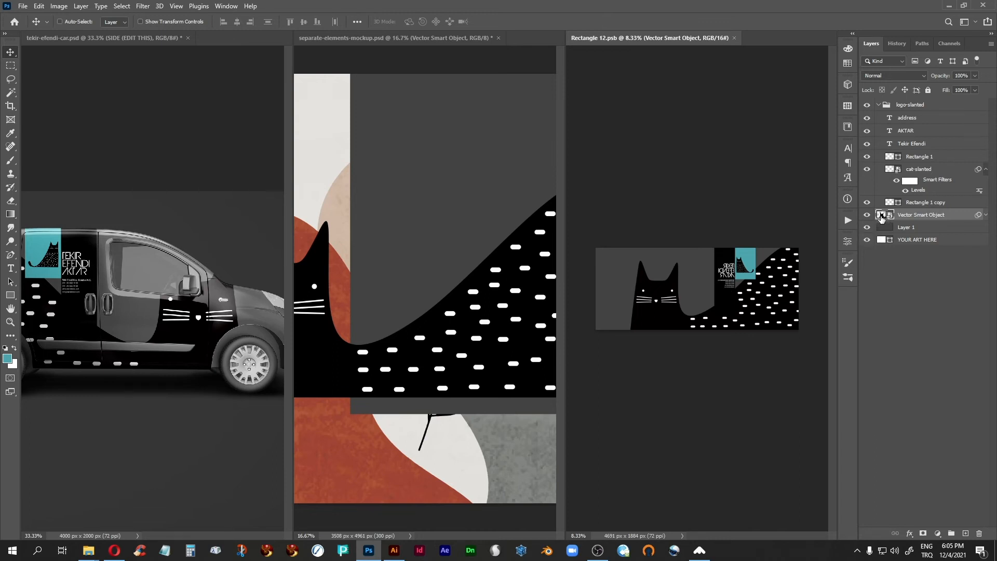
Move the black Rectangle 1 out of the logo-slanted group to directly beneath the big cat's layer, and select the cat layer
{"action": "left_click", "coordinate": [867, 204]}
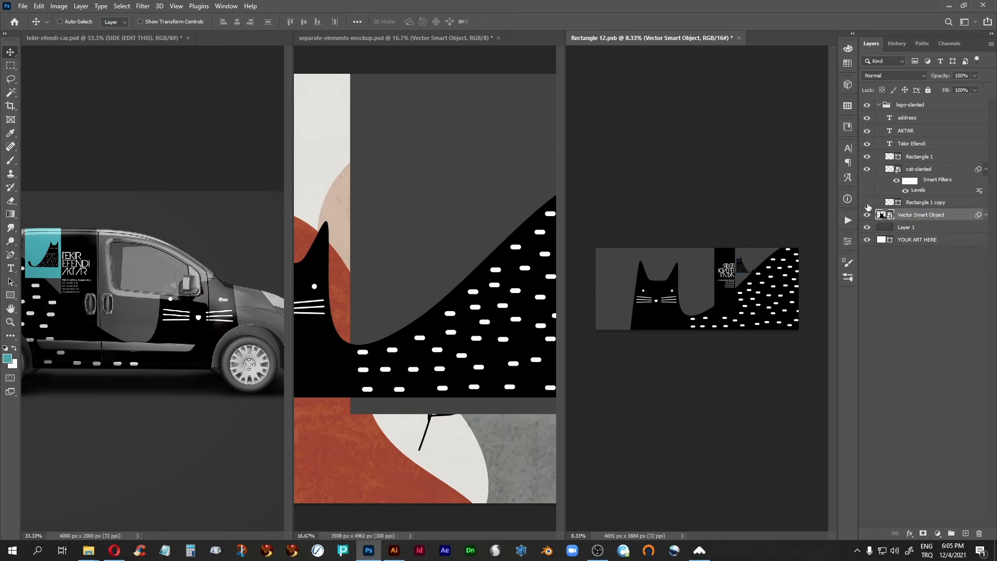
{"action": "left_click", "coordinate": [867, 203]}
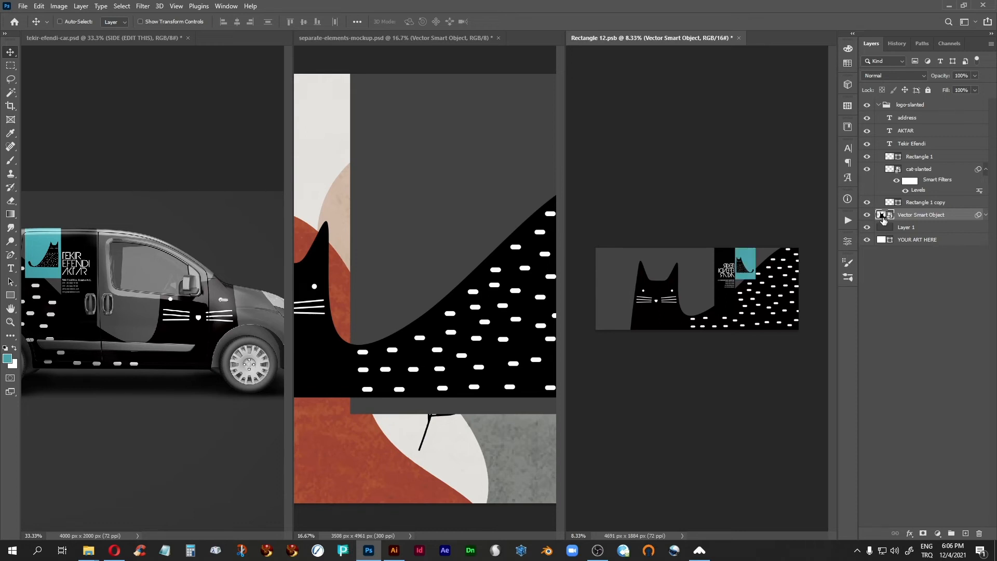
{"action": "left_click", "coordinate": [893, 156]}
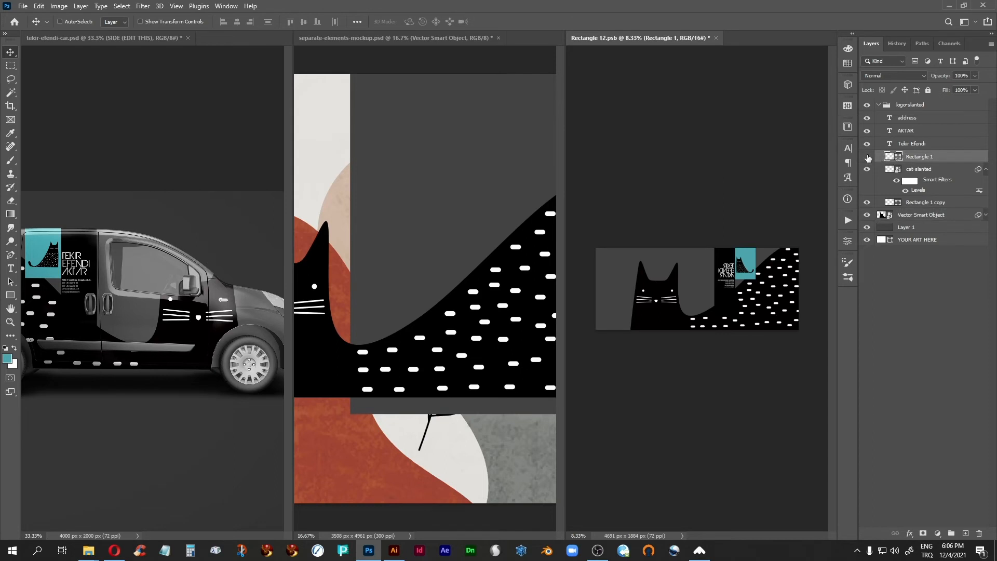
{"action": "left_click", "coordinate": [867, 157]}
{"action": "left_click", "coordinate": [867, 156]}
{"action": "left_click_drag", "start_coordinate": [928, 158], "coordinate": [916, 223]}
{"action": "left_click", "coordinate": [981, 204]}
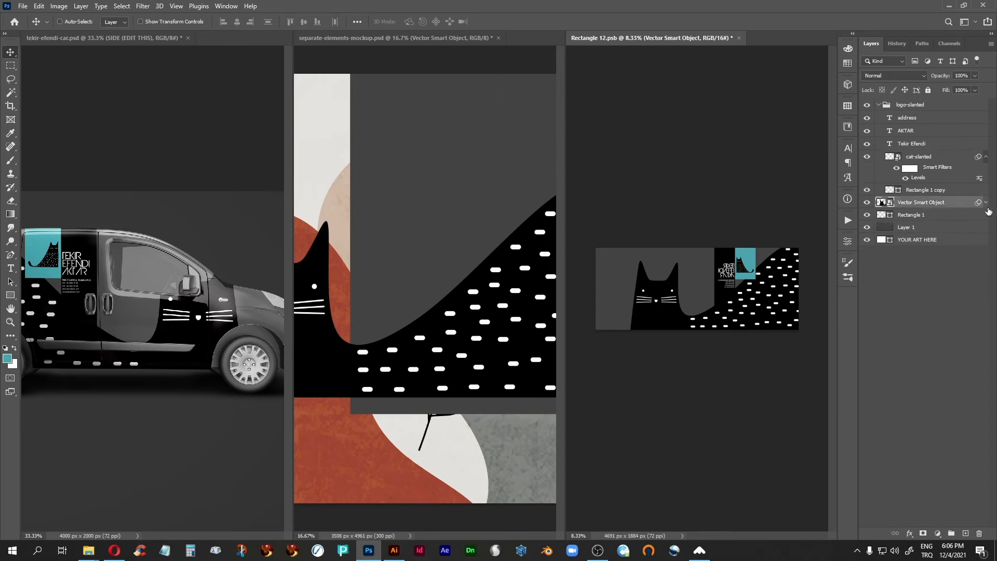
Lower the black input level of the big cat's Levels smart filter in Rectangle 12.psb, save, and inspect the van's side
{"action": "left_click", "coordinate": [985, 202]}
{"action": "double_click", "coordinate": [902, 224]}
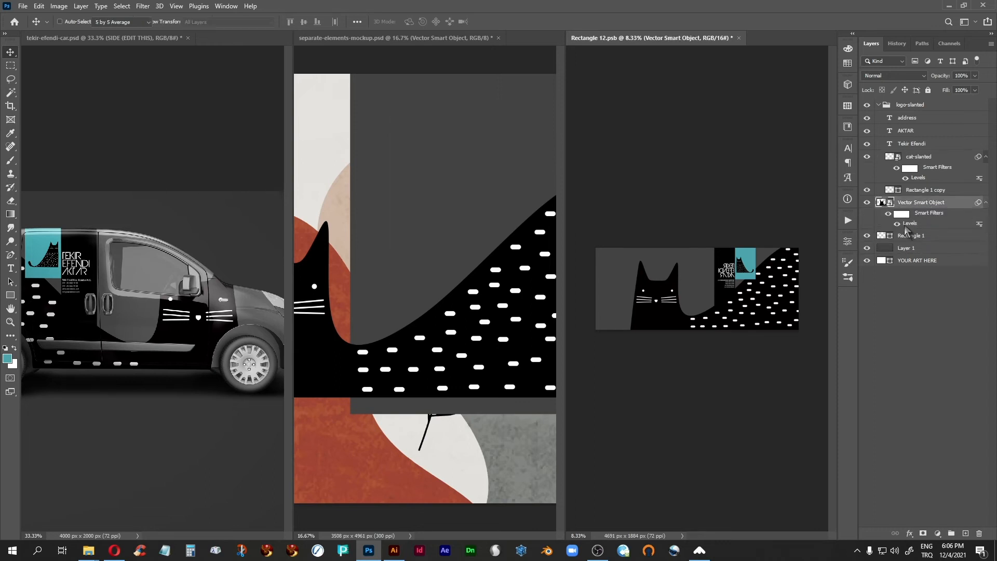
{"action": "left_click_drag", "start_coordinate": [432, 221], "coordinate": [424, 224]}
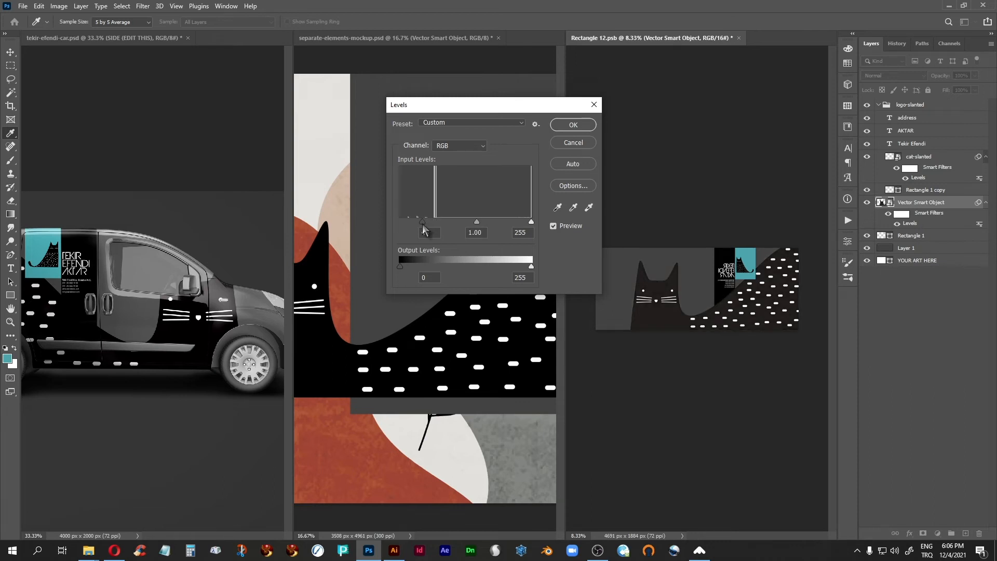
{"action": "left_click", "coordinate": [568, 126]}
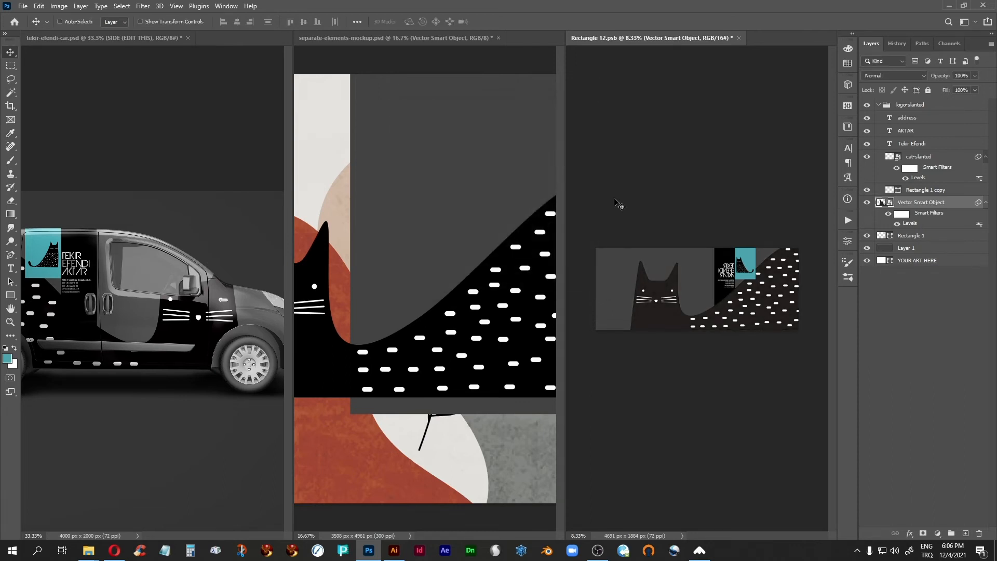
{"action": "key", "text": "ctrl+s"}
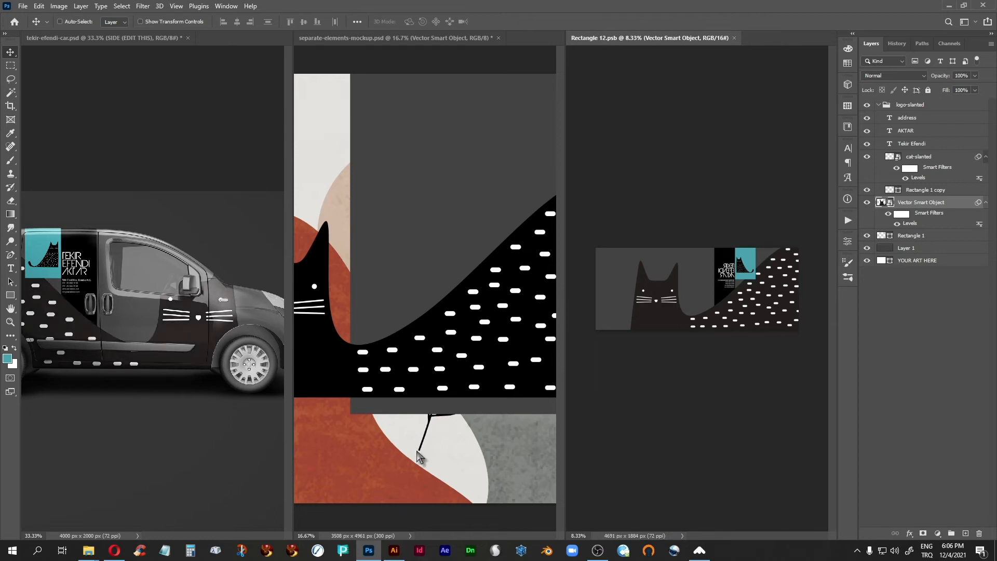
{"action": "left_click", "coordinate": [109, 92]}
{"action": "left_click_drag", "start_coordinate": [101, 405], "coordinate": [146, 413]}
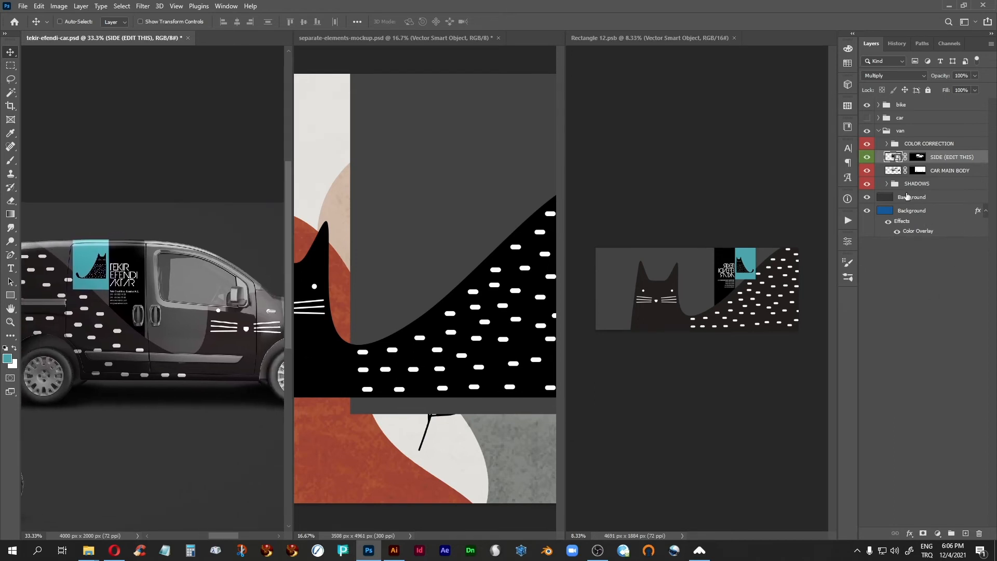
Recheck the big cat's Levels smart filter in Rectangle 12.psb by toggling its visibility and reviewing its settings
{"action": "left_click", "coordinate": [650, 40]}
{"action": "right_click", "coordinate": [937, 273]}
{"action": "left_click", "coordinate": [905, 225]}
{"action": "left_click", "coordinate": [897, 225]}
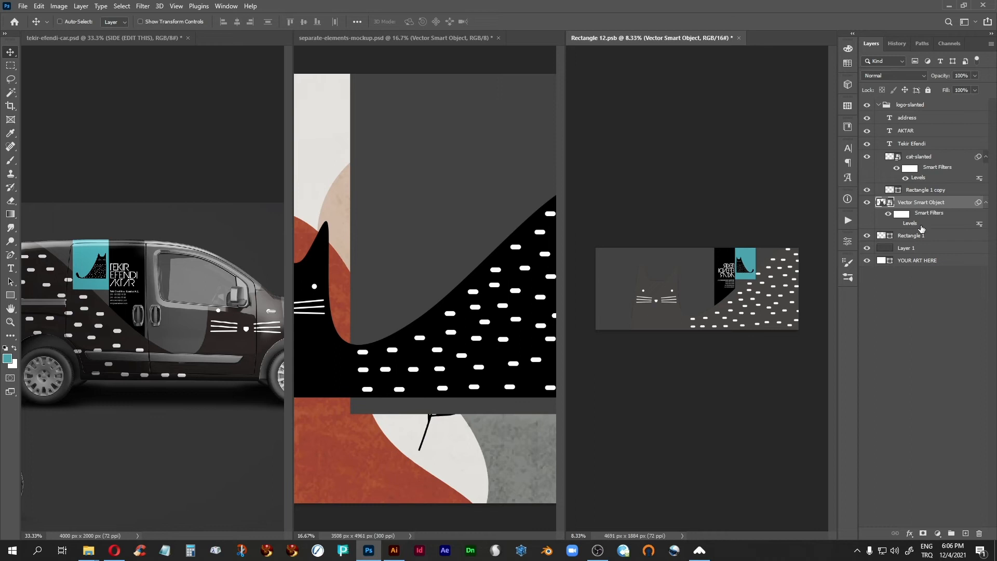
{"action": "double_click", "coordinate": [923, 227]}
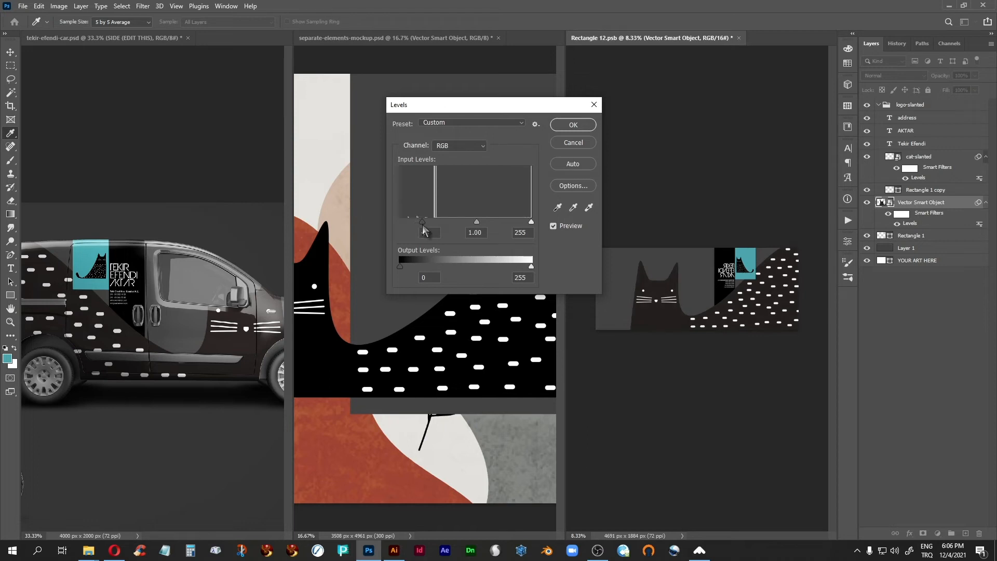
{"action": "left_click", "coordinate": [573, 124]}
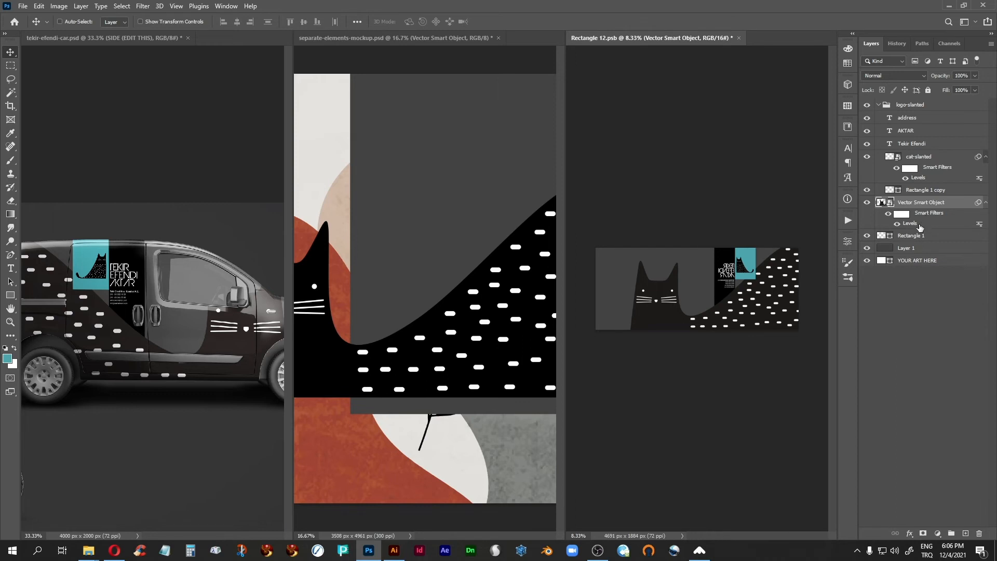
Apply Hue/Saturation to the big cat's layer with Saturation at -100, and save Rectangle 12.psb
{"action": "key", "text": "ctrl+u"}
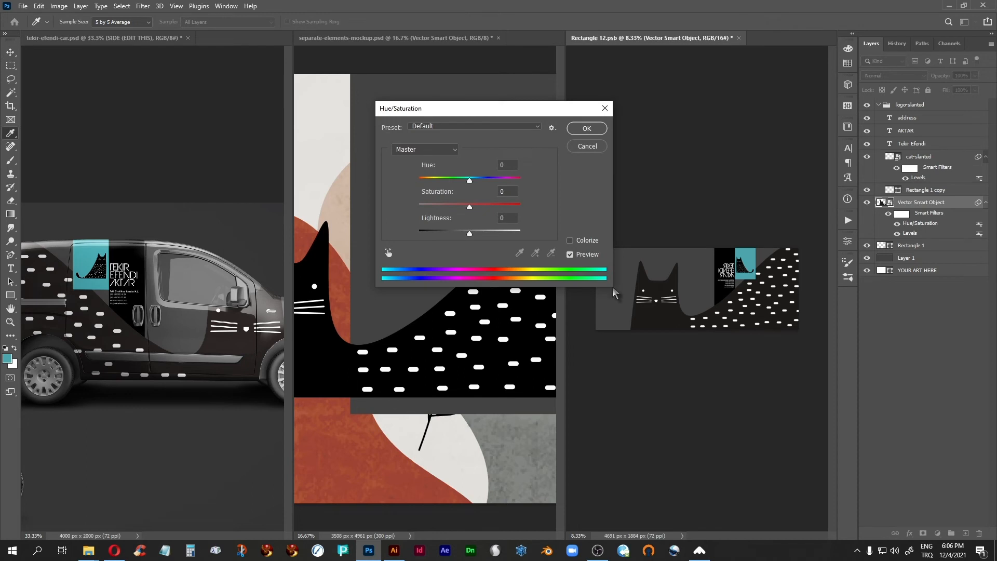
{"action": "left_click_drag", "start_coordinate": [469, 207], "coordinate": [413, 224]}
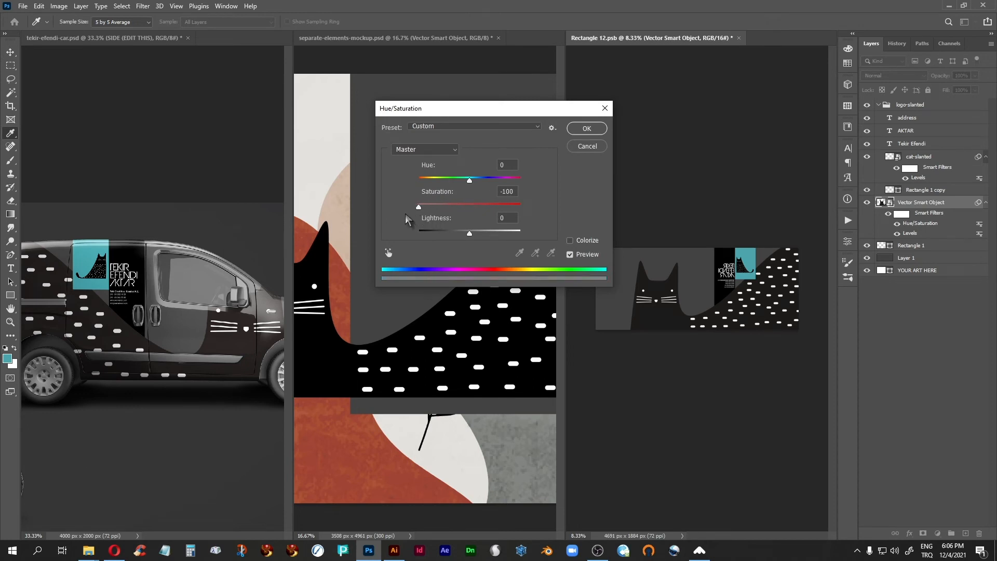
{"action": "left_click", "coordinate": [585, 129]}
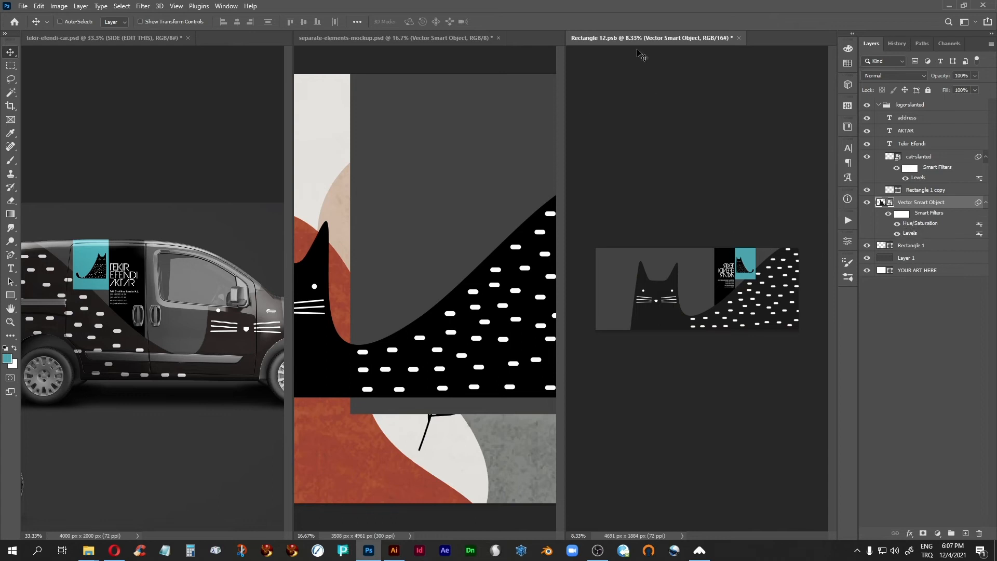
{"action": "key", "text": "ctrl+s"}
Select Layer 1 in Rectangle 12.psb, then hide big-cat and Group 2 in separate-elements-mockup.psd and expand Group 1
{"action": "left_click", "coordinate": [887, 259]}
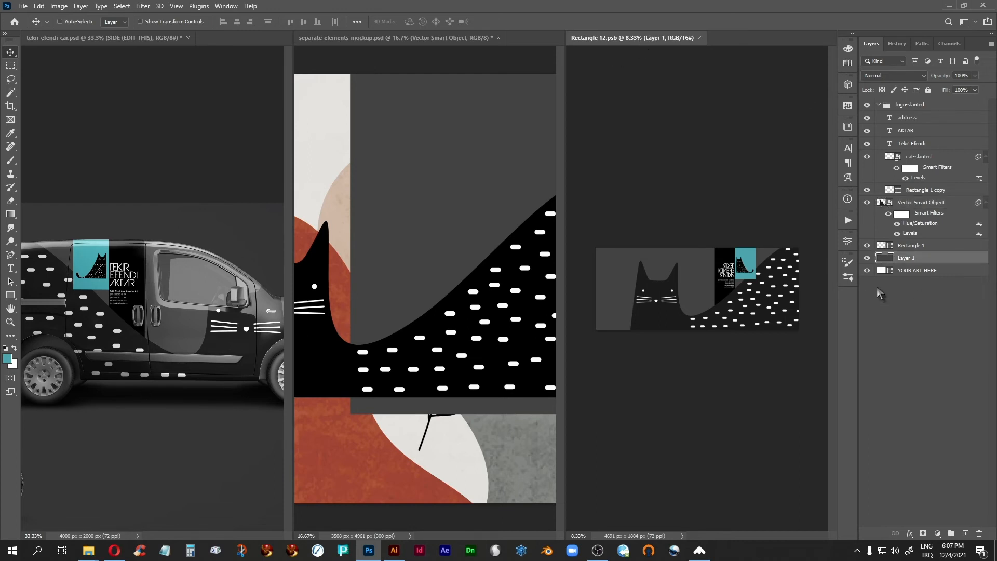
{"action": "left_click", "coordinate": [357, 54]}
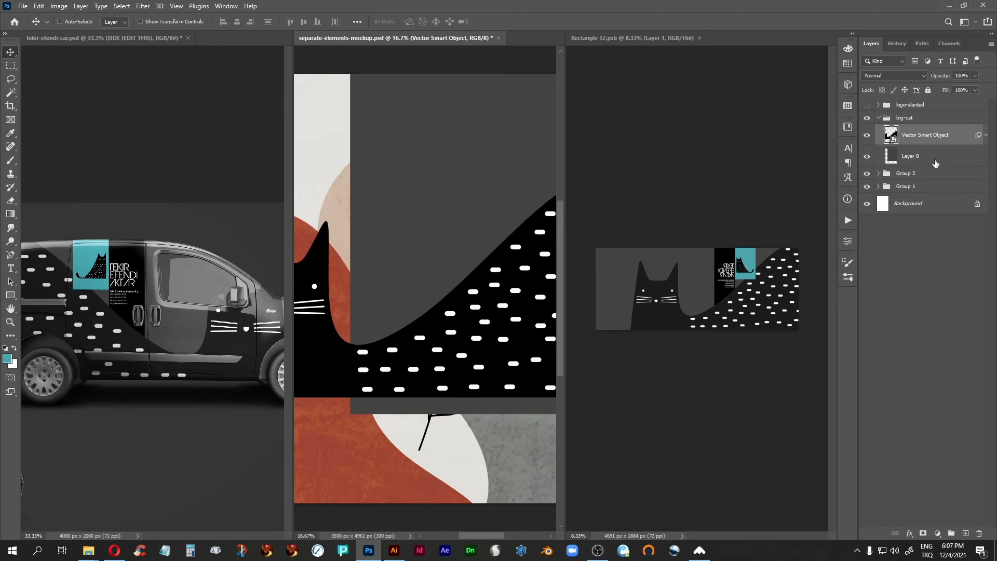
{"action": "left_click", "coordinate": [866, 173]}
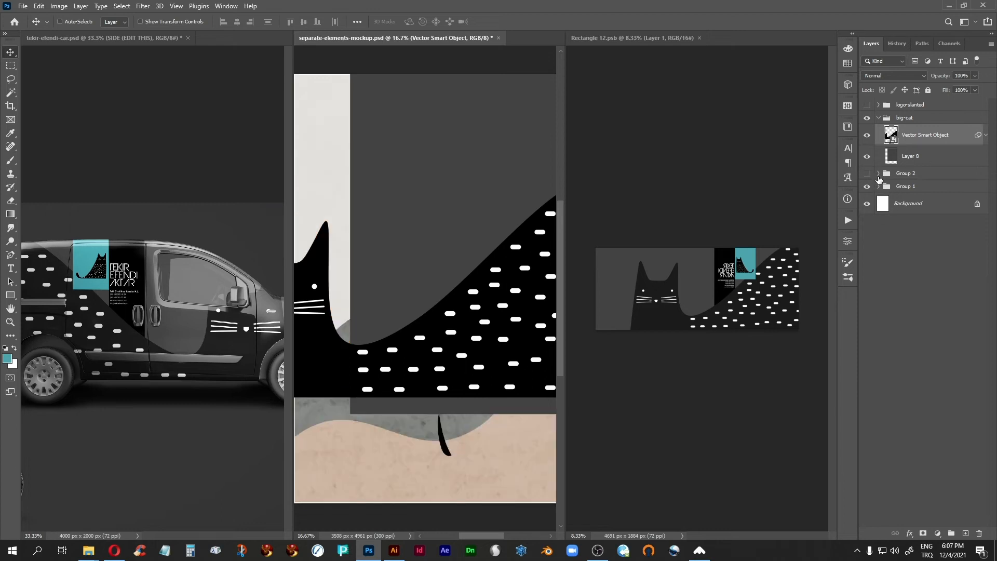
{"action": "left_click", "coordinate": [878, 174]}
{"action": "left_click", "coordinate": [866, 173]}
{"action": "left_click", "coordinate": [866, 118]}
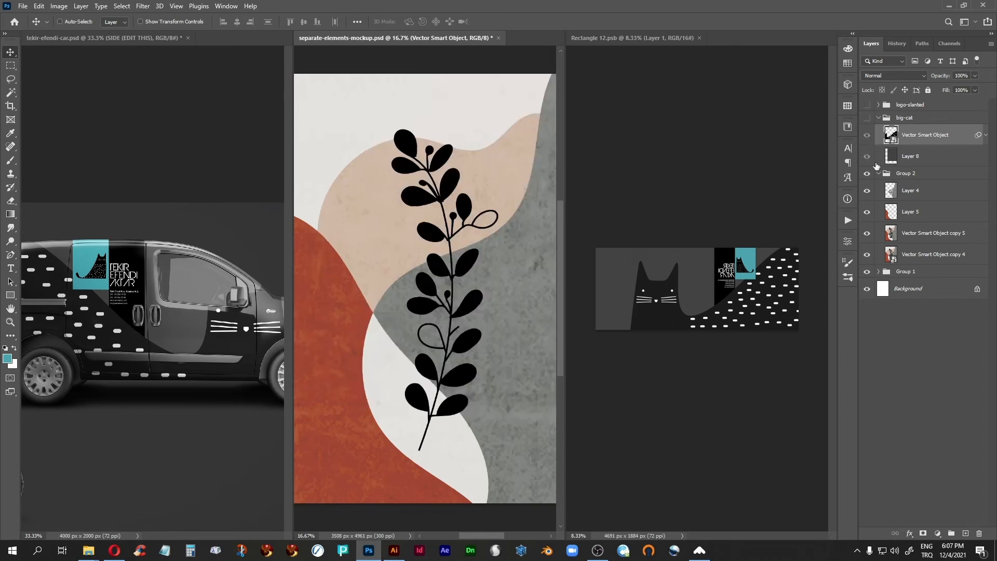
{"action": "left_click", "coordinate": [878, 174]}
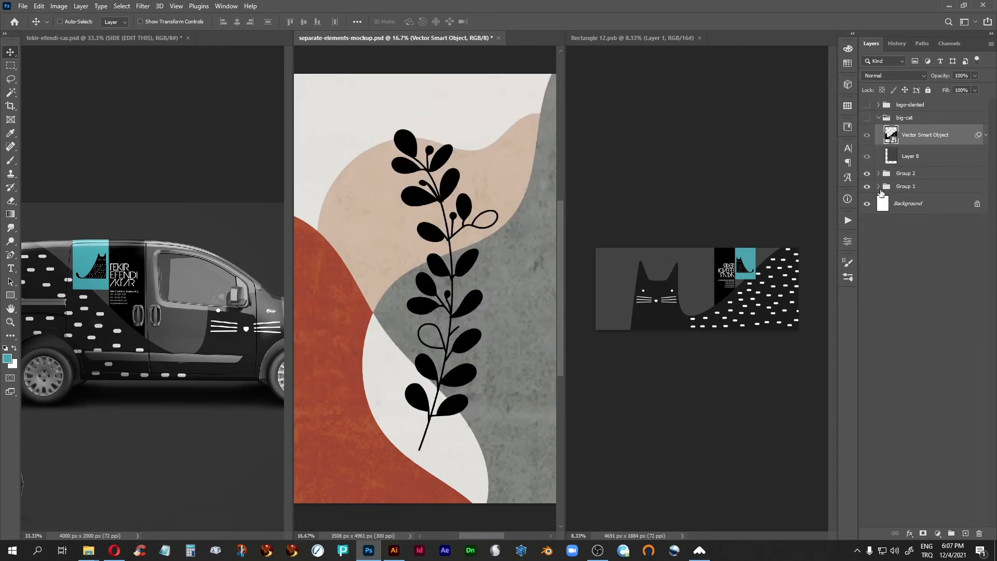
{"action": "left_click", "coordinate": [878, 187]}
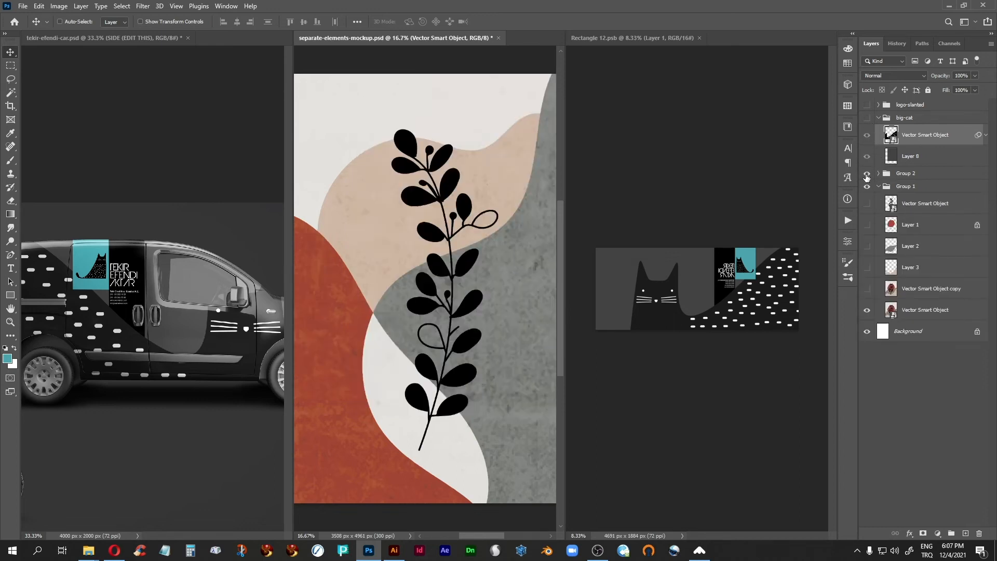
{"action": "left_click", "coordinate": [867, 173]}
Copy Group 1's red shape into Rectangle 12.psb above Layer 1, scale it down between the cat's head and the logo, and save
{"action": "left_click", "coordinate": [892, 225]}
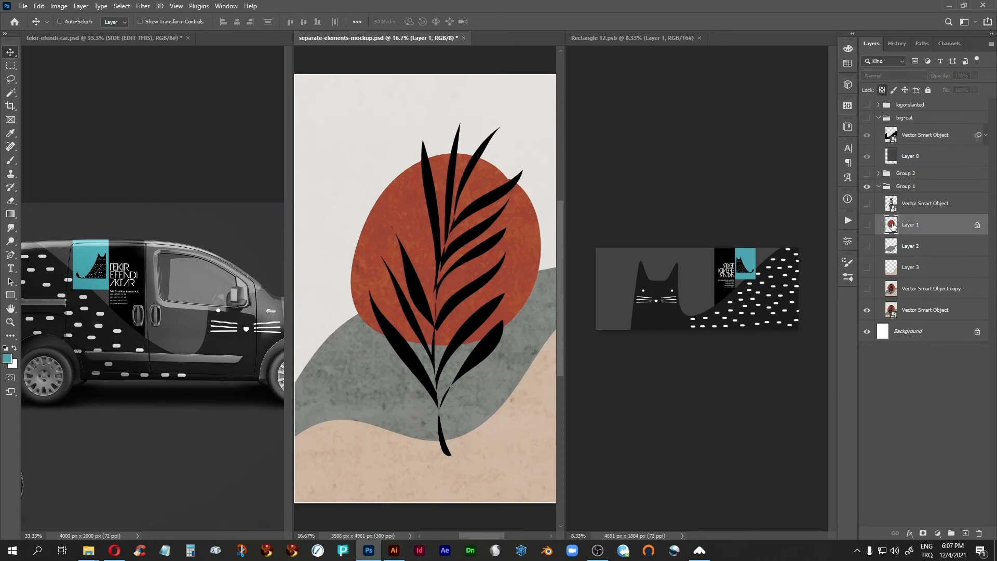
{"action": "left_click_drag", "start_coordinate": [891, 226], "coordinate": [770, 310]}
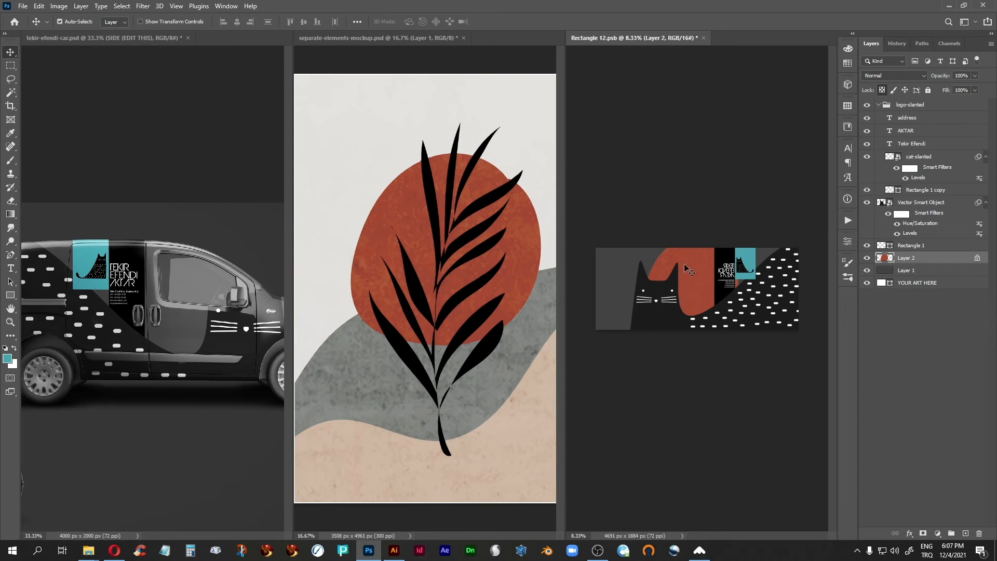
{"action": "key", "text": "ctrl+t"}
{"action": "left_click_drag", "start_coordinate": [737, 236], "coordinate": [703, 272]}
{"action": "mouse_move", "coordinate": [681, 321]}
{"action": "left_mouse_down"}
{"action": "mouse_move", "coordinate": [647, 324]}
{"action": "mouse_move", "coordinate": [691, 324]}
{"action": "mouse_move", "coordinate": [693, 308]}
{"action": "left_mouse_up"}
{"action": "key", "text": "Return"}
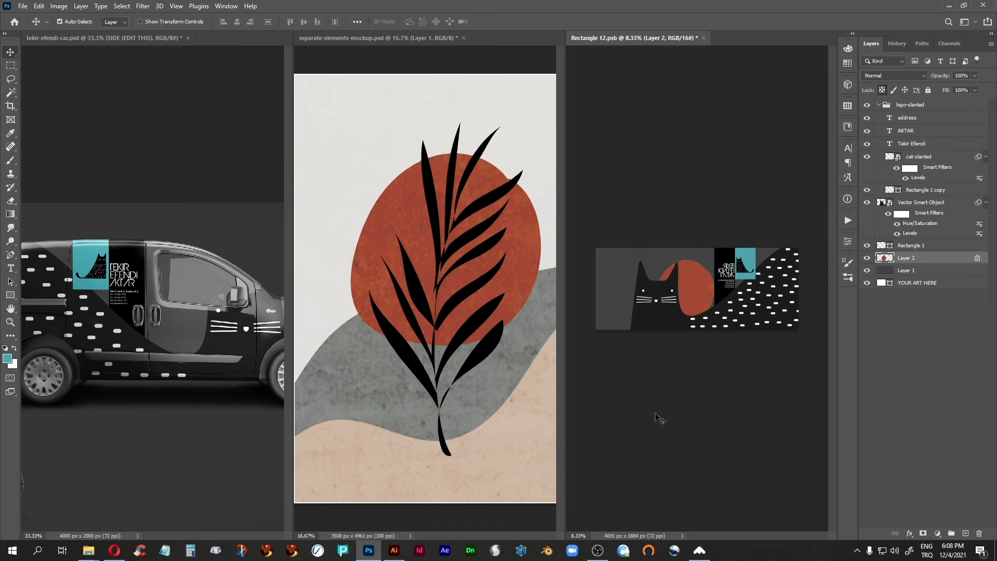
{"action": "key", "text": "ctrl+s"}
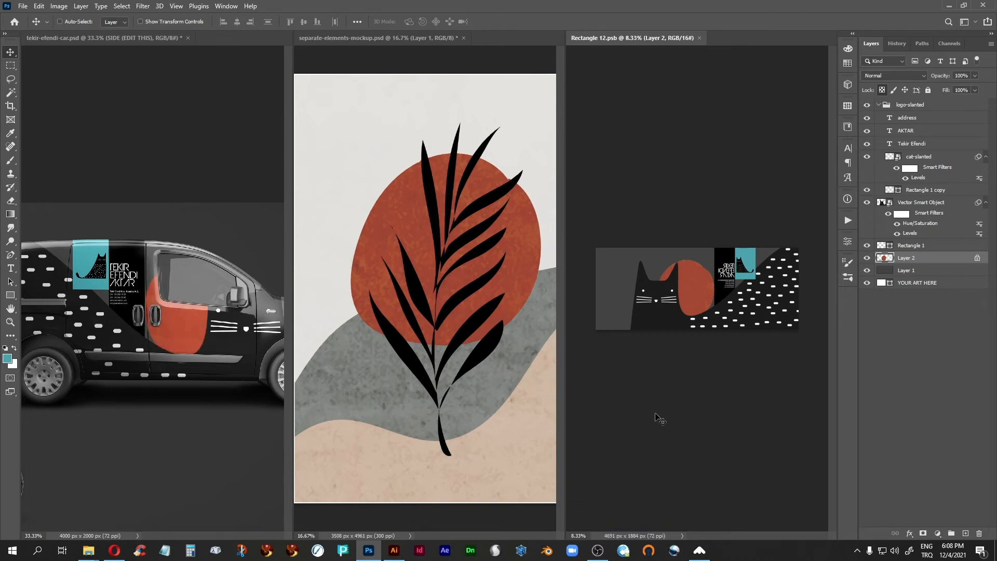
Show the car group in tekir-efendi-car.psd and compare the red shape's color on the van with the car
{"action": "left_click", "coordinate": [125, 42]}
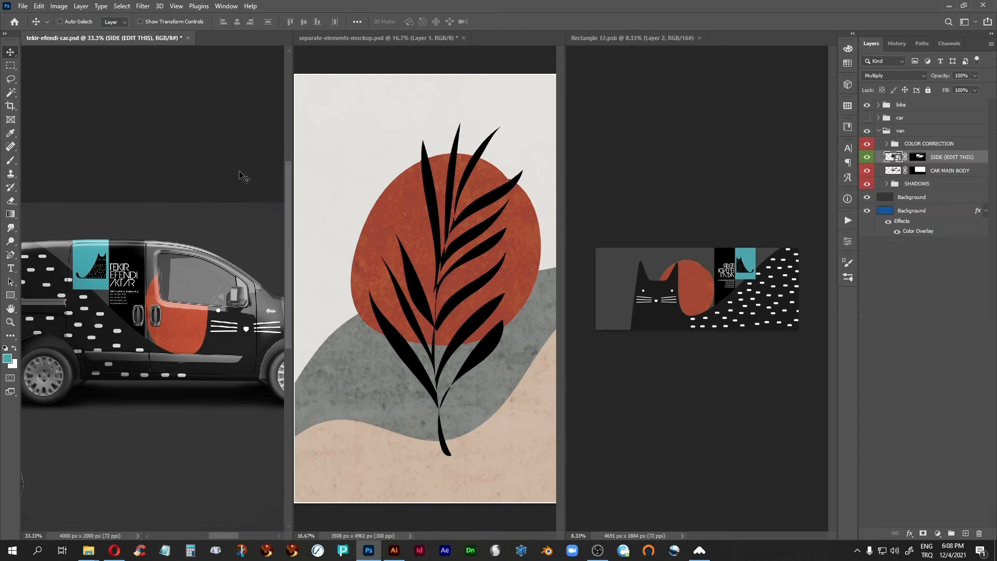
{"action": "key", "text": "f"}
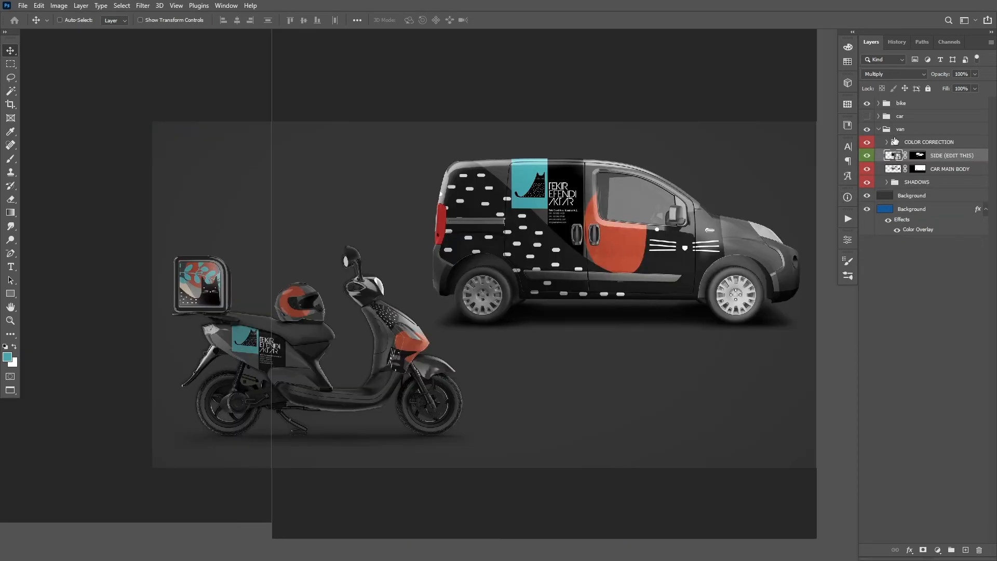
{"action": "left_click", "coordinate": [866, 117]}
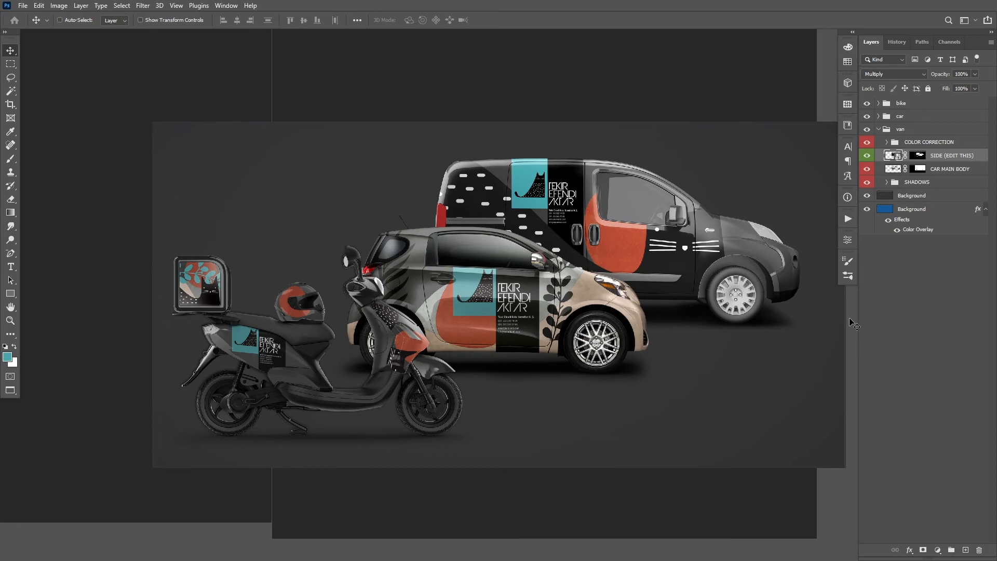
{"action": "key", "text": "ctrl+plus"}
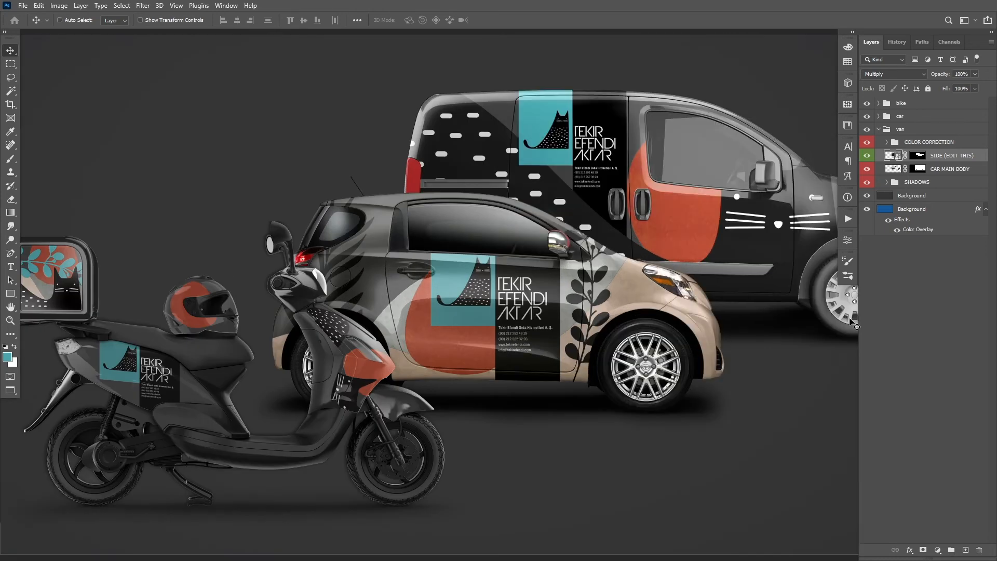
{"action": "left_click_drag", "start_coordinate": [568, 409], "coordinate": [455, 443]}
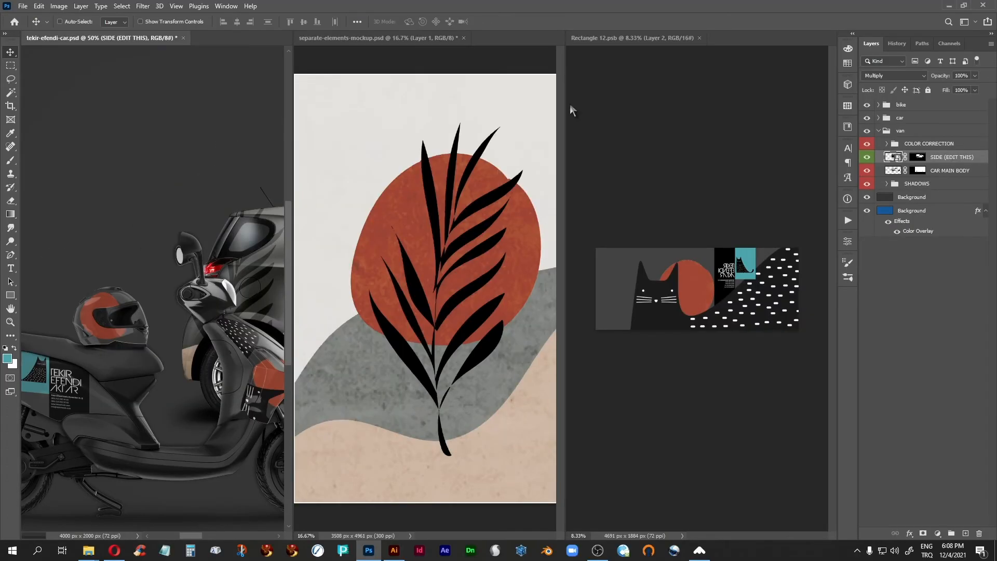
{"action": "left_click", "coordinate": [647, 38]}
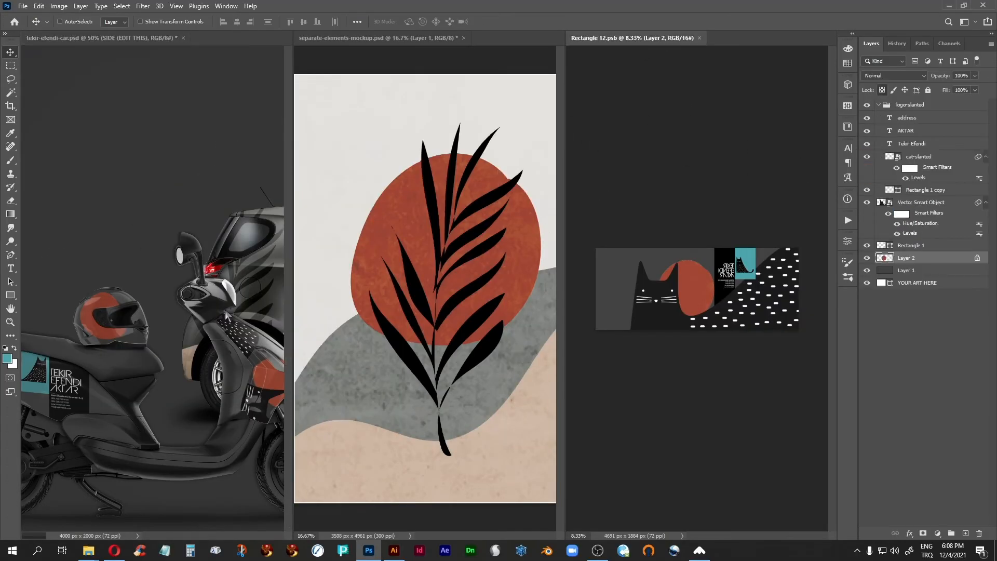
{"action": "left_click", "coordinate": [139, 206]}
{"action": "left_click_drag", "start_coordinate": [224, 275], "coordinate": [6, 278]}
{"action": "left_click_drag", "start_coordinate": [229, 323], "coordinate": [122, 347]}
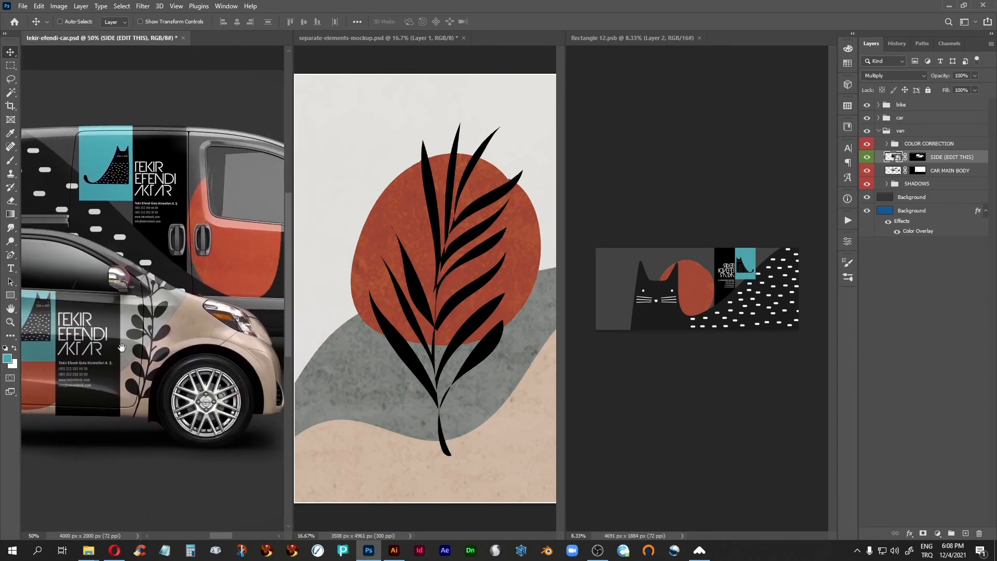
Brighten the red shape in Rectangle 12.psb with Curves, raising input 119 to output 137, and save
{"action": "left_click", "coordinate": [677, 38]}
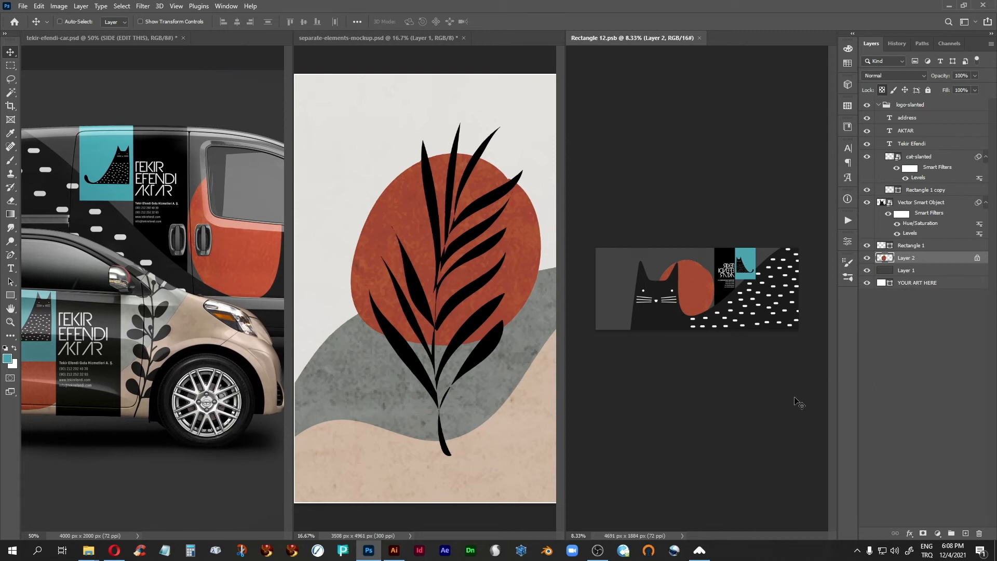
{"action": "key", "text": "ctrl+m"}
{"action": "left_click_drag", "start_coordinate": [783, 197], "coordinate": [346, 168]}
{"action": "left_click_drag", "start_coordinate": [310, 283], "coordinate": [310, 275]}
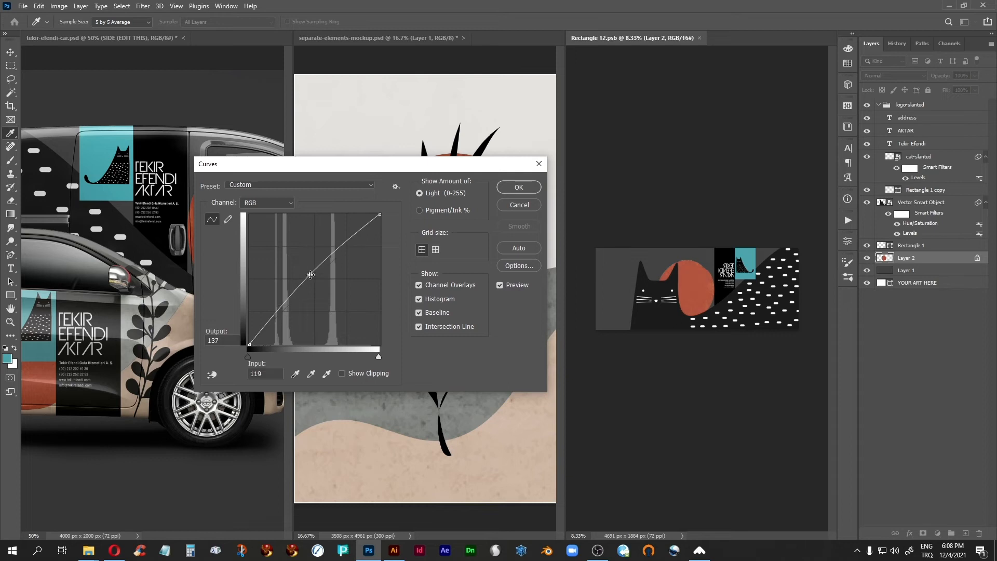
{"action": "left_click", "coordinate": [501, 190]}
{"action": "key", "text": "v"}
{"action": "key", "text": "ctrl+s"}
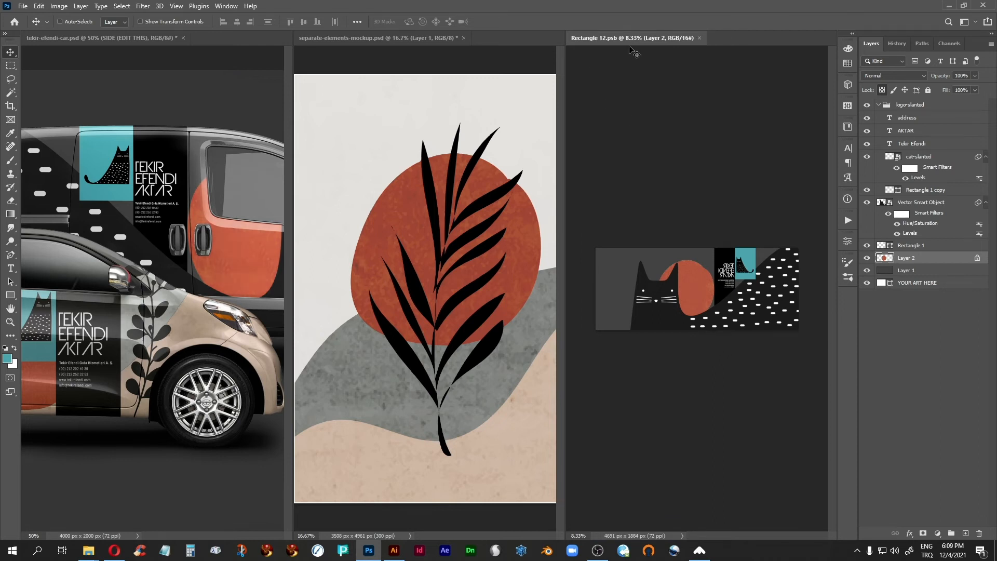
Show Layer 3 in Group 1 and copy its beige shape into Rectangle 12.psb above the red shape, then return to separate-elements-mockup.psd
{"action": "left_click", "coordinate": [343, 49]}
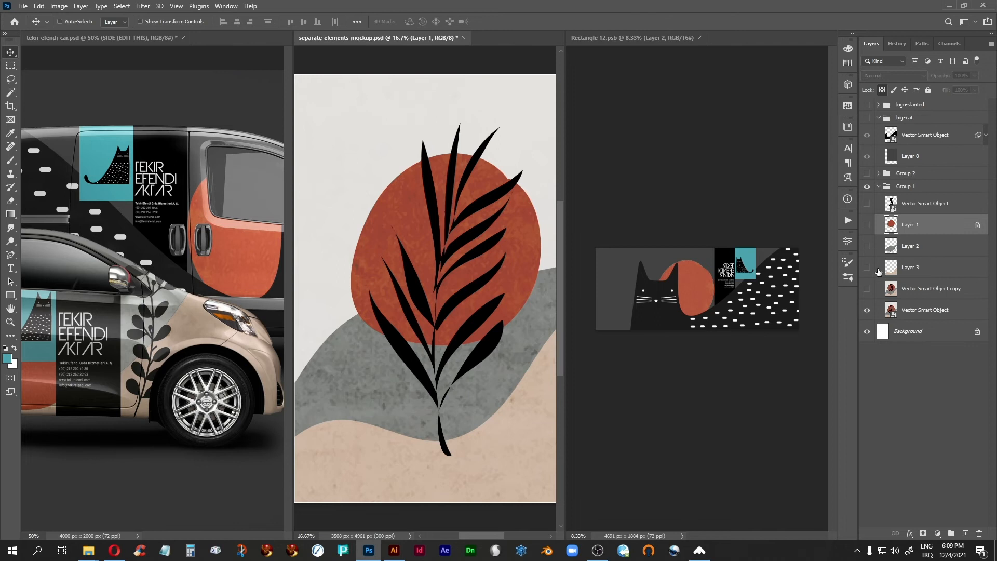
{"action": "left_click", "coordinate": [866, 268]}
{"action": "left_click", "coordinate": [927, 272]}
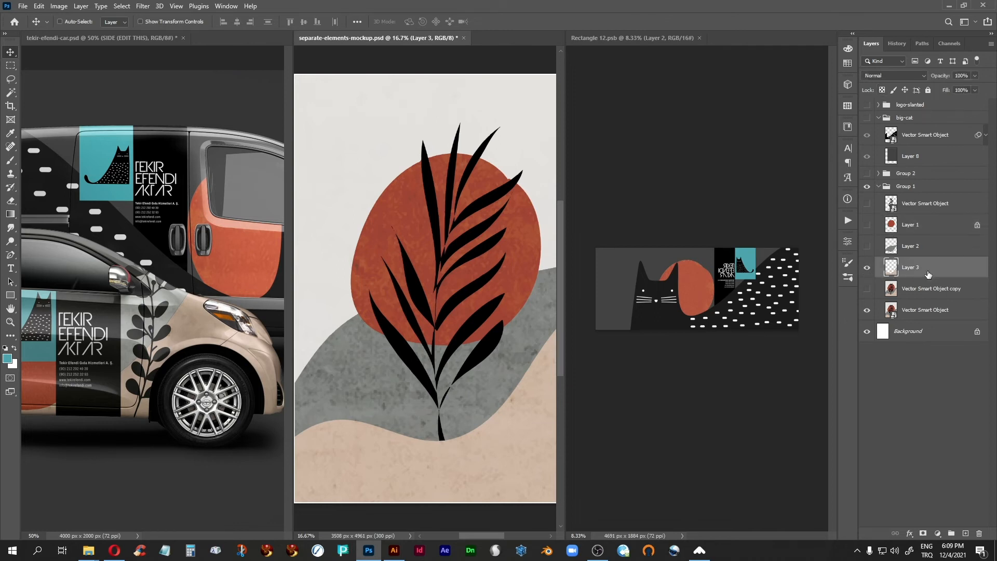
{"action": "left_click_drag", "start_coordinate": [929, 274], "coordinate": [619, 316]}
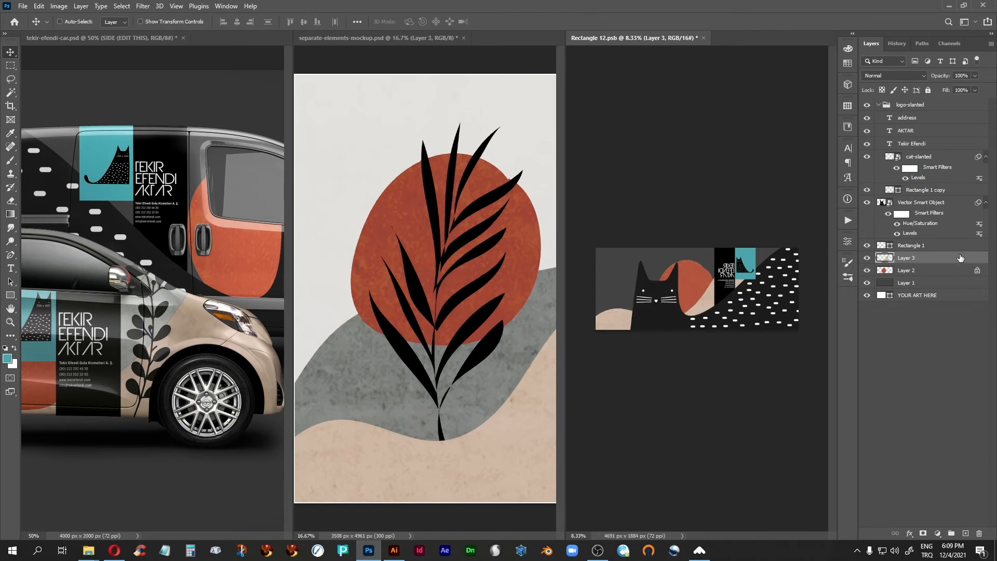
{"action": "left_click", "coordinate": [403, 42]}
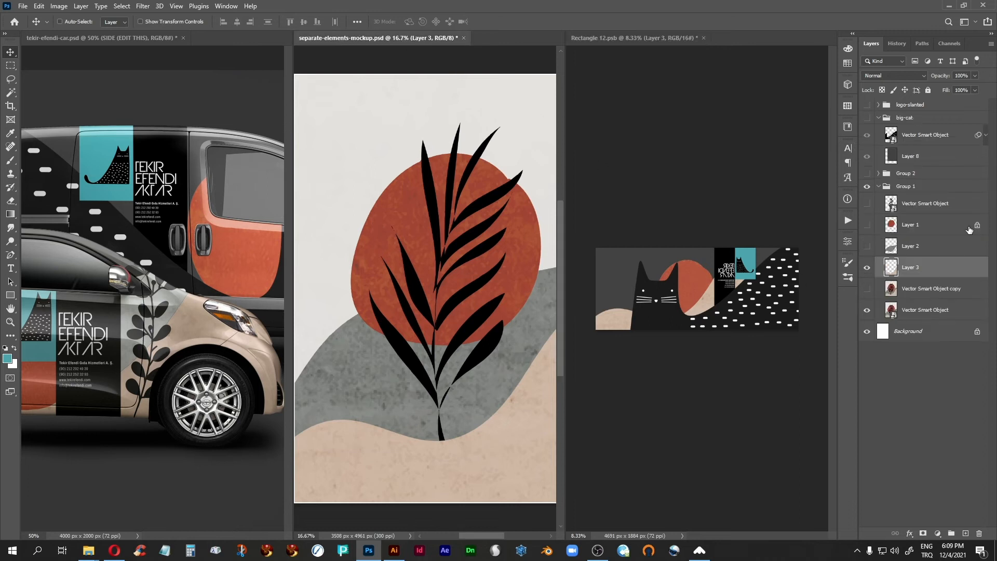
Show Layer 2 in Group 1, copy its grey shape into Rectangle 12.psb behind the cat's head, and save
{"action": "left_click", "coordinate": [867, 247]}
{"action": "left_click", "coordinate": [894, 248]}
{"action": "left_click_drag", "start_coordinate": [894, 248], "coordinate": [594, 254]}
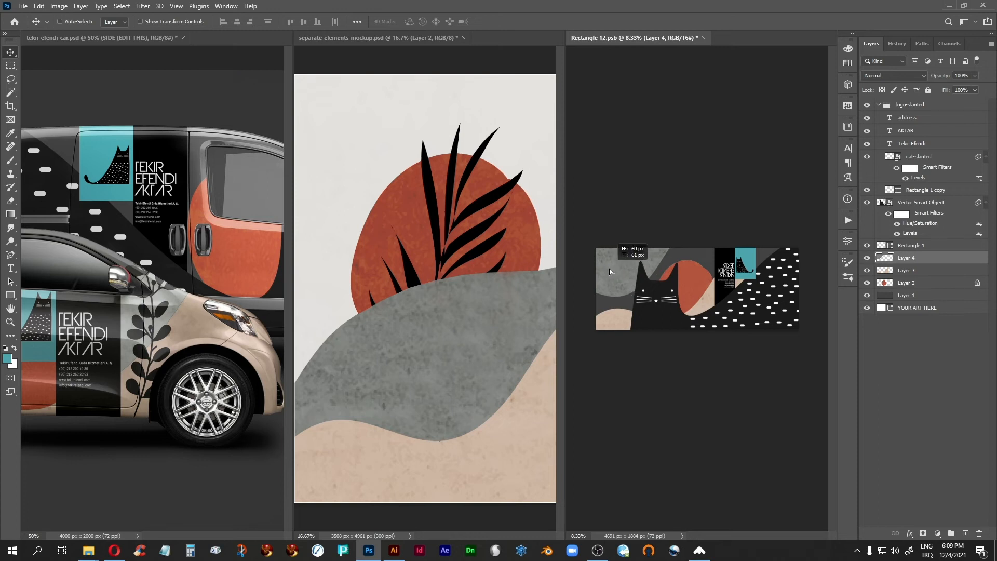
{"action": "key", "text": "ctrl+s"}
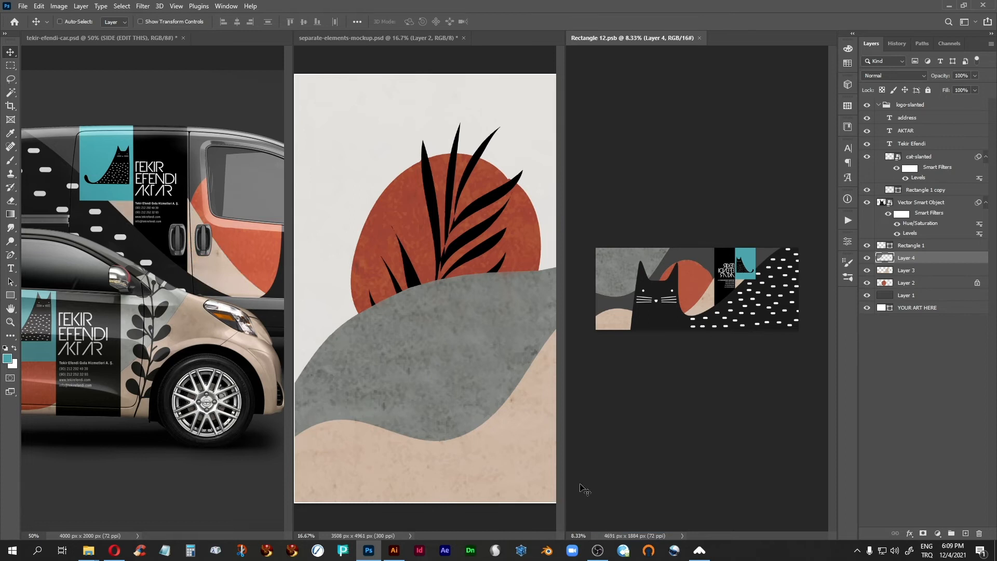
Inspect the van's side and hood in tekir-efendi-car.psd against the car and scooter, with the beige shape's layer selected in Rectangle 12.psb
{"action": "left_click", "coordinate": [83, 37]}
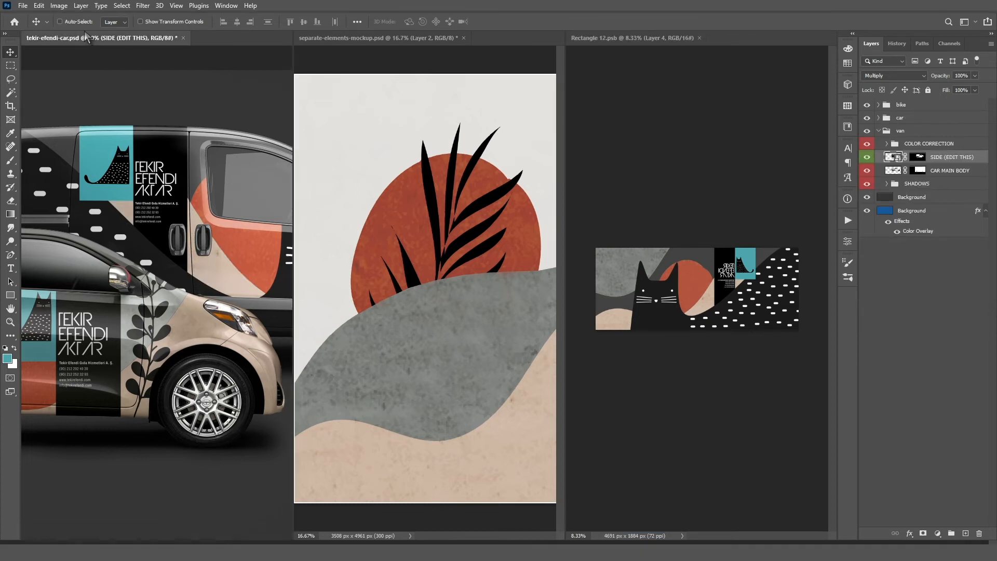
{"action": "key", "text": "f"}
{"action": "left_click_drag", "start_coordinate": [325, 349], "coordinate": [537, 436]}
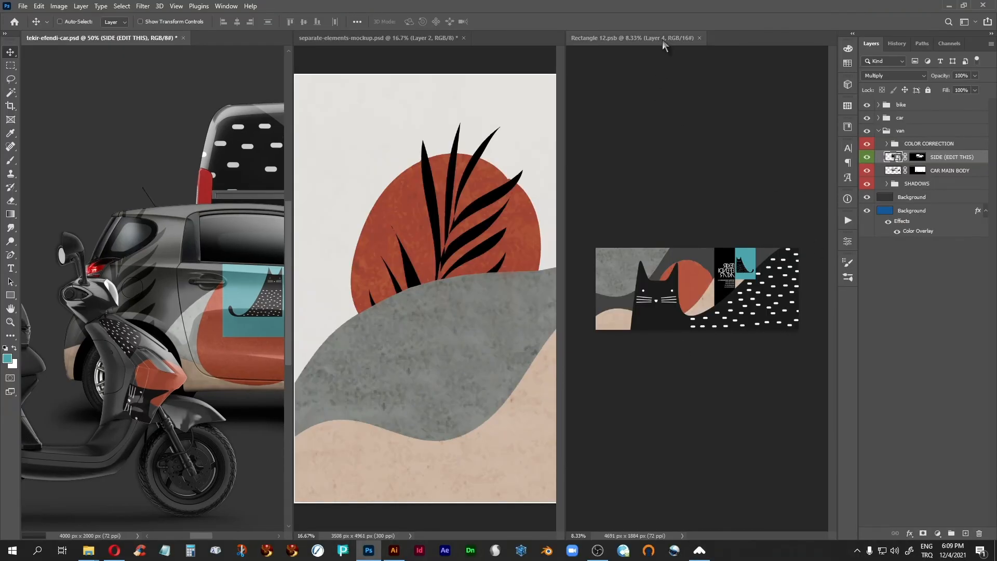
{"action": "left_click", "coordinate": [662, 41]}
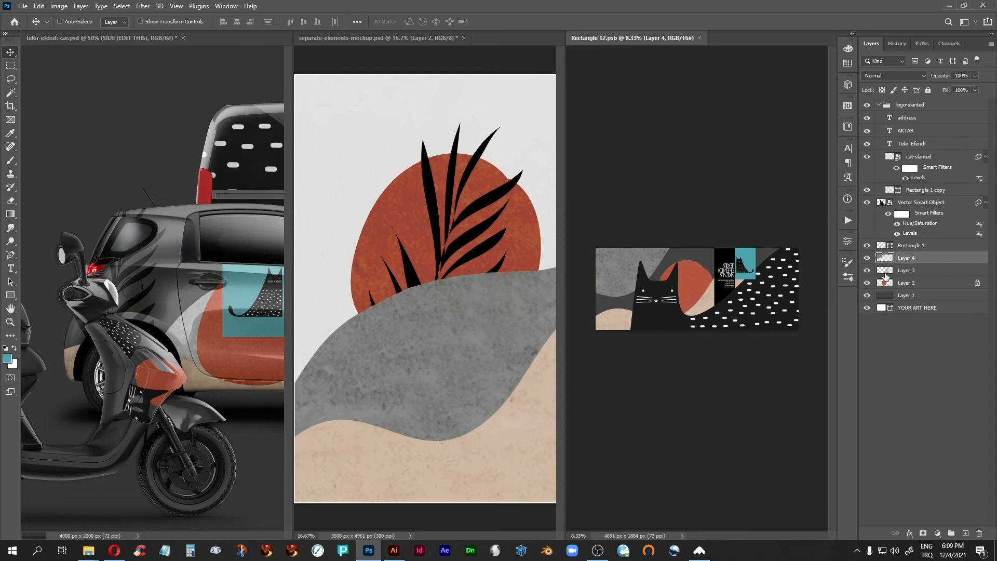
{"action": "left_click", "coordinate": [885, 274]}
{"action": "left_click", "coordinate": [137, 39]}
{"action": "left_click_drag", "start_coordinate": [233, 278], "coordinate": [55, 265]}
{"action": "left_click_drag", "start_coordinate": [205, 332], "coordinate": [76, 378]}
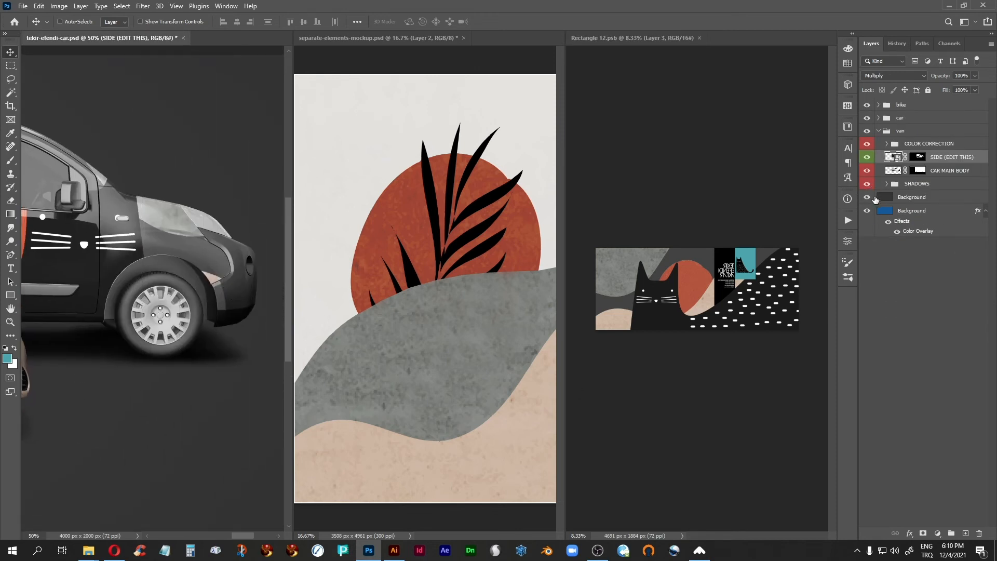
{"action": "left_click", "coordinate": [659, 59]}
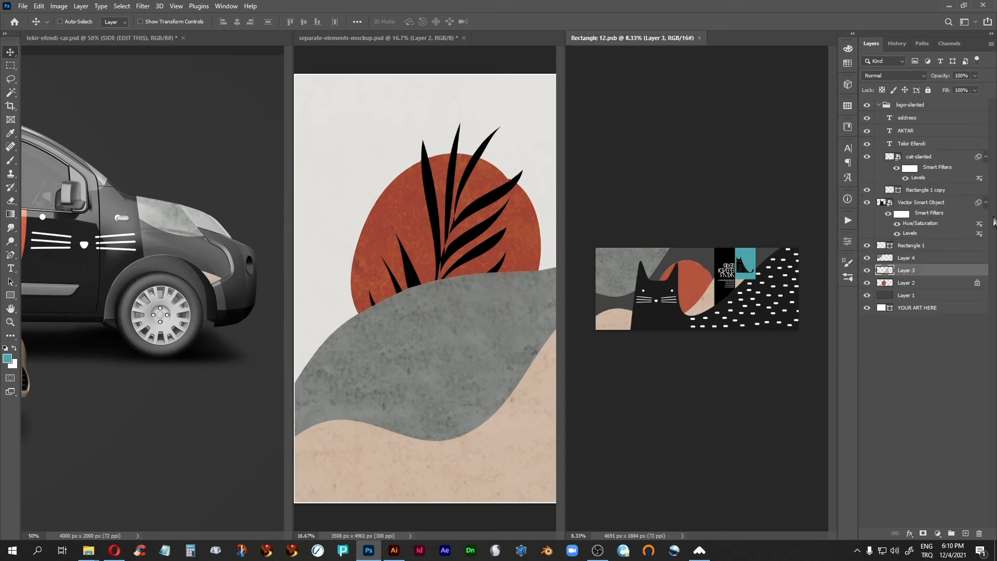
{"action": "mouse_move", "coordinate": [625, 383]}
{"action": "left_mouse_down"}
{"action": "mouse_move", "coordinate": [662, 387]}
{"action": "mouse_move", "coordinate": [623, 388]}
{"action": "left_mouse_up"}
{"action": "left_click", "coordinate": [113, 38]}
{"action": "left_click_drag", "start_coordinate": [112, 230], "coordinate": [245, 242]}
{"action": "mouse_move", "coordinate": [148, 263]}
{"action": "left_mouse_down"}
{"action": "mouse_move", "coordinate": [121, 257]}
{"action": "mouse_move", "coordinate": [145, 255]}
{"action": "left_mouse_up"}
{"action": "left_click_drag", "start_coordinate": [198, 306], "coordinate": [63, 316]}
{"action": "left_click_drag", "start_coordinate": [178, 297], "coordinate": [208, 289]}
Cut away the outer edge of the beige shape in Rectangle 12.psb with the Polygonal Lasso tool and save
{"action": "left_click", "coordinate": [648, 38]}
{"action": "key", "text": "z"}
{"action": "mouse_move", "coordinate": [585, 238]}
{"action": "left_mouse_down"}
{"action": "mouse_move", "coordinate": [673, 347]}
{"action": "mouse_move", "coordinate": [734, 291]}
{"action": "left_mouse_up"}
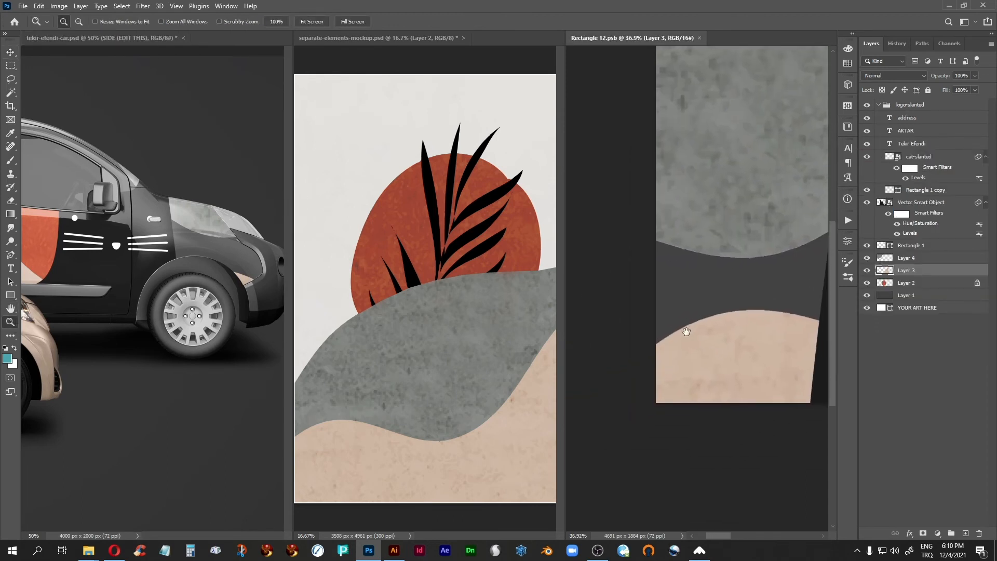
{"action": "left_click_drag", "start_coordinate": [684, 331], "coordinate": [639, 362]}
{"action": "left_click", "coordinate": [11, 80]}
{"action": "right_click", "coordinate": [11, 80]}
{"action": "left_click", "coordinate": [57, 90]}
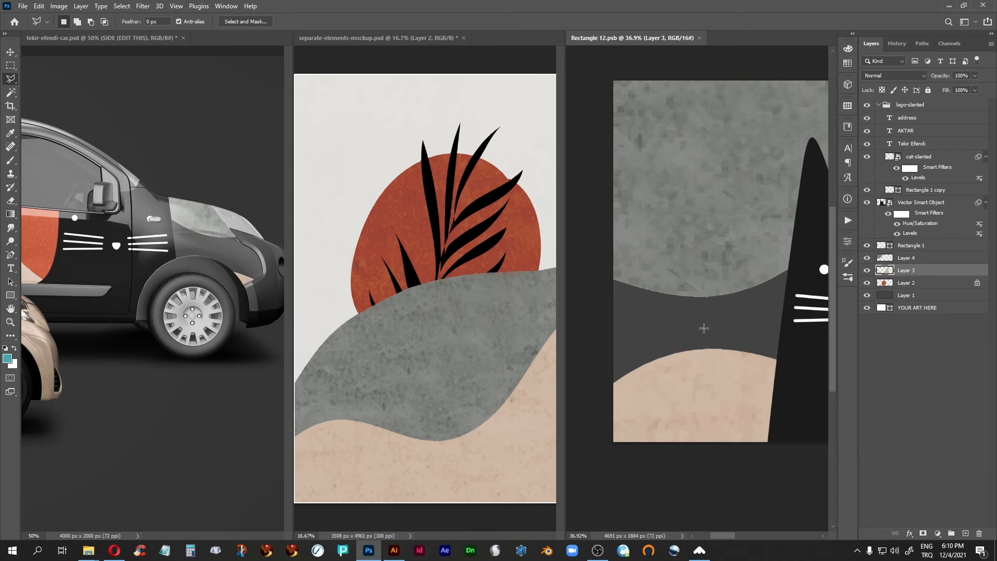
{"action": "left_click", "coordinate": [678, 356]}
{"action": "left_click", "coordinate": [649, 382]}
{"action": "left_click", "coordinate": [605, 468]}
{"action": "left_click", "coordinate": [582, 462]}
{"action": "left_click", "coordinate": [578, 355]}
{"action": "left_click", "coordinate": [591, 310]}
{"action": "double_click", "coordinate": [671, 308]}
{"action": "key", "text": "Delete"}
{"action": "key", "text": "ctrl+s"}
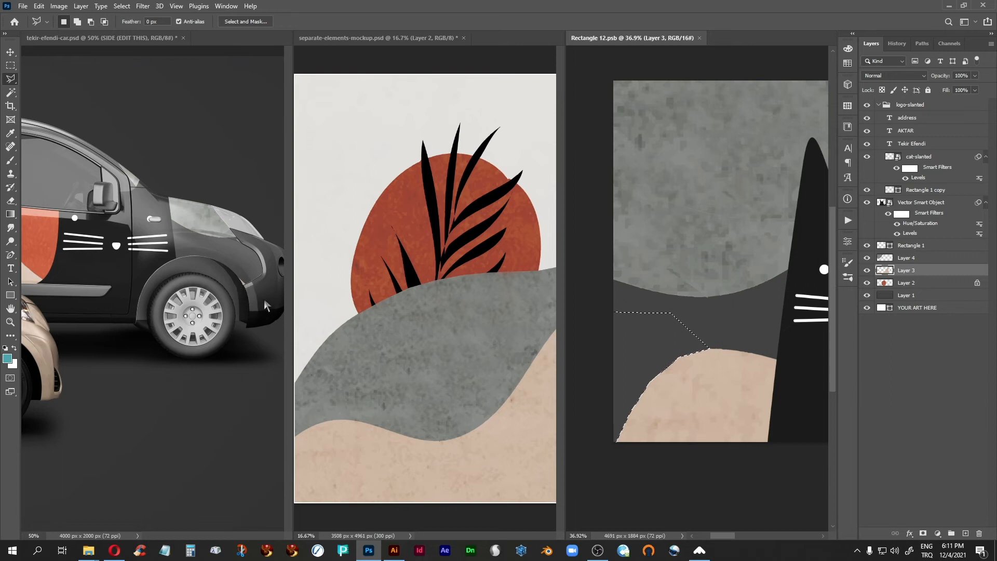
Trim a further strip off the beige shape's outer curve with the Polygonal Lasso, save the artwork, and clear the selection
{"action": "left_click", "coordinate": [10, 66]}
{"action": "left_click", "coordinate": [650, 237]}
{"action": "left_click", "coordinate": [11, 79]}
{"action": "left_click", "coordinate": [692, 358]}
{"action": "left_click", "coordinate": [664, 379]}
{"action": "left_click", "coordinate": [604, 471]}
{"action": "left_click", "coordinate": [579, 463]}
{"action": "left_click", "coordinate": [596, 367]}
{"action": "double_click", "coordinate": [713, 323]}
{"action": "key", "text": "ctrl+s"}
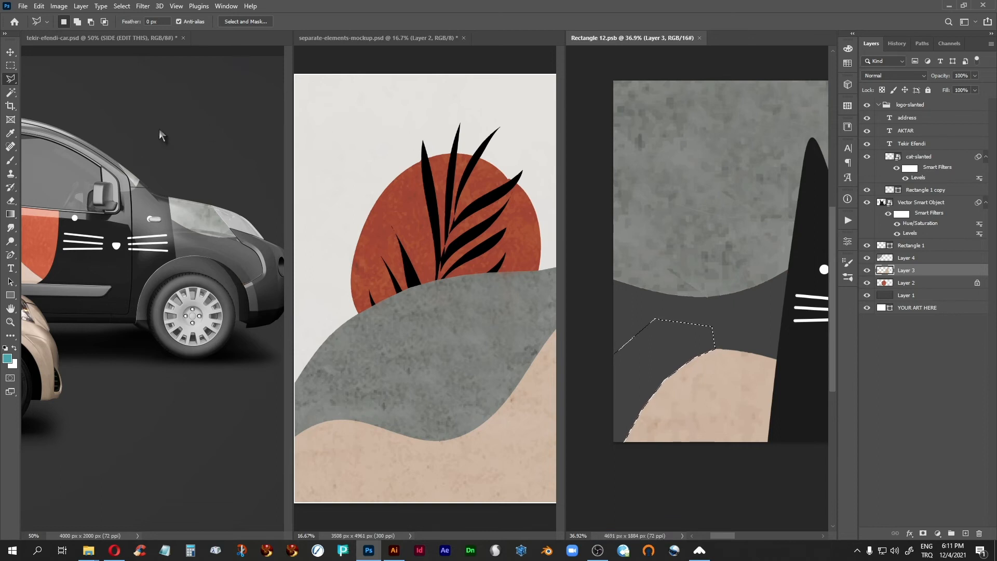
{"action": "left_click", "coordinate": [10, 65]}
{"action": "left_click_drag", "start_coordinate": [600, 170], "coordinate": [603, 173]}
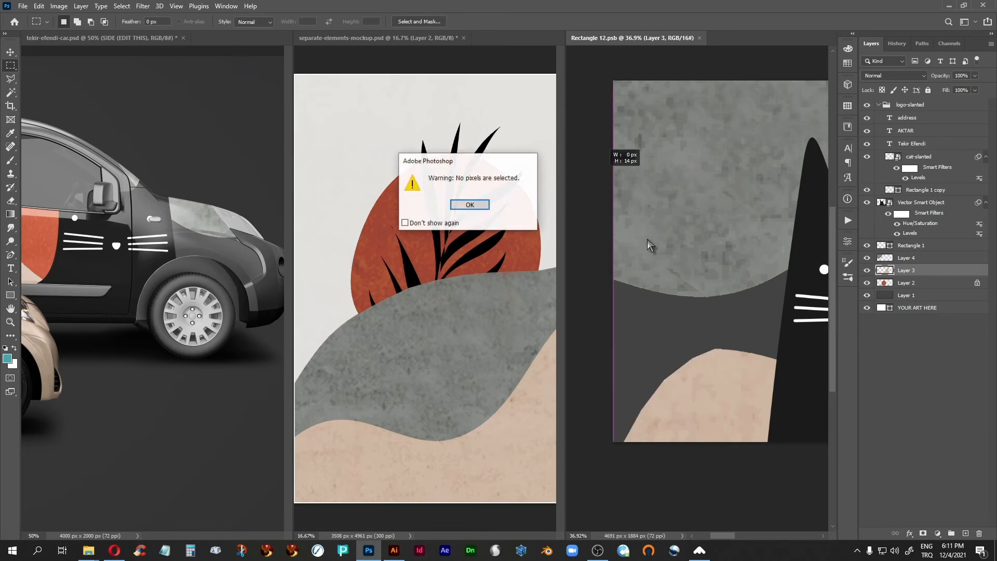
{"action": "left_click", "coordinate": [469, 205]}
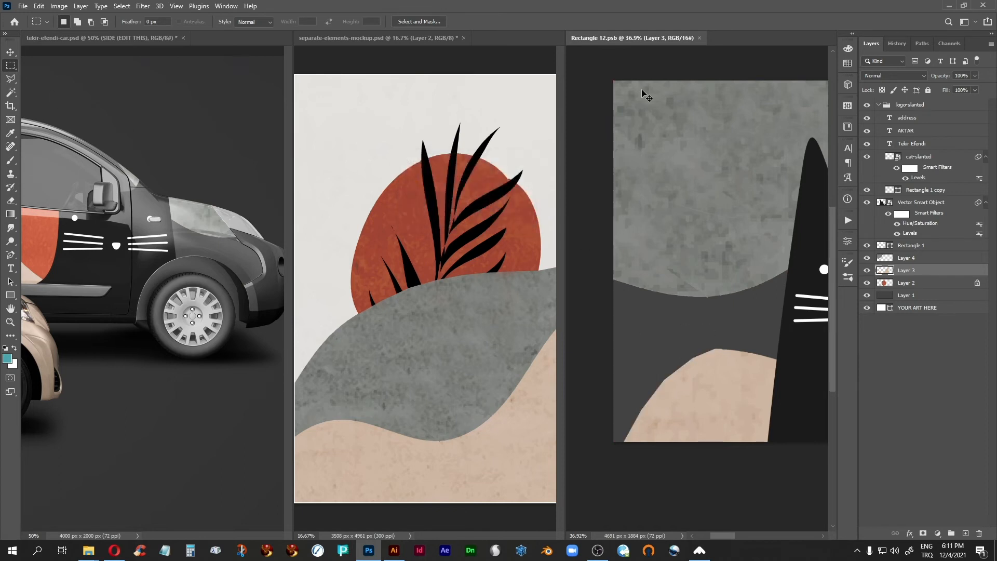
Examine the trimmed beige shape on the van's front within the whole vehicle scene in tekir-efendi-car.psd
{"action": "key", "text": "ctrl+minus"}
{"action": "key", "text": "ctrl+minus"}
{"action": "key", "text": "ctrl+minus"}
{"action": "key", "text": "ctrl+minus"}
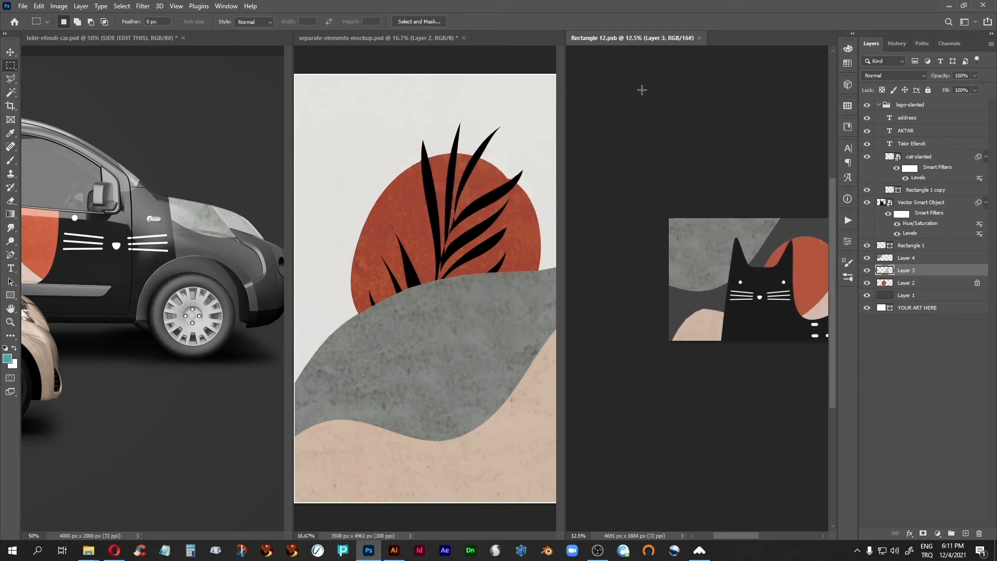
{"action": "left_click", "coordinate": [78, 34]}
{"action": "key", "text": "ctrl+minus"}
{"action": "key", "text": "ctrl+minus"}
{"action": "key", "text": "ctrl+minus"}
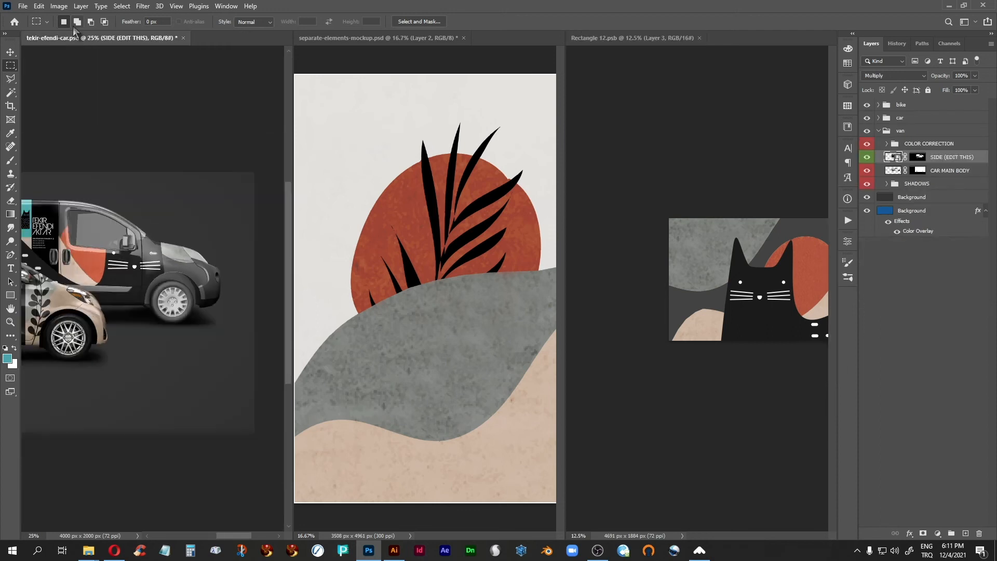
{"action": "left_click_drag", "start_coordinate": [131, 340], "coordinate": [187, 354]}
Duplicate the grey shape's Layer 4 in Rectangle 12.psb, place the copy directly above Layer 1 behind the red shape, and save
{"action": "left_click", "coordinate": [745, 239]}
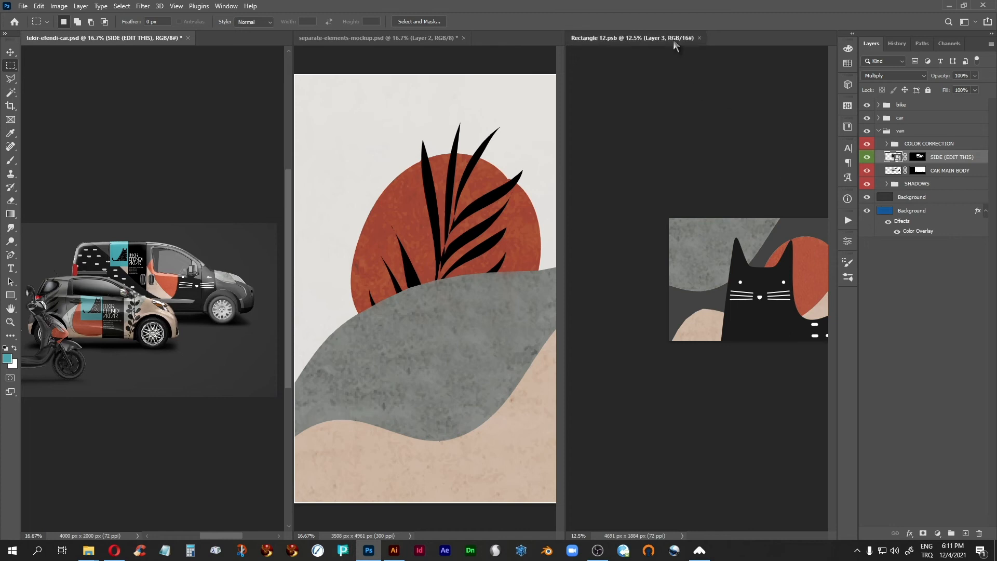
{"action": "left_click_drag", "start_coordinate": [804, 291], "coordinate": [684, 292]}
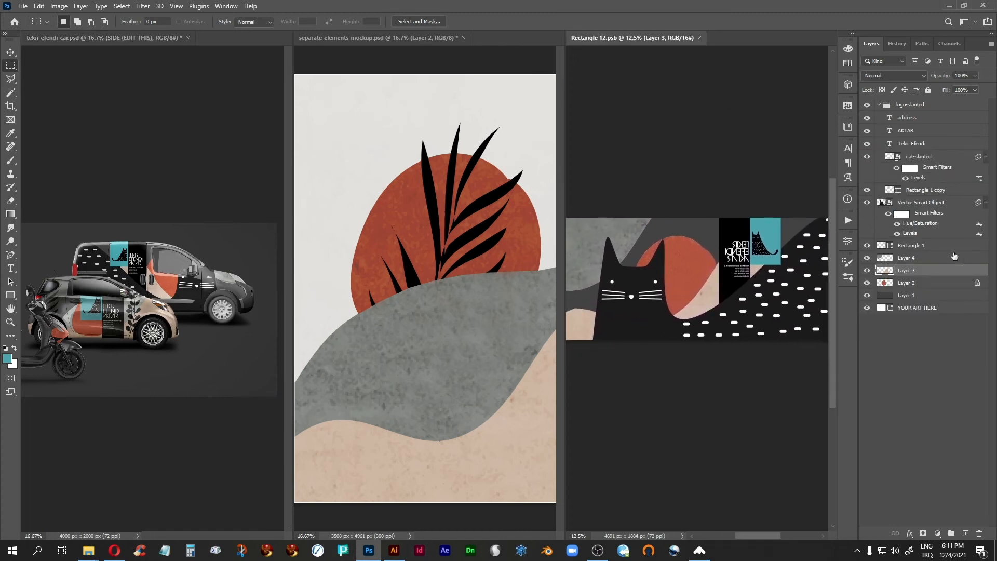
{"action": "left_click_drag", "start_coordinate": [933, 259], "coordinate": [965, 533]}
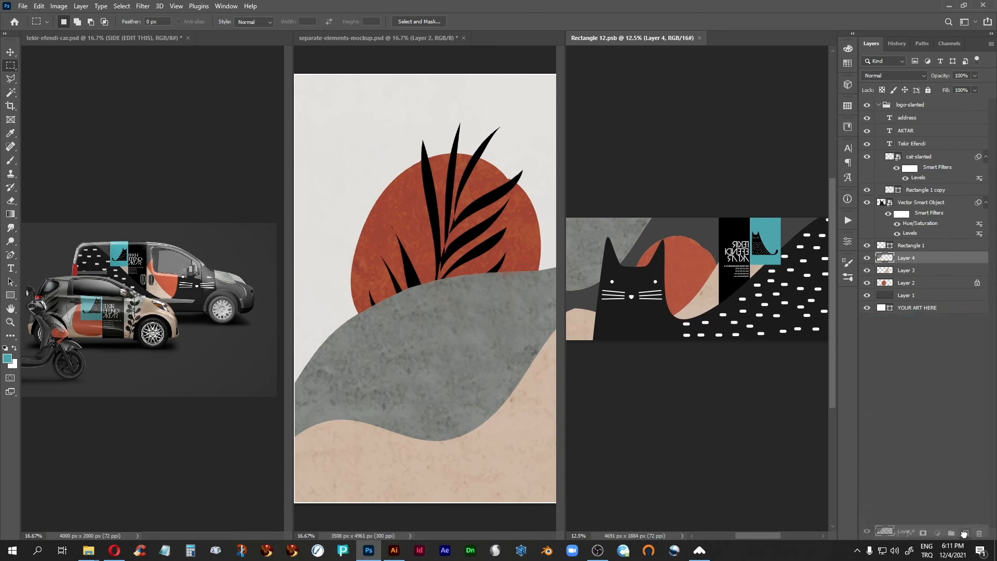
{"action": "left_click", "coordinate": [9, 53]}
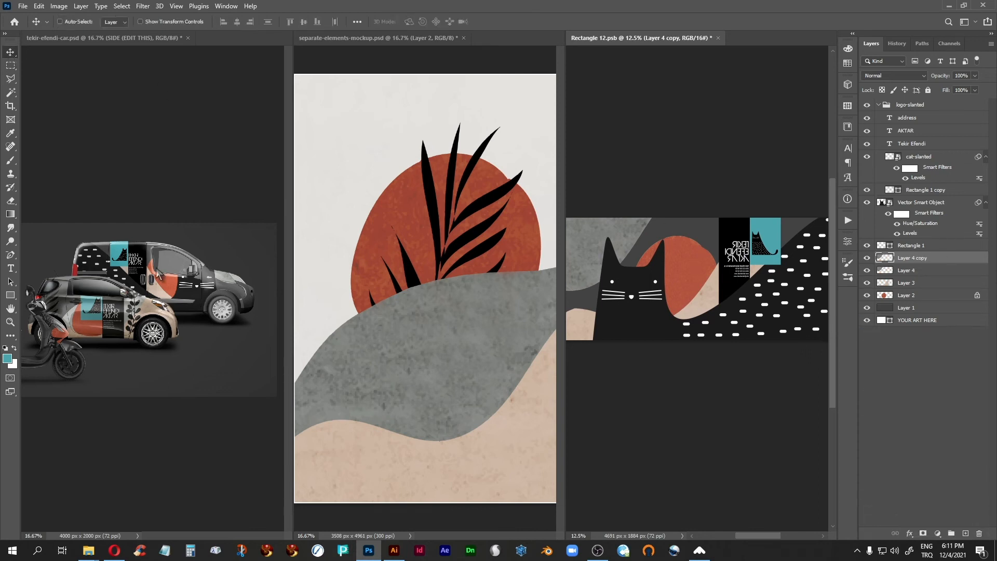
{"action": "left_click_drag", "start_coordinate": [620, 239], "coordinate": [652, 237]}
{"action": "left_click_drag", "start_coordinate": [925, 258], "coordinate": [919, 301]}
{"action": "left_click_drag", "start_coordinate": [687, 236], "coordinate": [677, 246]}
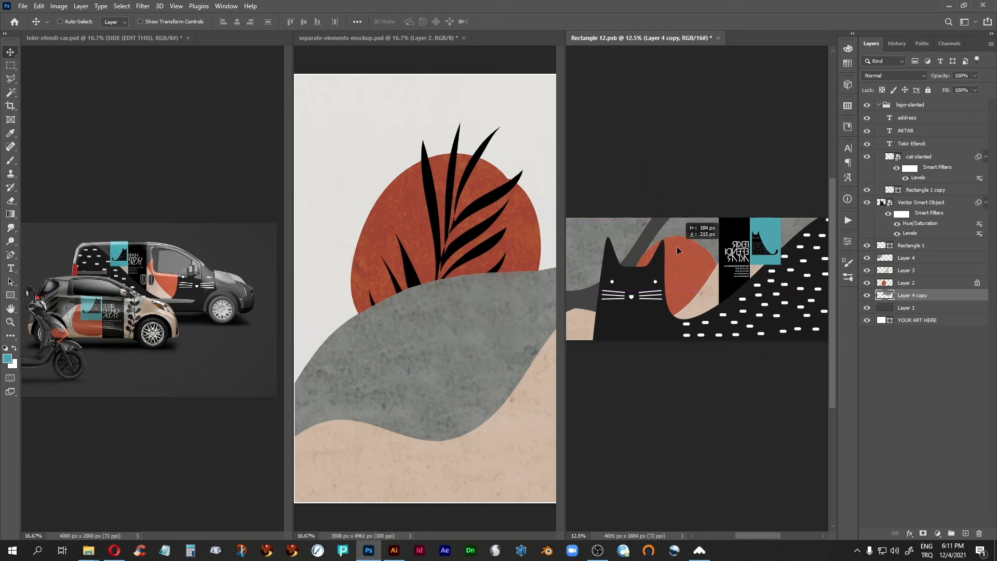
{"action": "key", "text": "ctrl+s"}
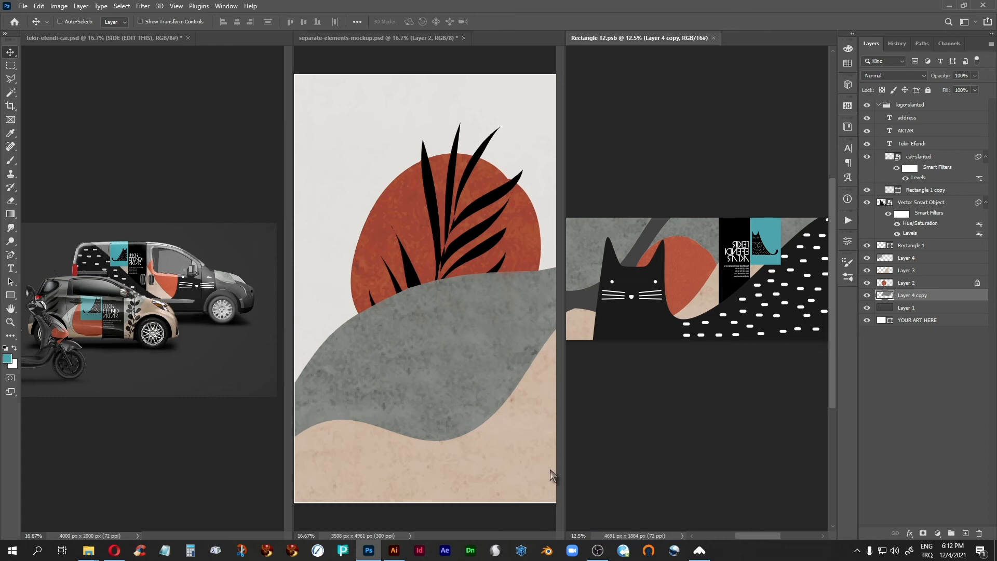
Review the decorated van, car and scooter in tekir-efendi-car.psd in full-screen mode, up close and as a whole
{"action": "left_click", "coordinate": [138, 50]}
{"action": "key", "text": "f"}
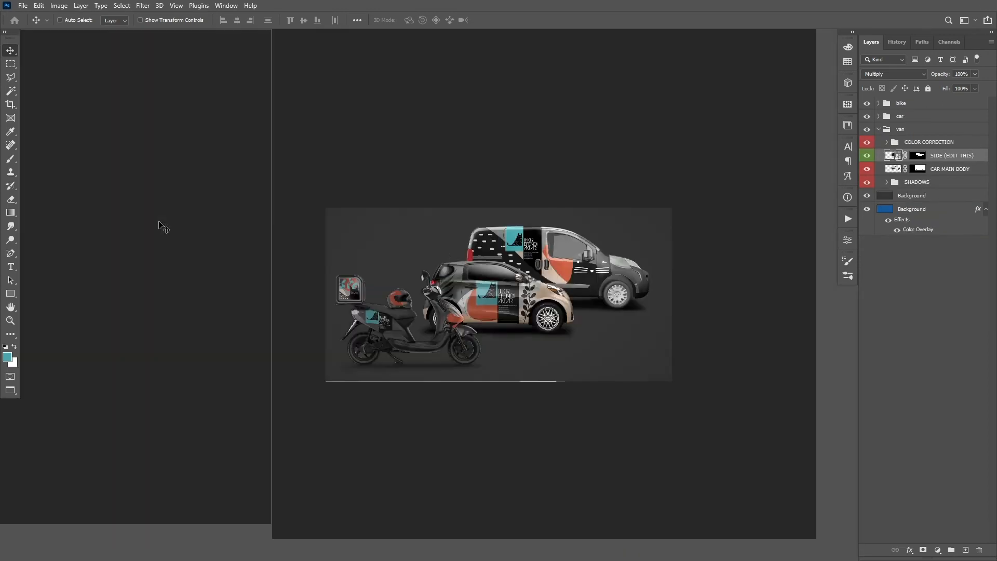
{"action": "key", "text": "ctrl+plus"}
{"action": "key", "text": "ctrl+plus"}
{"action": "key", "text": "ctrl+plus"}
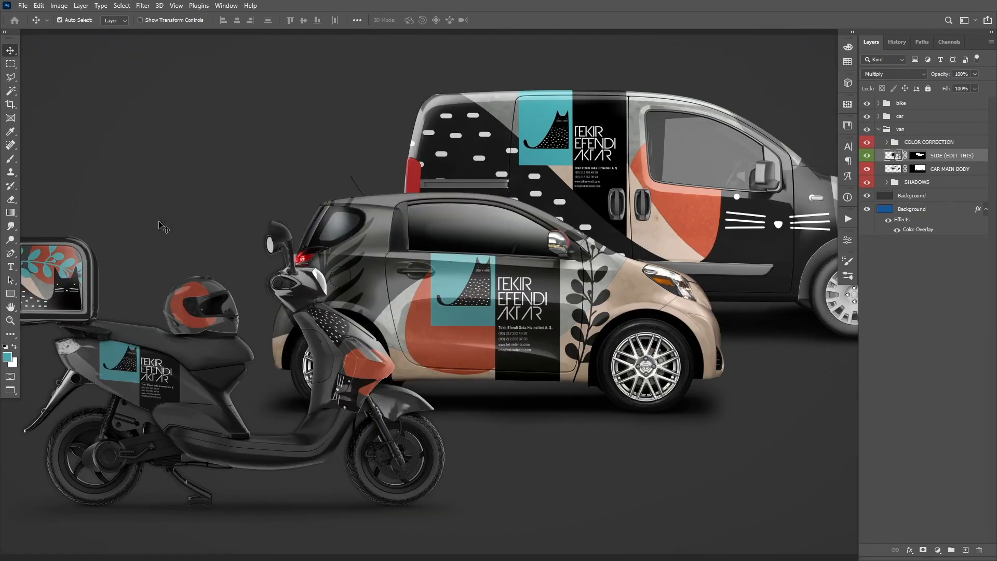
{"action": "left_click_drag", "start_coordinate": [561, 398], "coordinate": [447, 431]}
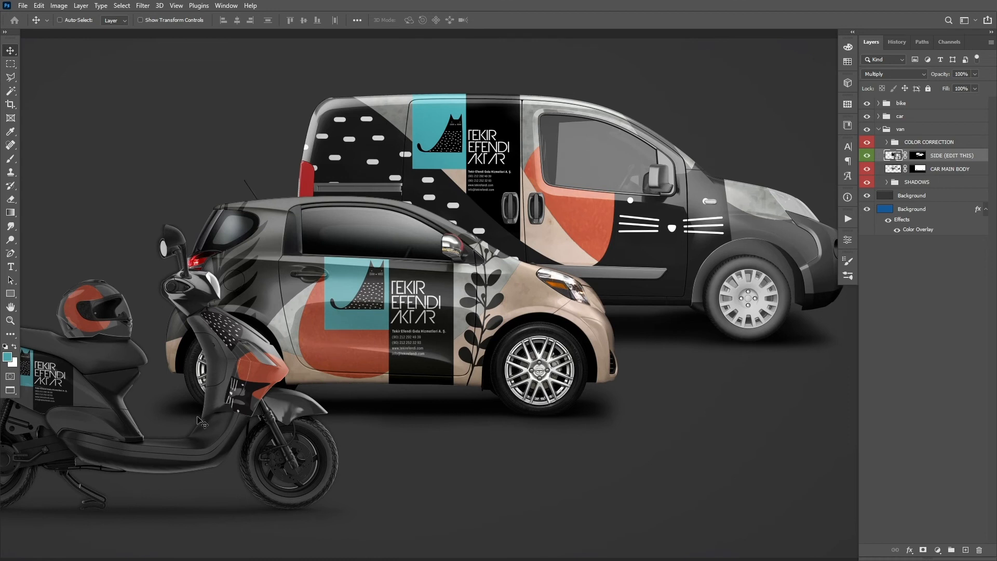
{"action": "key", "text": "ctrl+0"}
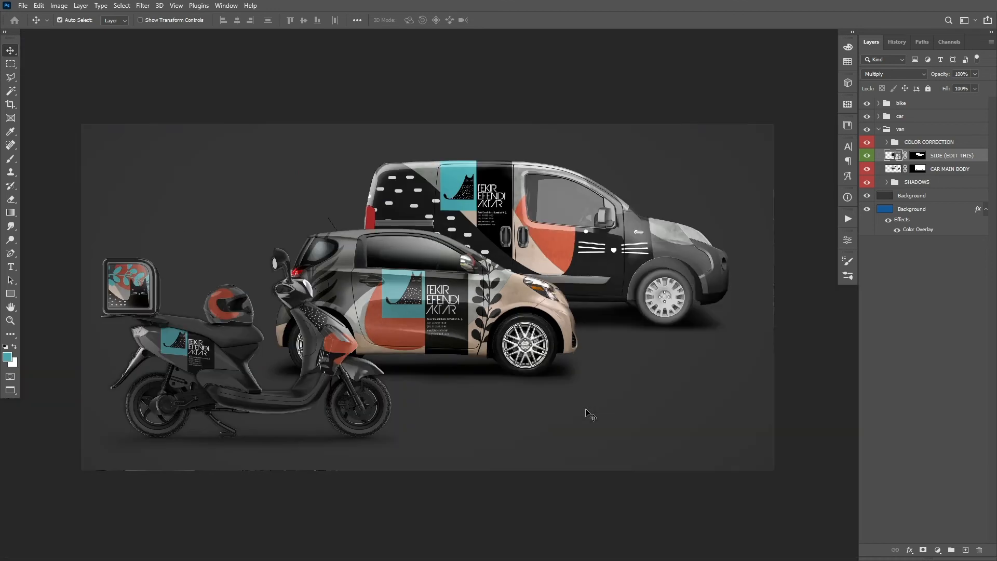
Collapse the van group, scale the van down slightly, and move it up and to the right behind the car
{"action": "left_click", "coordinate": [901, 130]}
{"action": "left_click", "coordinate": [878, 130]}
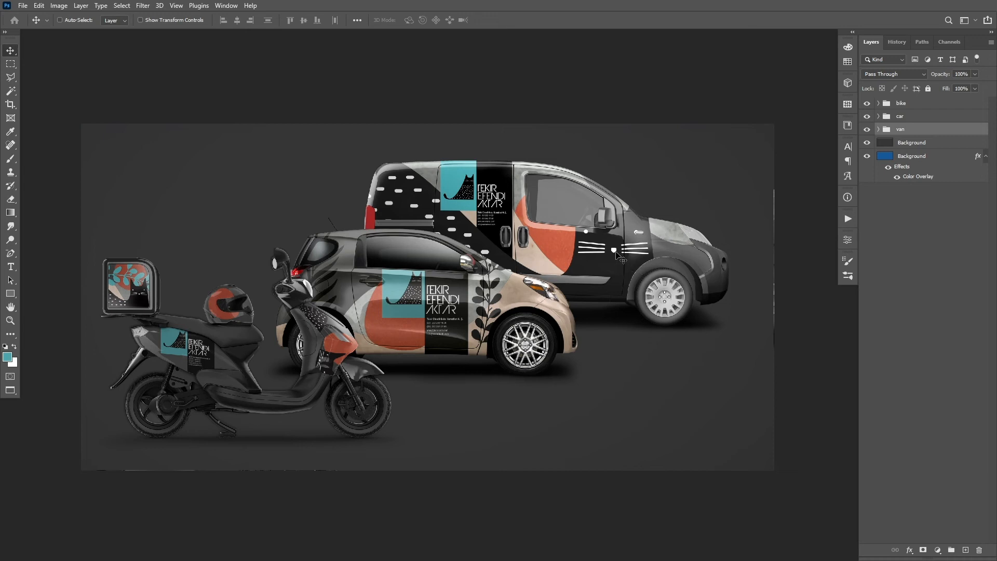
{"action": "left_click_drag", "start_coordinate": [616, 262], "coordinate": [625, 252]}
{"action": "key", "text": "ctrl+t"}
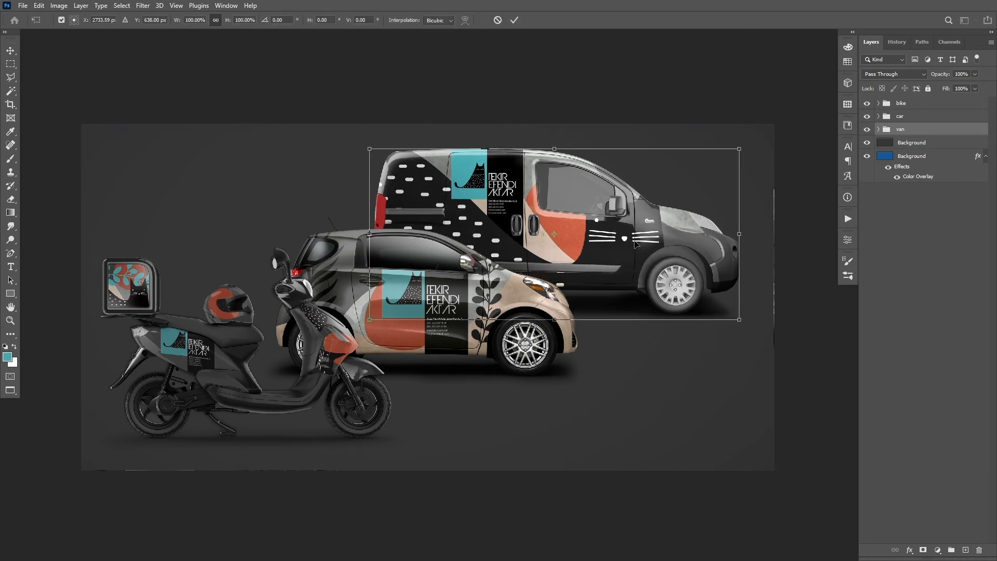
{"action": "left_click_drag", "start_coordinate": [737, 151], "coordinate": [714, 168]}
{"action": "key", "text": "Return"}
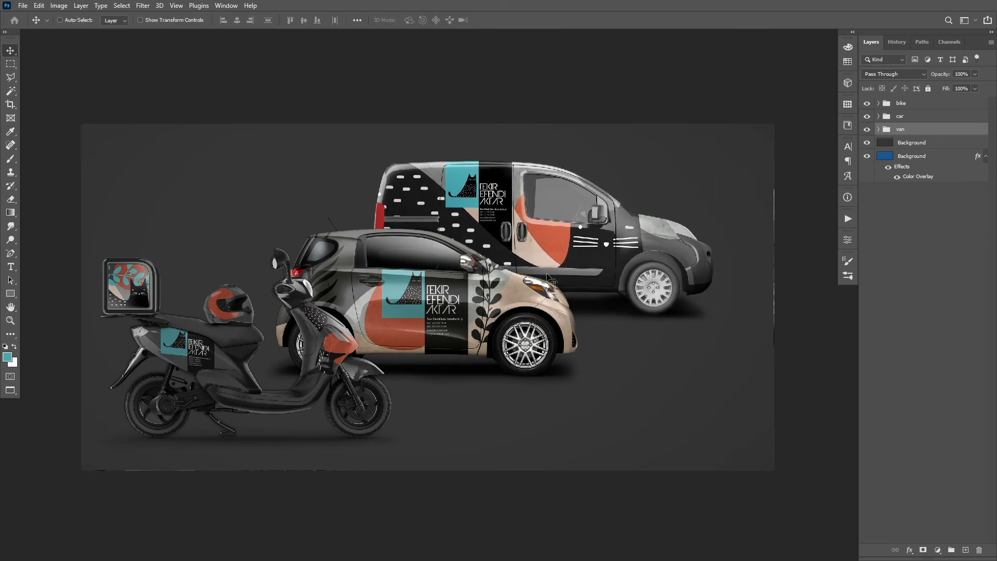
{"action": "left_click_drag", "start_coordinate": [554, 252], "coordinate": [581, 246]}
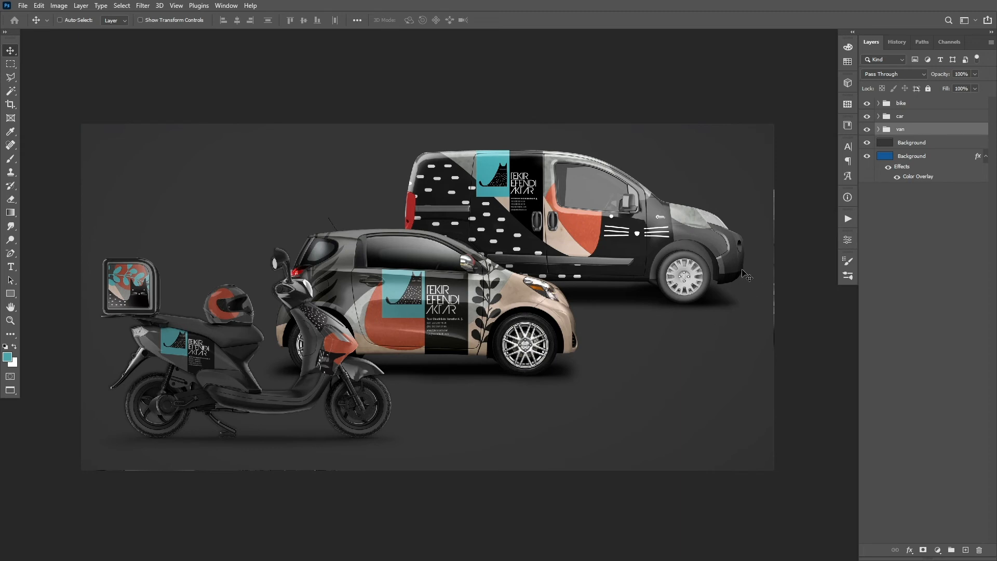
Move the bike group right so it overlaps the car, and shift the van group slightly left
{"action": "left_click", "coordinate": [894, 103]}
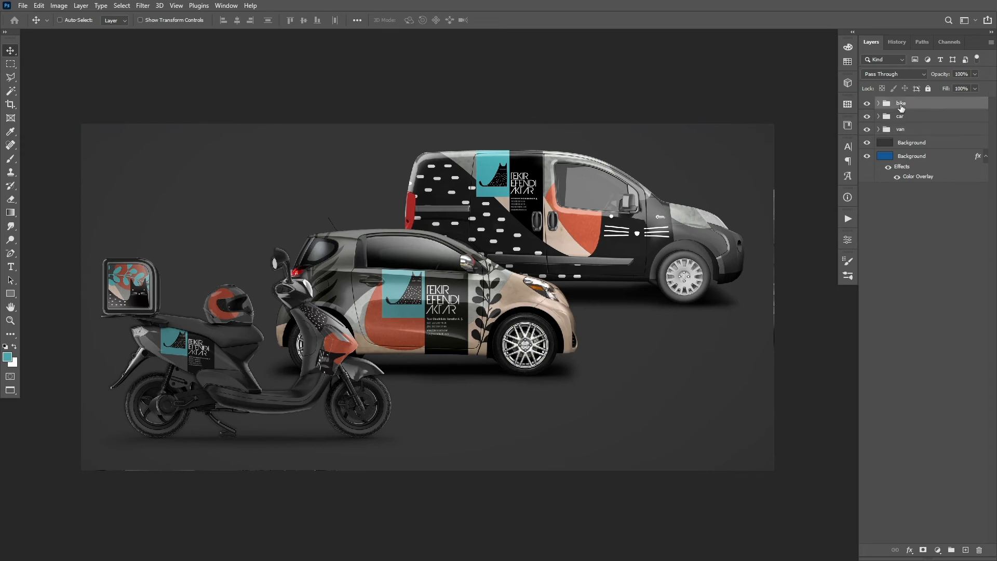
{"action": "left_click_drag", "start_coordinate": [294, 401], "coordinate": [322, 398]}
{"action": "left_click", "coordinate": [901, 133]}
{"action": "left_click_drag", "start_coordinate": [542, 238], "coordinate": [525, 237]}
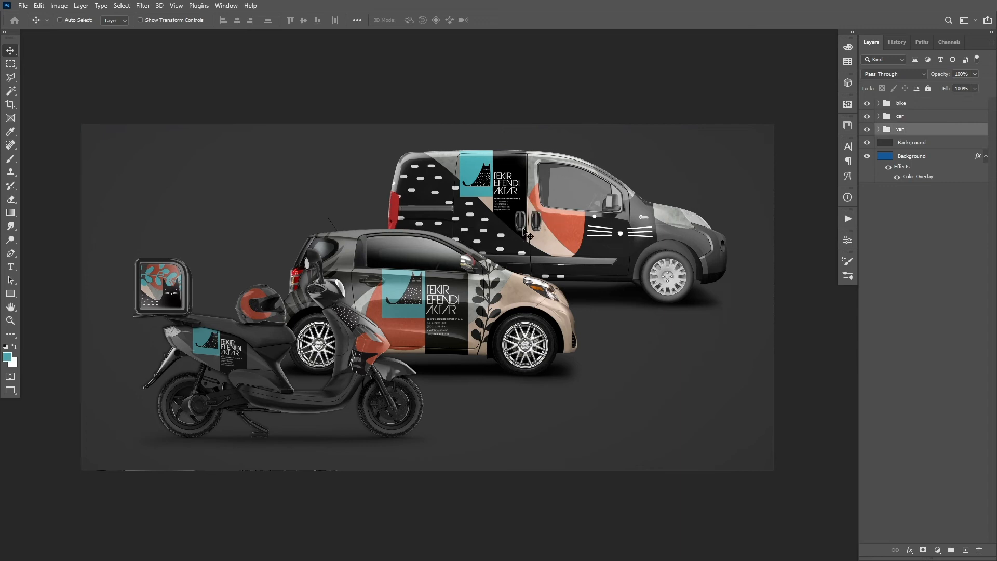
Crop the canvas evenly on its left and right sides to tighten the composition around the three vehicles
{"action": "left_click", "coordinate": [11, 103]}
{"action": "left_click_drag", "start_coordinate": [79, 300], "coordinate": [98, 300]}
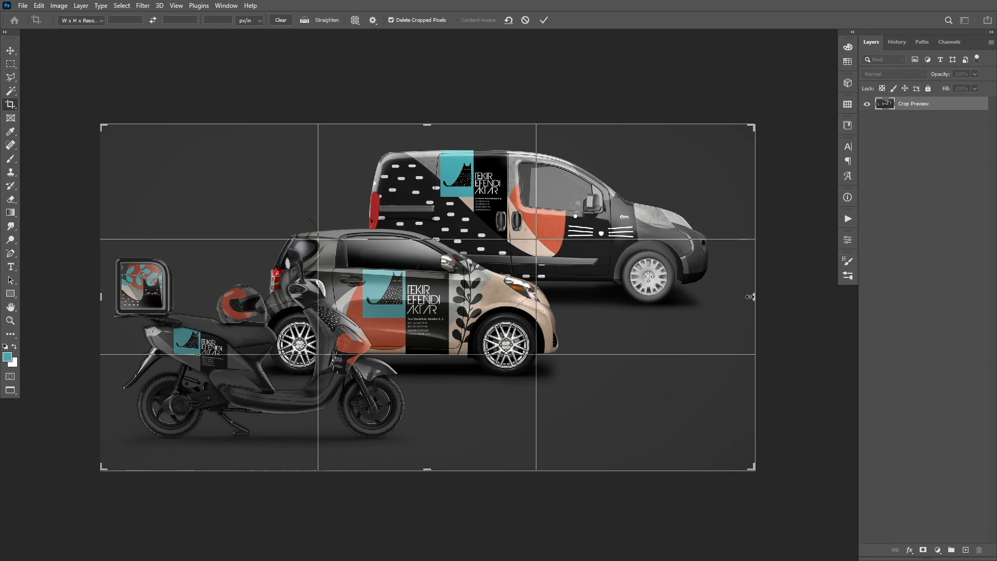
{"action": "mouse_move", "coordinate": [754, 298]}
{"action": "left_mouse_down"}
{"action": "mouse_move", "coordinate": [742, 298]}
{"action": "mouse_move", "coordinate": [751, 298]}
{"action": "left_mouse_up"}
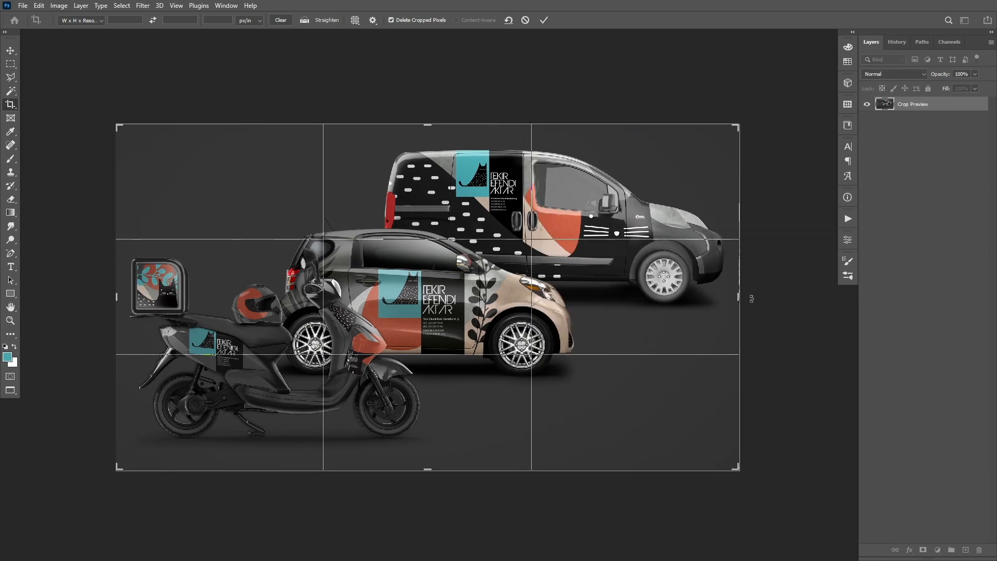
{"action": "key", "text": "Return"}
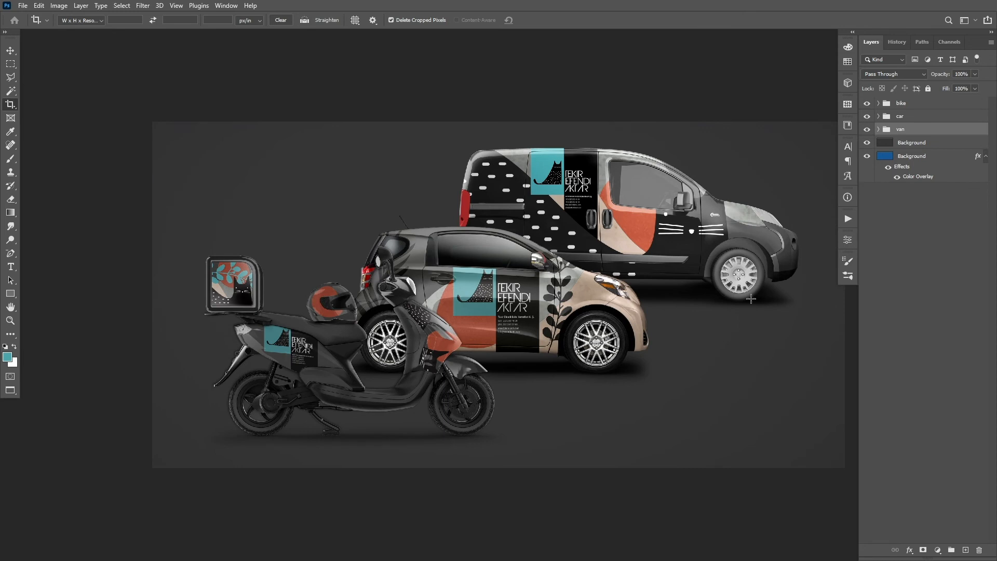
{"action": "left_click_drag", "start_coordinate": [449, 332], "coordinate": [384, 346]}
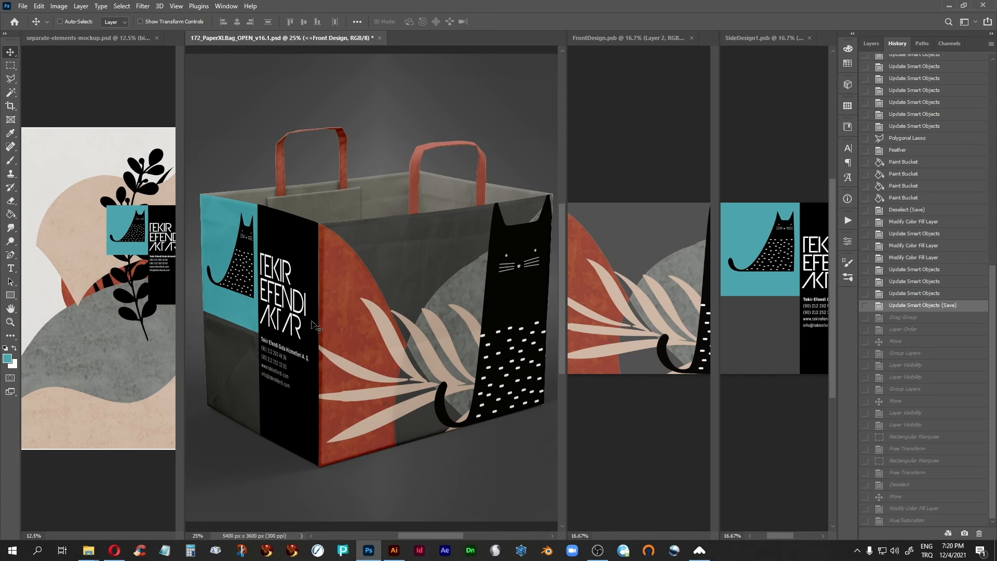
Revert the paper bag mockup 172_PaperXLBag_OPEN_v16.1.psd to its initial Open history state
{"action": "scroll", "coordinate": [994, 309], "scroll_direction": "up", "scroll_amount": 10}
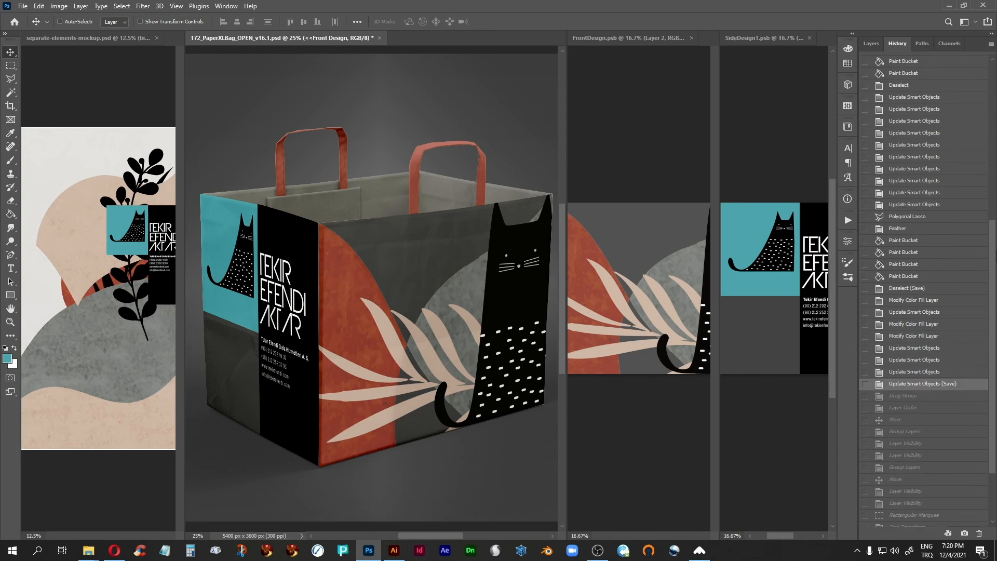
{"action": "left_click", "coordinate": [906, 75]}
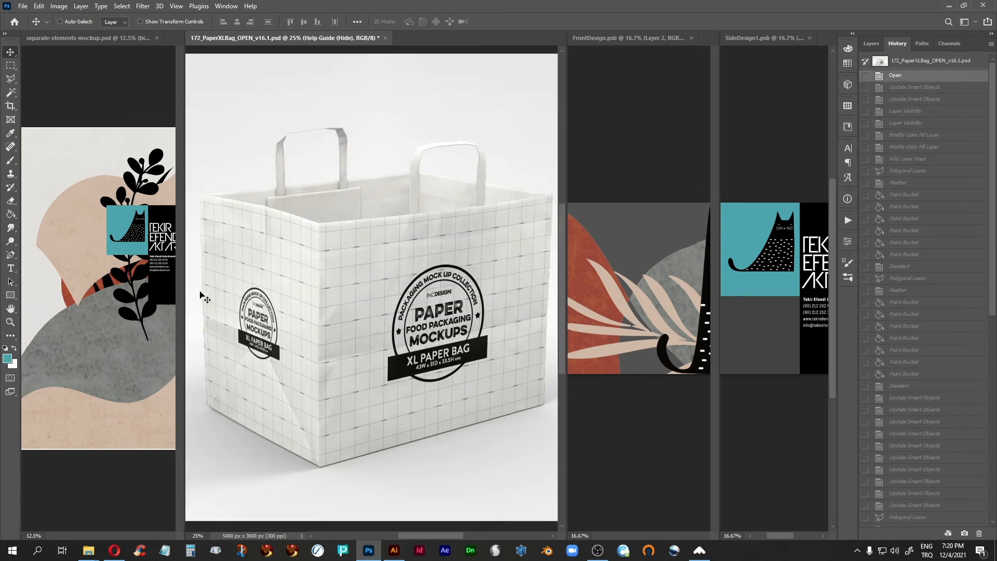
Switch to Google Drive in the browser, browse the MOCKUPS and PAPER_Shopping-bags folders for bag mockups, and return to Photoshop
{"action": "left_click", "coordinate": [114, 551]}
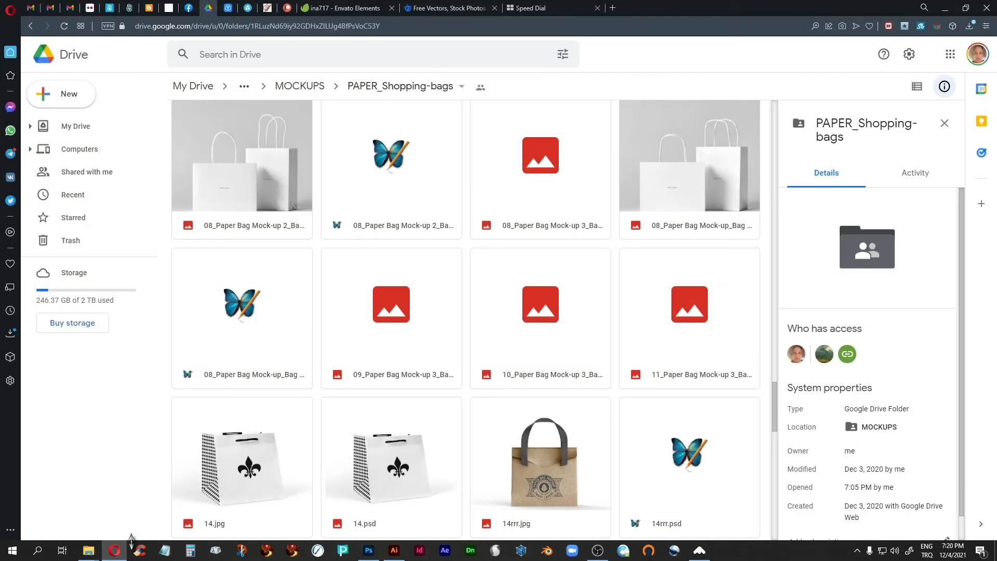
{"action": "left_click", "coordinate": [293, 86]}
{"action": "double_click", "coordinate": [544, 335]}
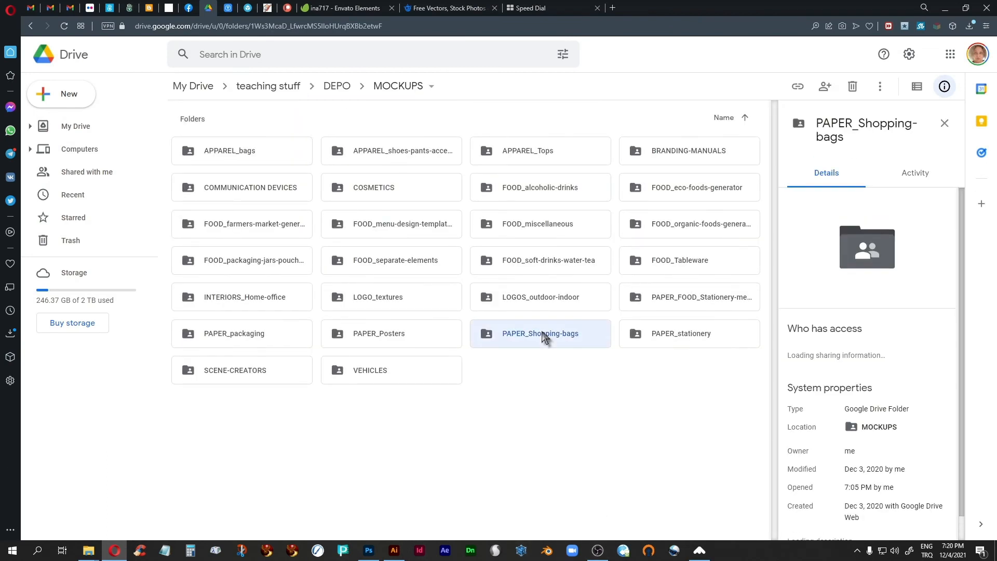
{"action": "scroll", "coordinate": [436, 415], "scroll_direction": "down", "scroll_amount": 5}
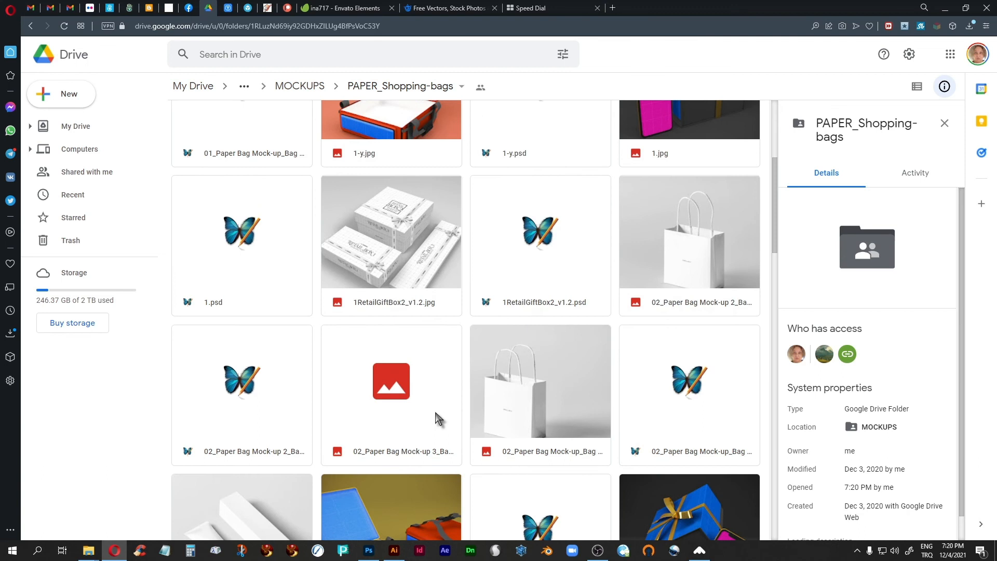
{"action": "scroll", "coordinate": [434, 407], "scroll_direction": "up", "scroll_amount": 5}
{"action": "left_click", "coordinate": [296, 86]}
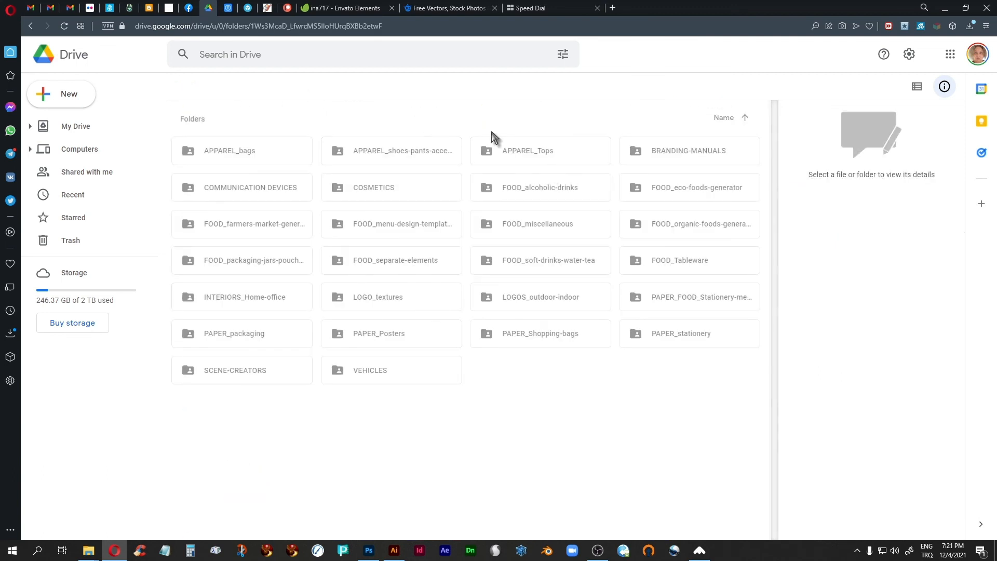
{"action": "left_click", "coordinate": [945, 8]}
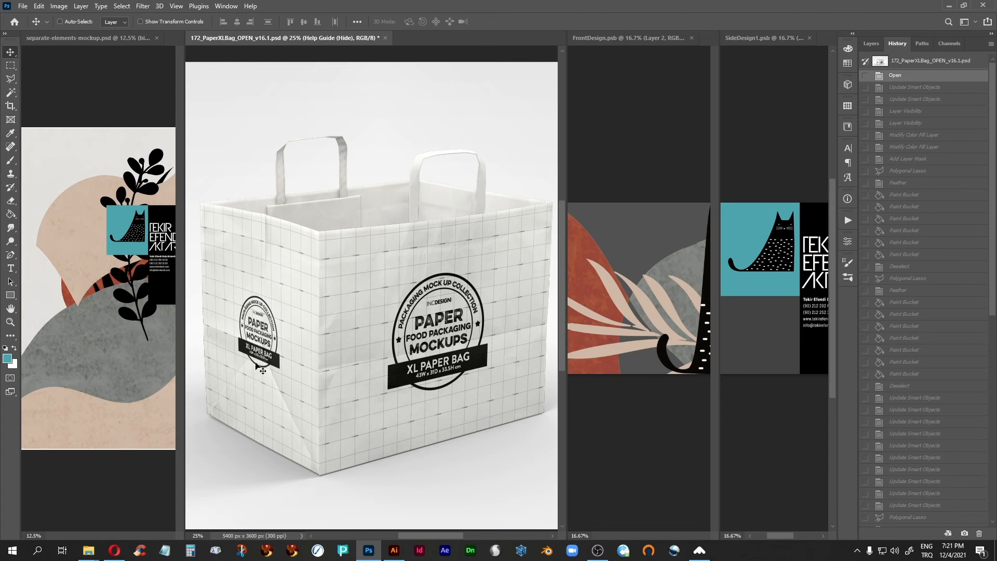
Check SideDesign1.psb, and advance the bag mockup's history through the first two Update Smart Objects states for the side and front designs
{"action": "left_click", "coordinate": [763, 38]}
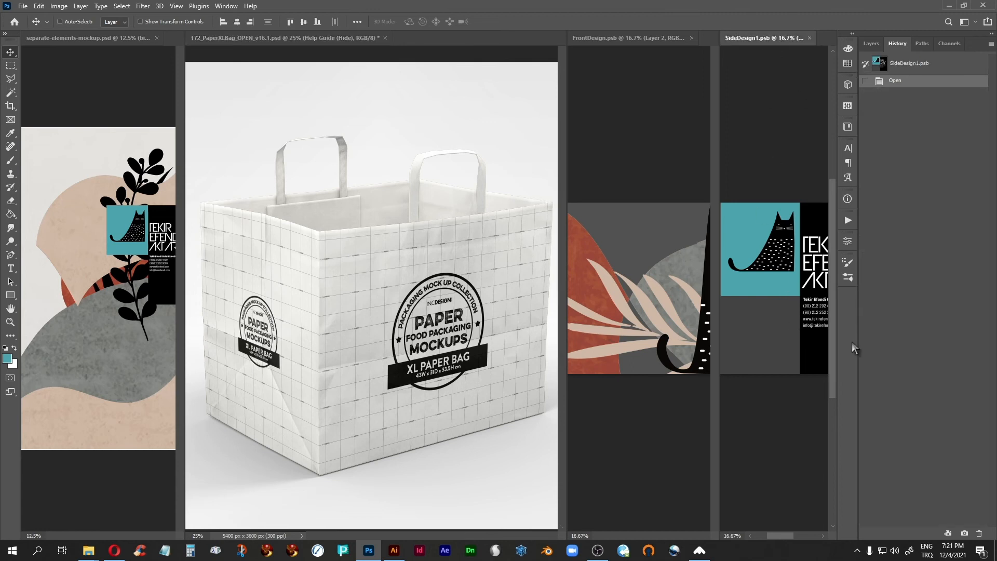
{"action": "mouse_move", "coordinate": [788, 280]}
{"action": "left_mouse_down"}
{"action": "mouse_move", "coordinate": [745, 280]}
{"action": "mouse_move", "coordinate": [783, 290]}
{"action": "left_mouse_up"}
{"action": "left_click", "coordinate": [276, 38]}
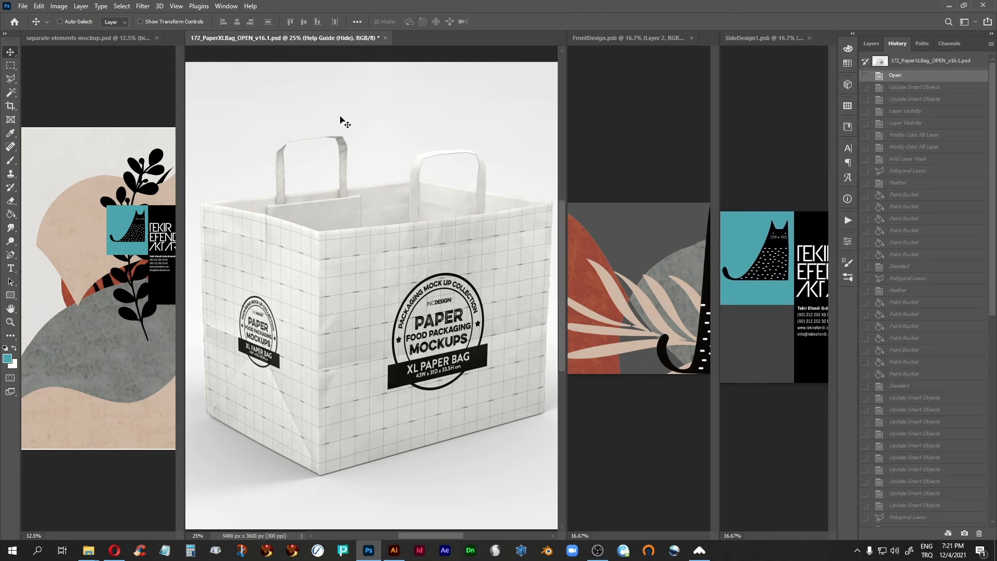
{"action": "left_click", "coordinate": [913, 88]}
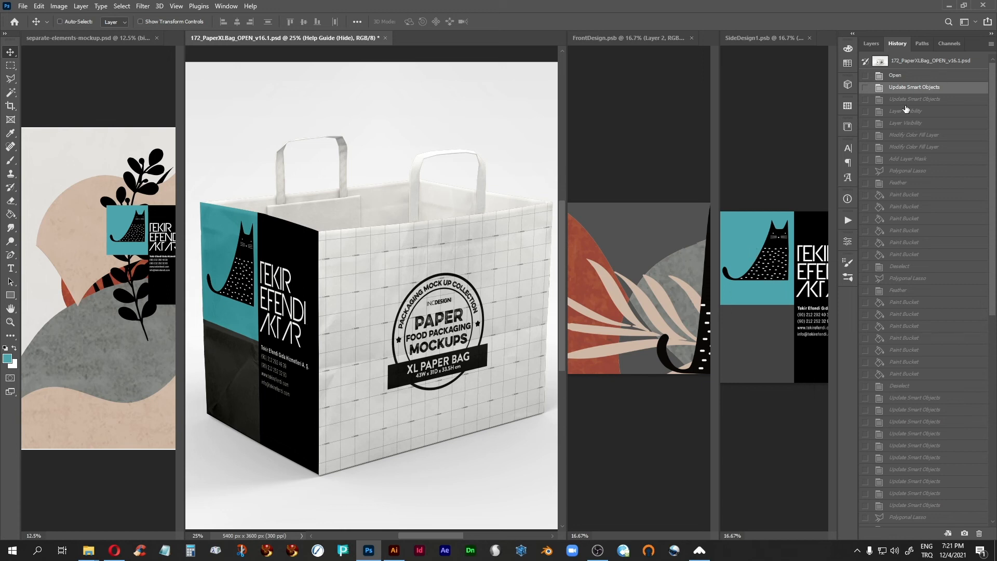
{"action": "left_click", "coordinate": [910, 99]}
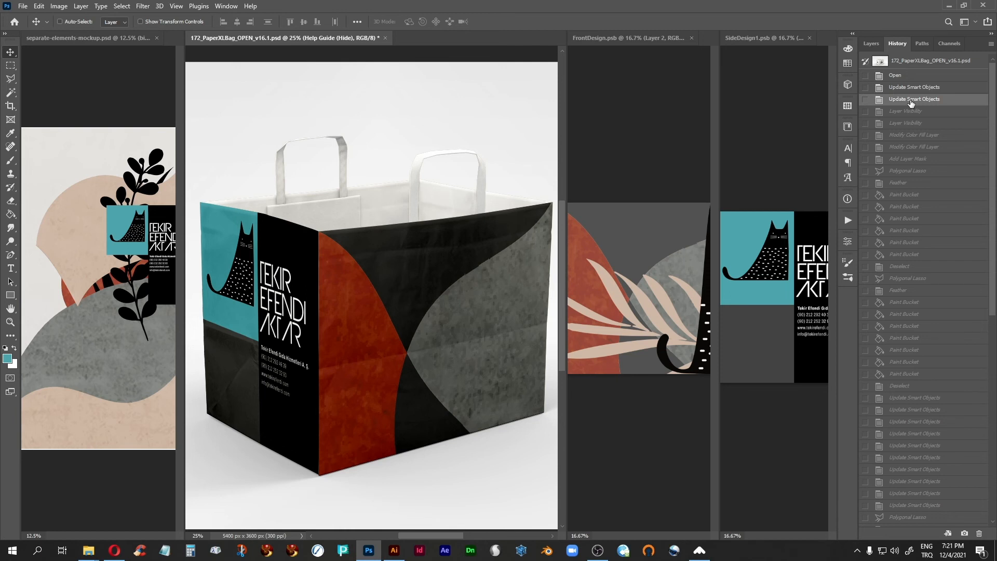
In separate-elements-mockup.psd, leave only the Layer 4 and Layer 5 shapes visible under the logo by hiding the plant, Layer 9 and Group 1
{"action": "left_click", "coordinate": [58, 39]}
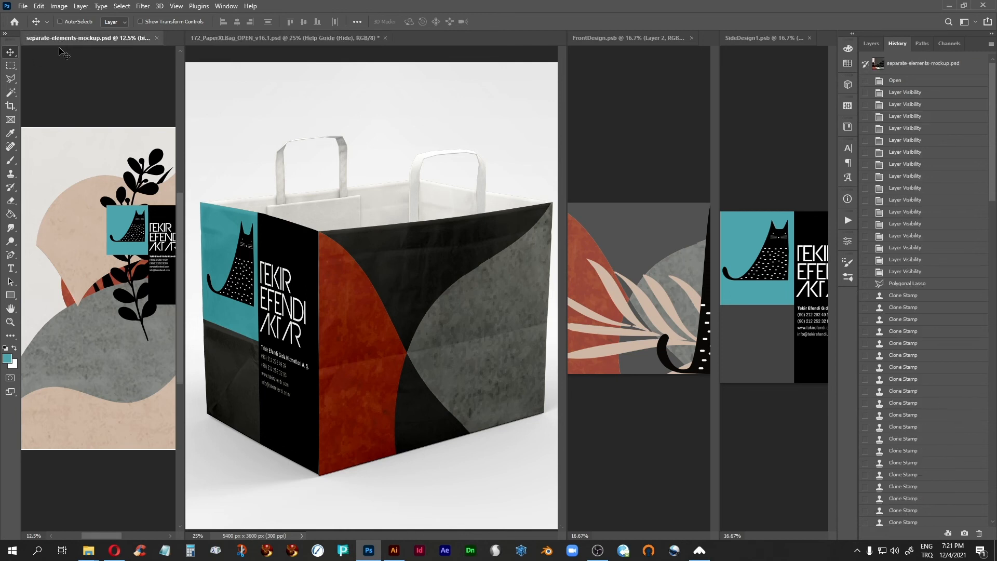
{"action": "left_click", "coordinate": [870, 44]}
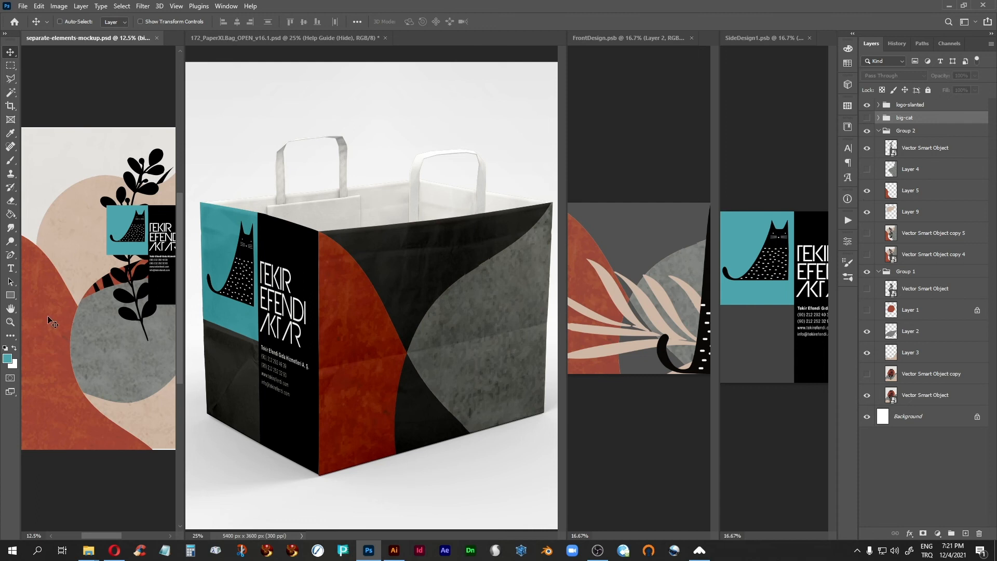
{"action": "left_click", "coordinate": [872, 172]}
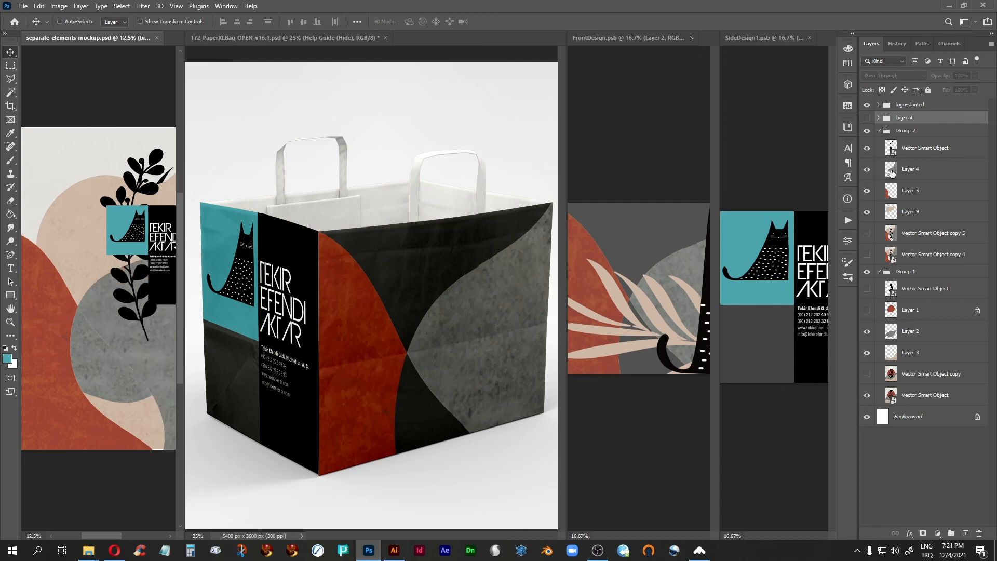
{"action": "left_click", "coordinate": [891, 171]}
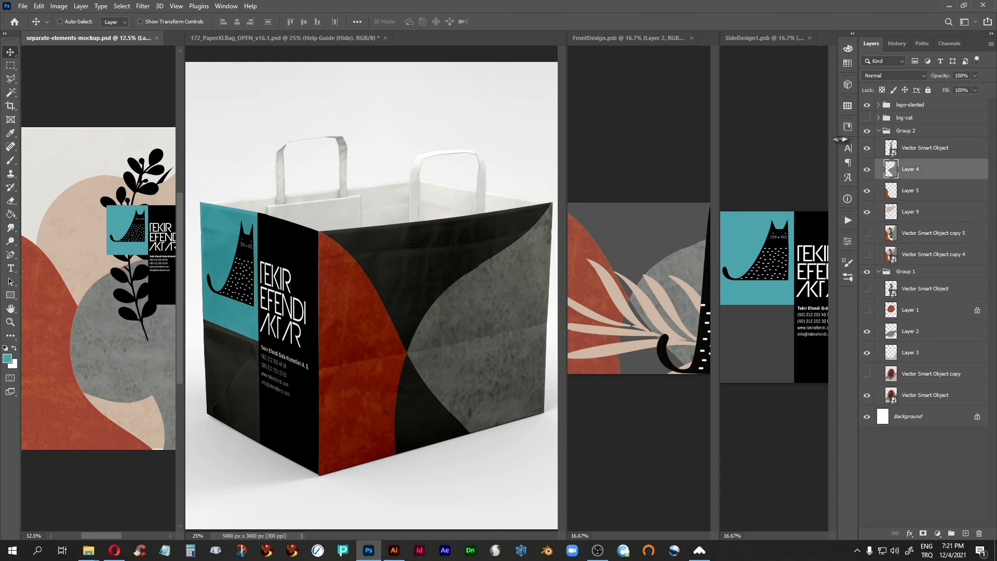
{"action": "left_click", "coordinate": [867, 148]}
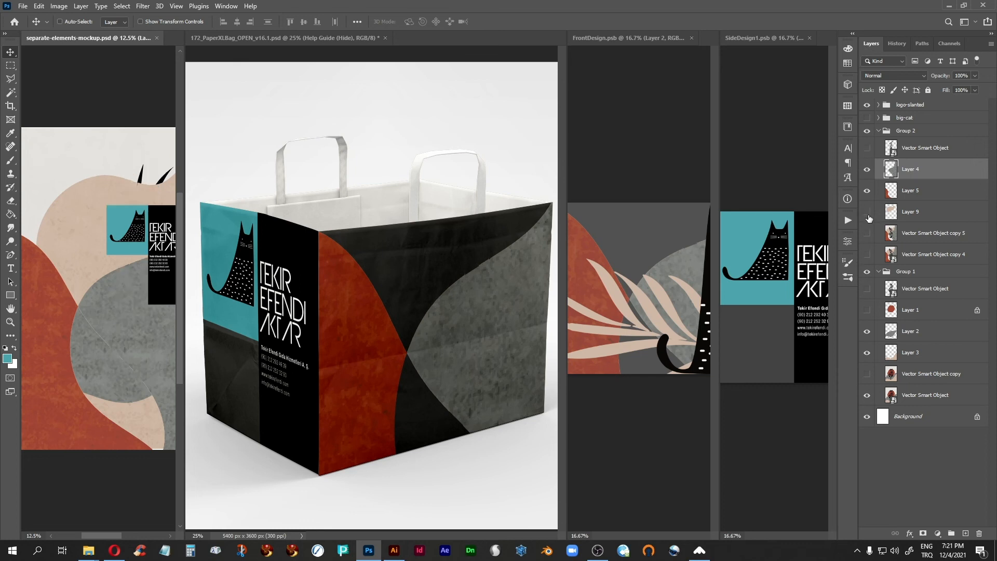
{"action": "left_click", "coordinate": [869, 216]}
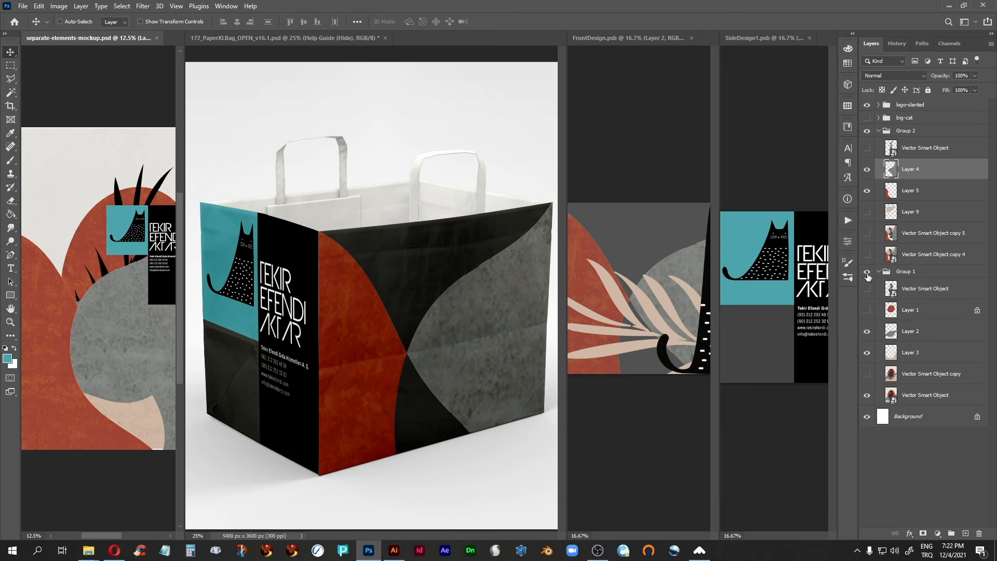
{"action": "left_click", "coordinate": [867, 272]}
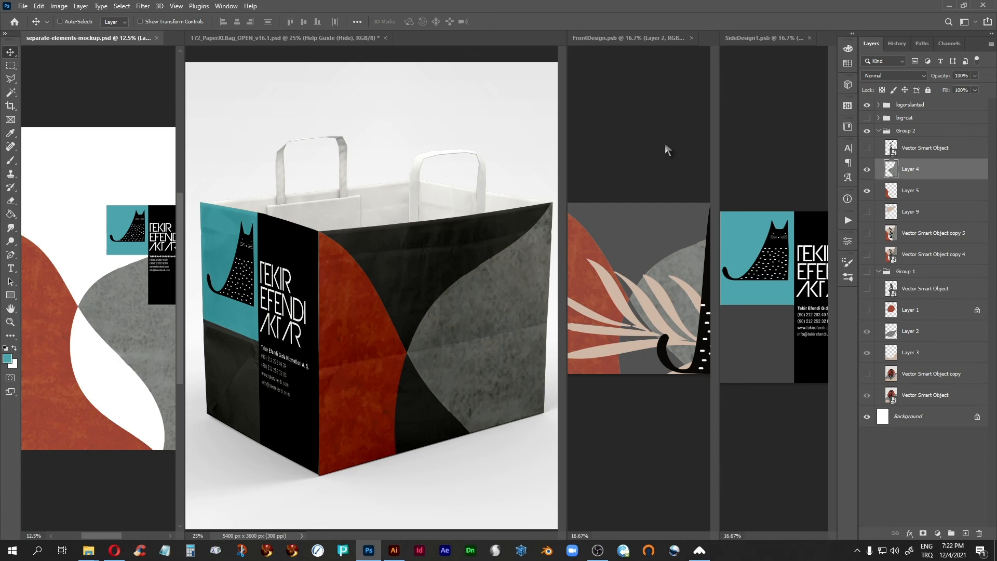
Advance the bag mockup's history through both Layer Visibility states and both Modify Color Fill Layer states for the inner bag and handle colors
{"action": "left_click", "coordinate": [287, 39]}
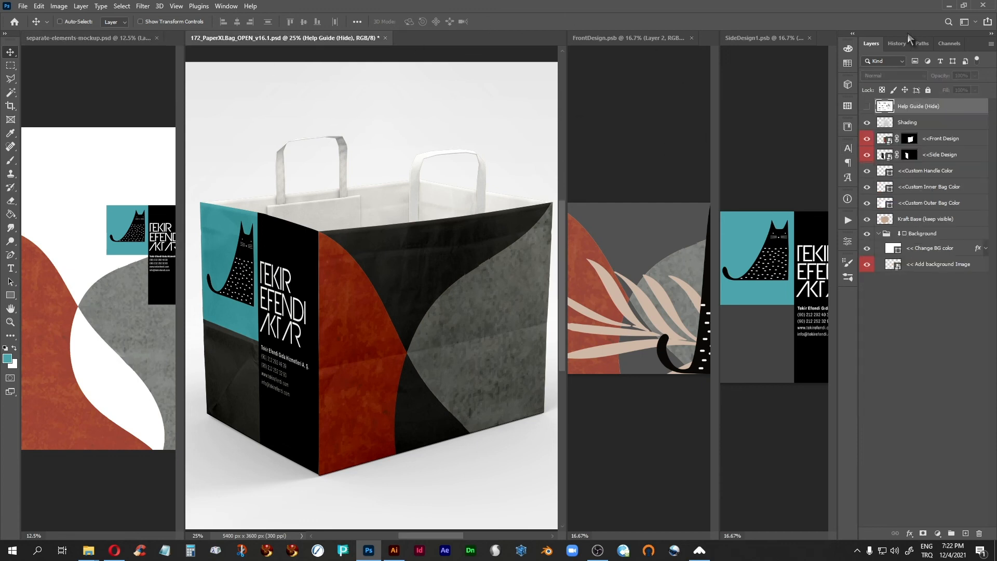
{"action": "left_click", "coordinate": [898, 44]}
{"action": "scroll", "coordinate": [931, 201], "scroll_direction": "up", "scroll_amount": 2}
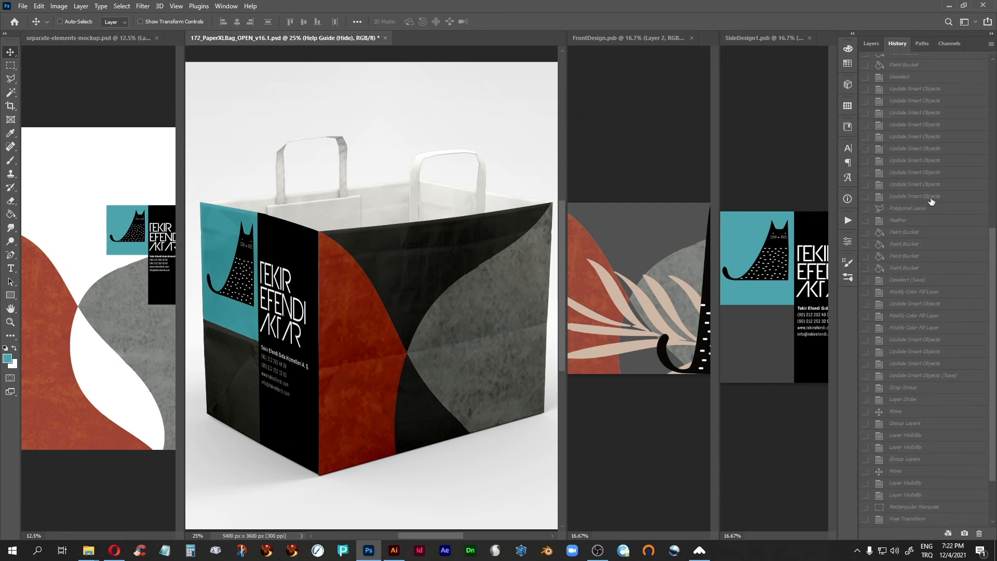
{"action": "scroll", "coordinate": [931, 201], "scroll_direction": "up", "scroll_amount": 8}
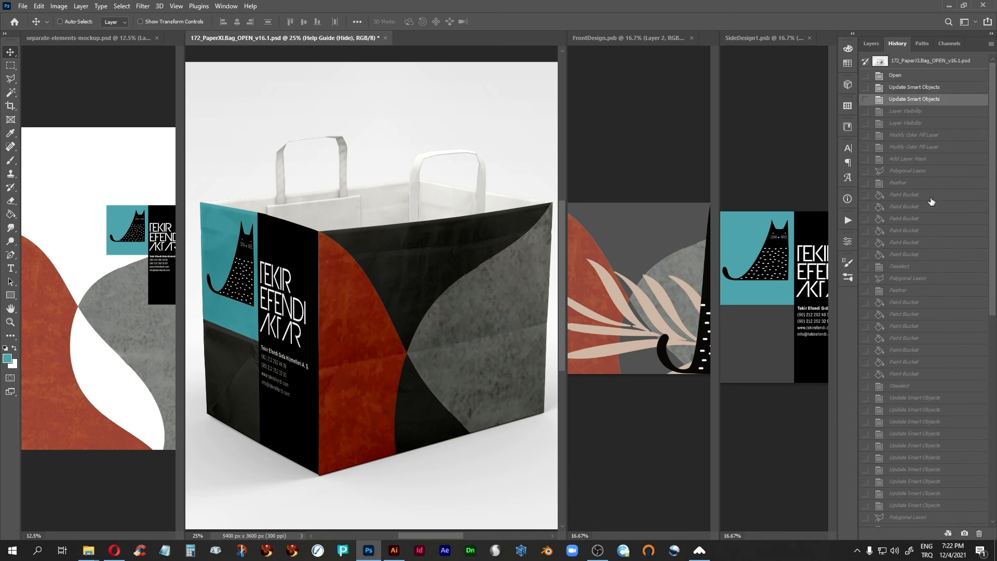
{"action": "left_click", "coordinate": [894, 114]}
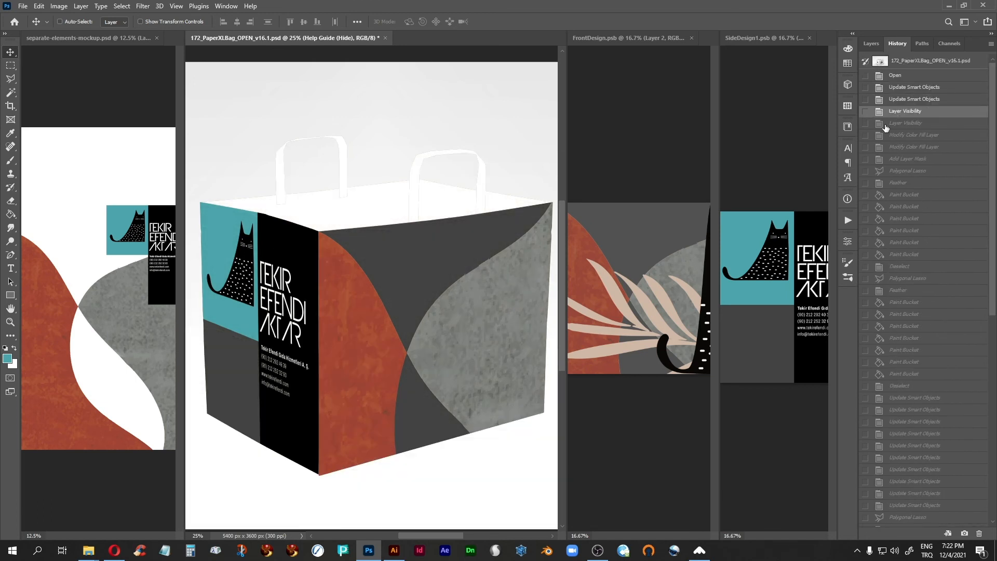
{"action": "left_click", "coordinate": [889, 124]}
{"action": "left_click", "coordinate": [898, 136]}
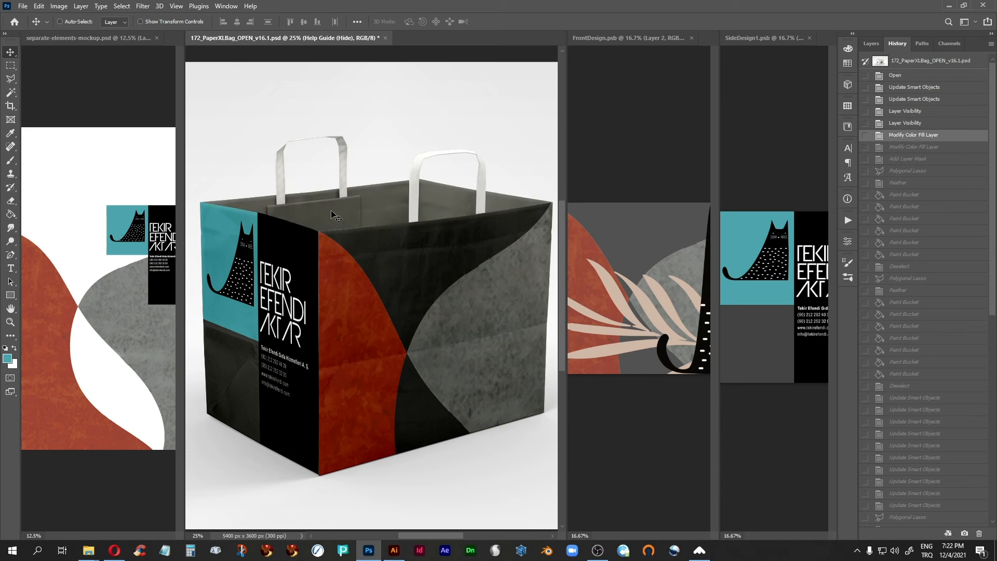
{"action": "left_click", "coordinate": [915, 148]}
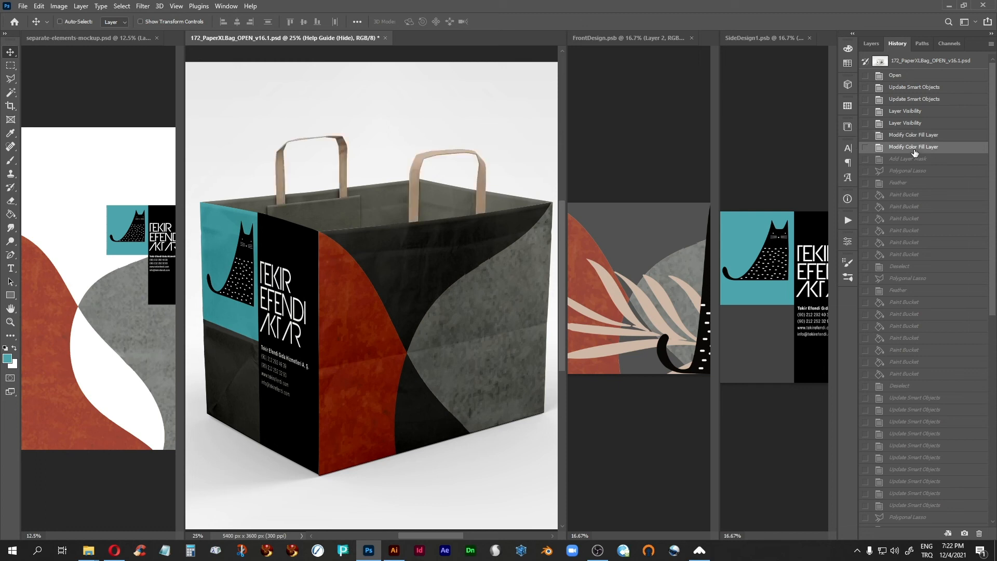
Advance the bag mockup's history to the Add Layer Mask state and inspect the mask on the Shading layer
{"action": "left_click", "coordinate": [876, 46]}
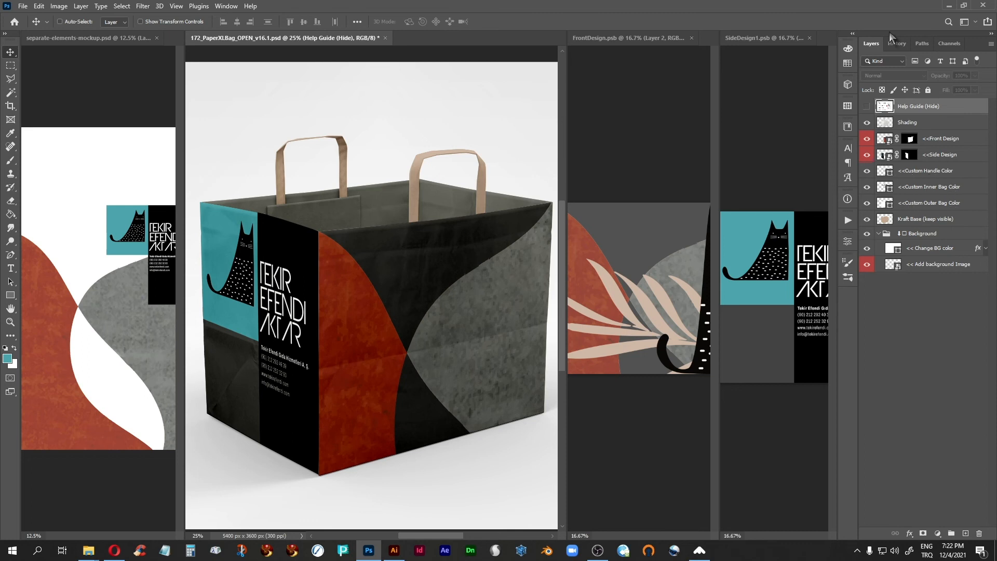
{"action": "left_click", "coordinate": [901, 45]}
{"action": "left_click", "coordinate": [900, 160]}
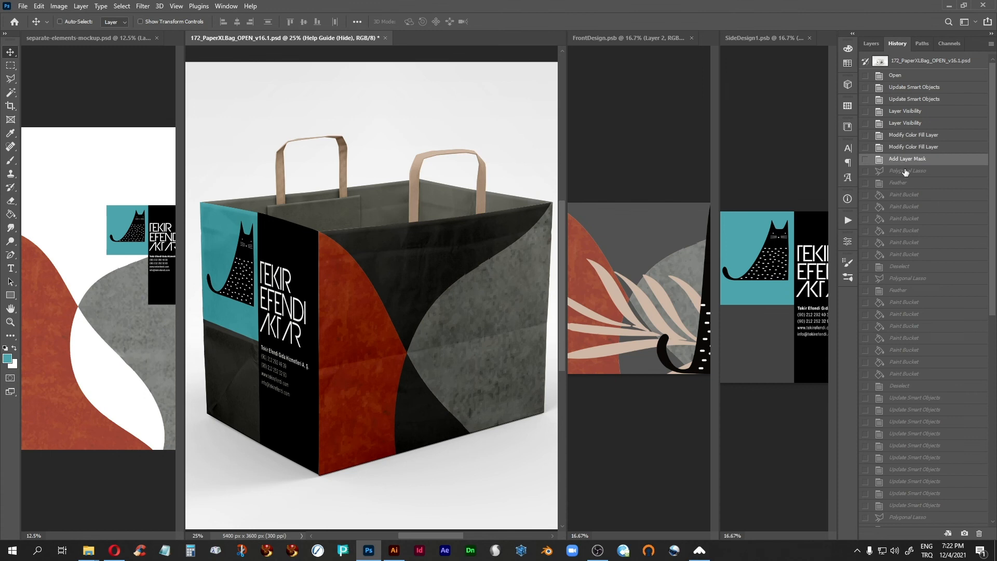
{"action": "left_click", "coordinate": [871, 45]}
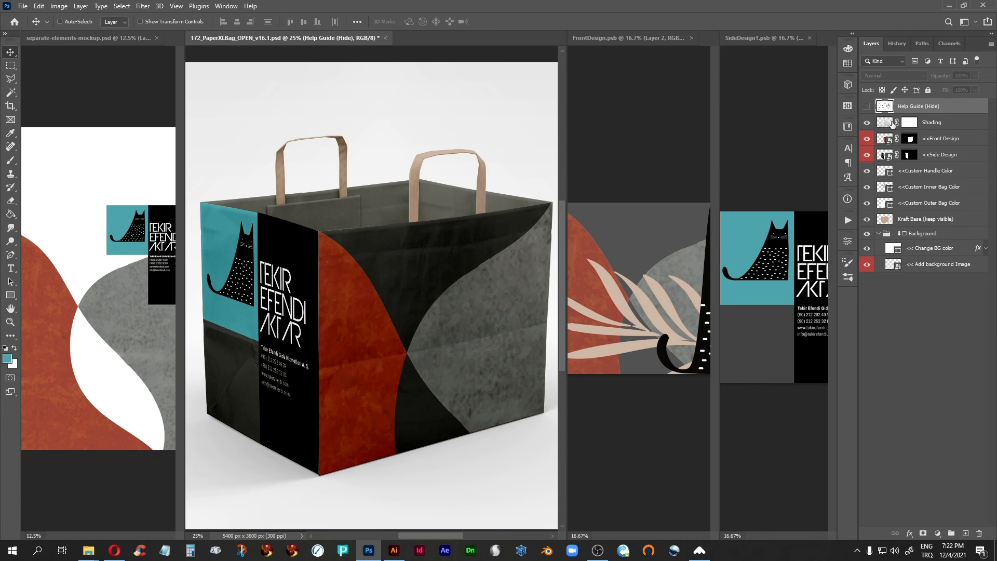
{"action": "left_click", "coordinate": [898, 44]}
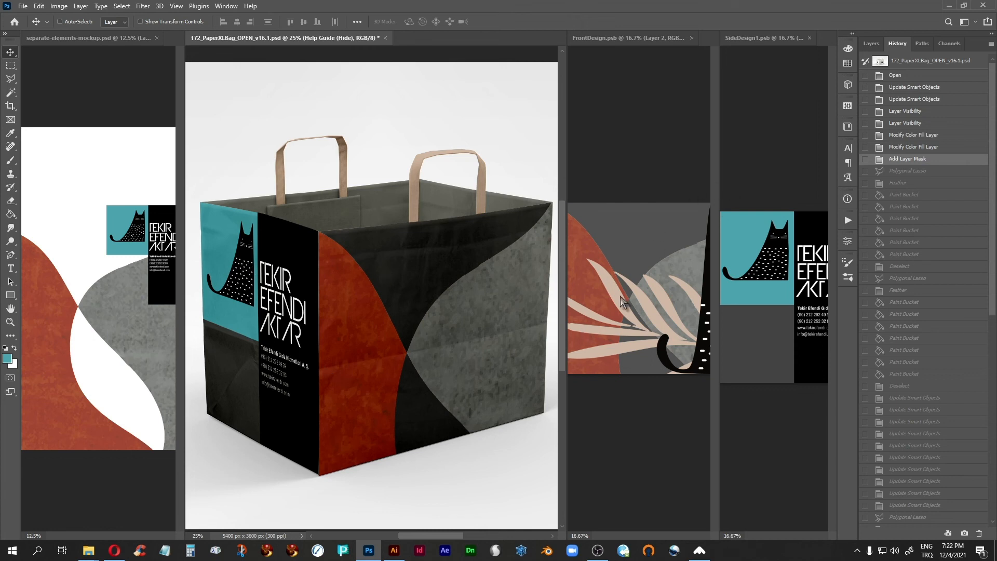
Restore the Polygonal Lasso selection of the bag's front face from history, rechecking the Add Layer Mask state and the layers
{"action": "left_click", "coordinate": [897, 171]}
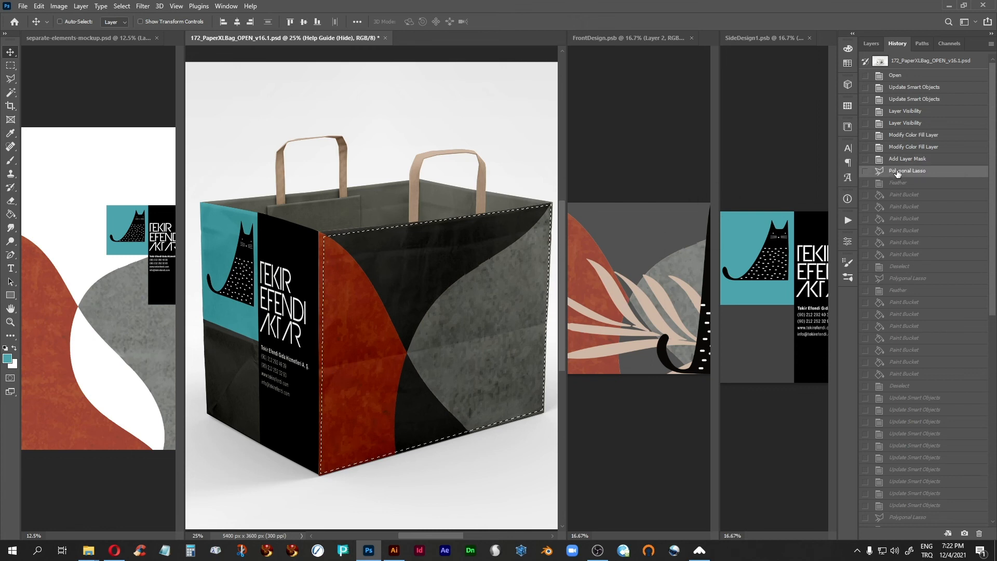
{"action": "left_click", "coordinate": [888, 159]}
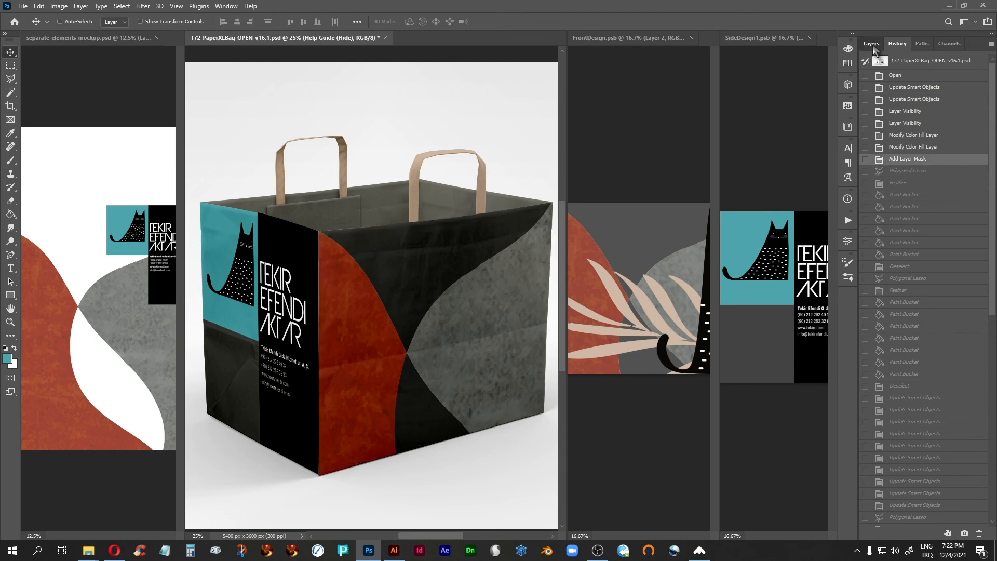
{"action": "left_click", "coordinate": [871, 44]}
{"action": "left_click", "coordinate": [888, 46]}
{"action": "left_click", "coordinate": [889, 171]}
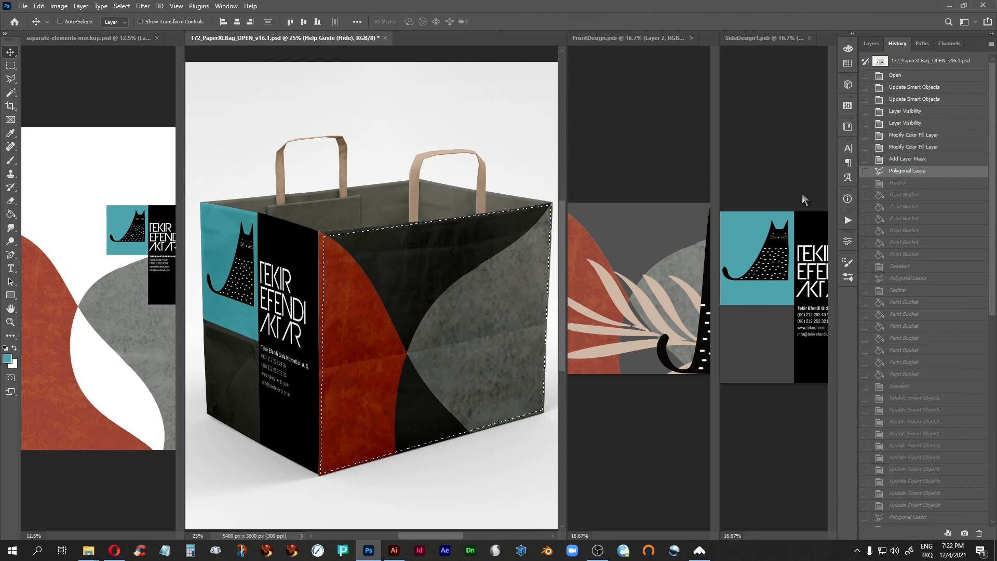
Advance the history through the Feather state to the first Paint Bucket state, and select the Paint Bucket Tool
{"action": "left_click", "coordinate": [898, 183]}
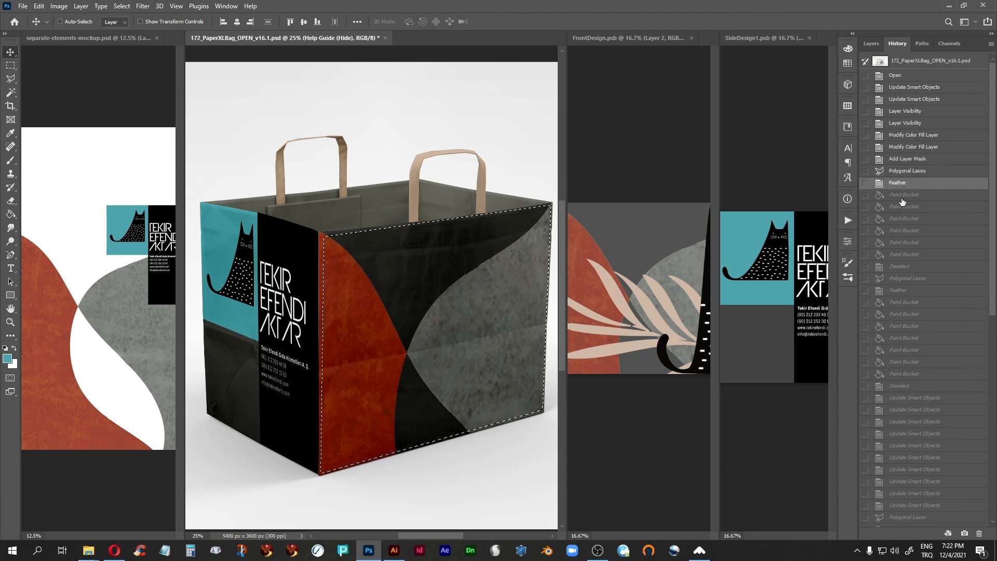
{"action": "left_click", "coordinate": [901, 196]}
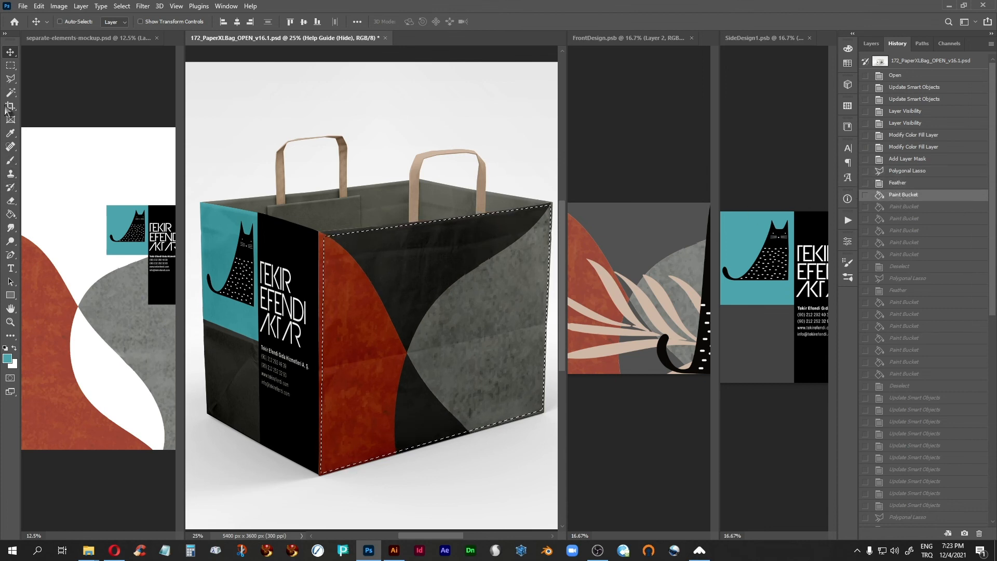
{"action": "left_click", "coordinate": [11, 214]}
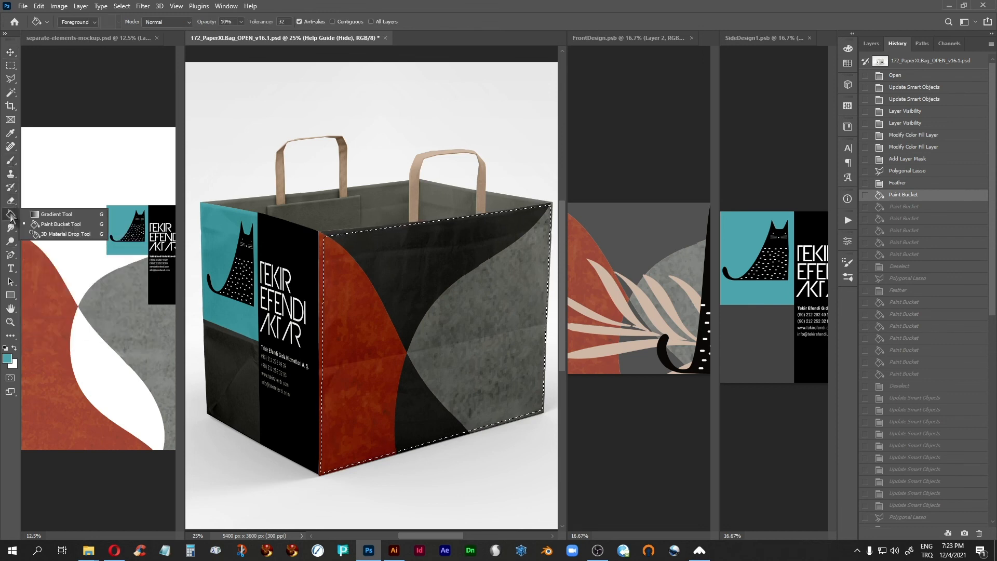
{"action": "left_click", "coordinate": [50, 225]}
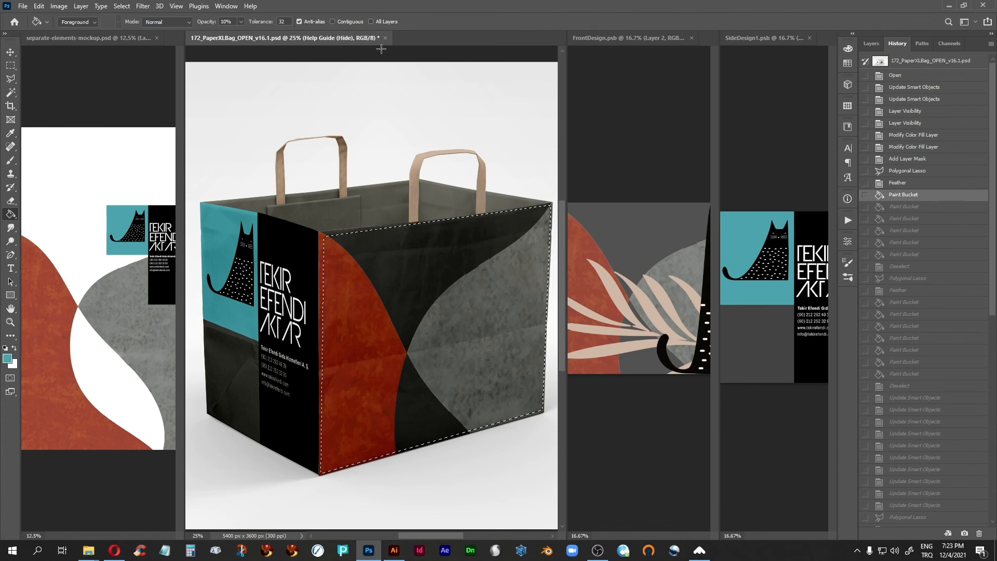
Advance the bag mockup's history through the front face's remaining Paint Bucket states and check the Shading layer's mask
{"action": "left_click", "coordinate": [906, 208]}
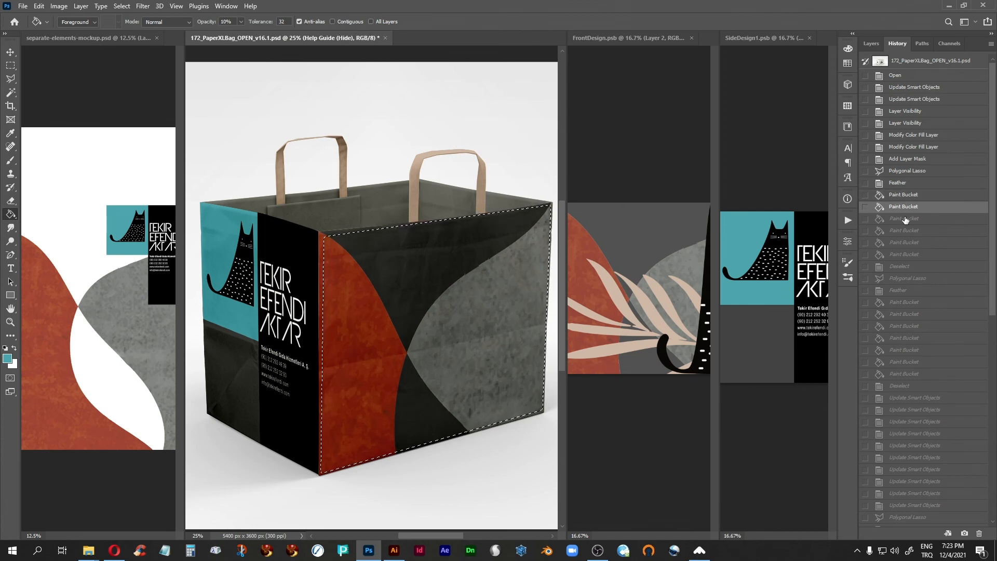
{"action": "left_click", "coordinate": [905, 219]}
{"action": "left_click", "coordinate": [899, 231]}
{"action": "left_click", "coordinate": [898, 243]}
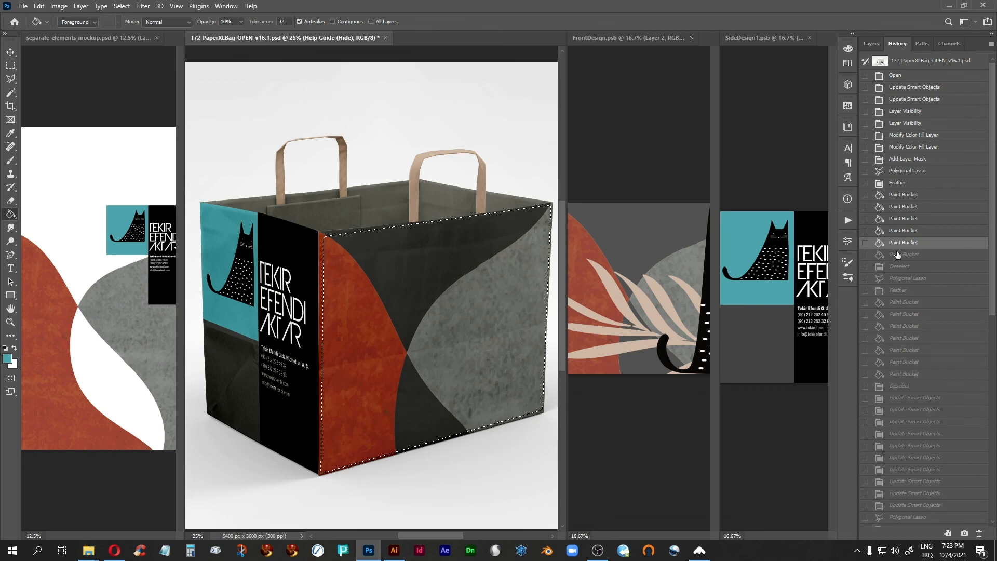
{"action": "left_click", "coordinate": [896, 255]}
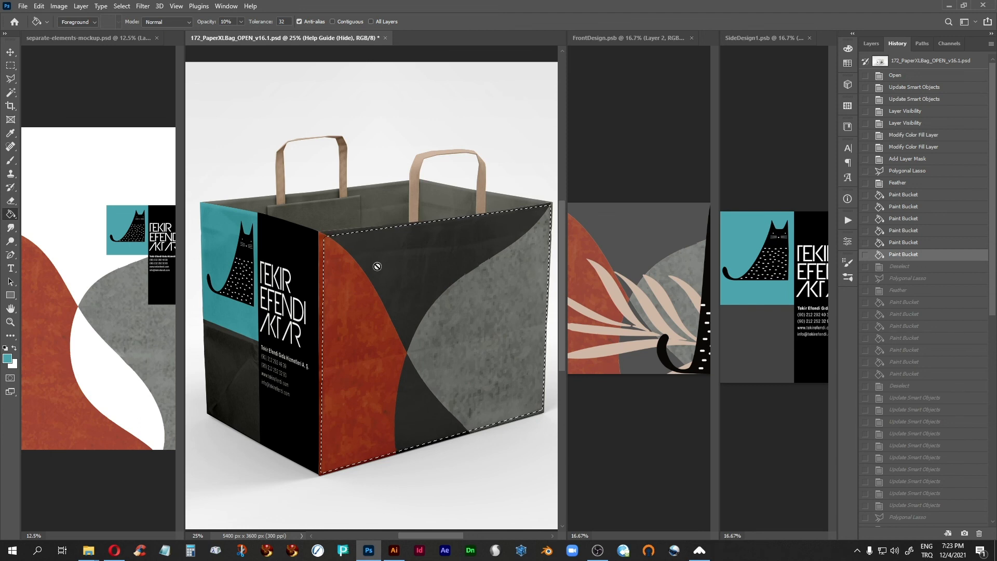
{"action": "left_click", "coordinate": [871, 43]}
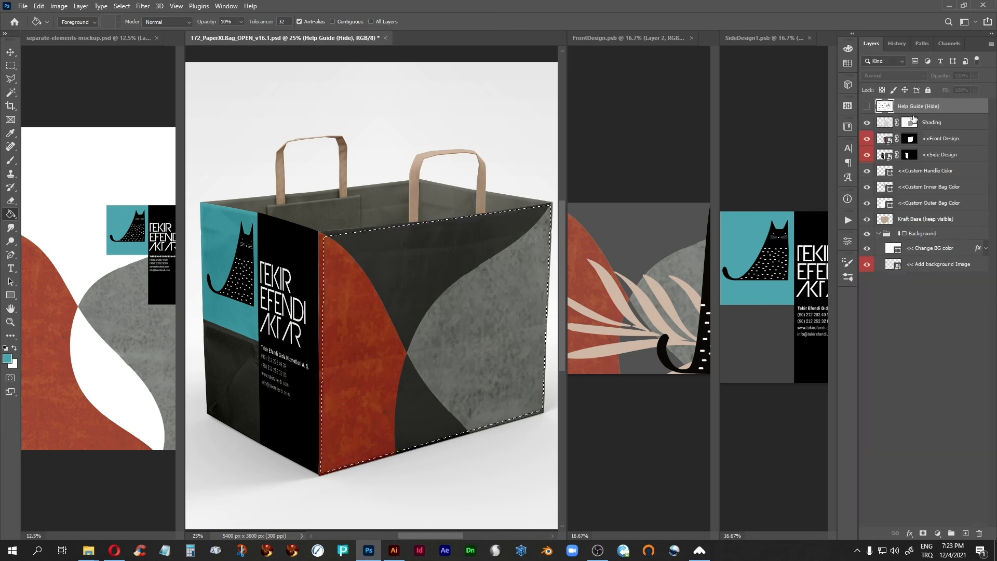
Advance the history from the first Deselect through the red shape's Polygonal Lasso, Feather and Paint Bucket states to the second Deselect
{"action": "left_click", "coordinate": [896, 41]}
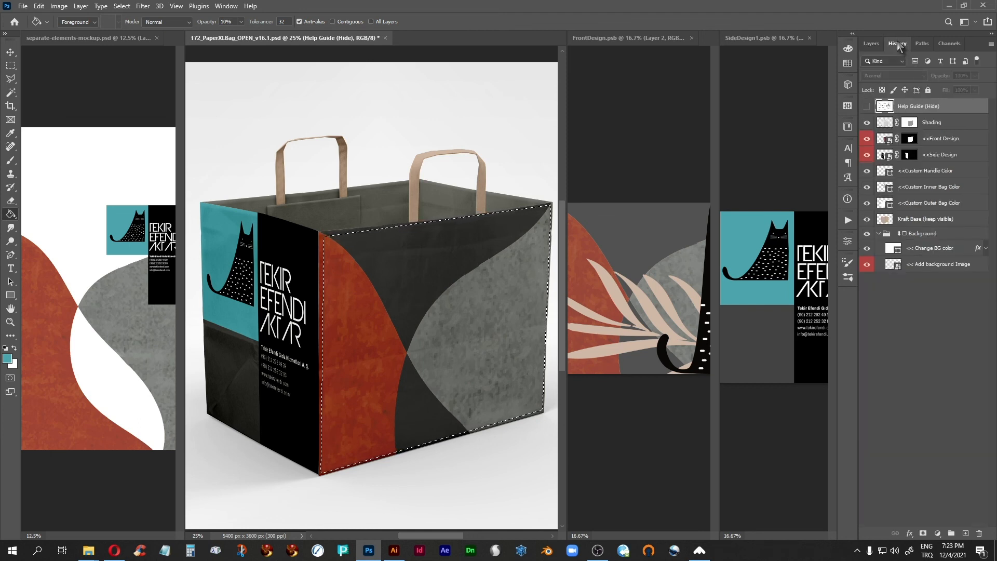
{"action": "left_click", "coordinate": [897, 267]}
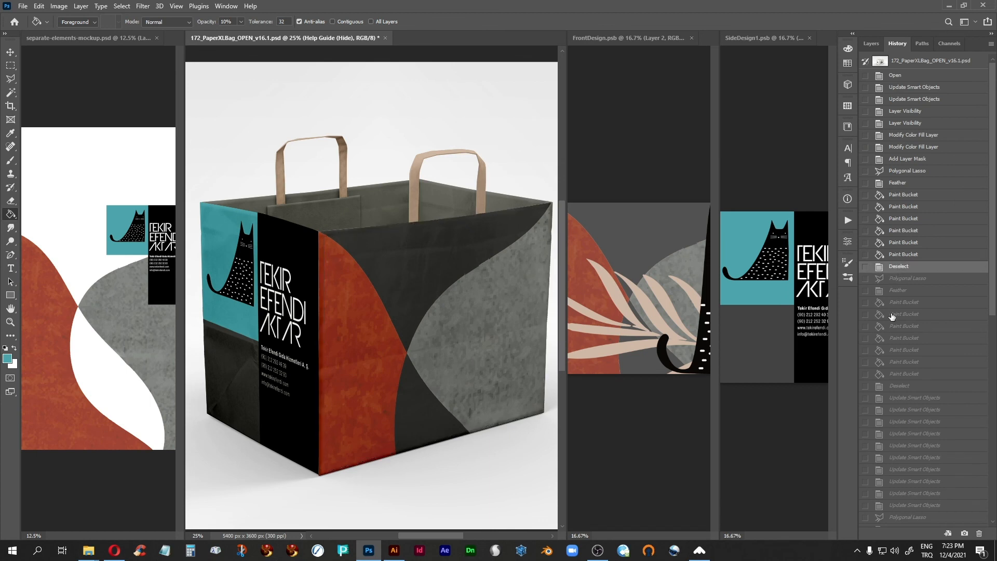
{"action": "left_click", "coordinate": [897, 279]}
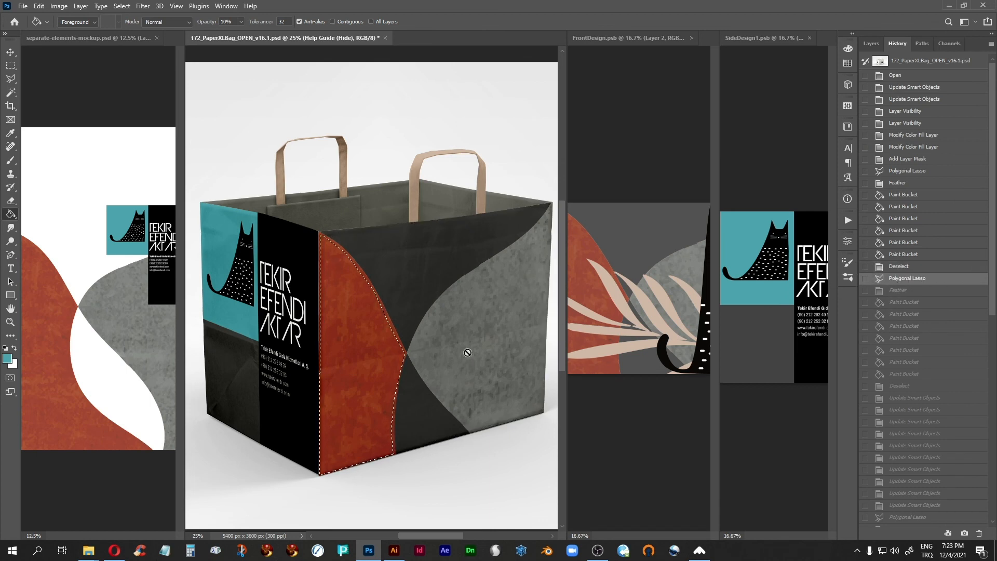
{"action": "left_click", "coordinate": [897, 290]}
{"action": "left_click", "coordinate": [904, 306]}
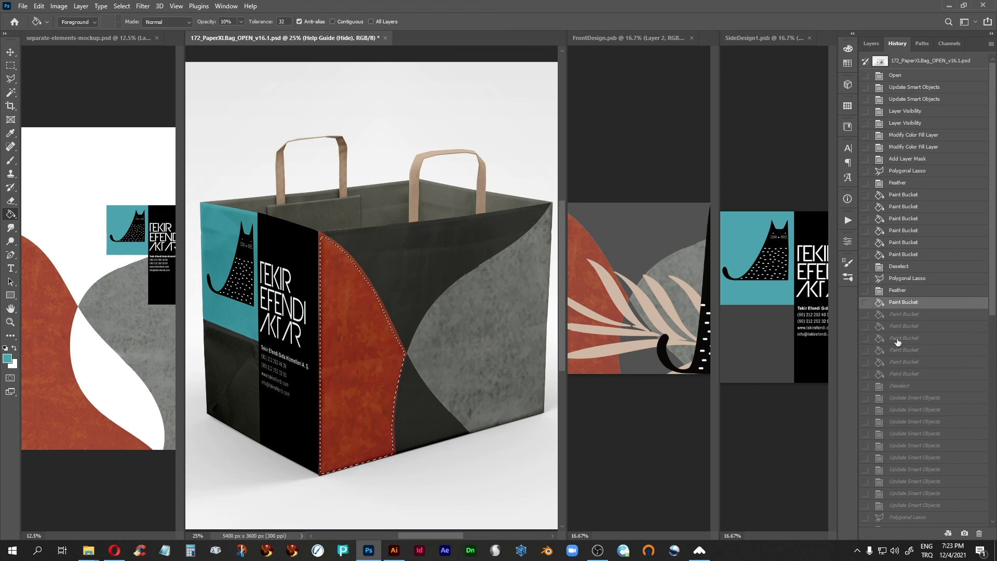
{"action": "left_click", "coordinate": [903, 374]}
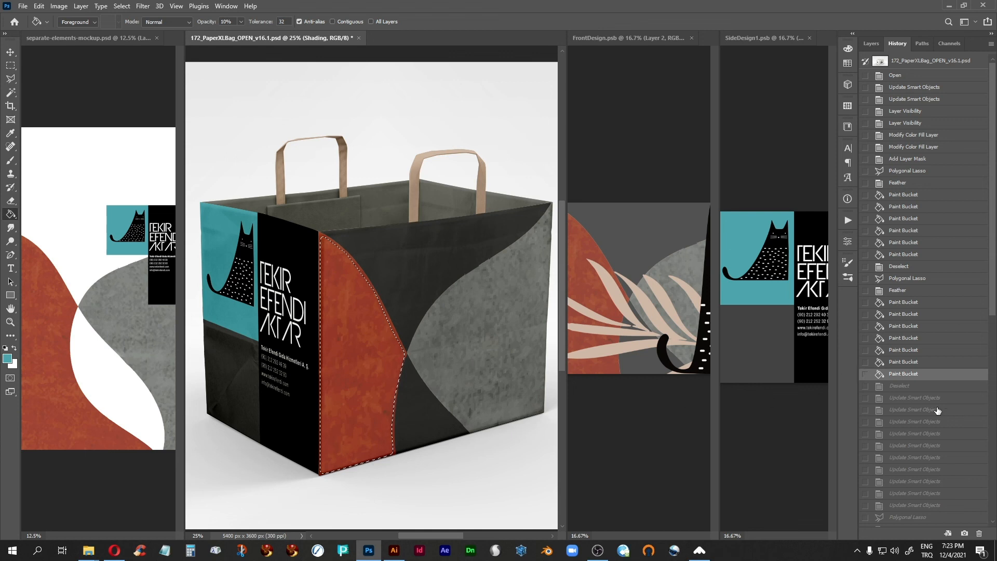
{"action": "left_click", "coordinate": [900, 385]}
Advance the history through the first three Update Smart Objects states after Deselect, and check the source cat pattern in Illustrator before returning to Photoshop
{"action": "left_click", "coordinate": [904, 398]}
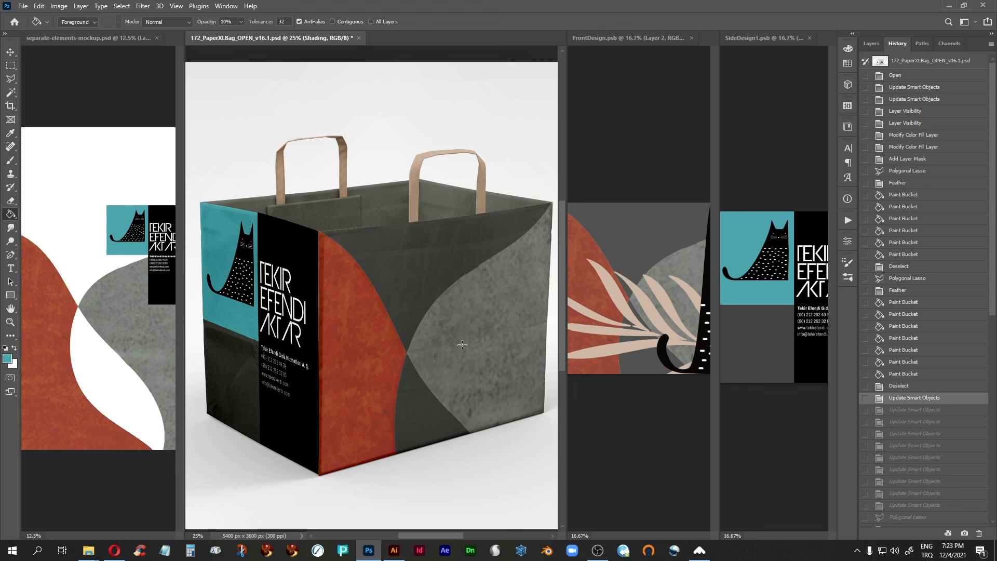
{"action": "left_click", "coordinate": [898, 410]}
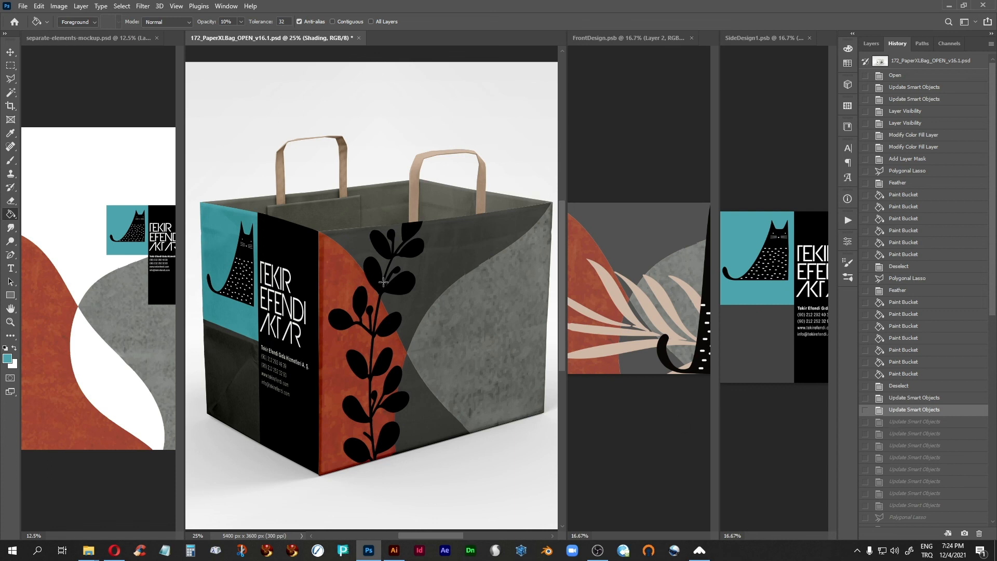
{"action": "left_click", "coordinate": [907, 423]}
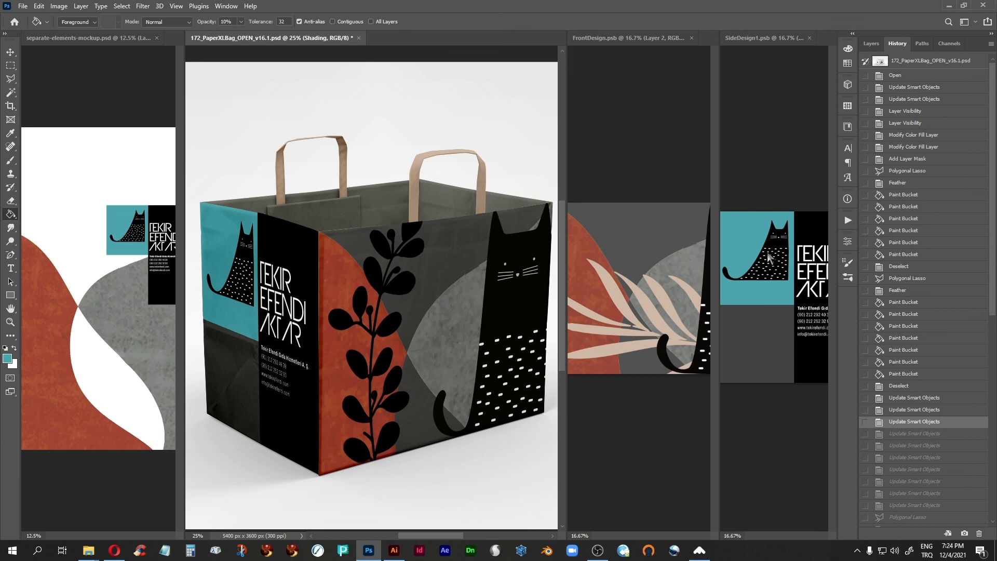
{"action": "left_click", "coordinate": [394, 550]}
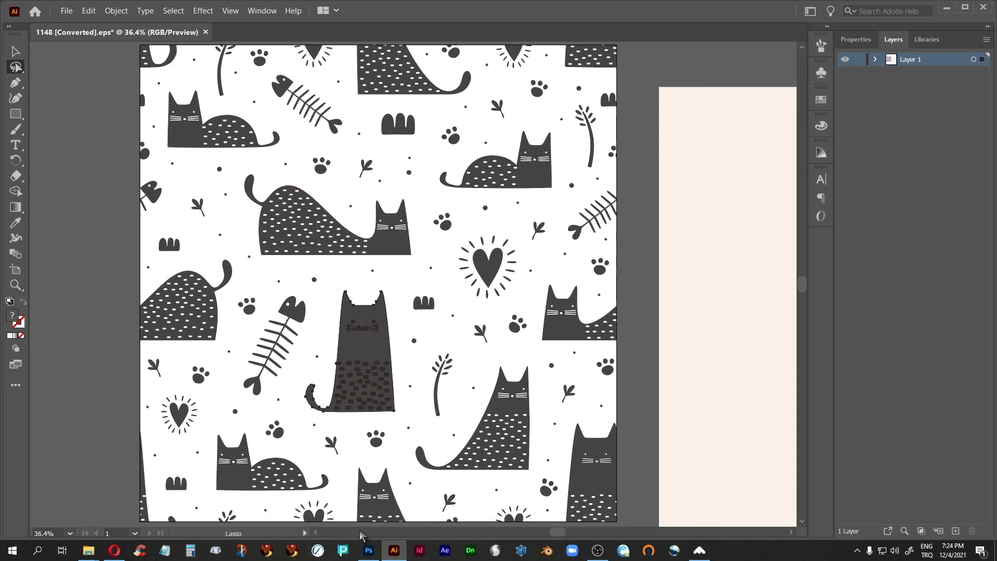
{"action": "left_click", "coordinate": [368, 550]}
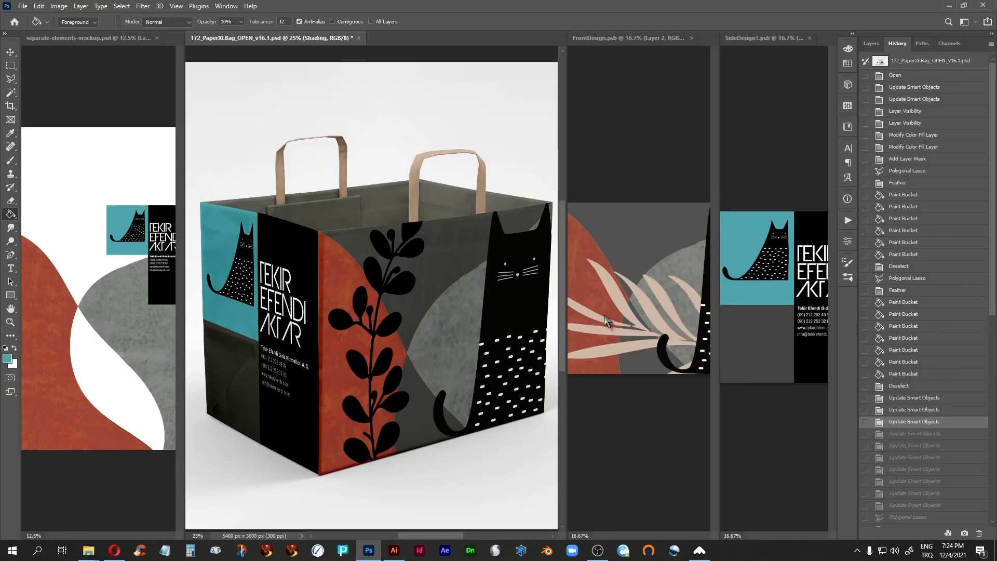
Advance the history through the following Update Smart Objects states for the front design, up to the last one before the side face's Polygonal Lasso
{"action": "left_click", "coordinate": [905, 434]}
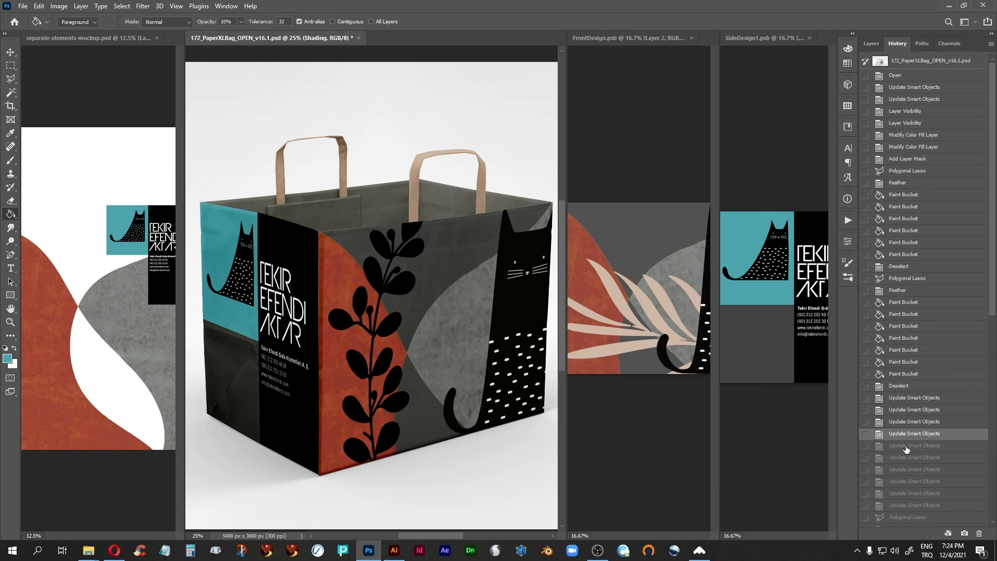
{"action": "left_click", "coordinate": [905, 445]}
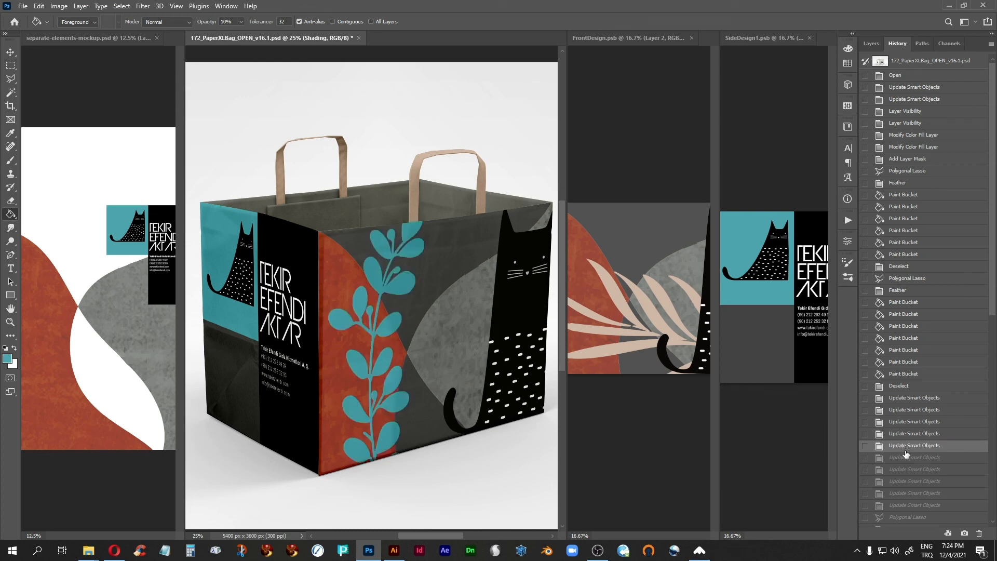
{"action": "left_click", "coordinate": [901, 461]}
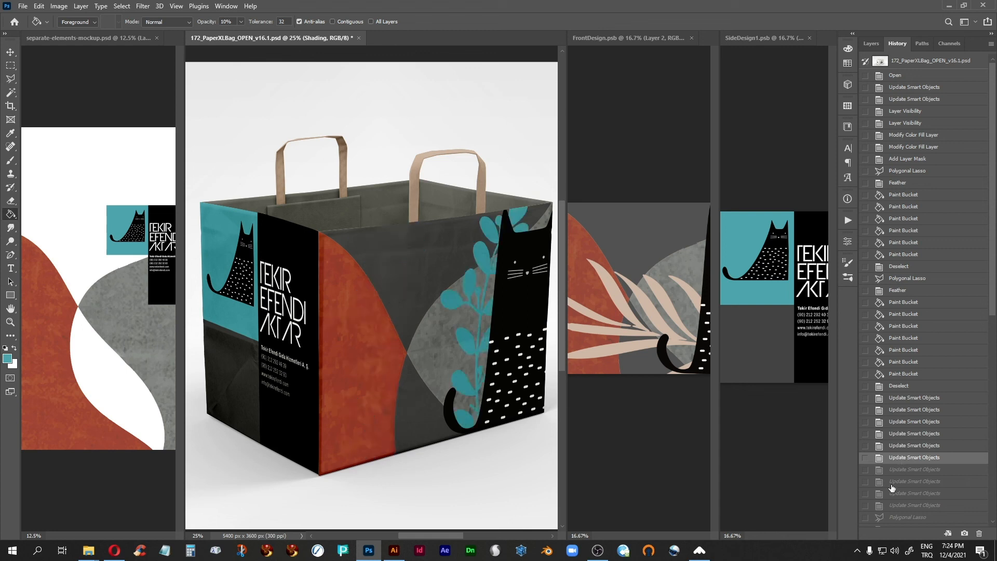
{"action": "left_click", "coordinate": [894, 472]}
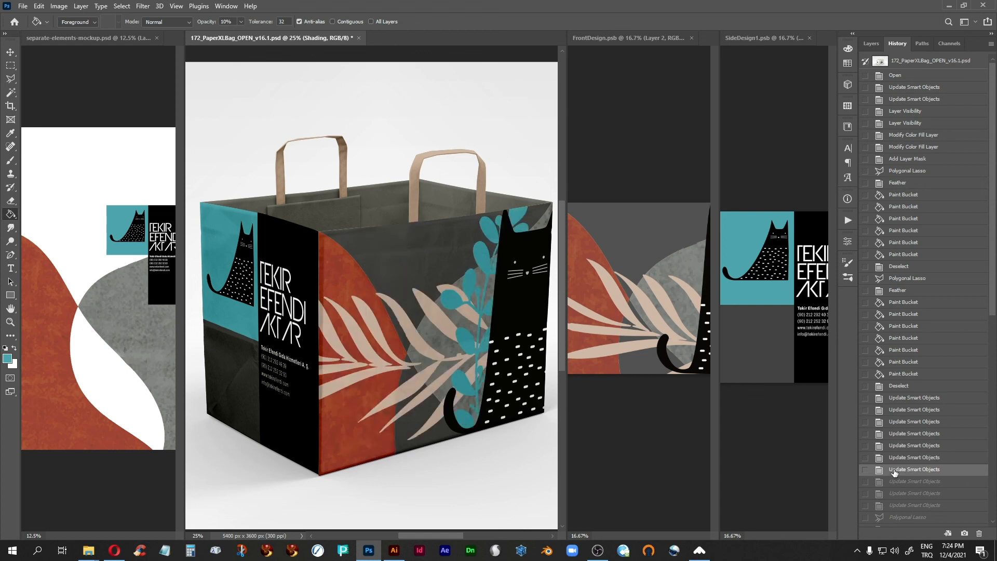
{"action": "left_click", "coordinate": [892, 485]}
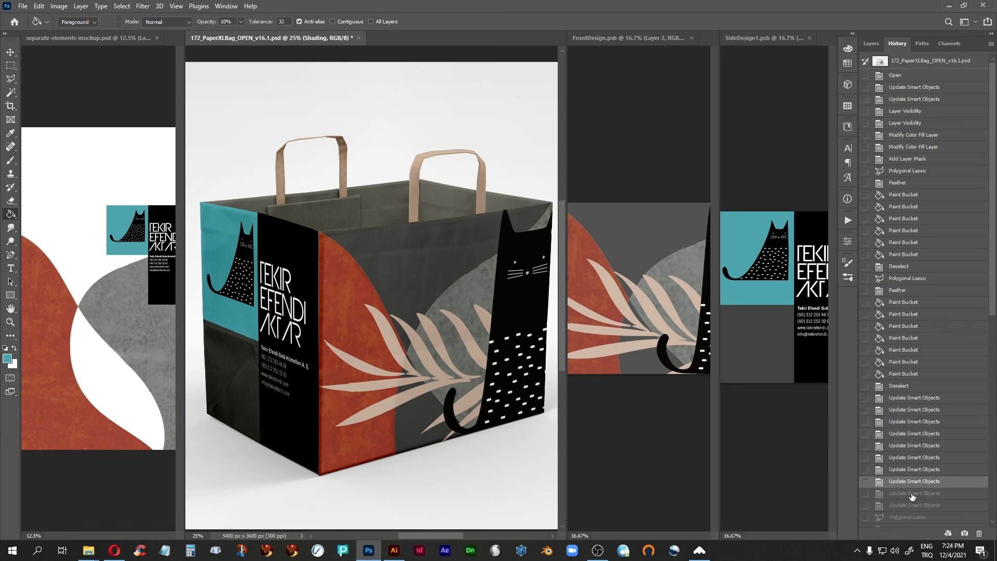
{"action": "left_click", "coordinate": [912, 494]}
{"action": "scroll", "coordinate": [906, 457], "scroll_direction": "down", "scroll_amount": 5}
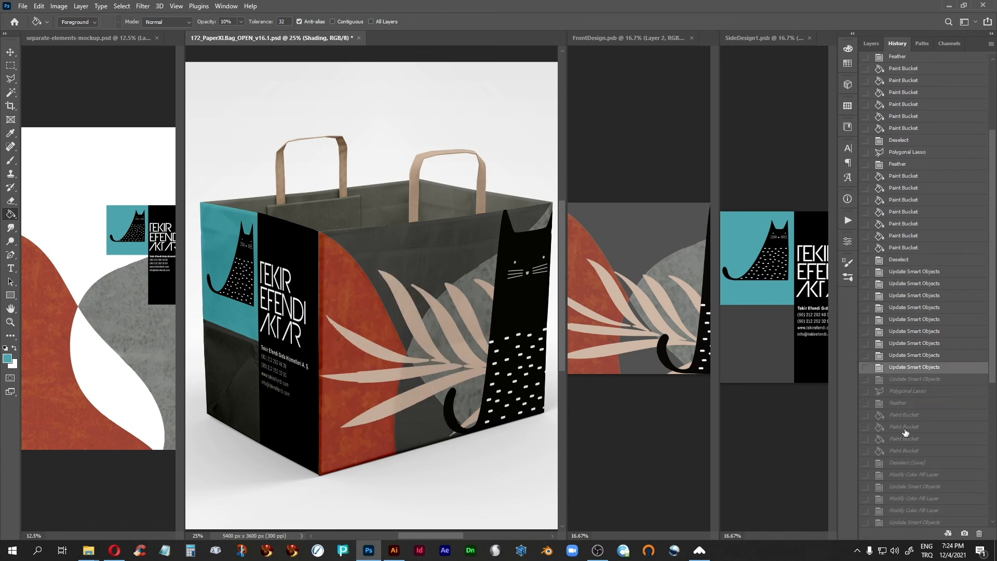
{"action": "scroll", "coordinate": [906, 431], "scroll_direction": "down", "scroll_amount": 3}
{"action": "left_click", "coordinate": [914, 311]}
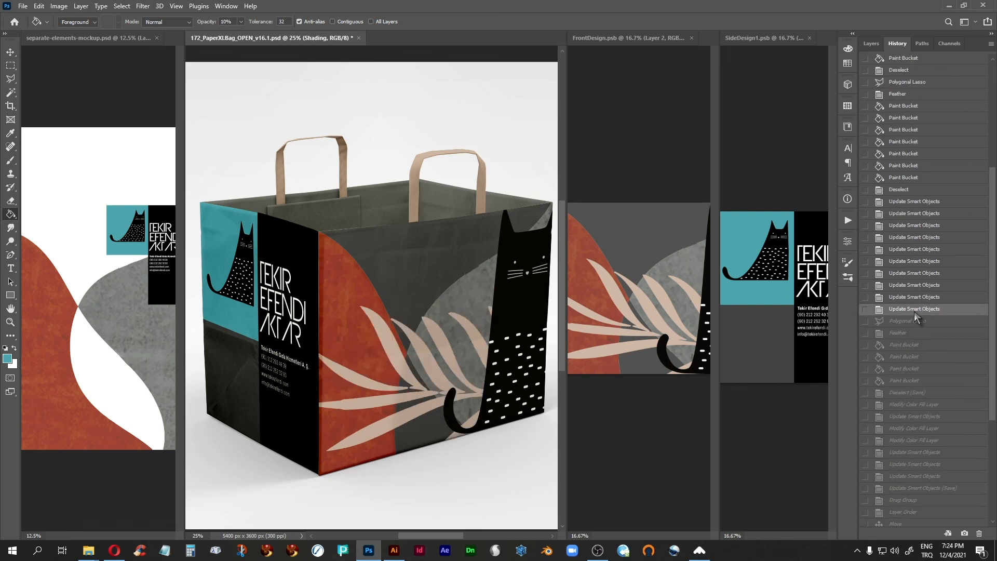
Advance the history through the side face's Polygonal Lasso, Feather and four Paint Bucket states to Deselect (Save)
{"action": "left_click", "coordinate": [901, 323]}
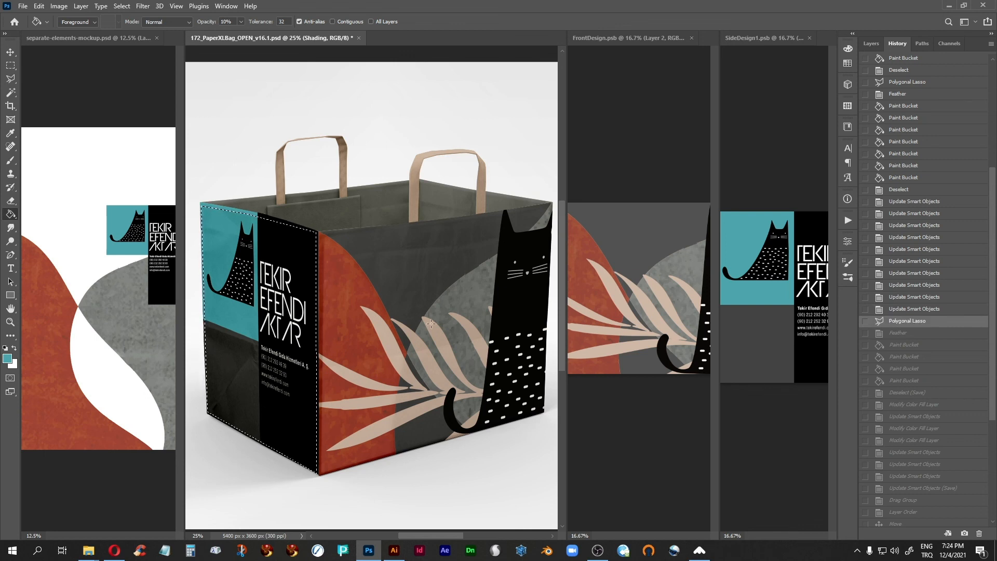
{"action": "left_click", "coordinate": [901, 335]}
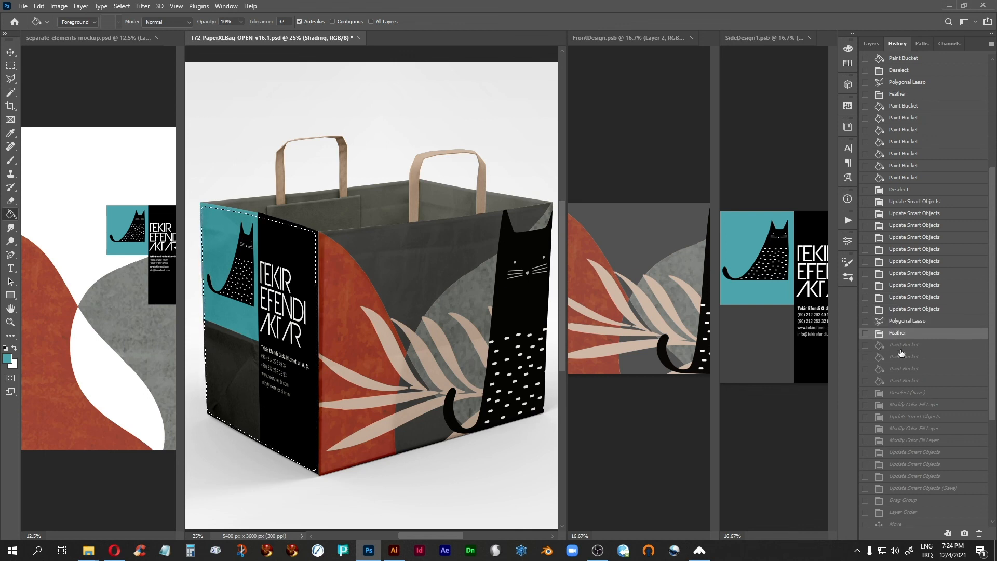
{"action": "left_click", "coordinate": [904, 346]}
{"action": "left_click", "coordinate": [904, 358]}
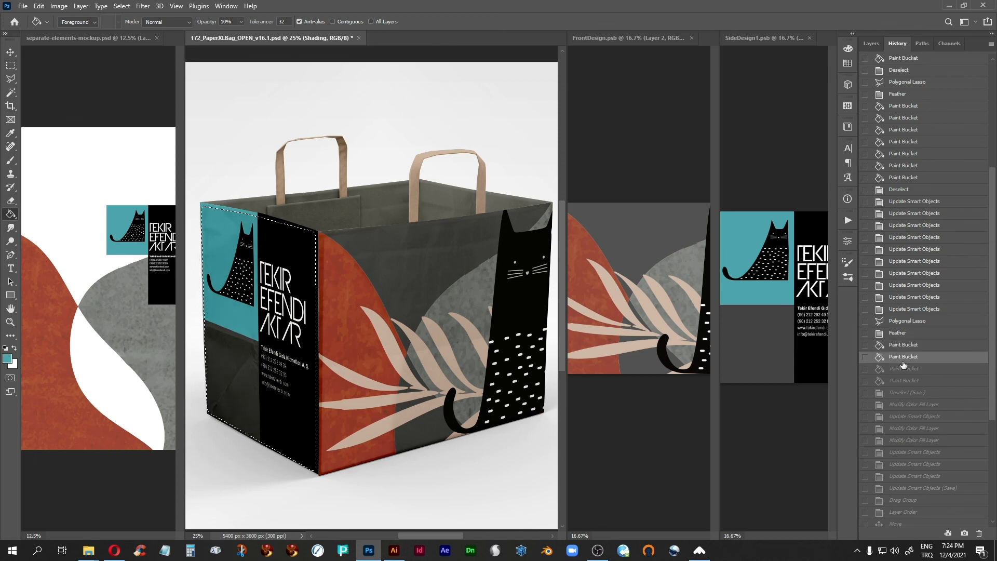
{"action": "left_click", "coordinate": [901, 368]}
{"action": "left_click", "coordinate": [897, 381]}
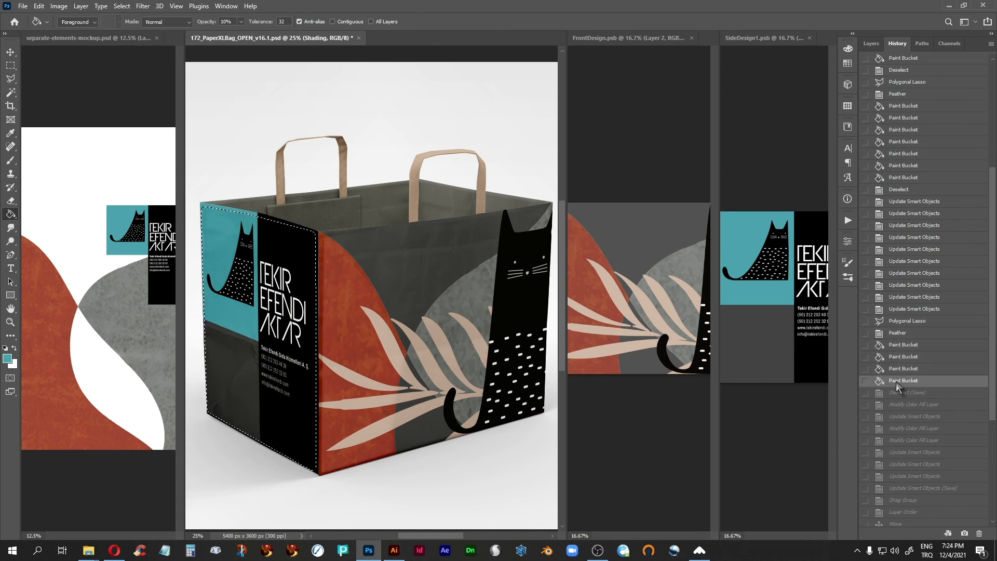
{"action": "left_click", "coordinate": [902, 395]}
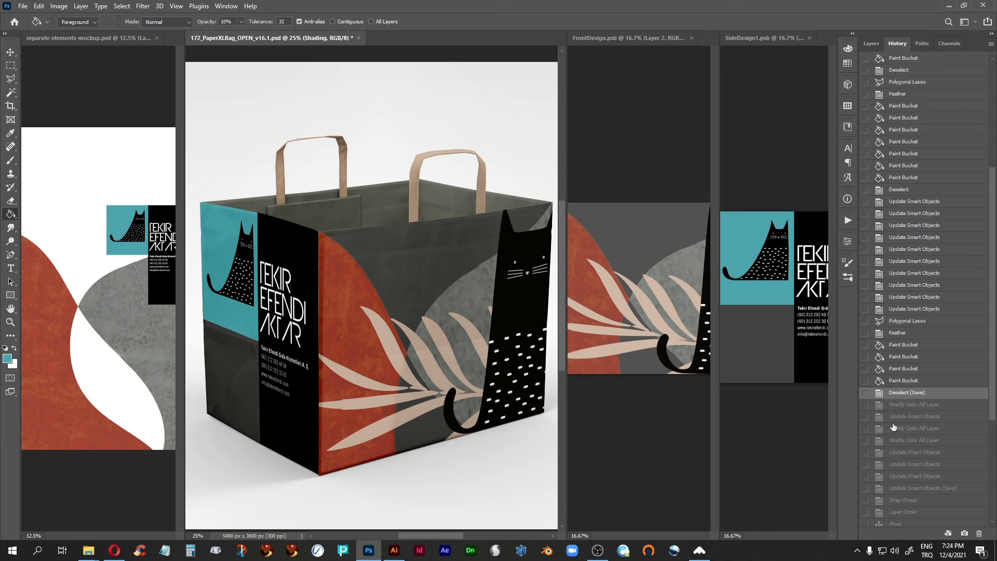
Advance the history through the handle color, enlarged cat, inner bag color and dark background states, ending at the last Modify Color Fill Layer
{"action": "left_click", "coordinate": [905, 405]}
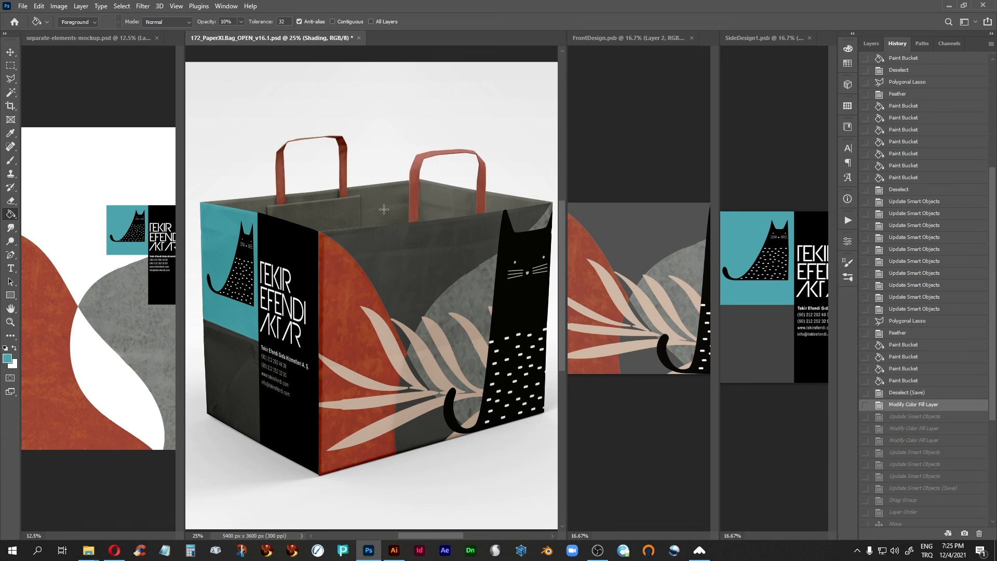
{"action": "left_click", "coordinate": [899, 419]}
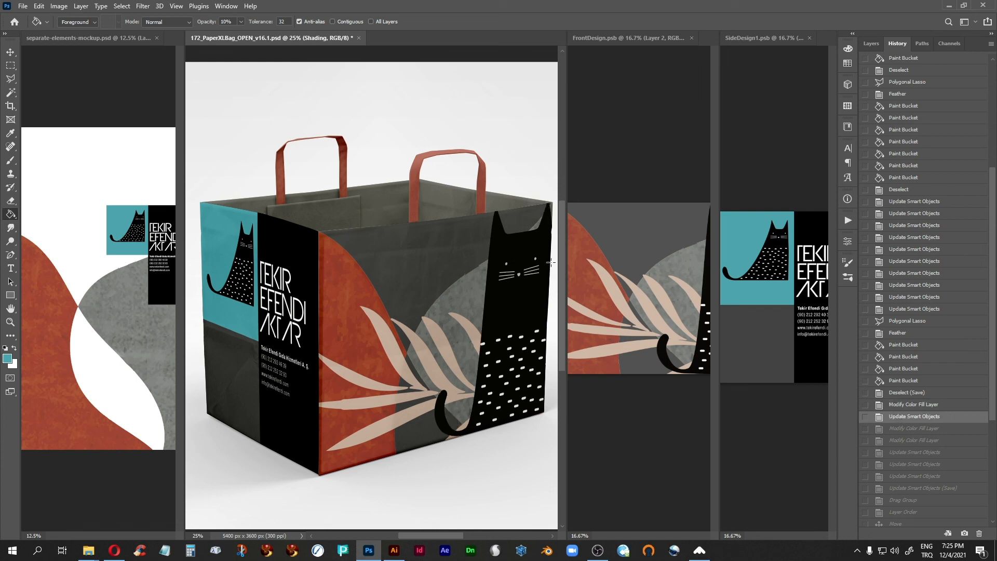
{"action": "left_click", "coordinate": [908, 428]}
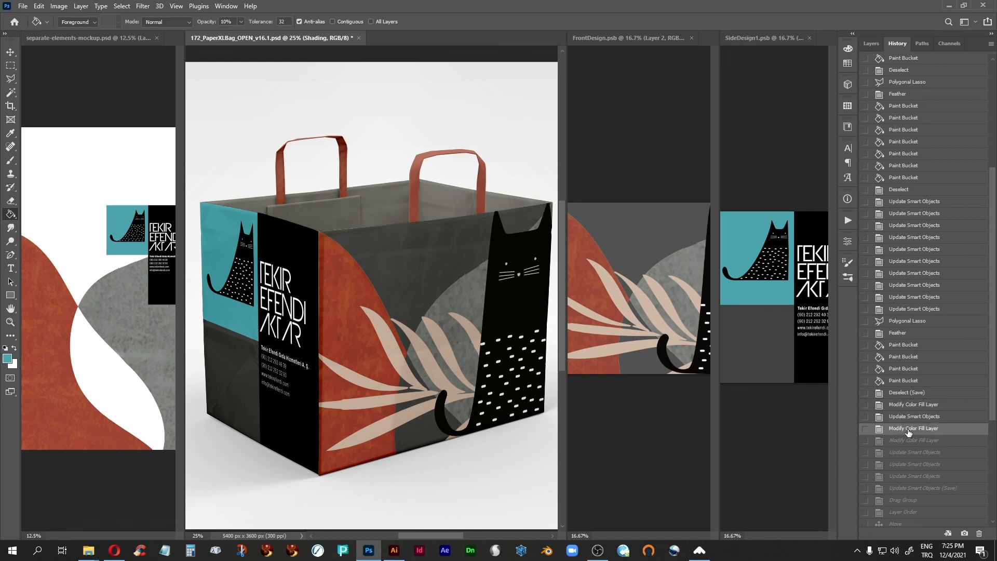
{"action": "left_click", "coordinate": [910, 441]}
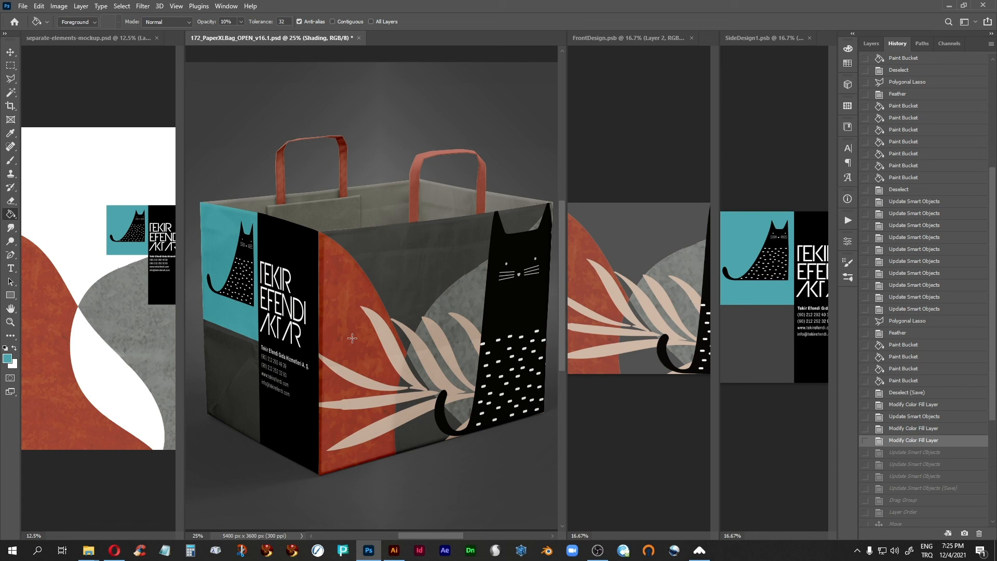
Advance the history past the remaining Update Smart Objects states to Drag Group, which adds the Towel Mockup group, and select the Move Tool
{"action": "left_click", "coordinate": [919, 452]}
{"action": "left_click", "coordinate": [916, 467]}
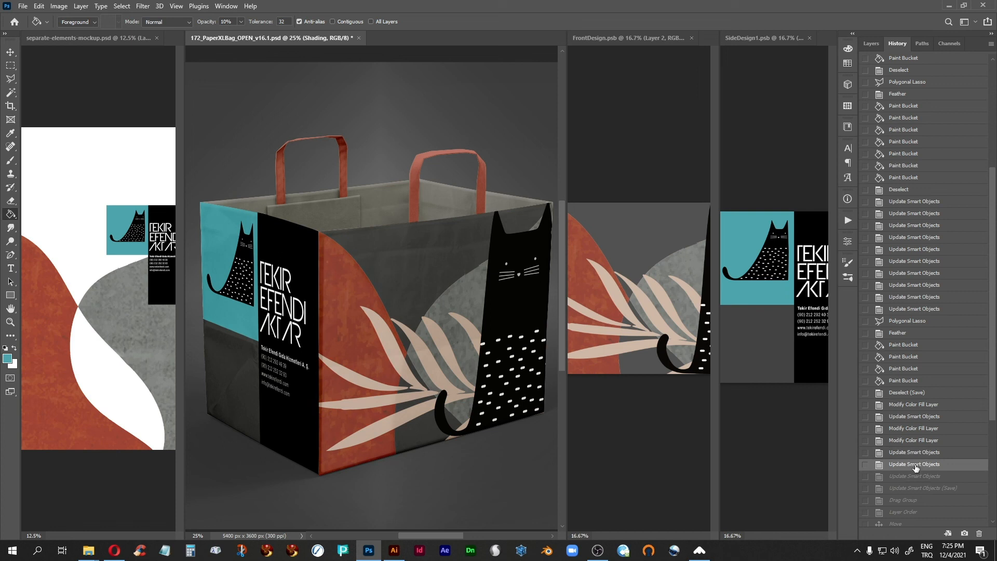
{"action": "left_click", "coordinate": [916, 478]}
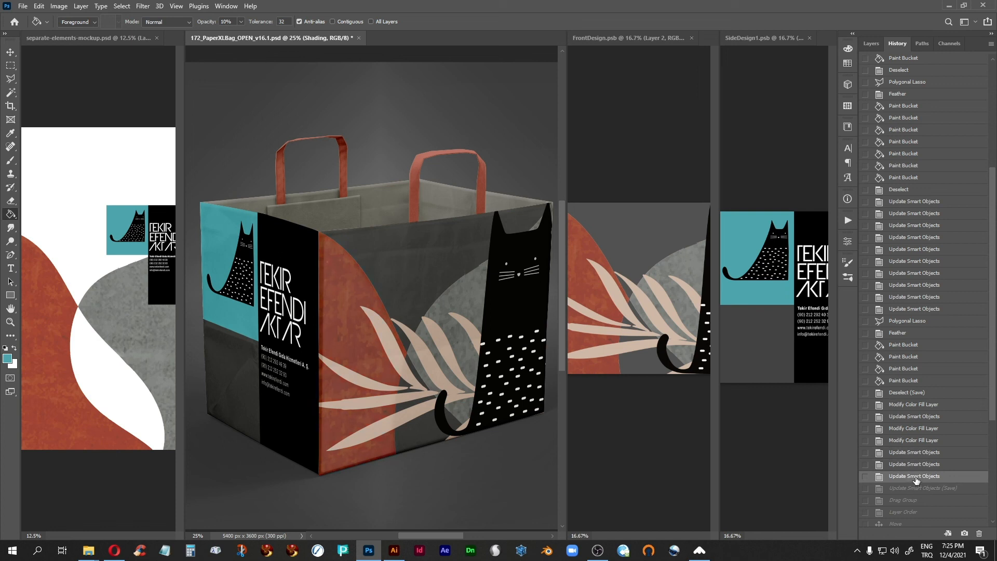
{"action": "left_click", "coordinate": [906, 489]}
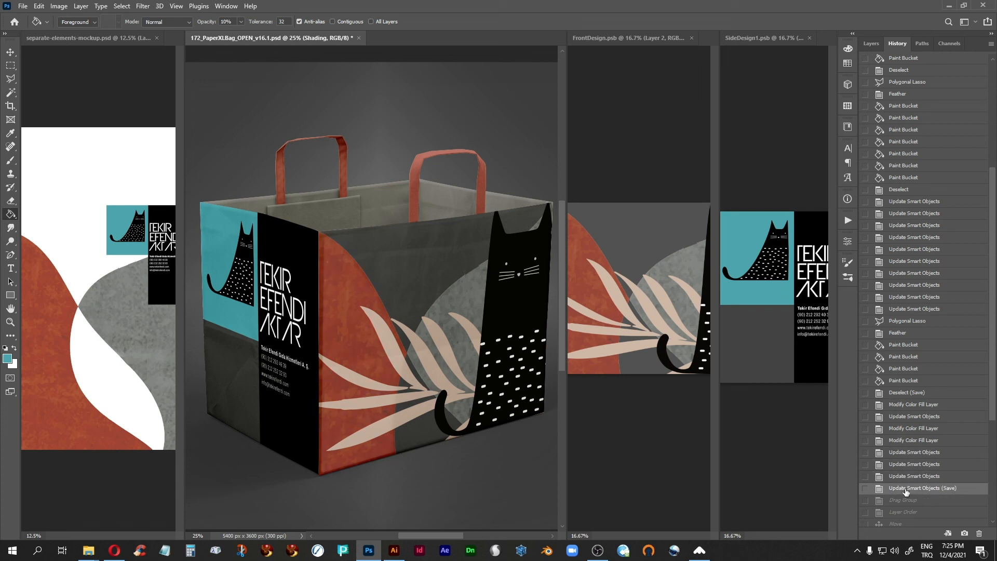
{"action": "left_click", "coordinate": [904, 501]}
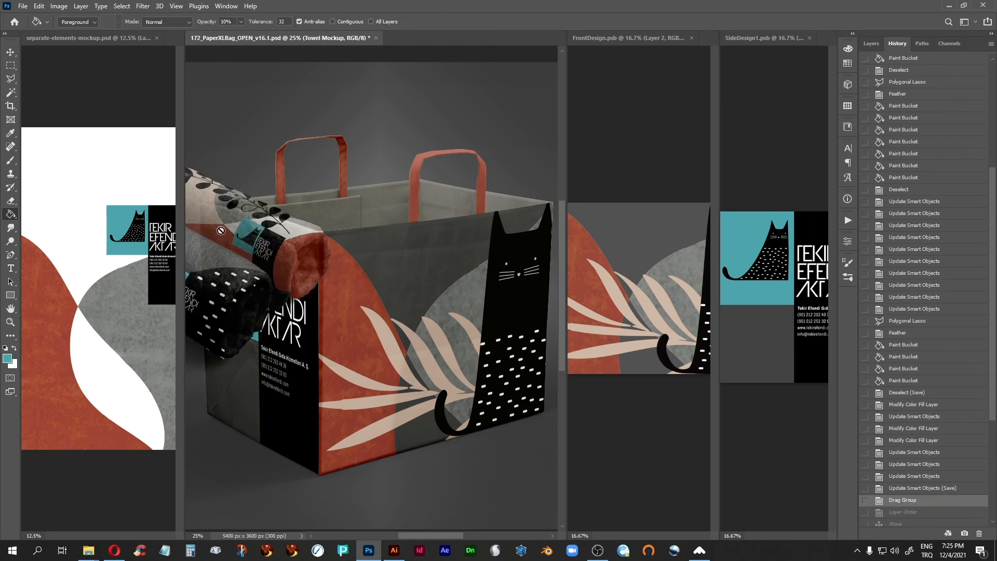
{"action": "left_click", "coordinate": [11, 52]}
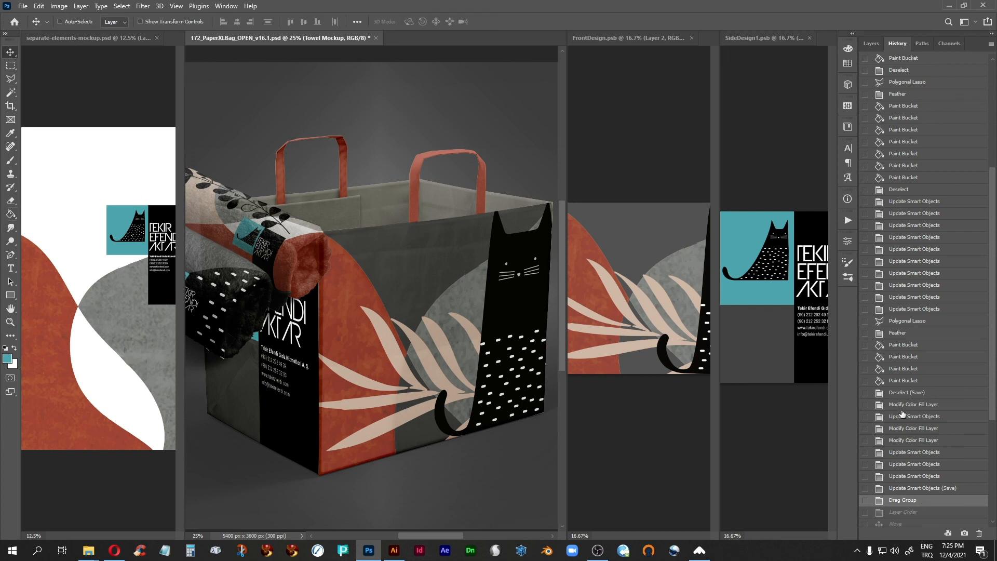
Advance the history through Layer Order to the Move state that places the towels beside the bag
{"action": "scroll", "coordinate": [901, 414], "scroll_direction": "down", "scroll_amount": 4}
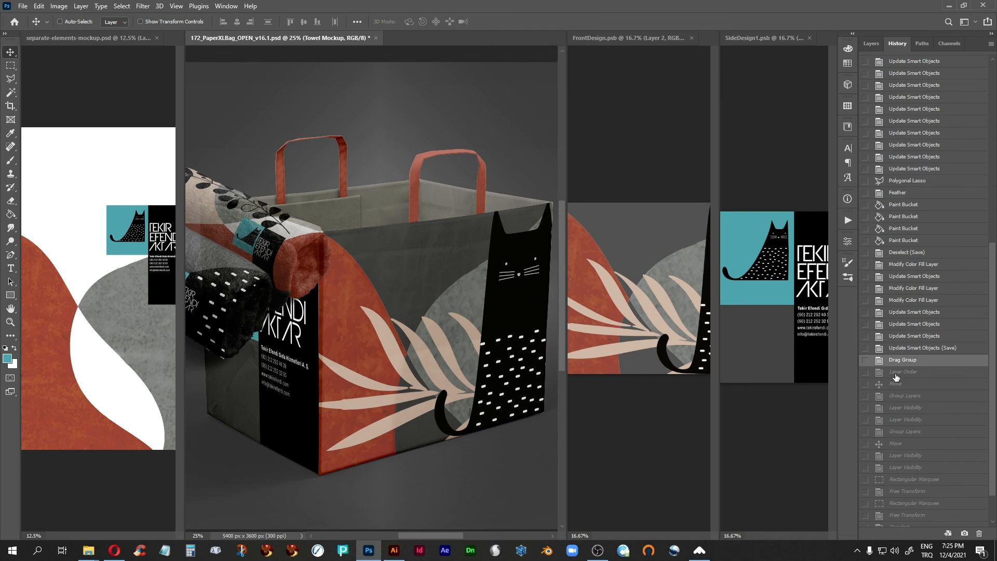
{"action": "left_click", "coordinate": [896, 372]}
{"action": "left_click", "coordinate": [895, 384]}
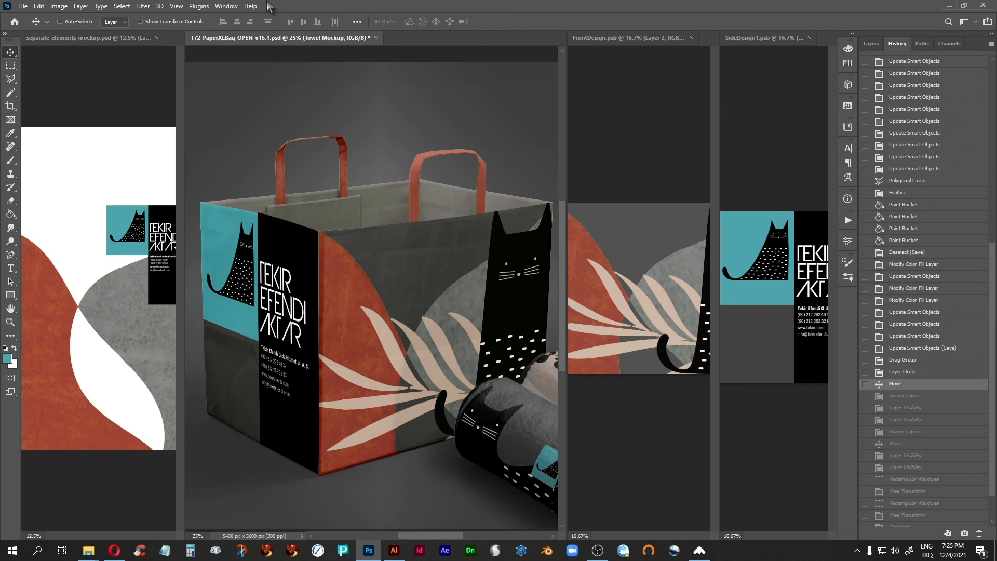
Advance the history through Group Layers, two Layer Visibility states and the second Group Layers to the following Move
{"action": "left_click_drag", "start_coordinate": [492, 307], "coordinate": [407, 269]}
{"action": "left_click", "coordinate": [905, 396]}
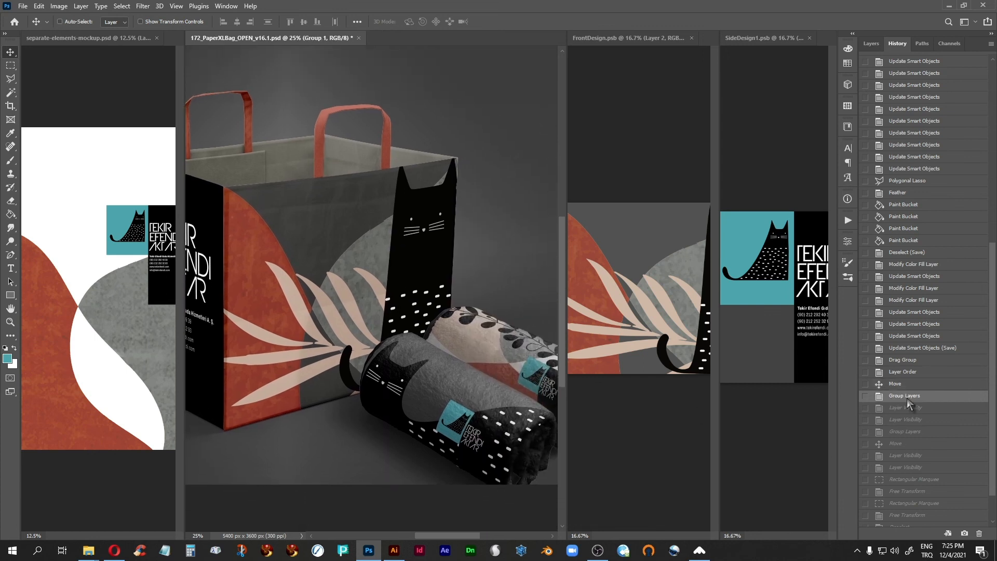
{"action": "left_click", "coordinate": [904, 408]}
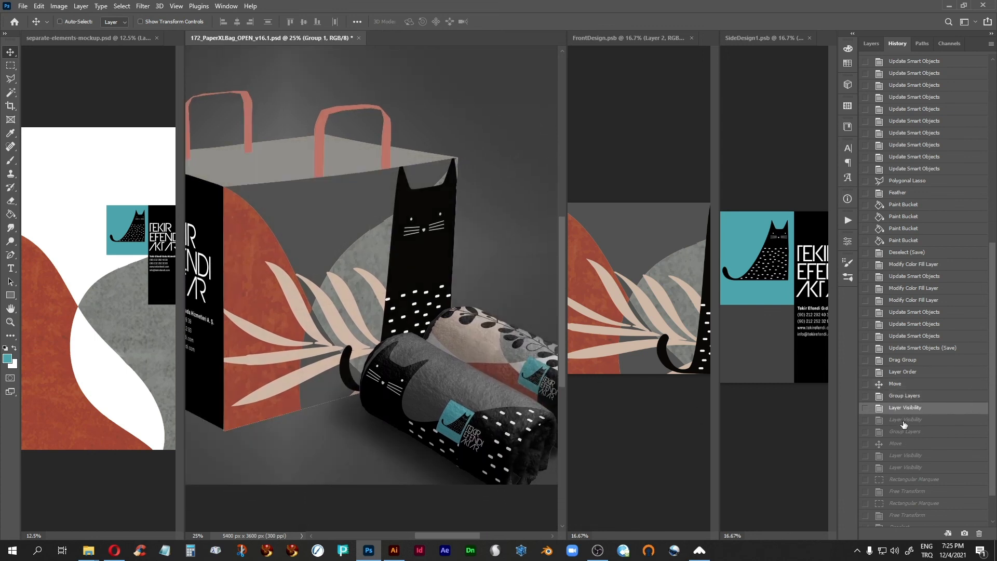
{"action": "left_click", "coordinate": [903, 420]}
{"action": "left_click", "coordinate": [906, 436]}
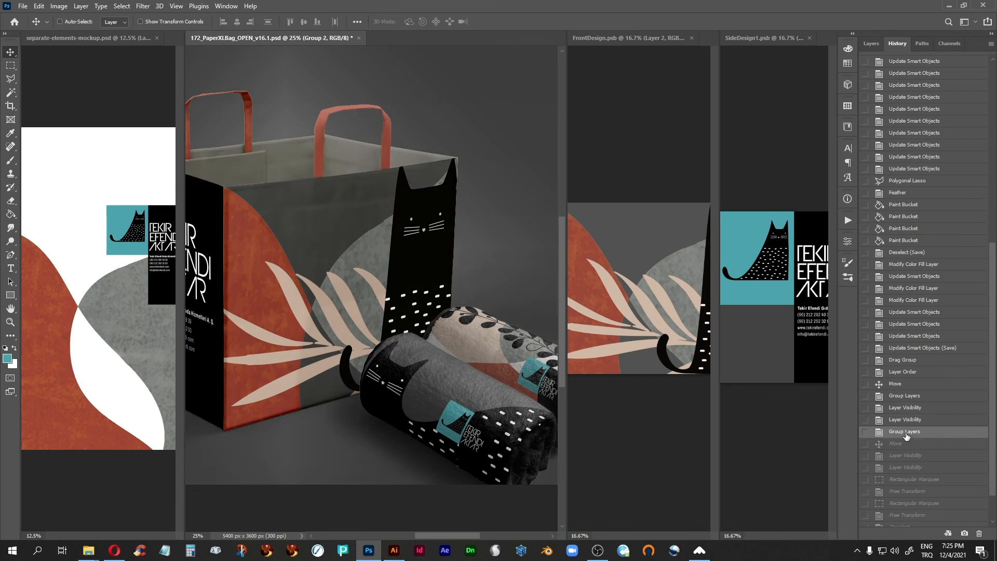
{"action": "left_click", "coordinate": [899, 444]}
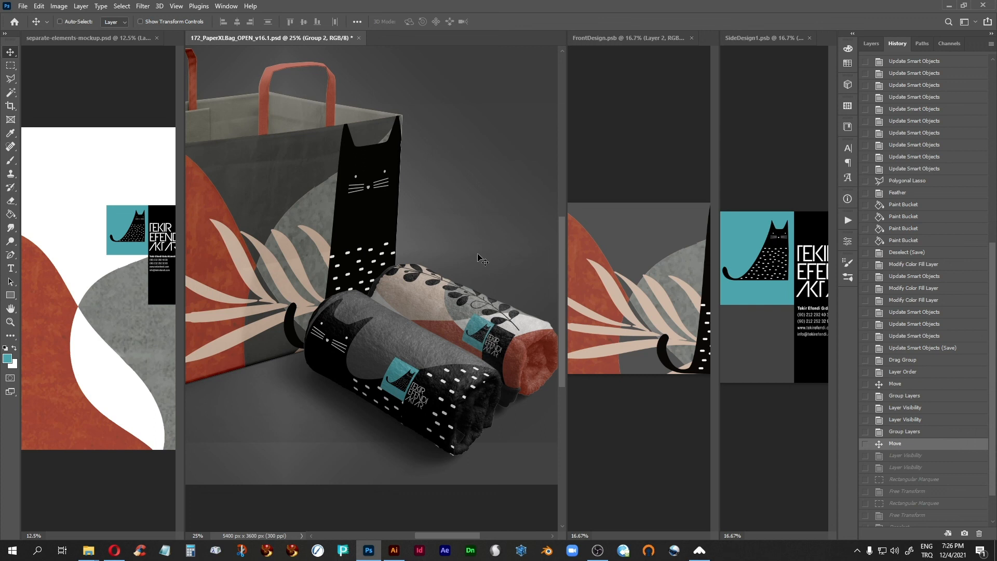
{"action": "key", "text": "ctrl+minus"}
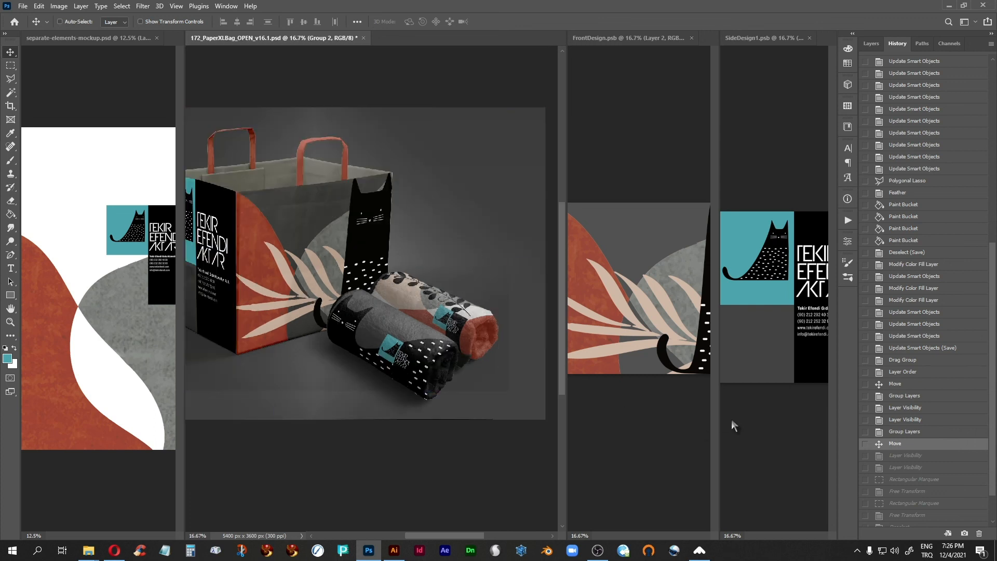
Preview the next Layer Visibility state, then return to the preceding Move state and mark it as the History Brush source
{"action": "left_click", "coordinate": [904, 456]}
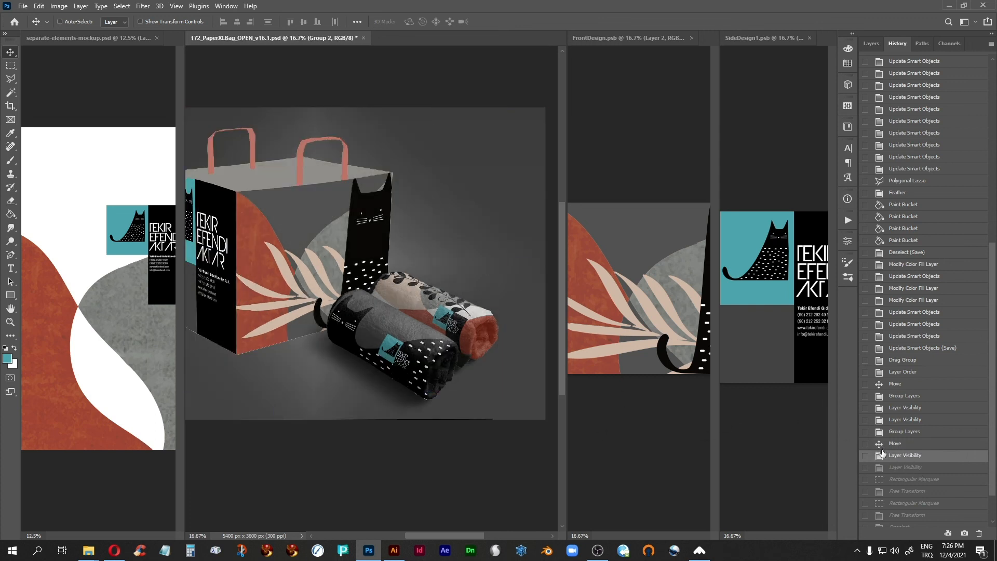
{"action": "left_click", "coordinate": [865, 444]}
{"action": "left_click", "coordinate": [896, 443]}
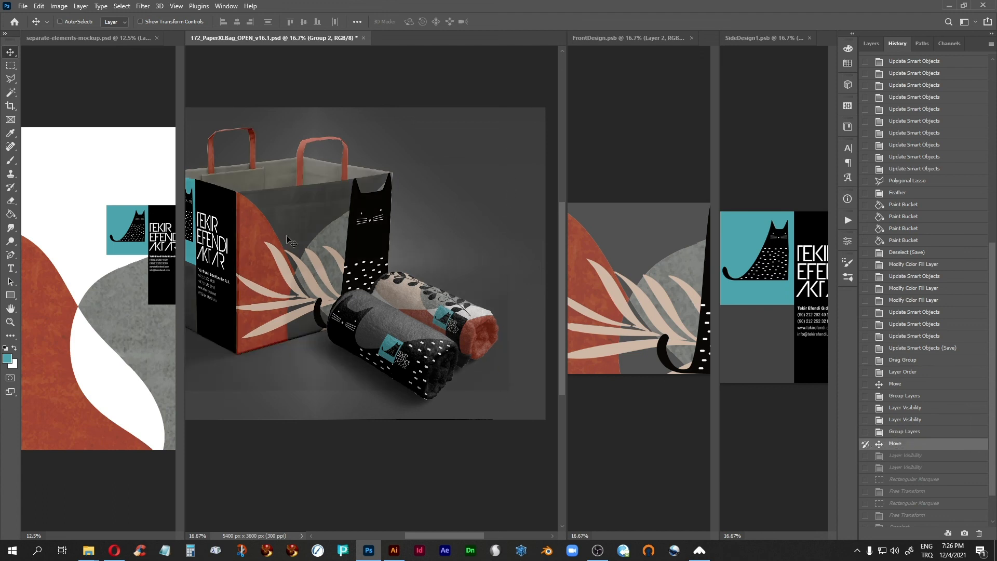
Advance the history through two Layer Visibility states and both Rectangular Marquee and Free Transform pairs that extend the background
{"action": "left_click", "coordinate": [908, 455]}
{"action": "left_click", "coordinate": [907, 467]}
{"action": "left_click", "coordinate": [907, 478]}
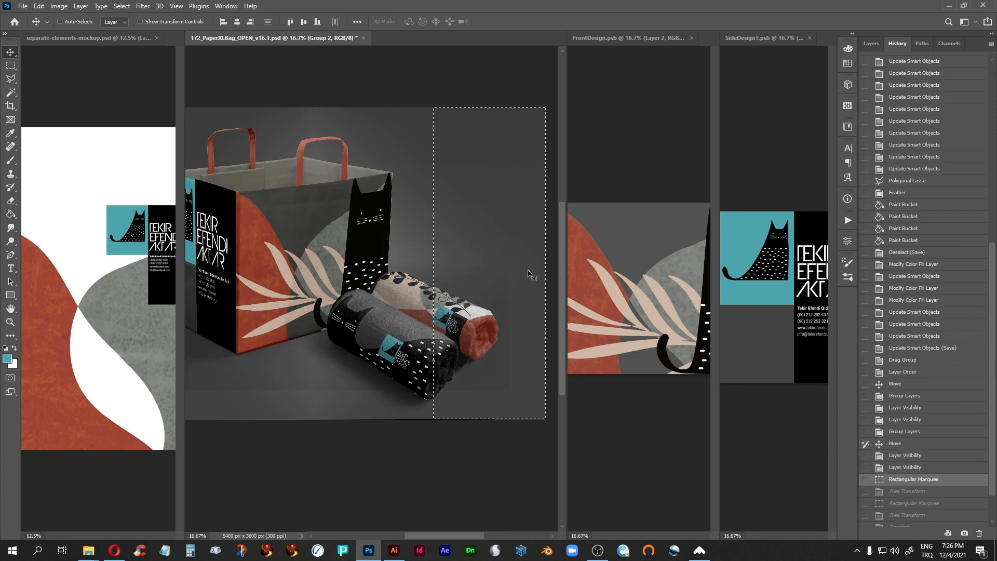
{"action": "left_click", "coordinate": [910, 493]}
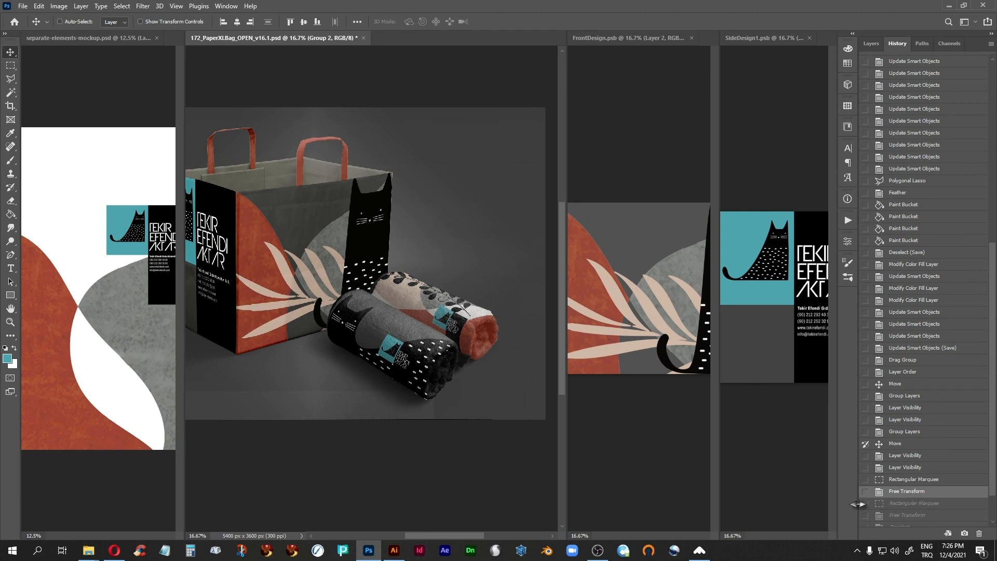
{"action": "left_click", "coordinate": [909, 505]}
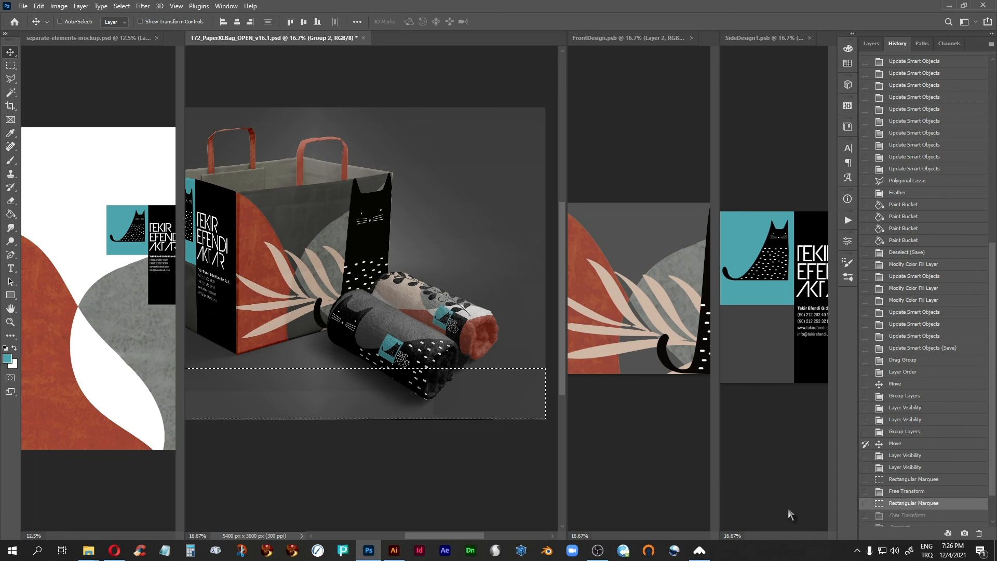
{"action": "left_click", "coordinate": [907, 516]}
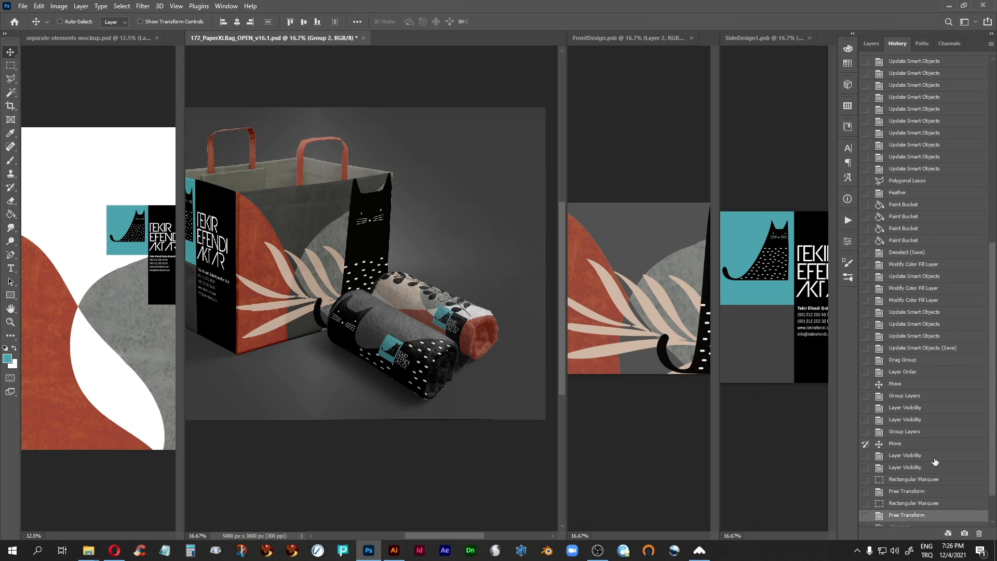
Advance the history through Deselect, Move and Modify Color Fill Layer to the final Hue/Saturation state
{"action": "scroll", "coordinate": [906, 498], "scroll_direction": "down", "scroll_amount": 1}
{"action": "left_click", "coordinate": [904, 486]}
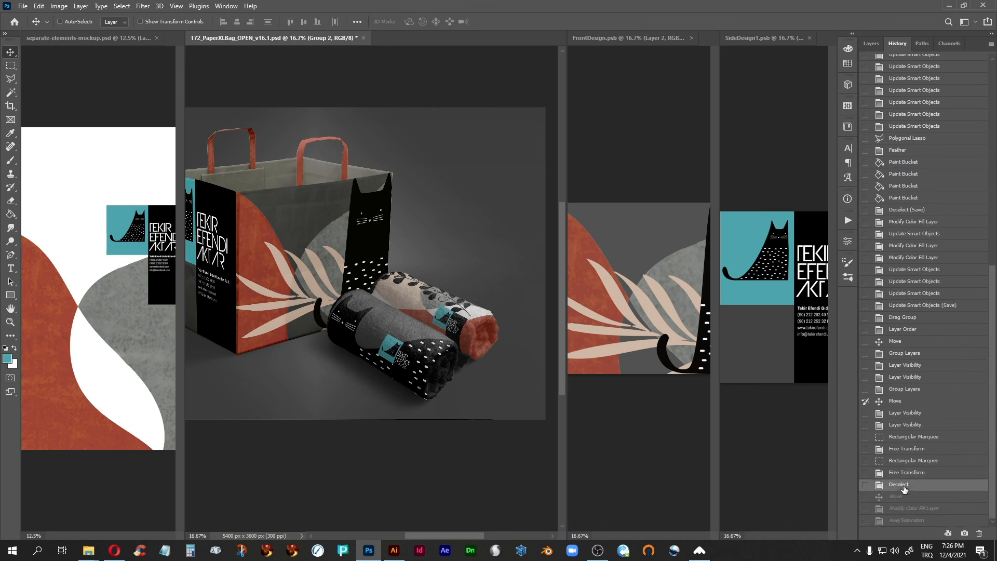
{"action": "left_click", "coordinate": [894, 499]}
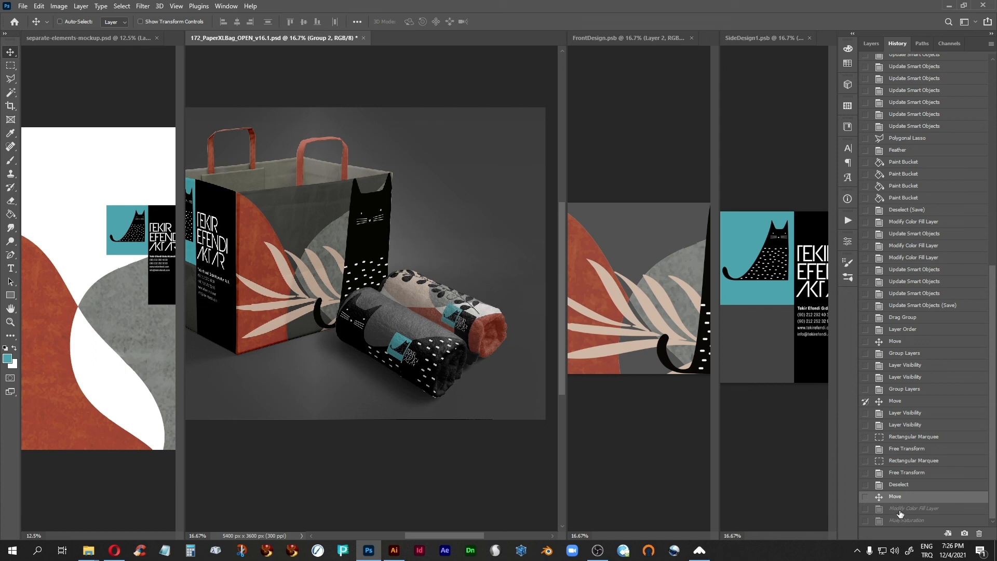
{"action": "left_click", "coordinate": [900, 509]}
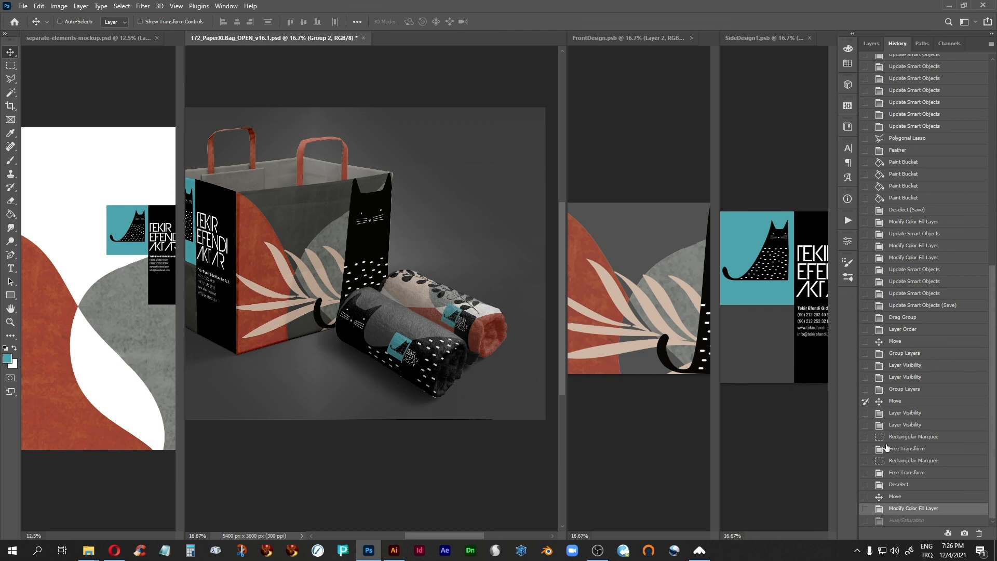
{"action": "left_click", "coordinate": [904, 520]}
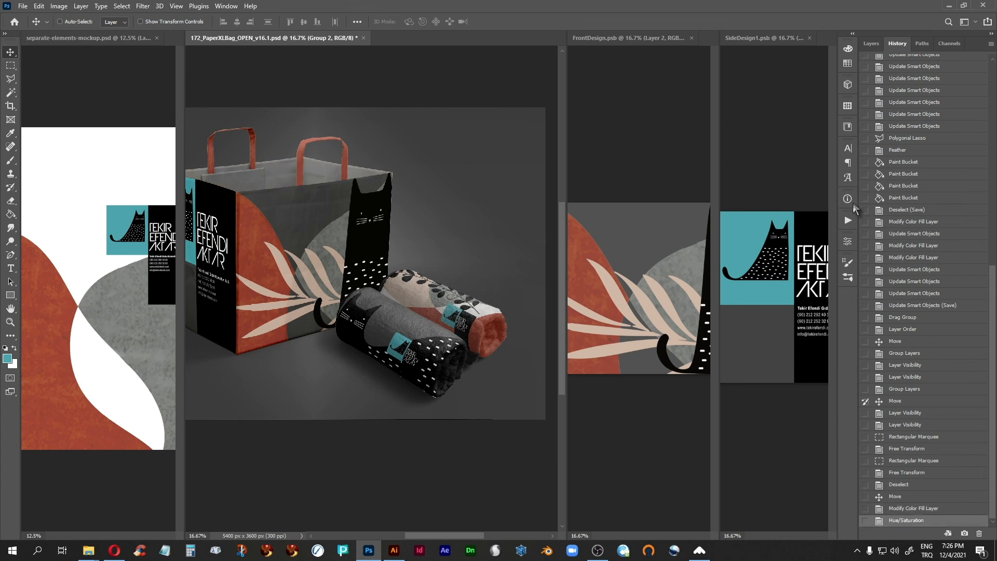
Compare the bag before and after the Hue/Saturation state, checking the layer stack in between
{"action": "left_click", "coordinate": [913, 508]}
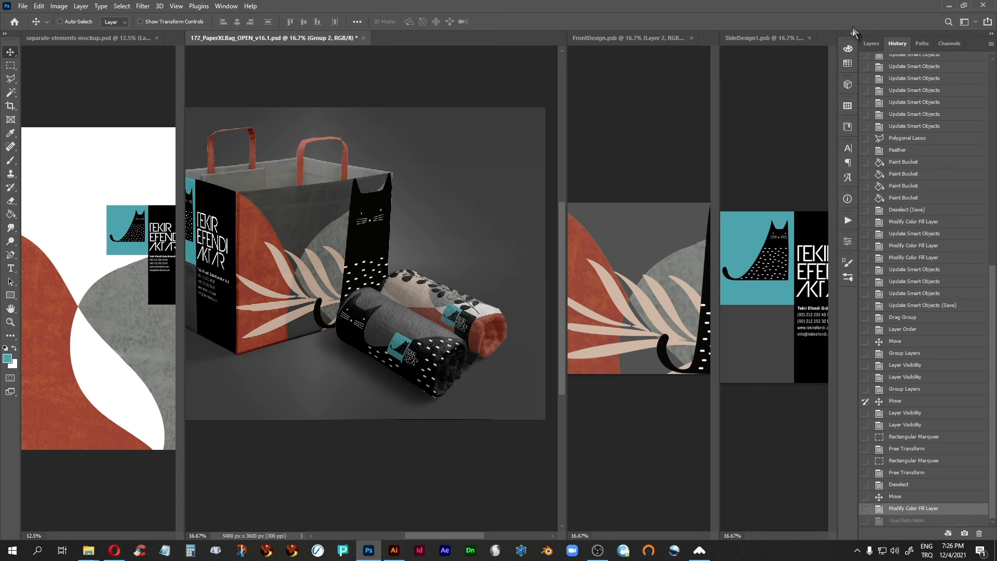
{"action": "left_click", "coordinate": [875, 43]}
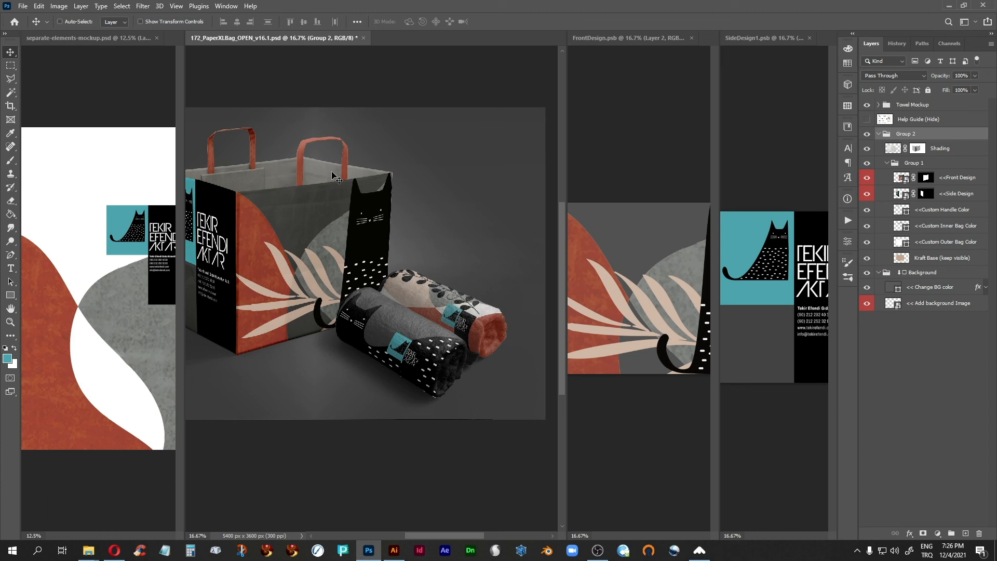
{"action": "left_click", "coordinate": [897, 43]}
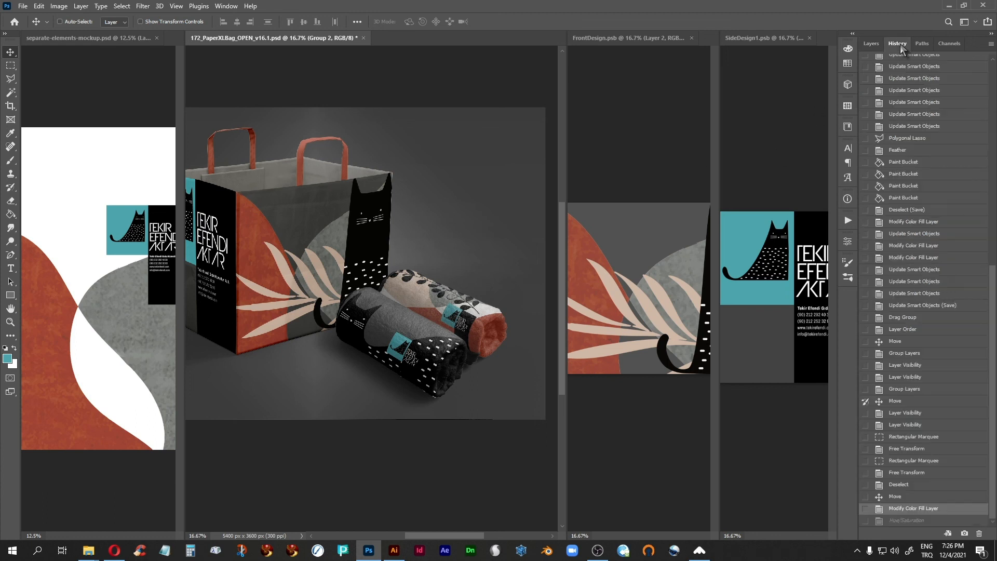
{"action": "left_click", "coordinate": [906, 521]}
Desaturate the Shading layer with Hue/Saturation, setting the saturation to -100
{"action": "left_click", "coordinate": [871, 43]}
{"action": "left_click", "coordinate": [889, 151]}
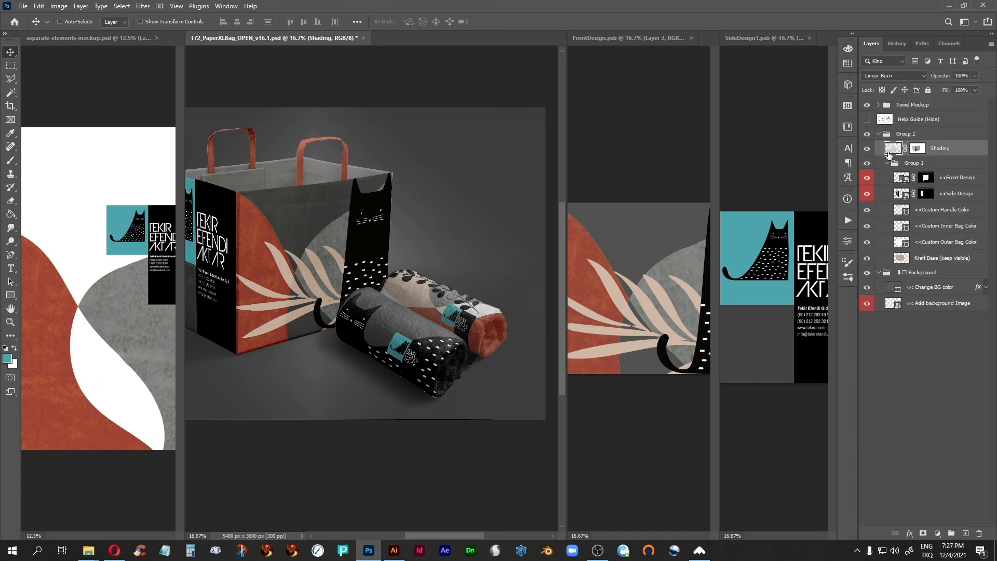
{"action": "key", "text": "ctrl+u"}
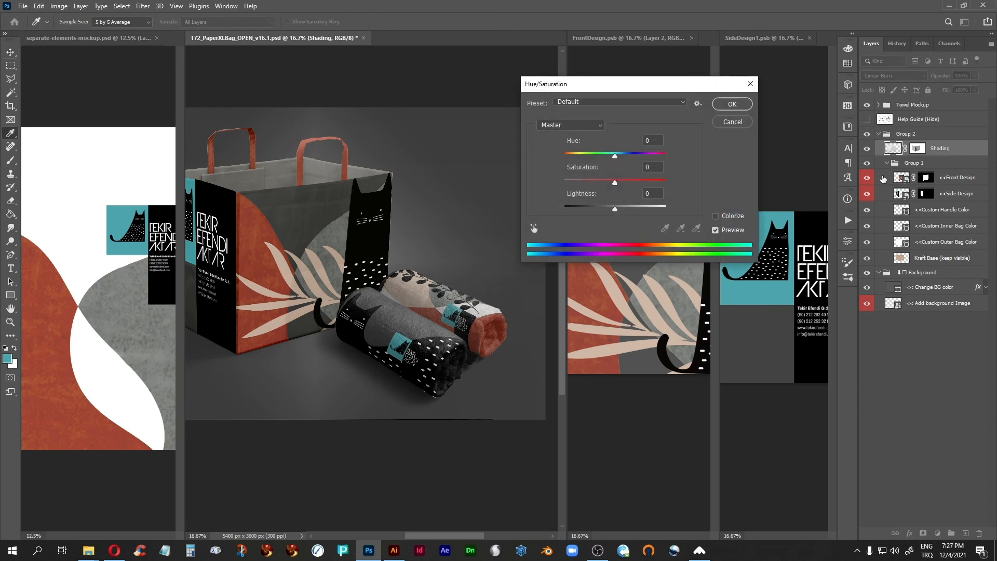
{"action": "left_click_drag", "start_coordinate": [615, 183], "coordinate": [500, 192]}
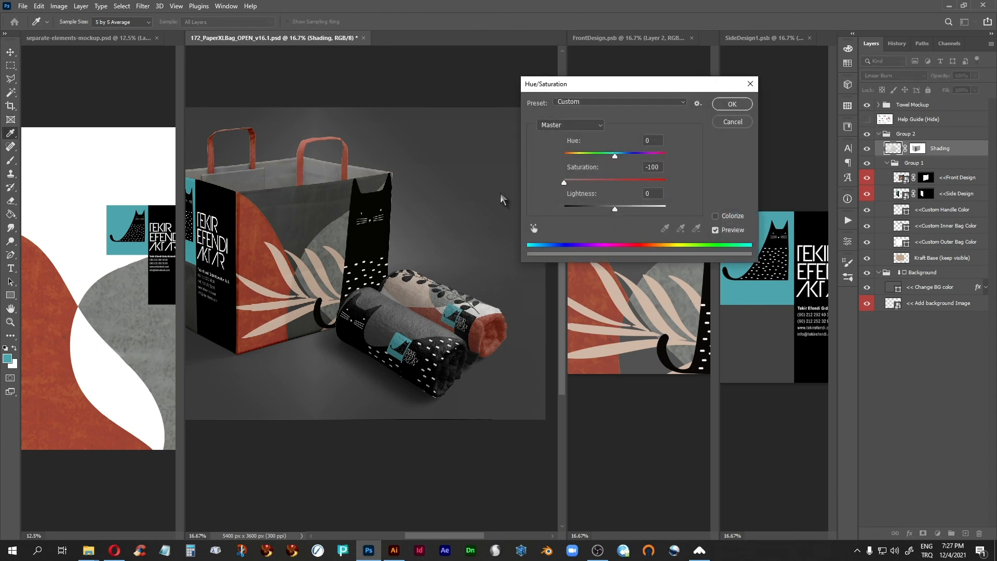
{"action": "left_click", "coordinate": [732, 104]}
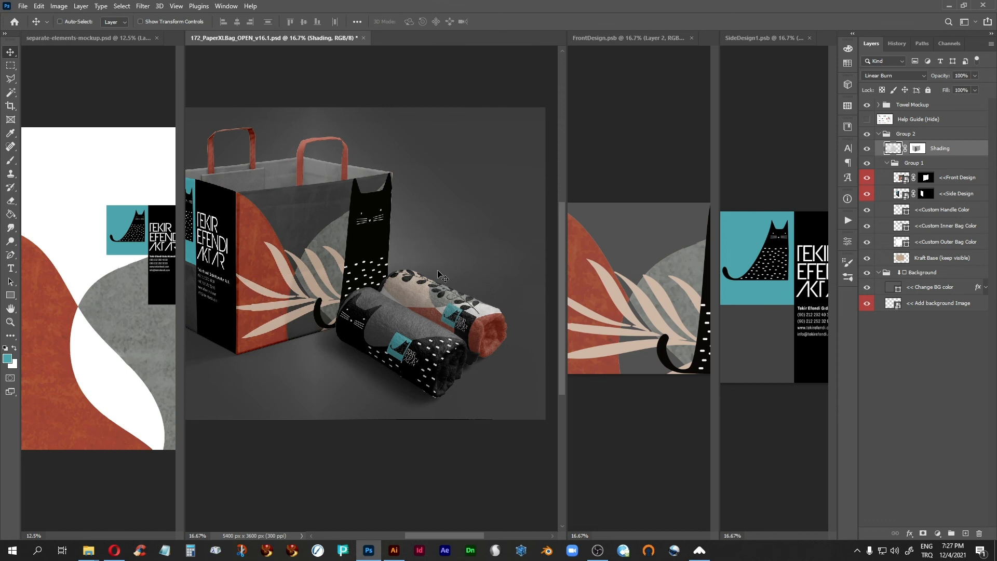
View the combined bag and towel mockup enlarged in full screen mode with the interface hidden
{"action": "left_click_drag", "start_coordinate": [358, 330], "coordinate": [398, 333]}
{"action": "left_click_drag", "start_coordinate": [369, 367], "coordinate": [369, 373]}
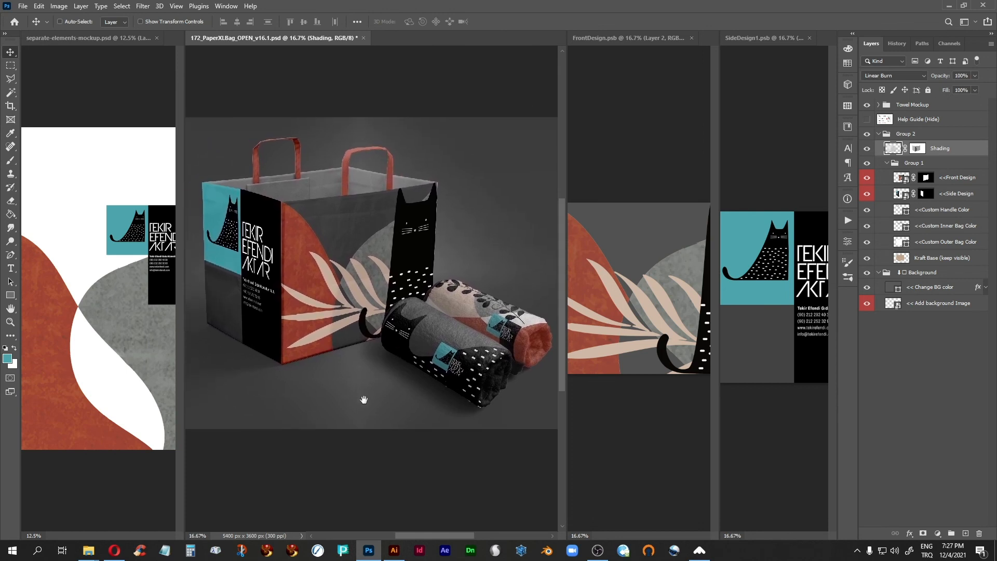
{"action": "key", "text": "f"}
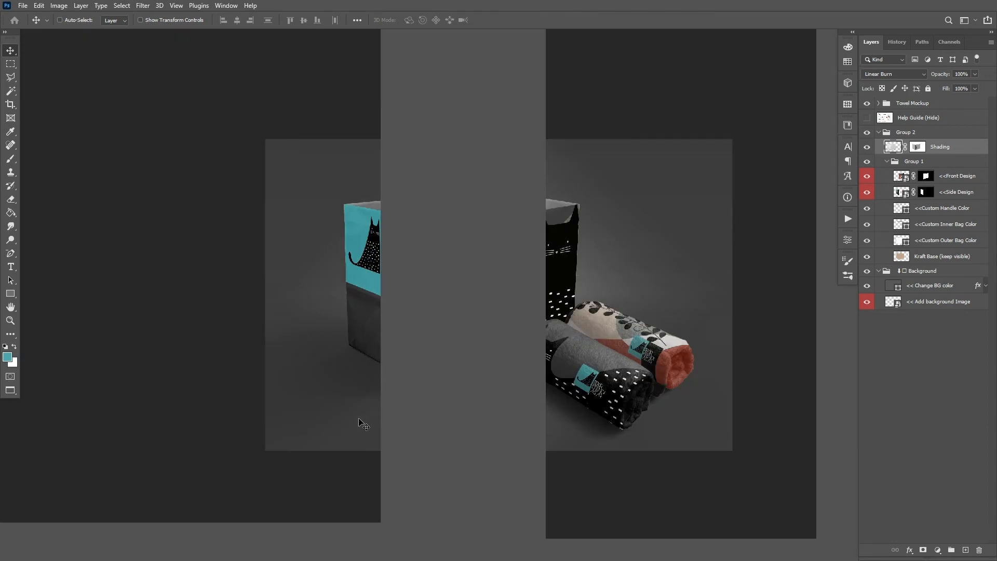
{"action": "left_click_drag", "start_coordinate": [443, 401], "coordinate": [456, 407]}
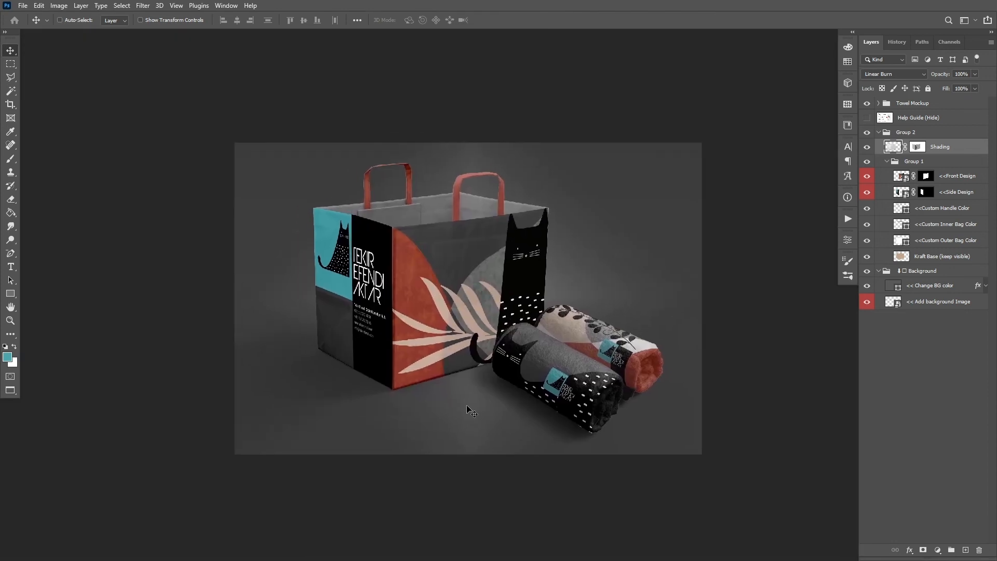
{"action": "key", "text": "ctrl+plus"}
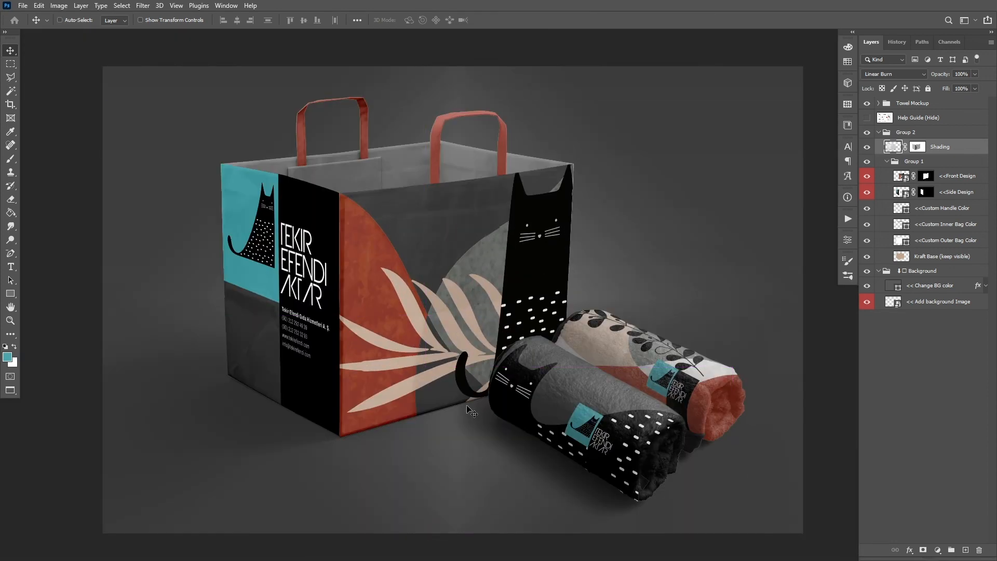
{"action": "key", "text": "f"}
{"action": "left_click_drag", "start_coordinate": [419, 418], "coordinate": [413, 423]}
{"action": "key", "text": "ctrl+plus"}
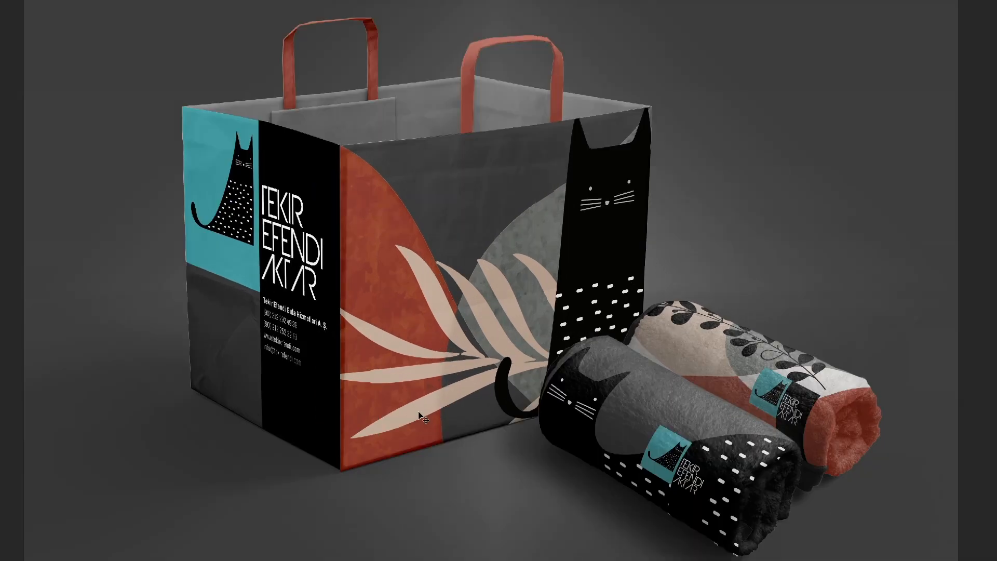
{"action": "left_click_drag", "start_coordinate": [504, 408], "coordinate": [480, 401]}
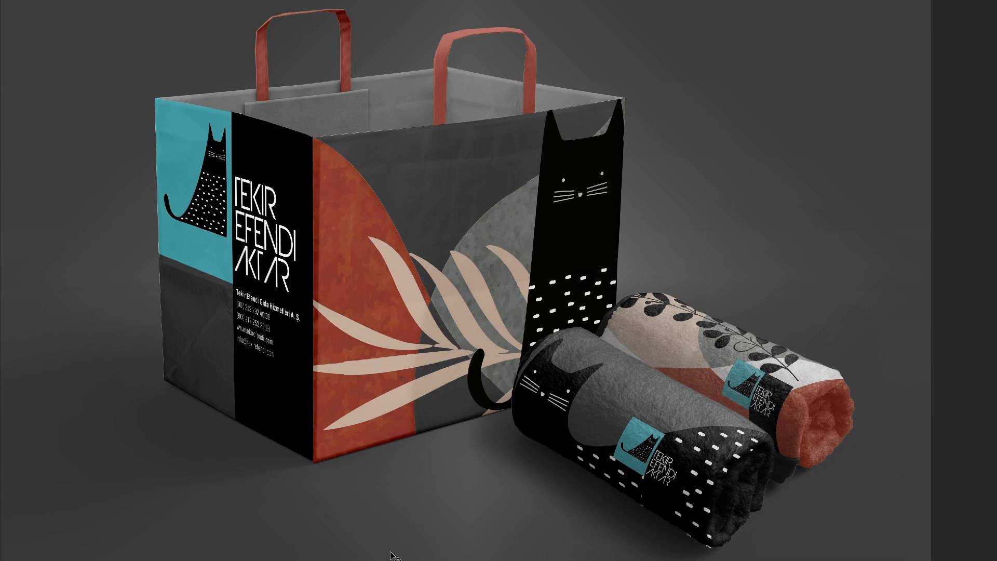